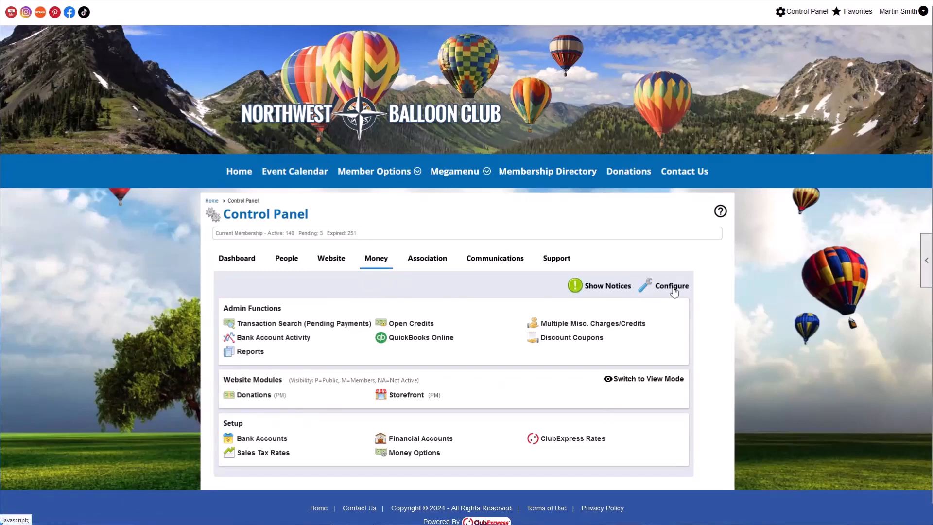
Review the Donations function's configuration and its status options, leaving the status Active, and close without saving.
{"action": "left_click", "coordinate": [671, 287]}
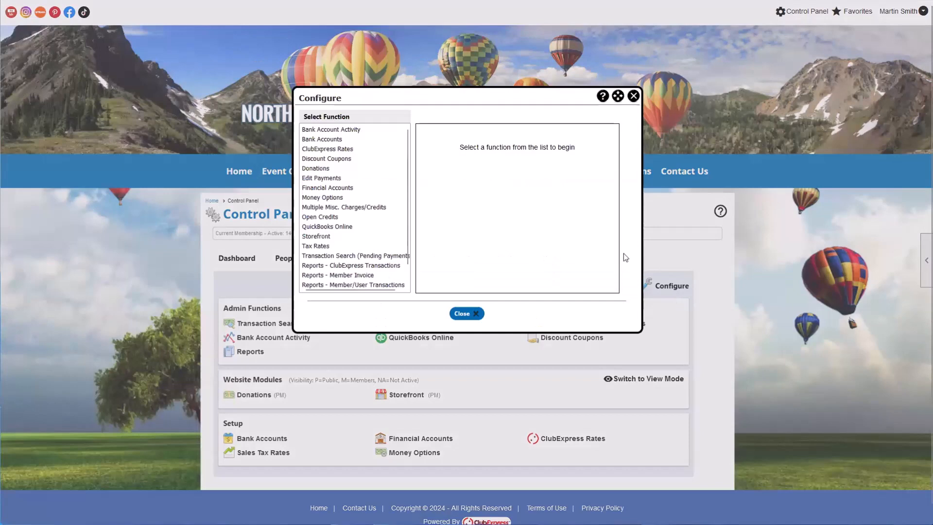
{"action": "left_click", "coordinate": [335, 168]}
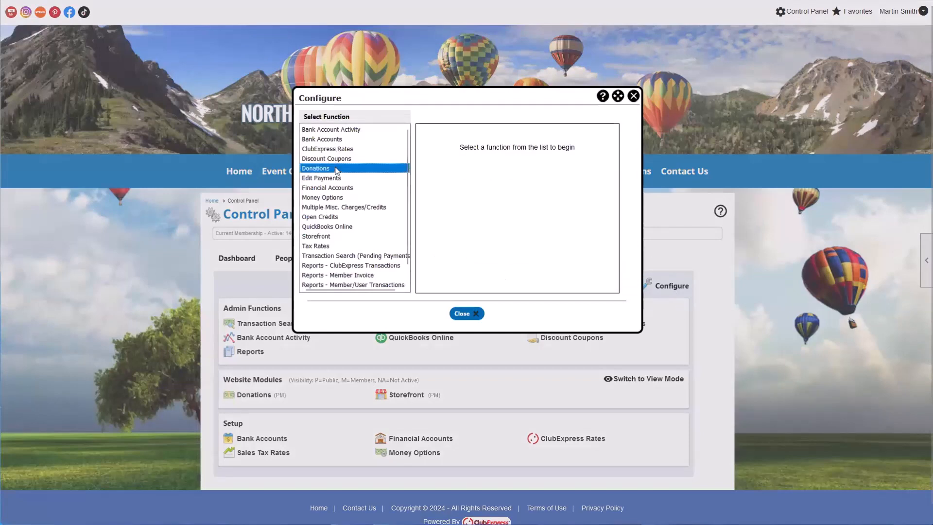
{"action": "scroll", "coordinate": [333, 175], "scroll_direction": "down", "scroll_amount": 1}
{"action": "scroll", "coordinate": [345, 277], "scroll_direction": "down", "scroll_amount": 1}
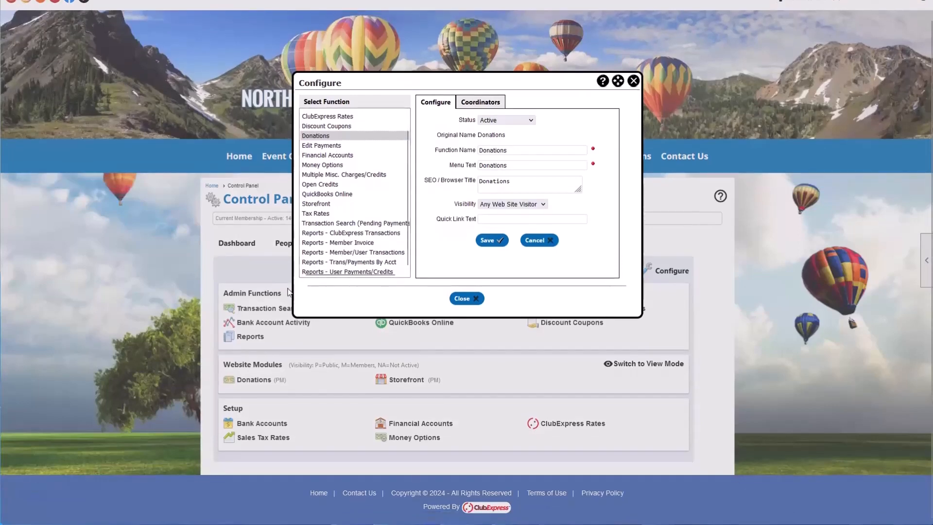
{"action": "scroll", "coordinate": [335, 295], "scroll_direction": "up", "scroll_amount": 1}
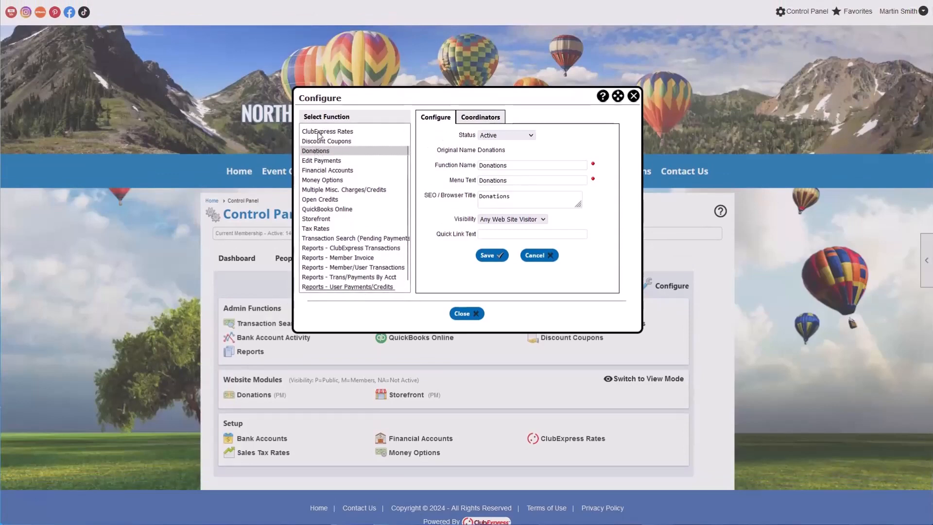
{"action": "left_click", "coordinate": [497, 135]}
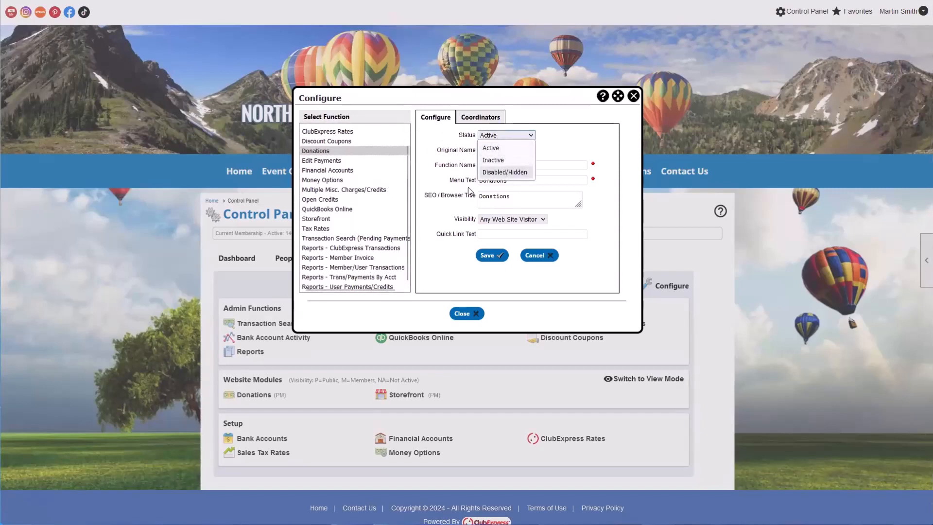
{"action": "left_click", "coordinate": [501, 147]}
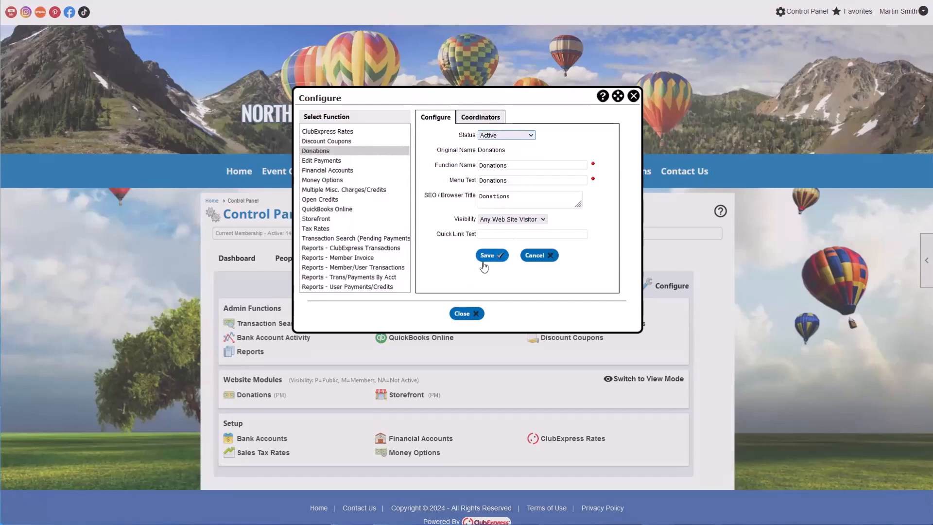
{"action": "left_click", "coordinate": [633, 96]}
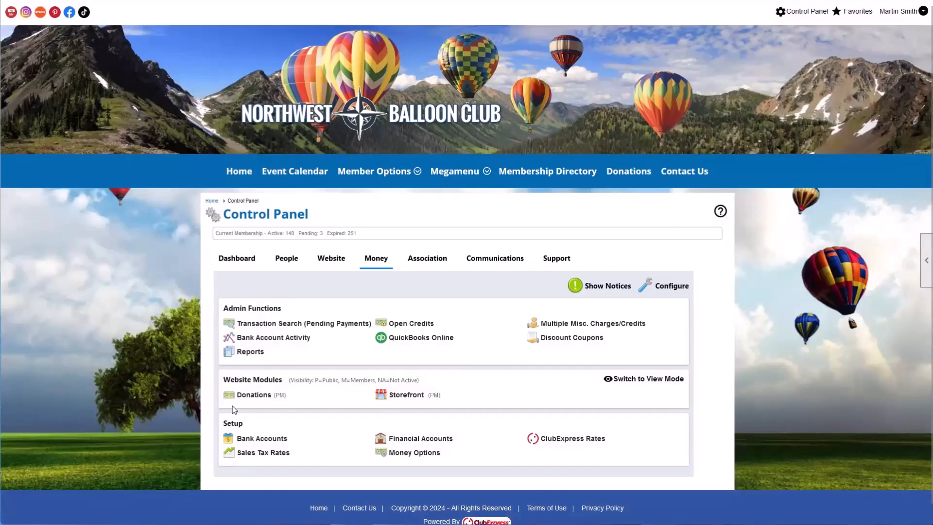
Open the donation options from the Donations module and change the donate button text to "Donate!!!".
{"action": "left_click", "coordinate": [254, 395]}
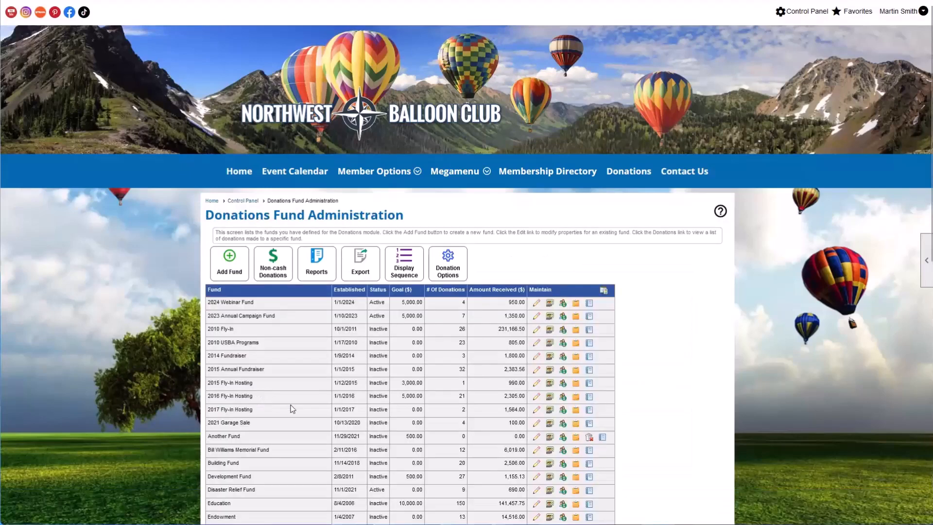
{"action": "scroll", "coordinate": [286, 406], "scroll_direction": "down", "scroll_amount": 1}
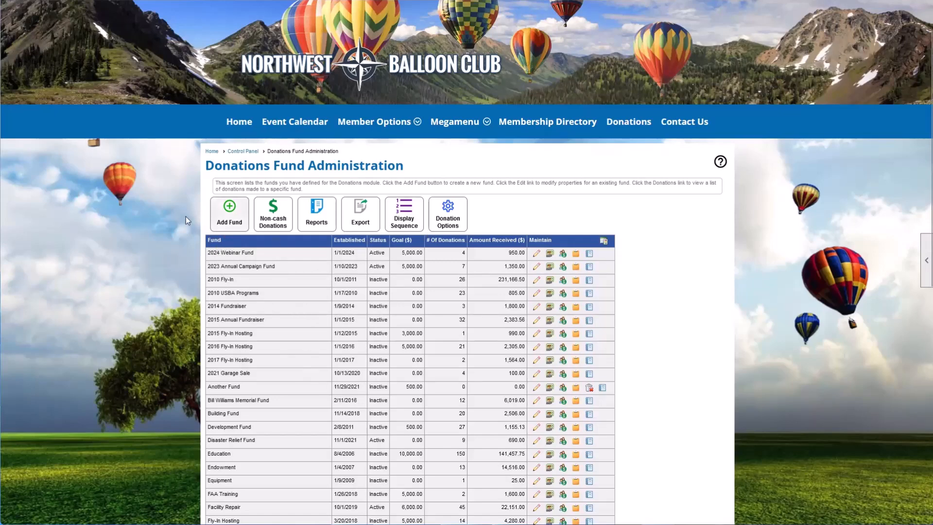
{"action": "left_click", "coordinate": [447, 217]}
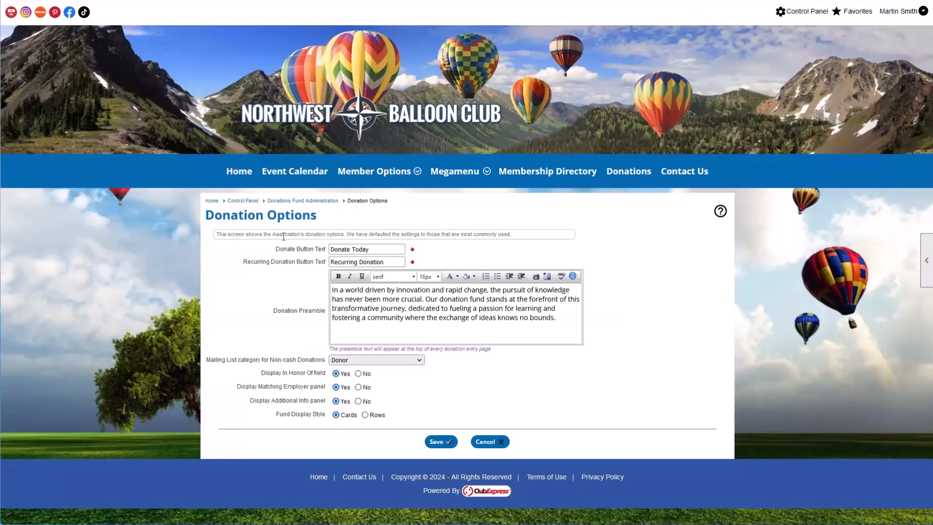
{"action": "left_click_drag", "start_coordinate": [266, 249], "coordinate": [324, 251]}
{"action": "left_click", "coordinate": [329, 249]}
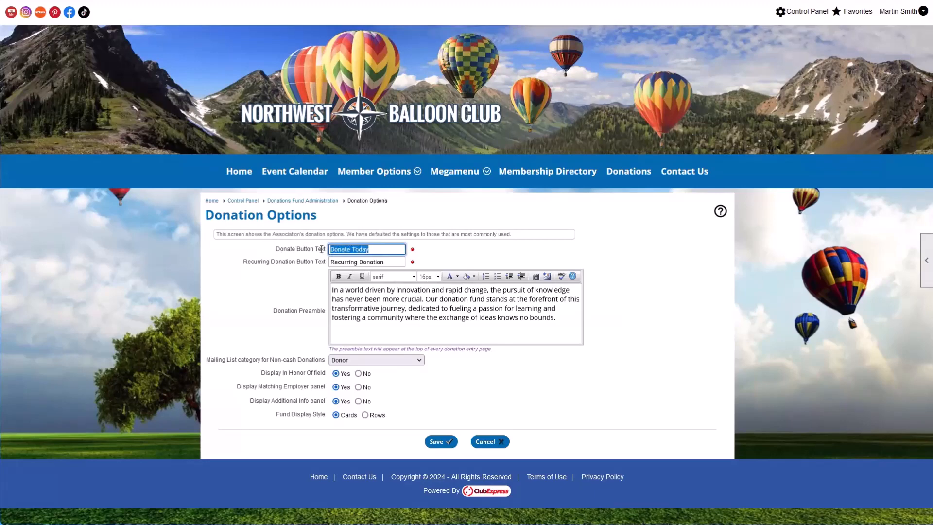
{"action": "left_click", "coordinate": [324, 251]}
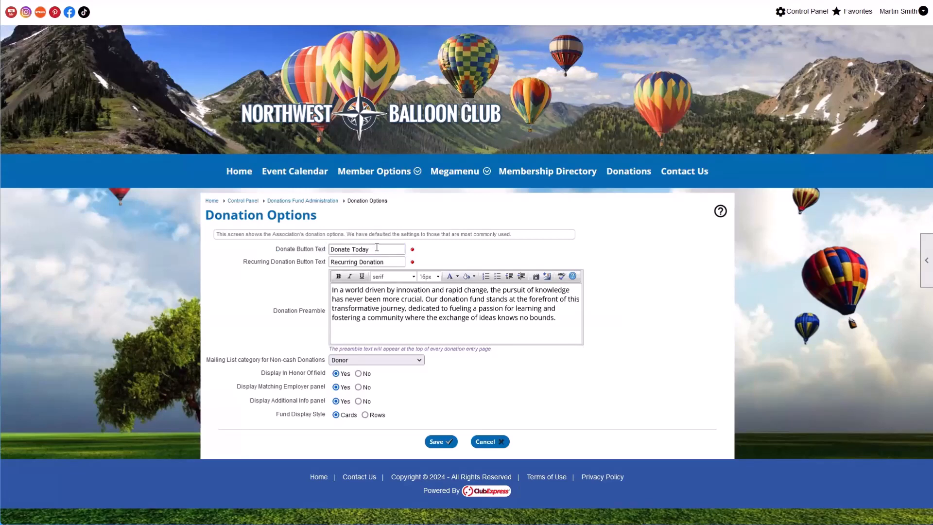
{"action": "left_click_drag", "start_coordinate": [378, 248], "coordinate": [352, 249]}
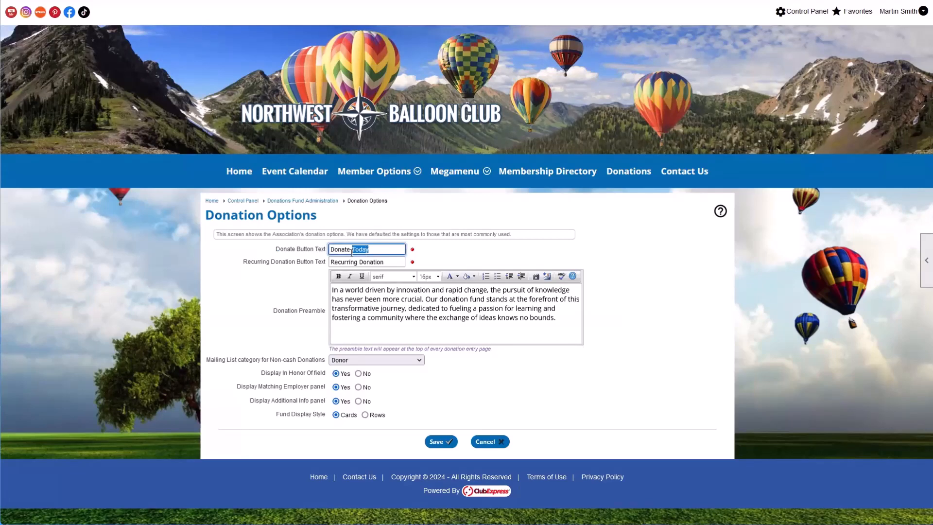
{"action": "type", "text": "!!!"}
{"action": "left_click", "coordinate": [209, 270]}
Examine the recurring button text, preamble, non-cash mailing list category, In Honor Of field and matching employer panel options.
{"action": "left_click_drag", "start_coordinate": [241, 263], "coordinate": [276, 262]}
{"action": "left_click", "coordinate": [260, 267]}
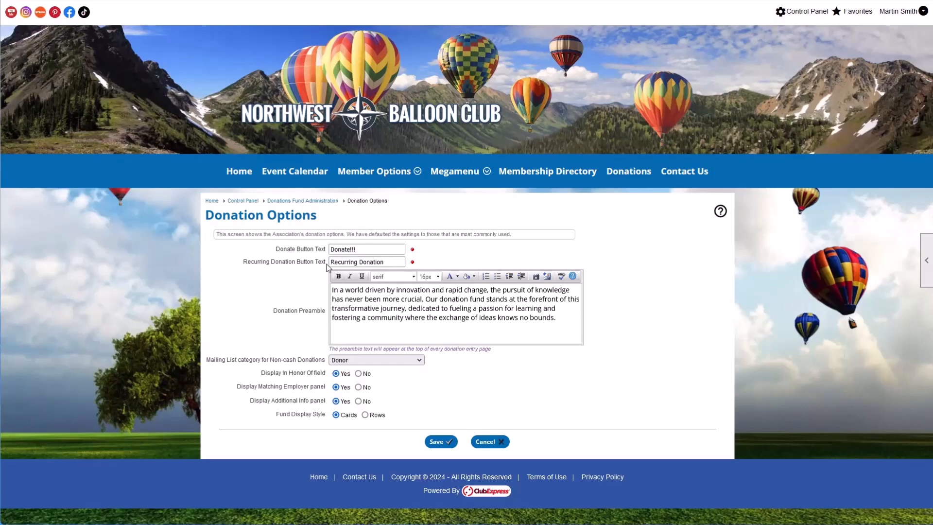
{"action": "left_click_drag", "start_coordinate": [267, 318], "coordinate": [323, 314]}
{"action": "left_click", "coordinate": [326, 315]}
{"action": "left_click_drag", "start_coordinate": [204, 360], "coordinate": [293, 362]}
{"action": "left_click", "coordinate": [296, 359]}
{"action": "left_click_drag", "start_coordinate": [206, 359], "coordinate": [248, 358]}
{"action": "left_click", "coordinate": [248, 358]}
{"action": "left_click_drag", "start_coordinate": [254, 373], "coordinate": [327, 380]}
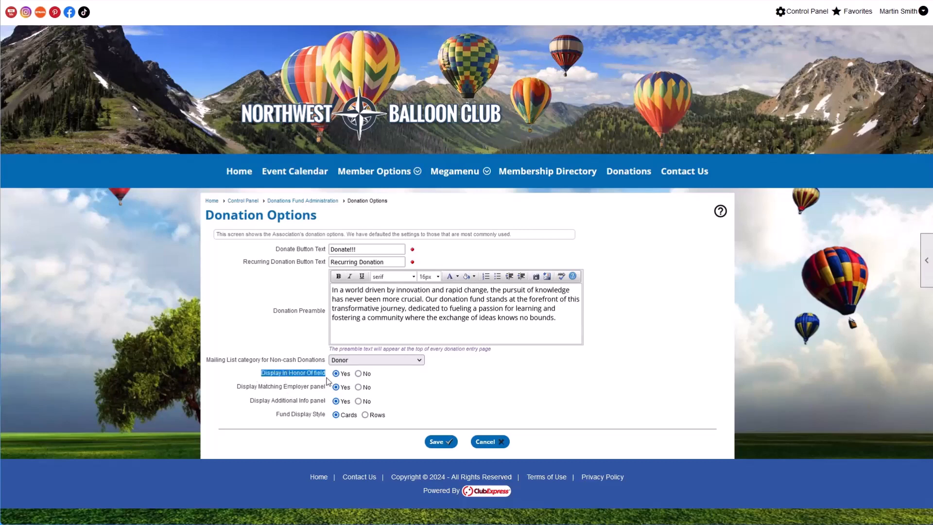
{"action": "left_click", "coordinate": [328, 380]}
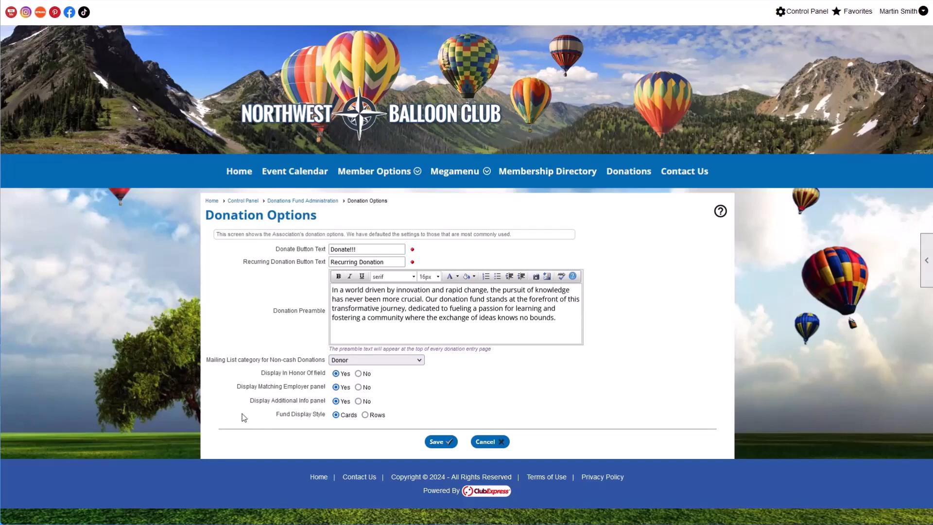
{"action": "left_click_drag", "start_coordinate": [236, 387], "coordinate": [325, 395]}
{"action": "left_click", "coordinate": [324, 395]}
Try Rows as the fund display style, set it back to Cards, and save the donation options.
{"action": "left_click_drag", "start_coordinate": [276, 414], "coordinate": [311, 417]}
{"action": "left_click", "coordinate": [312, 425]}
{"action": "left_click", "coordinate": [365, 414]}
{"action": "left_click", "coordinate": [336, 415]}
{"action": "left_click", "coordinate": [434, 447]}
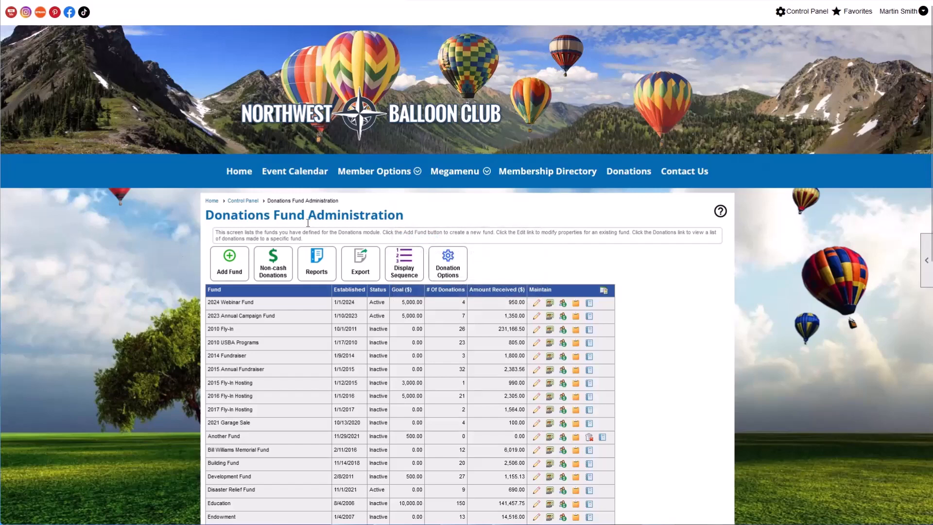
Start adding a new donation fund and set its established date to 1/31/2019.
{"action": "left_click", "coordinate": [228, 274]}
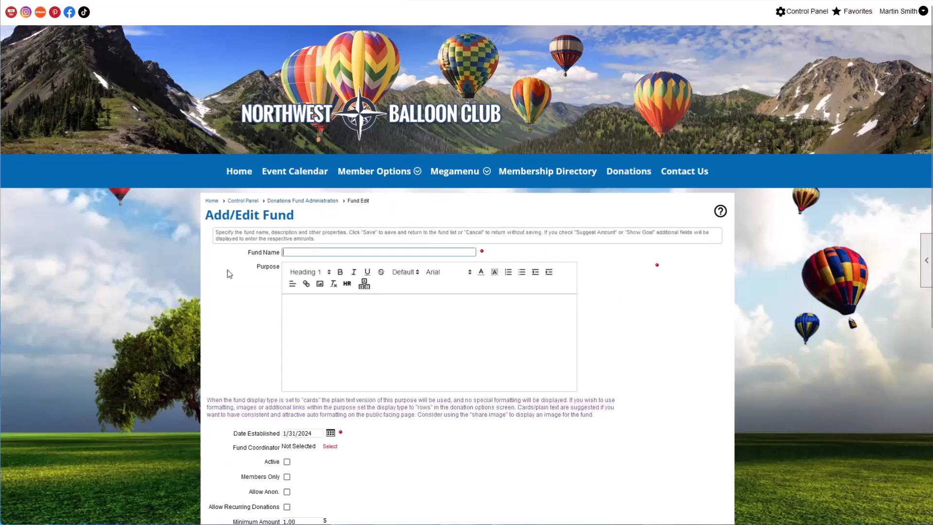
{"action": "scroll", "coordinate": [228, 268], "scroll_direction": "down", "scroll_amount": 2}
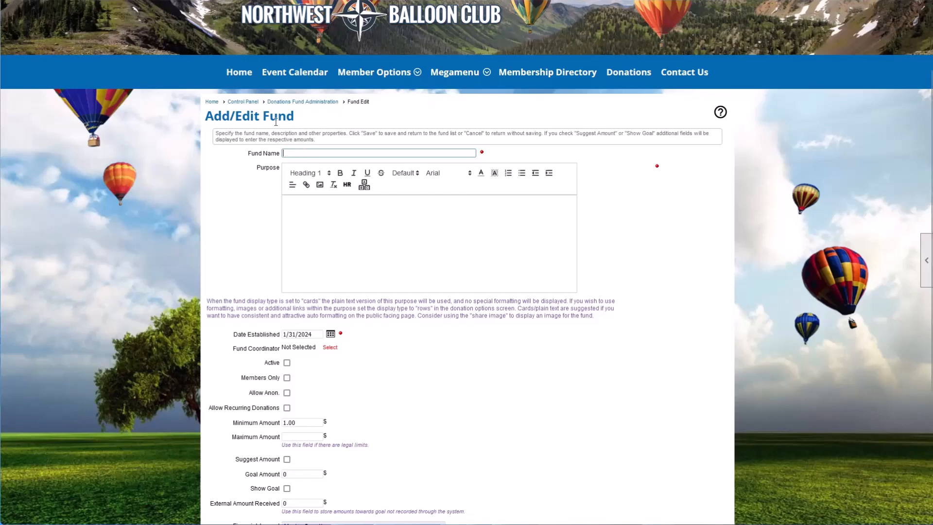
{"action": "scroll", "coordinate": [276, 151], "scroll_direction": "down", "scroll_amount": 1}
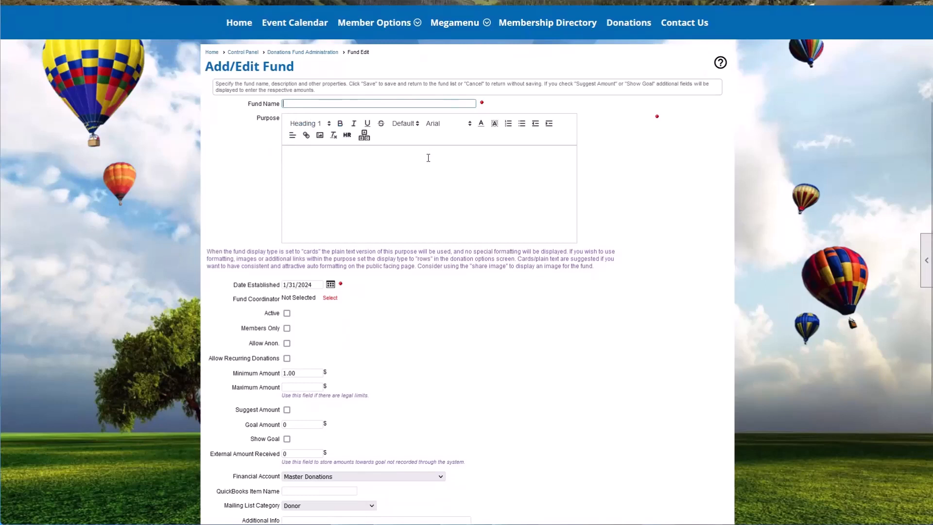
{"action": "scroll", "coordinate": [339, 170], "scroll_direction": "down", "scroll_amount": 1}
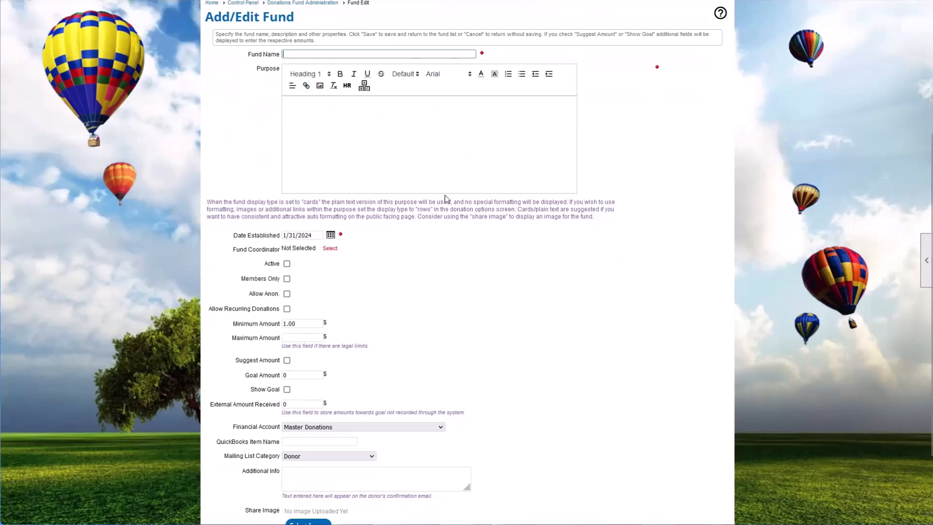
{"action": "scroll", "coordinate": [307, 182], "scroll_direction": "down", "scroll_amount": 1}
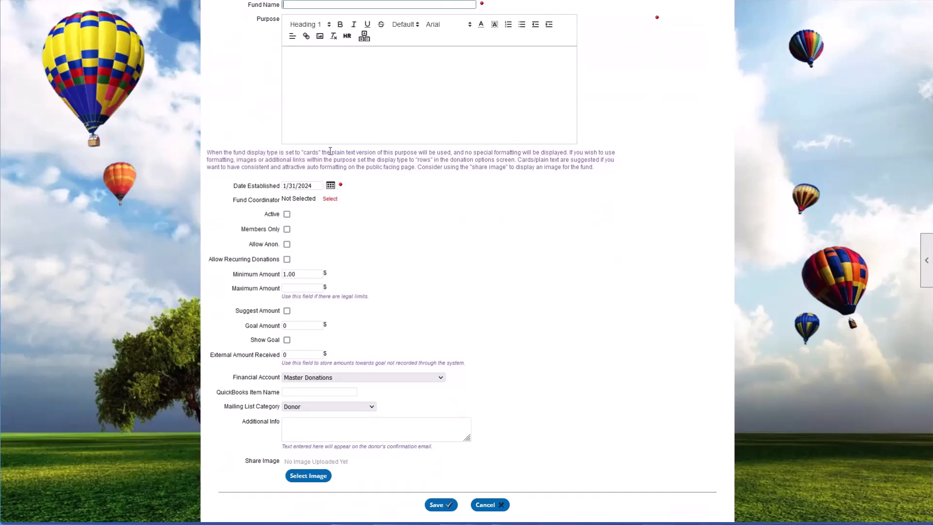
{"action": "left_click", "coordinate": [312, 186]}
{"action": "key", "text": "BackSpace"}
{"action": "key", "text": "BackSpace"}
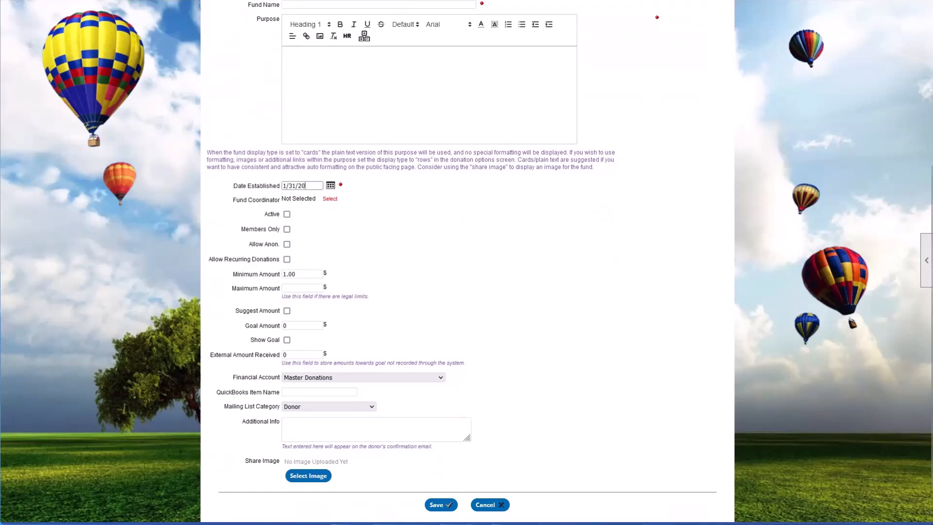
{"action": "type", "text": "19"}
Search the full member list and assign a member as the fund coordinator.
{"action": "left_click_drag", "start_coordinate": [234, 200], "coordinate": [276, 199]}
{"action": "left_click", "coordinate": [280, 199]}
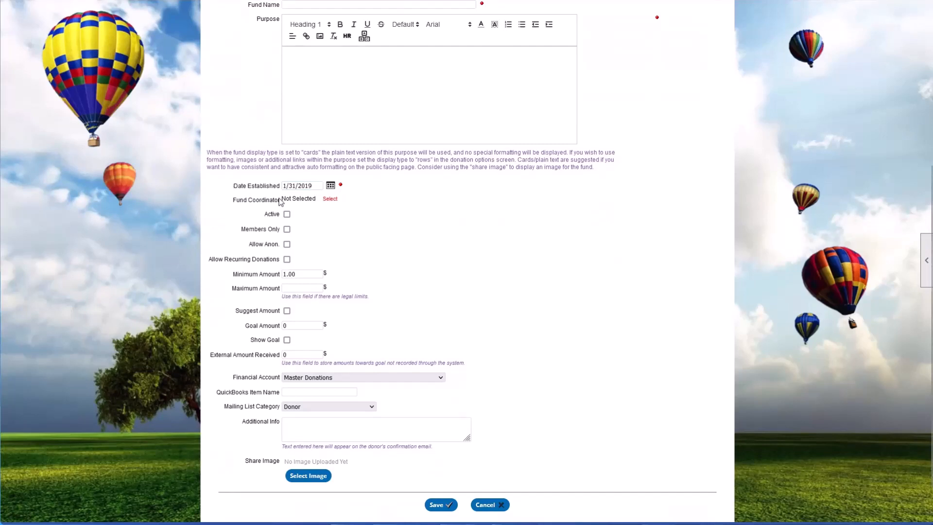
{"action": "left_click", "coordinate": [329, 198]}
{"action": "left_click", "coordinate": [511, 176]}
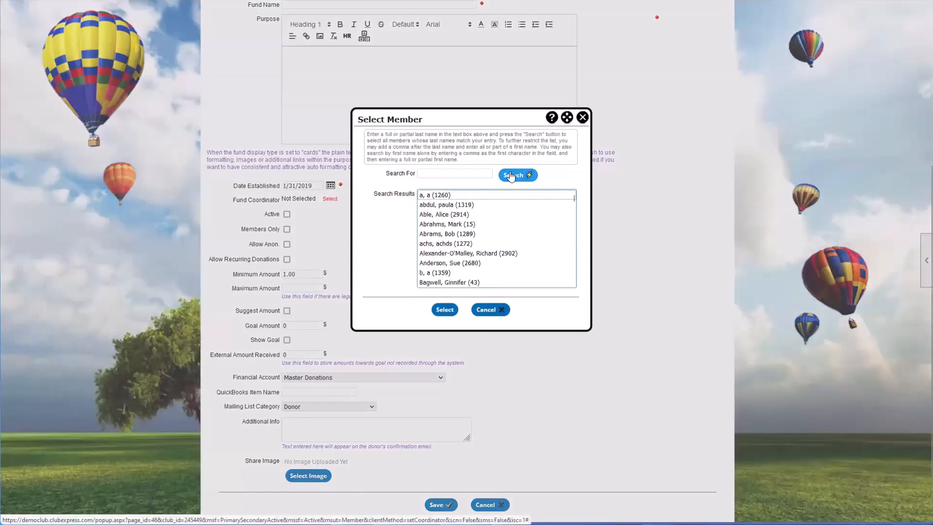
{"action": "scroll", "coordinate": [467, 238], "scroll_direction": "down", "scroll_amount": 2}
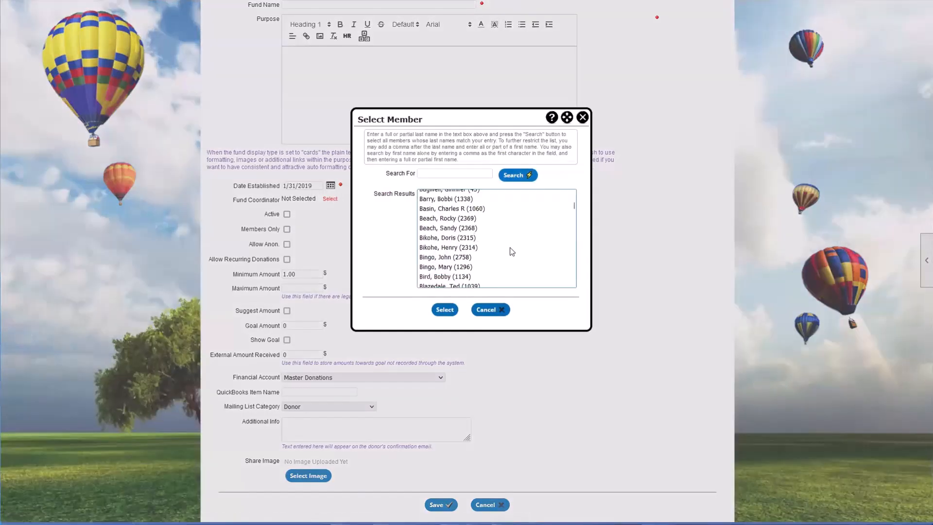
{"action": "double_click", "coordinate": [467, 247]}
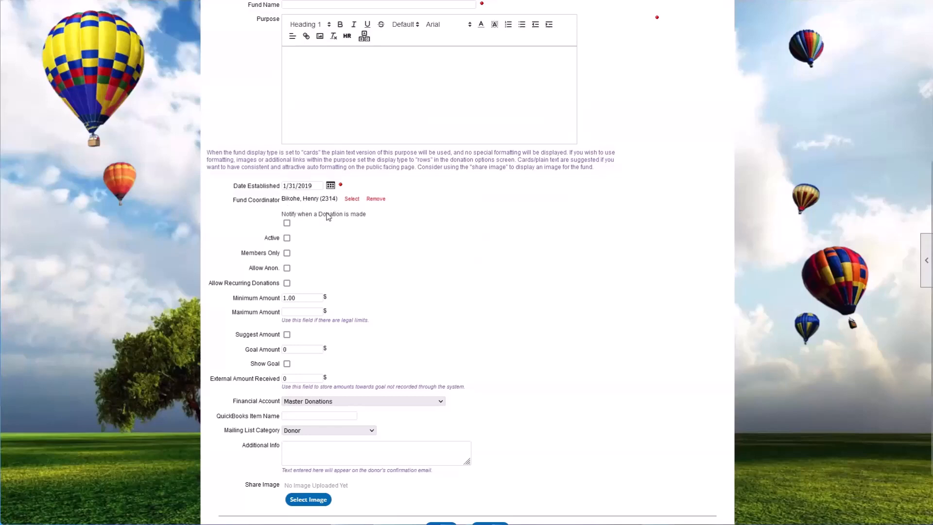
Have the fund coordinator notified when a donation is made, and mark the fund as active.
{"action": "left_click_drag", "start_coordinate": [297, 214], "coordinate": [352, 217]}
{"action": "left_click", "coordinate": [351, 213]}
{"action": "left_click_drag", "start_coordinate": [281, 214], "coordinate": [373, 226]}
{"action": "left_click", "coordinate": [312, 206]}
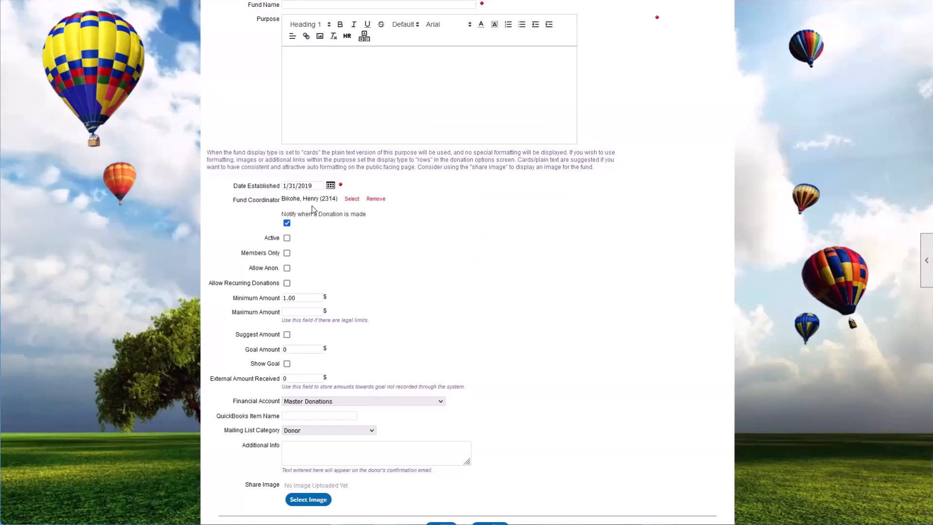
{"action": "left_click", "coordinate": [316, 216]}
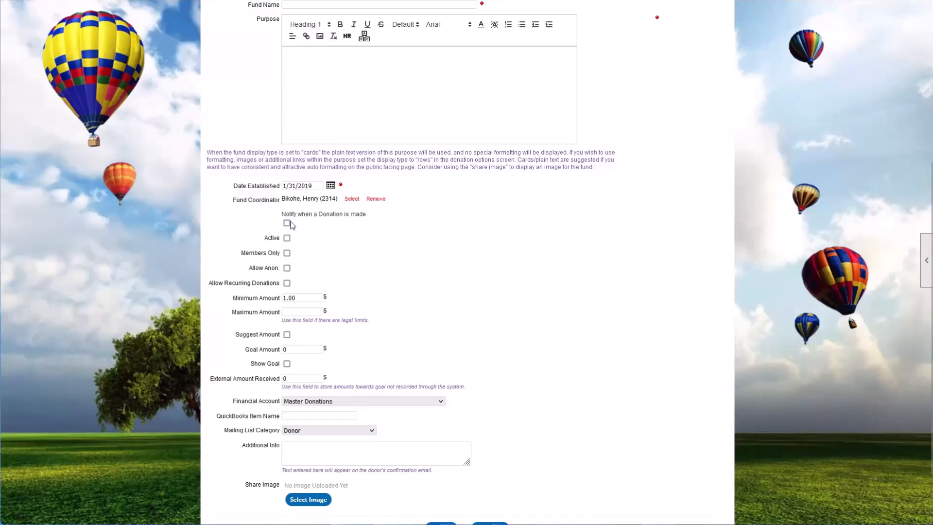
{"action": "left_click", "coordinate": [287, 224]}
{"action": "left_click", "coordinate": [287, 238]}
{"action": "left_click", "coordinate": [287, 238]}
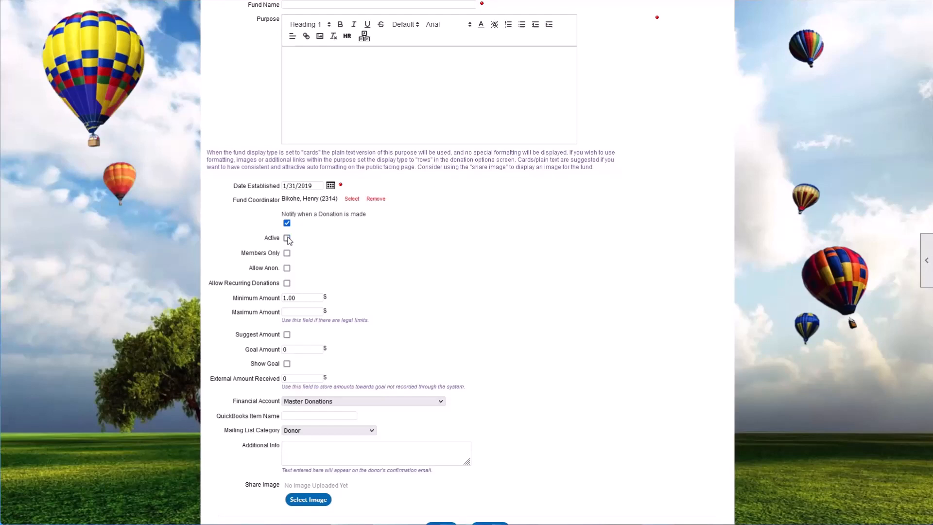
{"action": "left_click", "coordinate": [287, 238]}
Try restricting the fund to members only, and remove the restriction again.
{"action": "left_click_drag", "start_coordinate": [244, 252], "coordinate": [275, 258]}
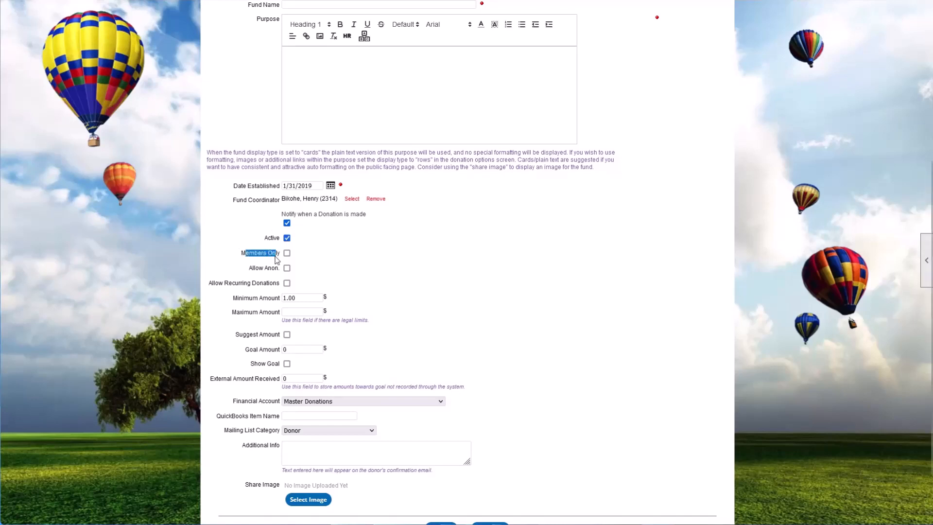
{"action": "left_click", "coordinate": [293, 254]}
{"action": "left_click", "coordinate": [286, 253]}
{"action": "triple_click", "coordinate": [258, 257]}
{"action": "left_click", "coordinate": [287, 254]}
Allow both anonymous donations and recurring donations for the new fund.
{"action": "left_click_drag", "start_coordinate": [247, 269], "coordinate": [281, 275]}
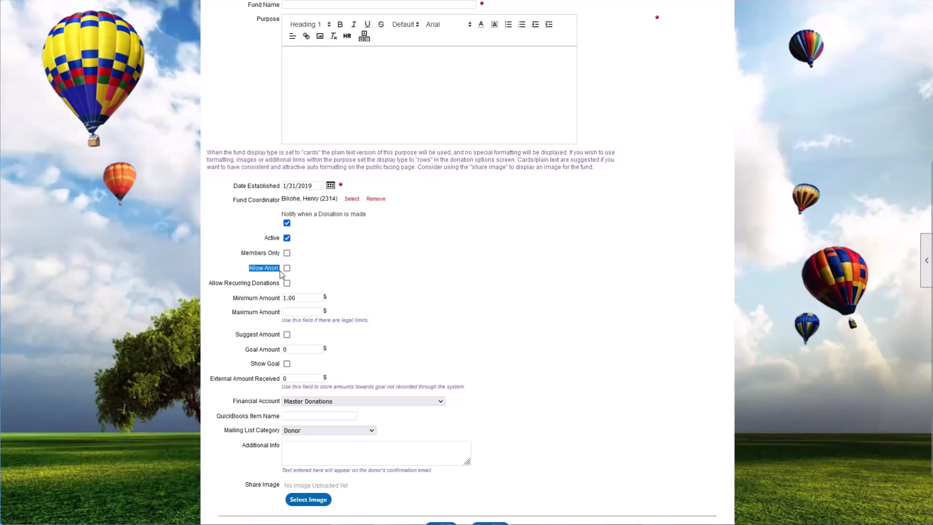
{"action": "left_click", "coordinate": [378, 266]}
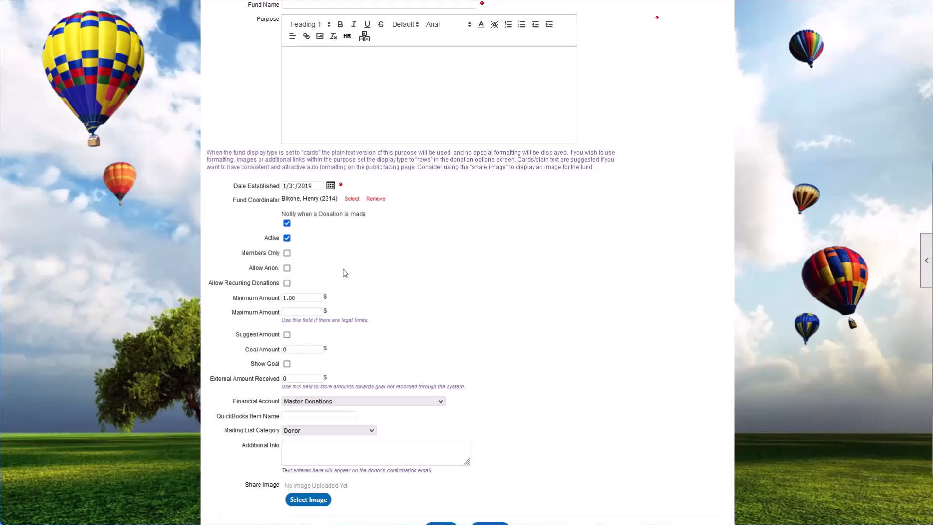
{"action": "left_click", "coordinate": [286, 270]}
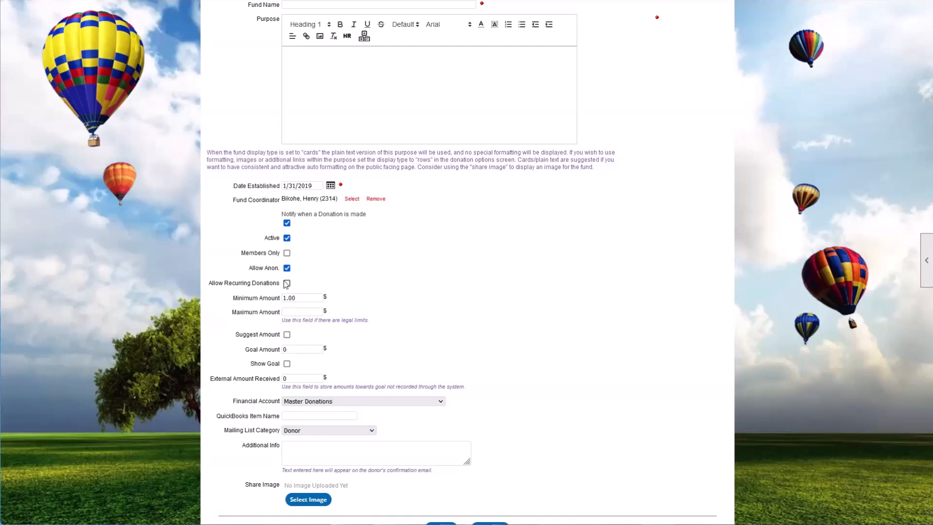
{"action": "left_click_drag", "start_coordinate": [210, 285], "coordinate": [277, 287]}
{"action": "left_click", "coordinate": [287, 283]}
{"action": "left_click", "coordinate": [345, 294]}
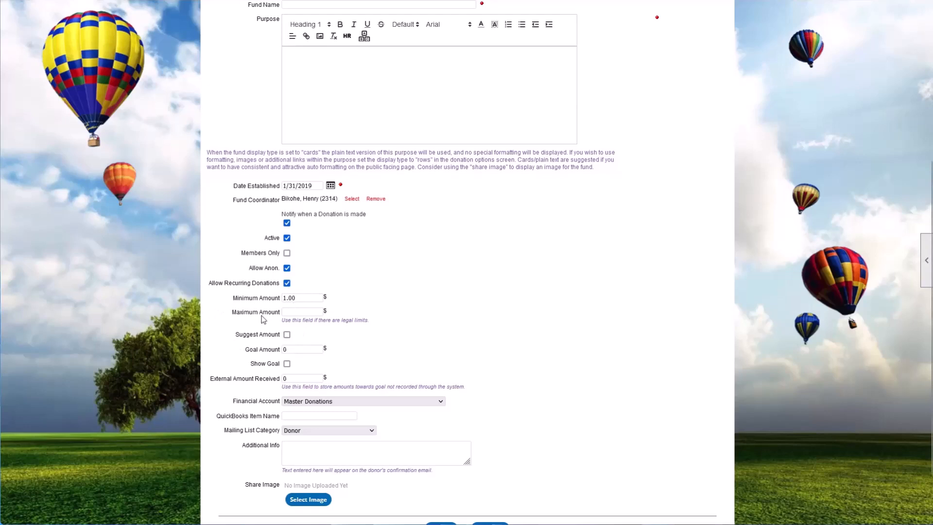
Set the new fund's minimum donation amount to $10.
{"action": "left_click_drag", "start_coordinate": [306, 299], "coordinate": [276, 298]}
{"action": "type", "text": "10"}
{"action": "left_click", "coordinate": [377, 302]}
Try a maximum donation amount of $1,000 for the fund, and clear it again.
{"action": "left_click", "coordinate": [276, 312]}
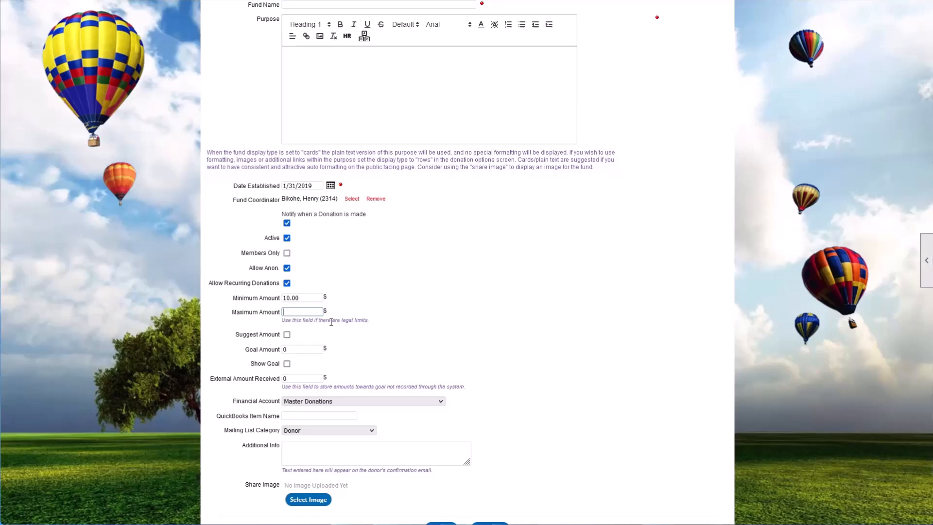
{"action": "type", "text": "1000"}
{"action": "left_click", "coordinate": [382, 324]}
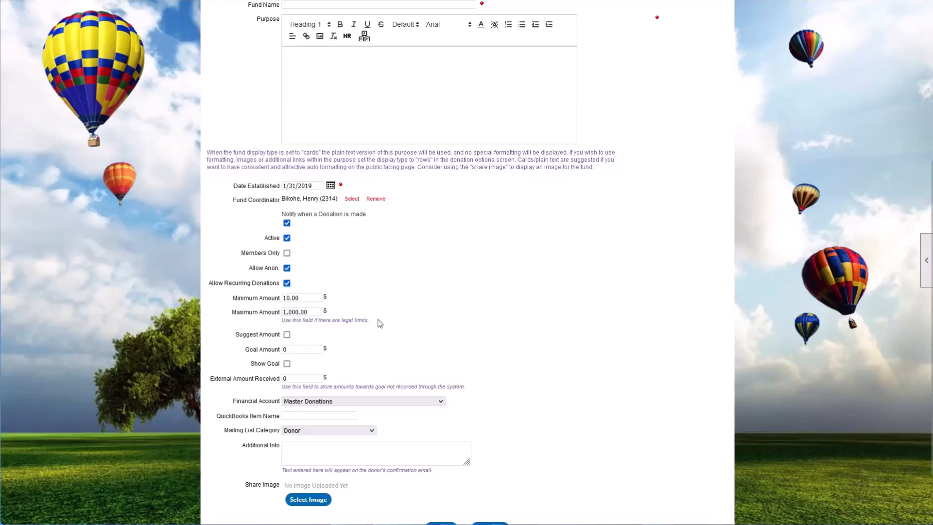
{"action": "left_click_drag", "start_coordinate": [314, 311], "coordinate": [194, 323]}
{"action": "key", "text": "BackSpace"}
Enable a suggested donation amount for the fund and set it to $25.
{"action": "scroll", "coordinate": [350, 315], "scroll_direction": "down", "scroll_amount": 1}
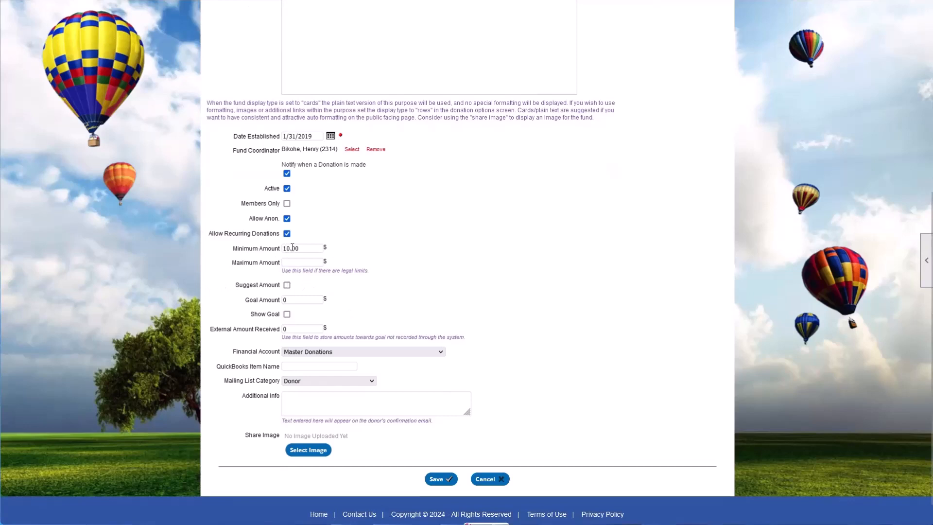
{"action": "left_click", "coordinate": [286, 285]}
{"action": "left_click", "coordinate": [315, 285]}
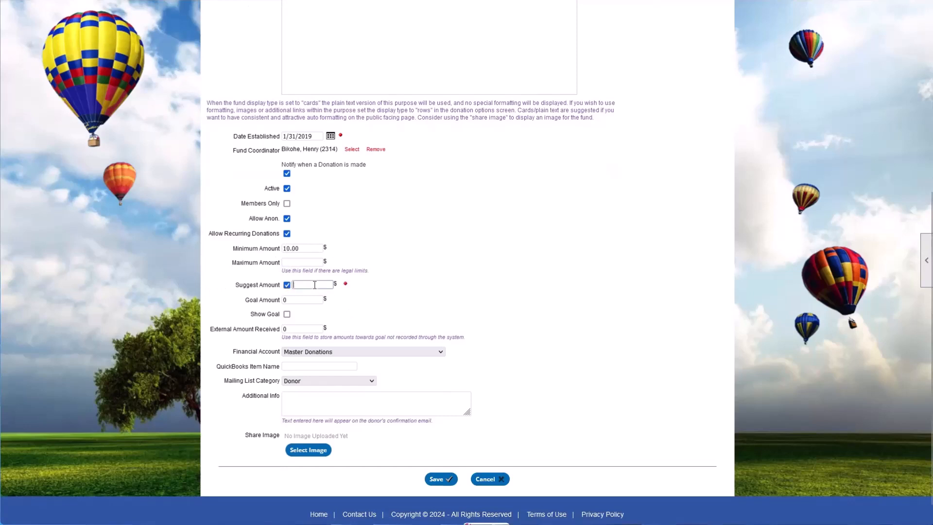
{"action": "type", "text": "25"}
{"action": "left_click", "coordinate": [392, 296]}
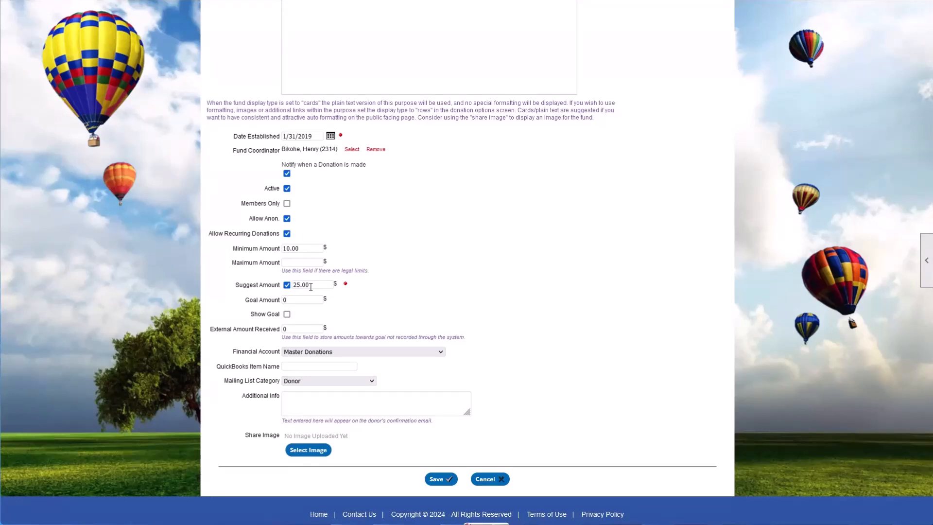
Set the fund's goal amount to $10,000 and have the goal shown.
{"action": "left_click_drag", "start_coordinate": [244, 303], "coordinate": [274, 300]}
{"action": "key", "text": "BackSpace"}
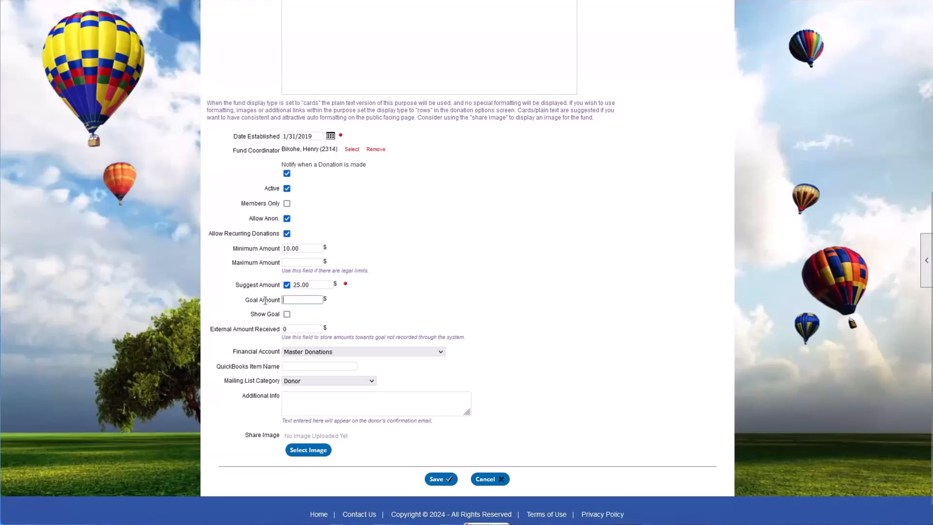
{"action": "type", "text": "10,000"}
{"action": "left_click", "coordinate": [354, 313]}
{"action": "left_click_drag", "start_coordinate": [308, 299], "coordinate": [281, 299]}
{"action": "left_click", "coordinate": [311, 319]}
{"action": "left_click", "coordinate": [287, 314]}
{"action": "scroll", "coordinate": [287, 143], "scroll_direction": "up", "scroll_amount": 1}
{"action": "scroll", "coordinate": [314, 112], "scroll_direction": "down", "scroll_amount": 1}
{"action": "left_click_drag", "start_coordinate": [319, 300], "coordinate": [276, 305]}
{"action": "left_click", "coordinate": [276, 305]}
Record $2,500 as the external amount received toward the fund's goal.
{"action": "left_click_drag", "start_coordinate": [211, 330], "coordinate": [280, 331]}
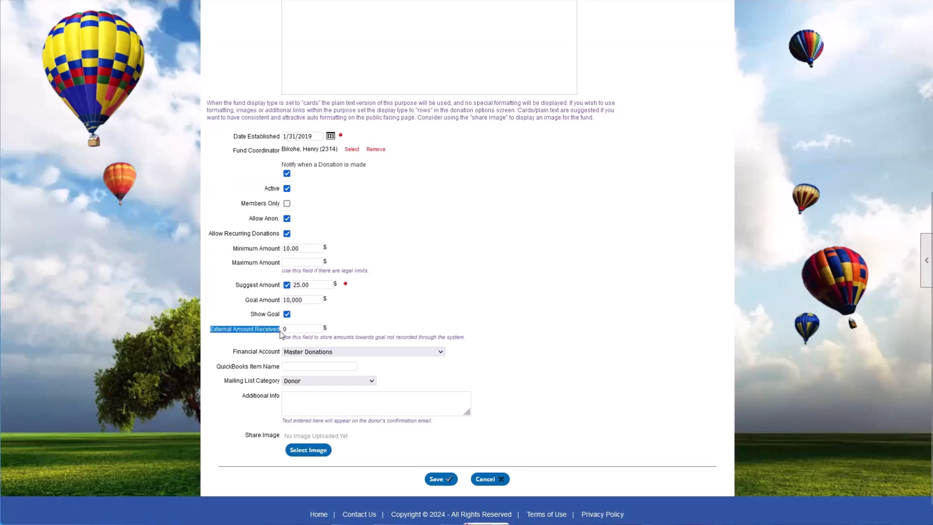
{"action": "left_click", "coordinate": [292, 330]}
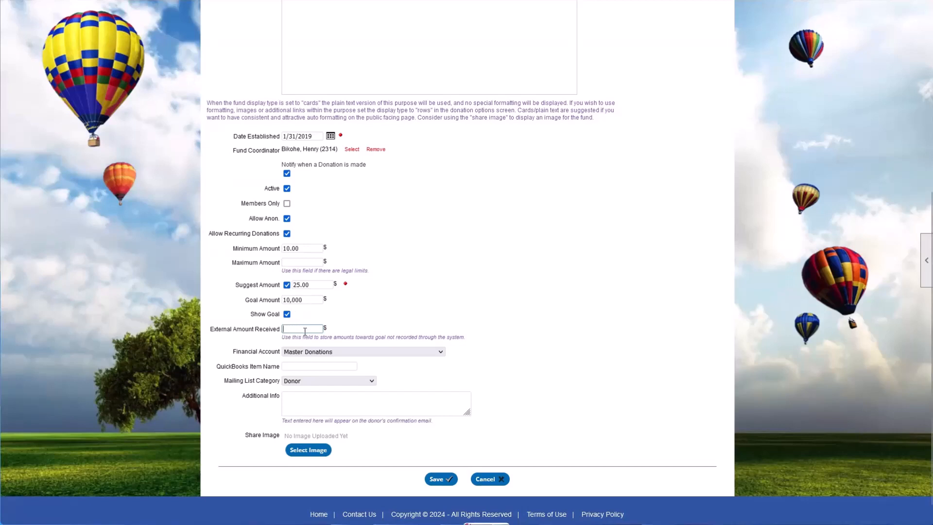
{"action": "type", "text": "2,50"}
{"action": "type", "text": "00"}
{"action": "left_click", "coordinate": [369, 331]}
{"action": "left_click_drag", "start_coordinate": [310, 330], "coordinate": [266, 326]}
{"action": "left_click_drag", "start_coordinate": [303, 301], "coordinate": [284, 302]}
{"action": "left_click", "coordinate": [310, 315]}
{"action": "scroll", "coordinate": [326, 299], "scroll_direction": "down", "scroll_amount": 1}
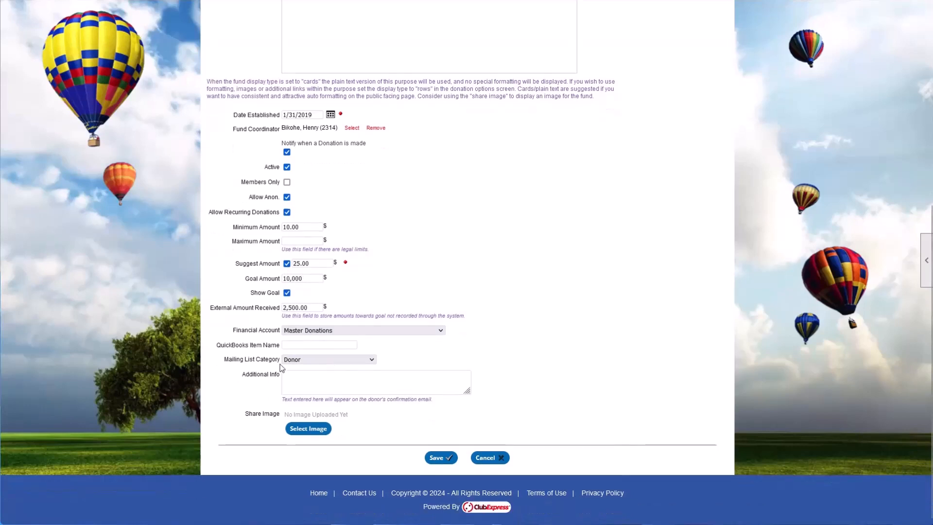
Examine the financial accounts available for the fund and the QuickBooks item name field.
{"action": "left_click_drag", "start_coordinate": [233, 330], "coordinate": [280, 334]}
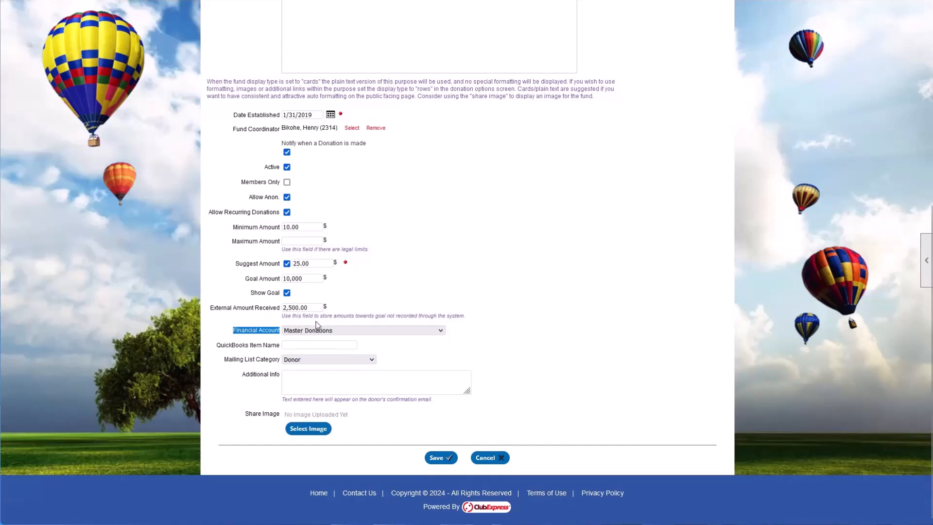
{"action": "scroll", "coordinate": [315, 333], "scroll_direction": "up", "scroll_amount": 2}
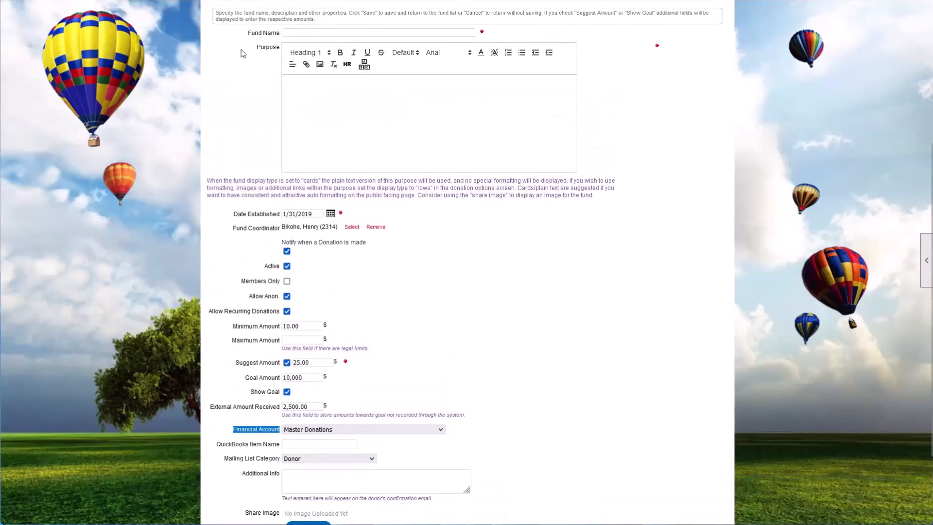
{"action": "scroll", "coordinate": [374, 94], "scroll_direction": "down", "scroll_amount": 1}
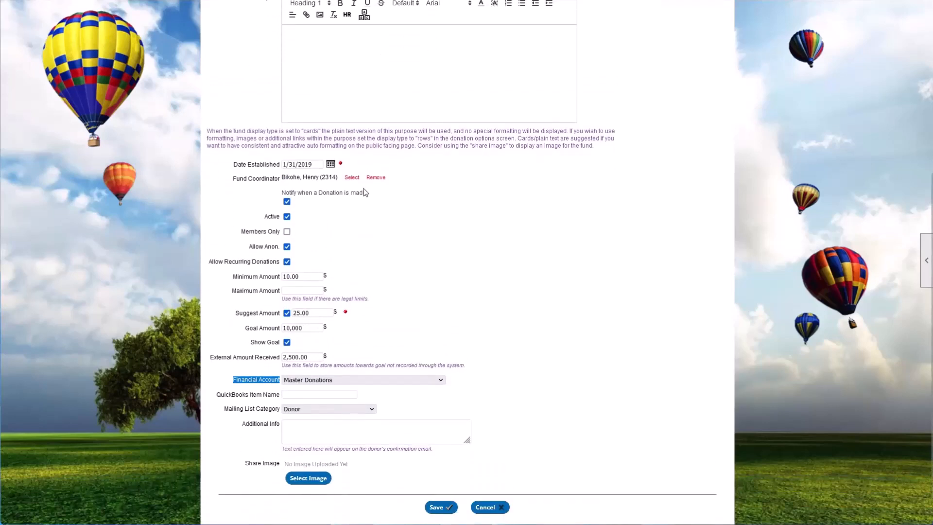
{"action": "left_click", "coordinate": [256, 380]}
{"action": "left_click", "coordinate": [303, 382]}
{"action": "scroll", "coordinate": [333, 199], "scroll_direction": "up", "scroll_amount": 12}
{"action": "scroll", "coordinate": [362, 204], "scroll_direction": "down", "scroll_amount": 6}
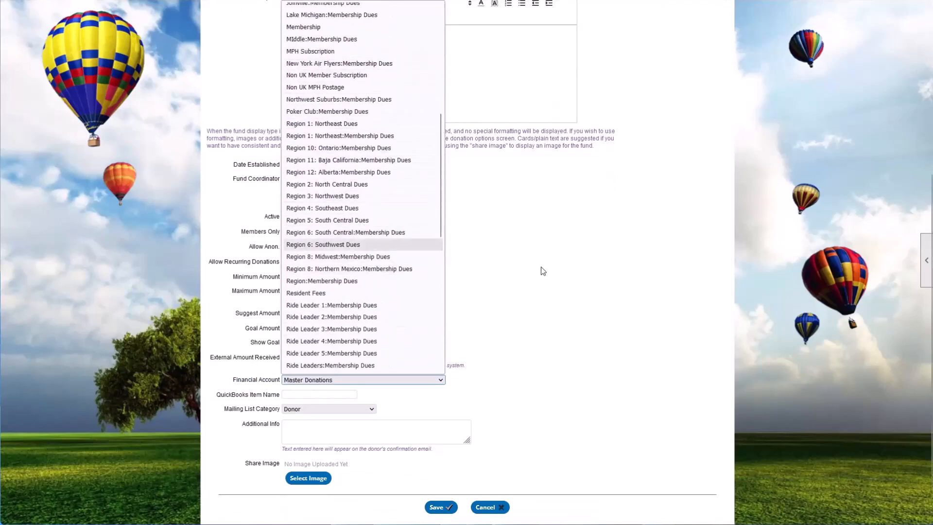
{"action": "left_click", "coordinate": [553, 352]}
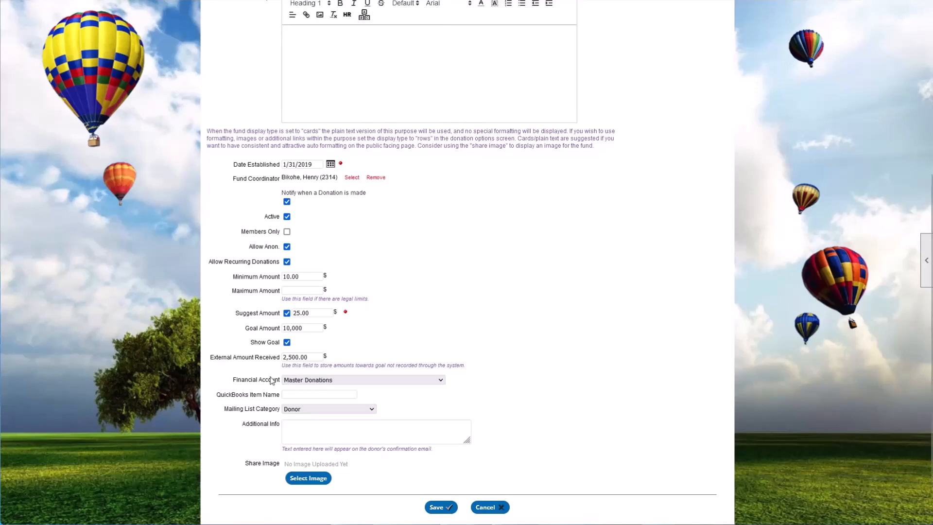
{"action": "scroll", "coordinate": [271, 377], "scroll_direction": "down", "scroll_amount": 1}
{"action": "left_click_drag", "start_coordinate": [216, 347], "coordinate": [280, 349]}
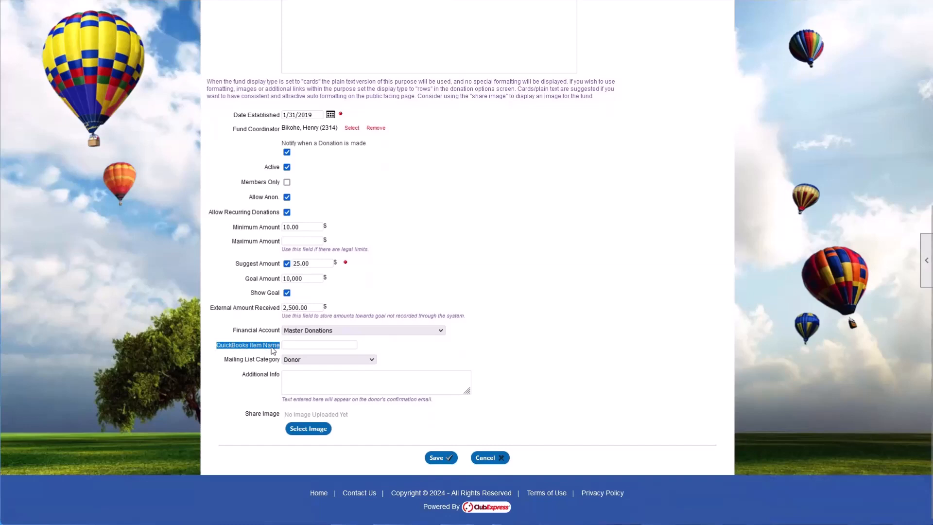
{"action": "left_click", "coordinate": [208, 349]}
{"action": "left_click", "coordinate": [294, 345]}
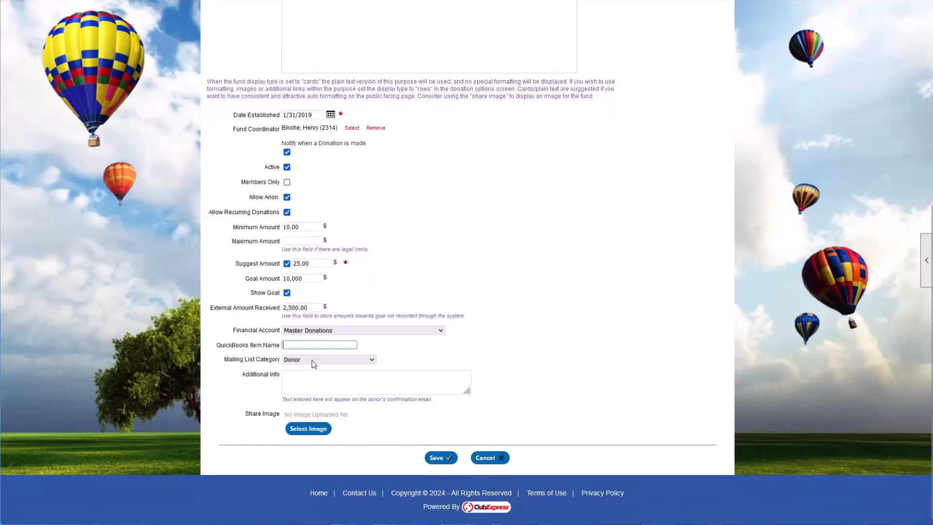
{"action": "scroll", "coordinate": [314, 366], "scroll_direction": "up", "scroll_amount": 3}
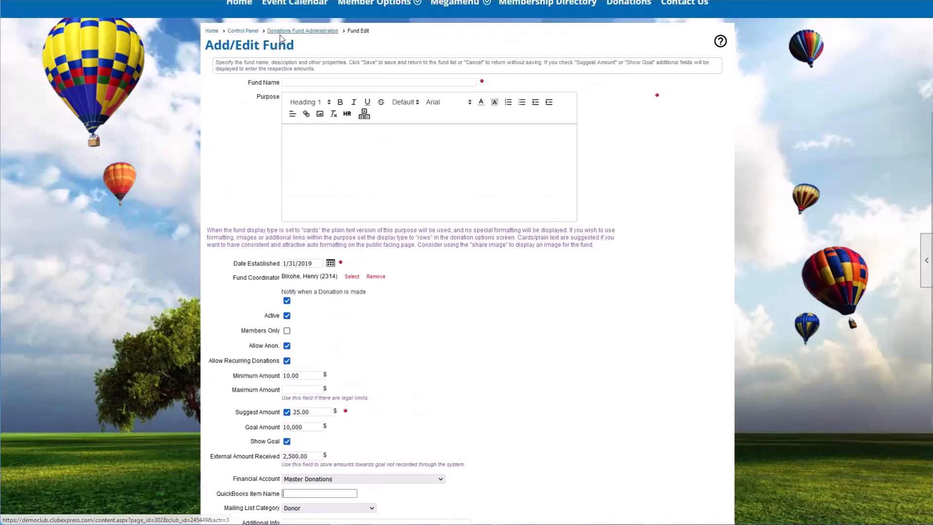
{"action": "scroll", "coordinate": [371, 417], "scroll_direction": "down", "scroll_amount": 2}
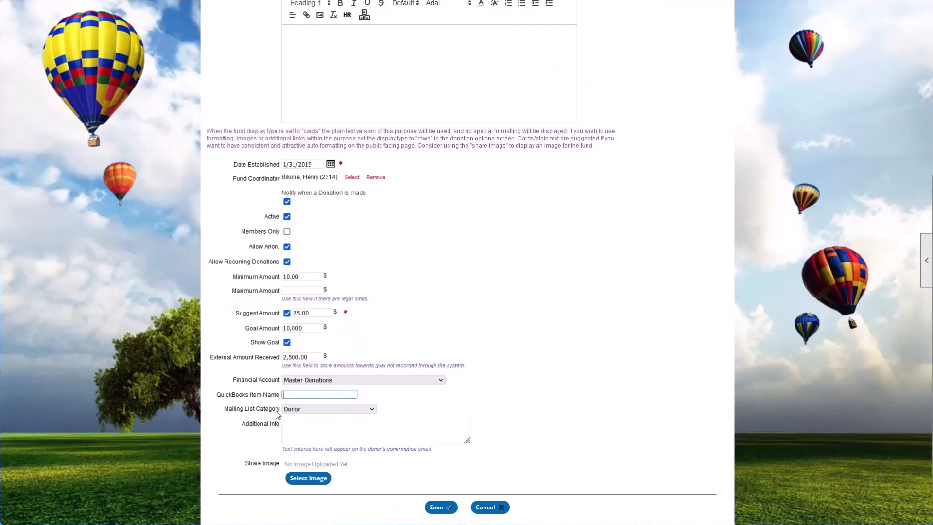
Examine the mailing list categories available for donors and the additional info field for the confirmation email.
{"action": "left_click_drag", "start_coordinate": [221, 410], "coordinate": [279, 409]}
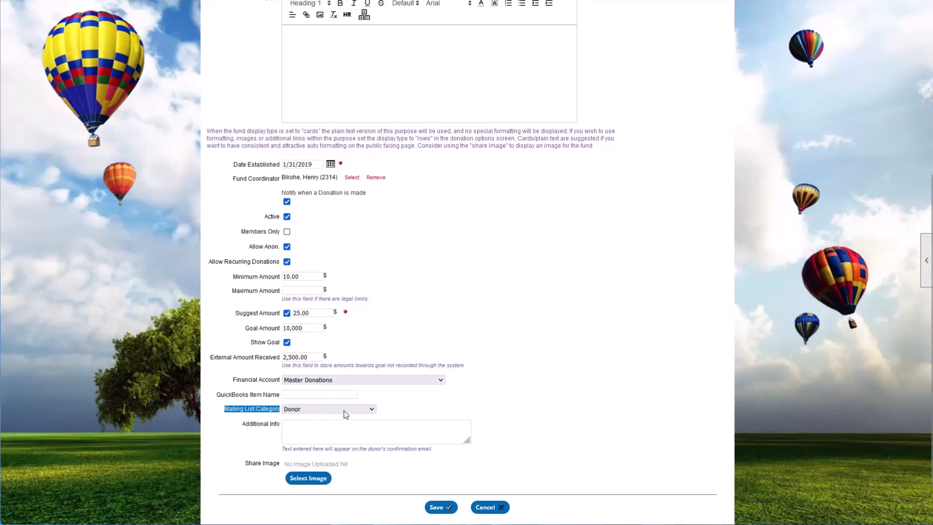
{"action": "scroll", "coordinate": [344, 412], "scroll_direction": "up", "scroll_amount": 1}
{"action": "scroll", "coordinate": [289, 443], "scroll_direction": "down", "scroll_amount": 1}
{"action": "scroll", "coordinate": [295, 414], "scroll_direction": "up", "scroll_amount": 1}
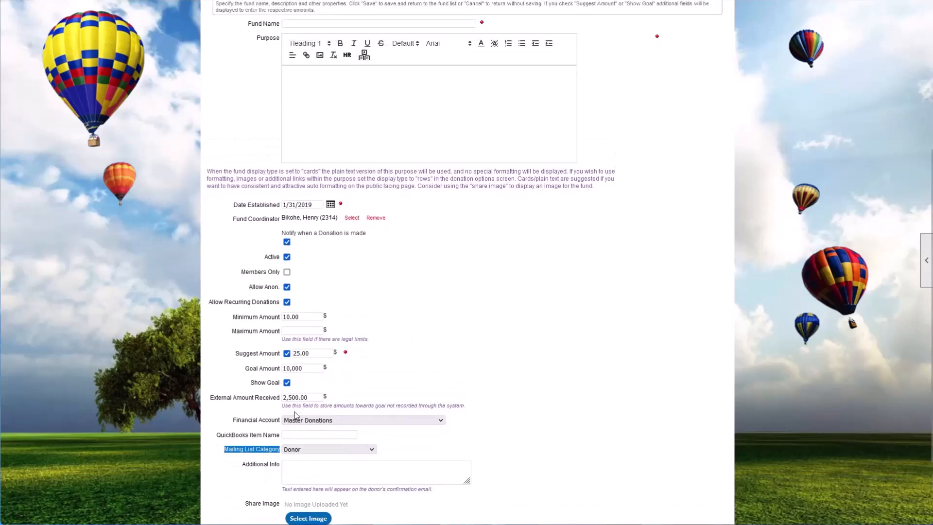
{"action": "scroll", "coordinate": [291, 411], "scroll_direction": "down", "scroll_amount": 1}
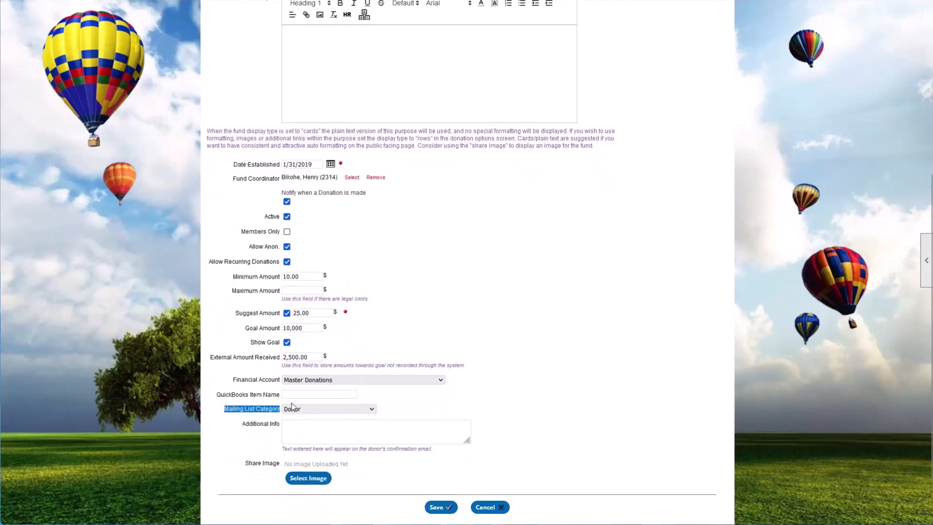
{"action": "left_click", "coordinate": [290, 410]}
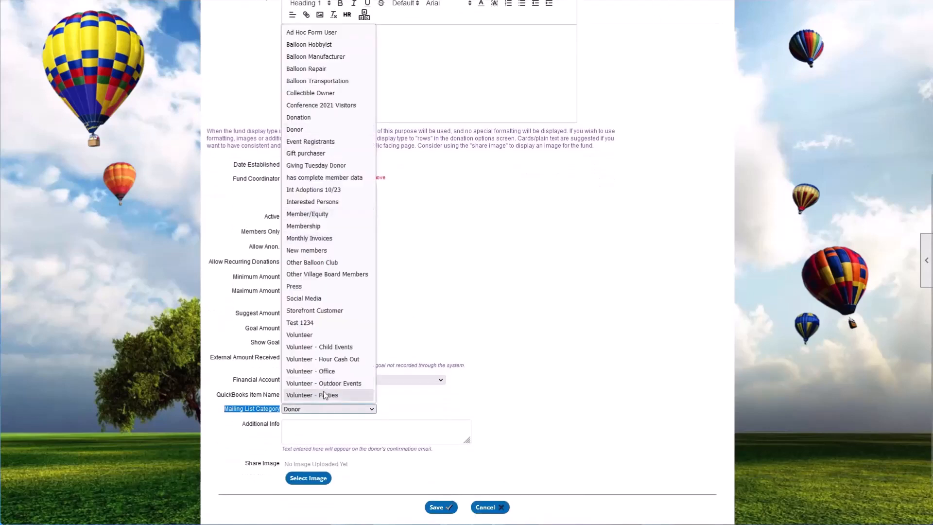
{"action": "left_click", "coordinate": [640, 359]}
{"action": "scroll", "coordinate": [639, 362], "scroll_direction": "down", "scroll_amount": 2}
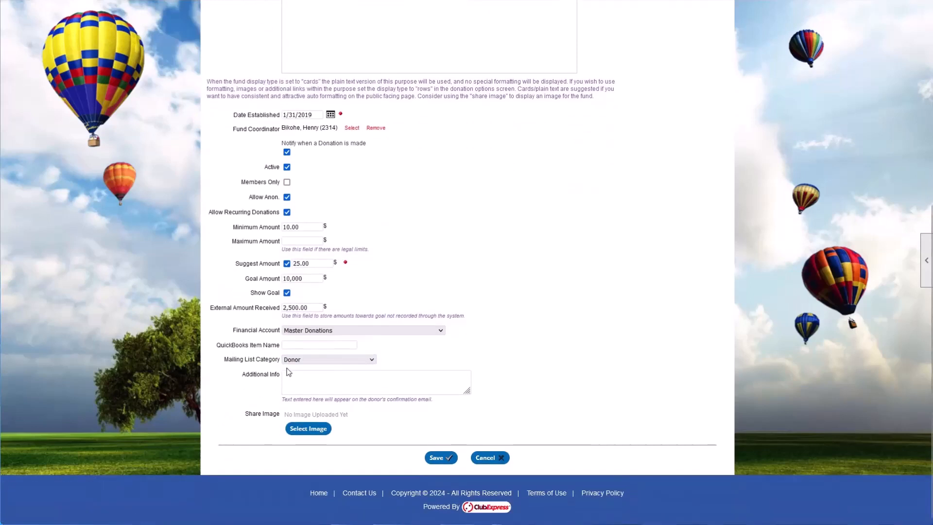
{"action": "left_click_drag", "start_coordinate": [223, 377], "coordinate": [288, 378]}
{"action": "left_click", "coordinate": [302, 383]}
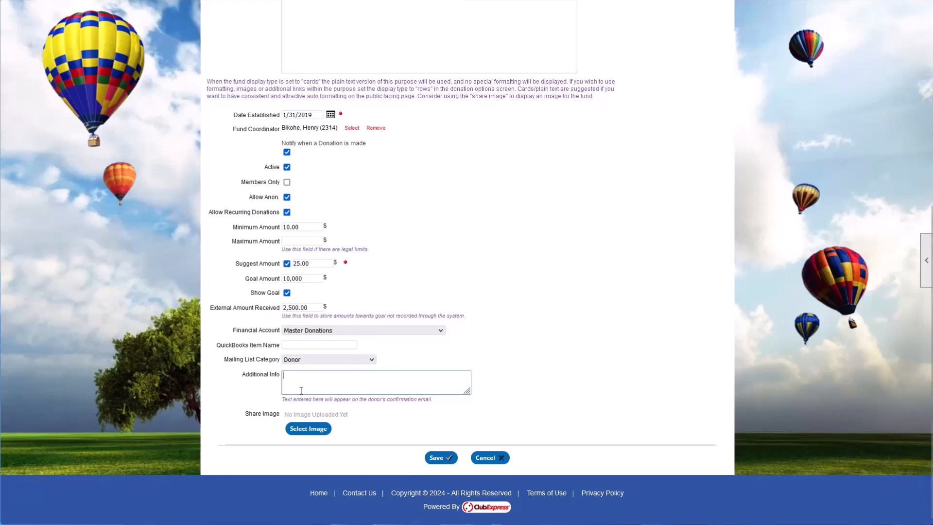
{"action": "left_click", "coordinate": [254, 417]}
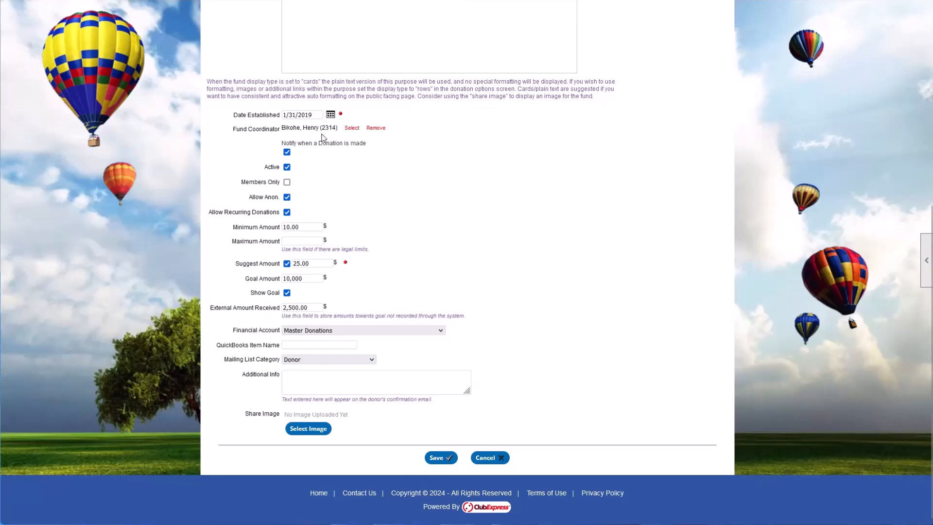
Try to select a share image for the fund, and discard the new fund without saving.
{"action": "scroll", "coordinate": [335, 335], "scroll_direction": "up", "scroll_amount": 4}
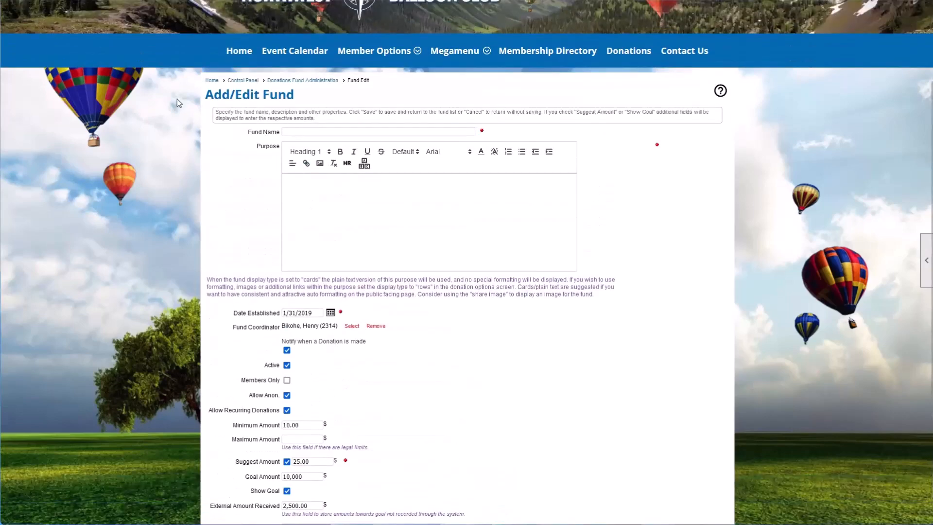
{"action": "scroll", "coordinate": [333, 384], "scroll_direction": "down", "scroll_amount": 3}
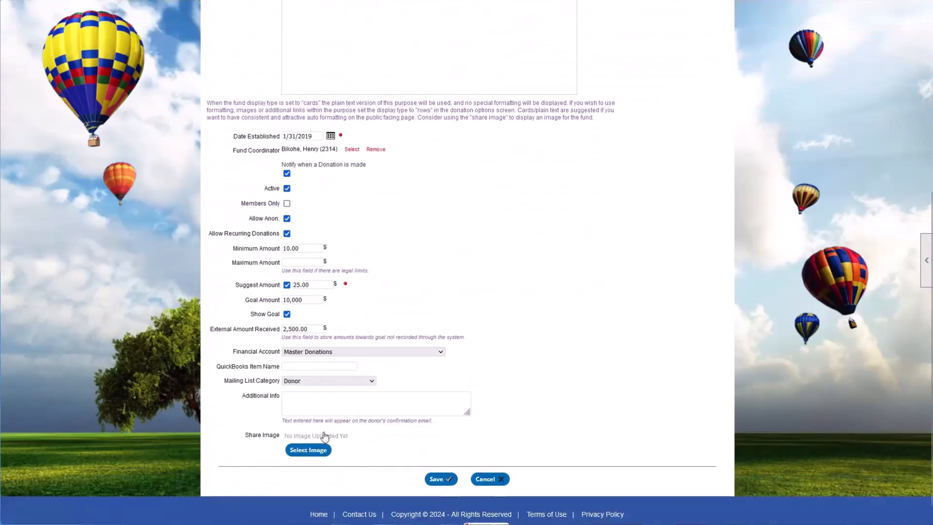
{"action": "left_click_drag", "start_coordinate": [244, 414], "coordinate": [328, 414]}
{"action": "left_click", "coordinate": [309, 415]}
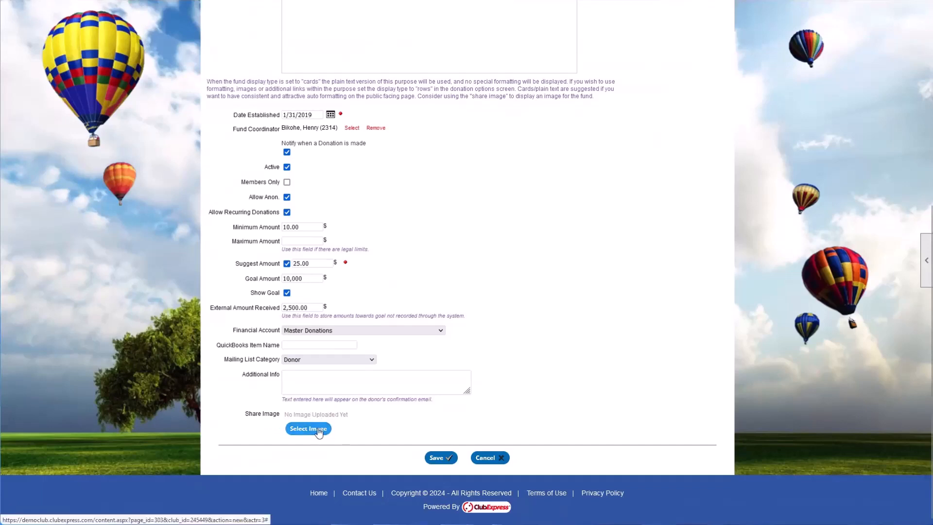
{"action": "left_click", "coordinate": [318, 430]}
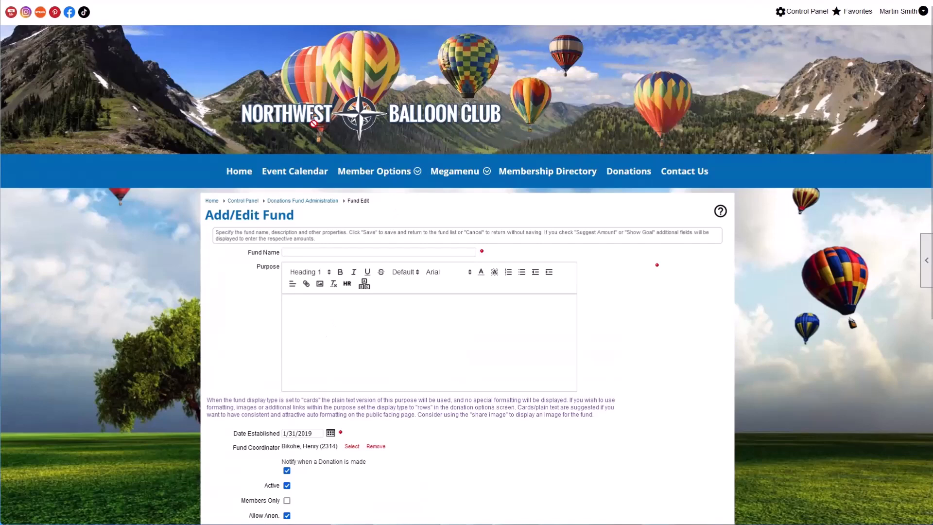
{"action": "scroll", "coordinate": [311, 136], "scroll_direction": "down", "scroll_amount": 7}
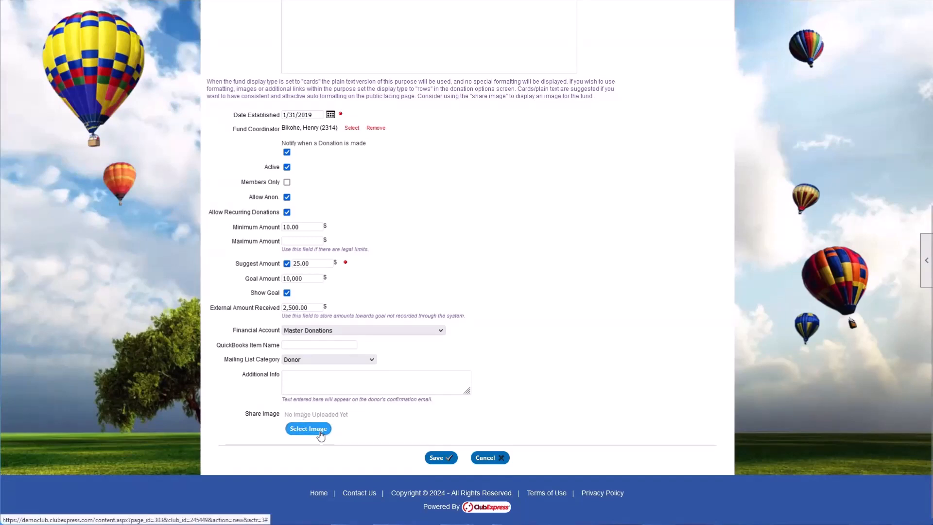
{"action": "left_click", "coordinate": [488, 457]}
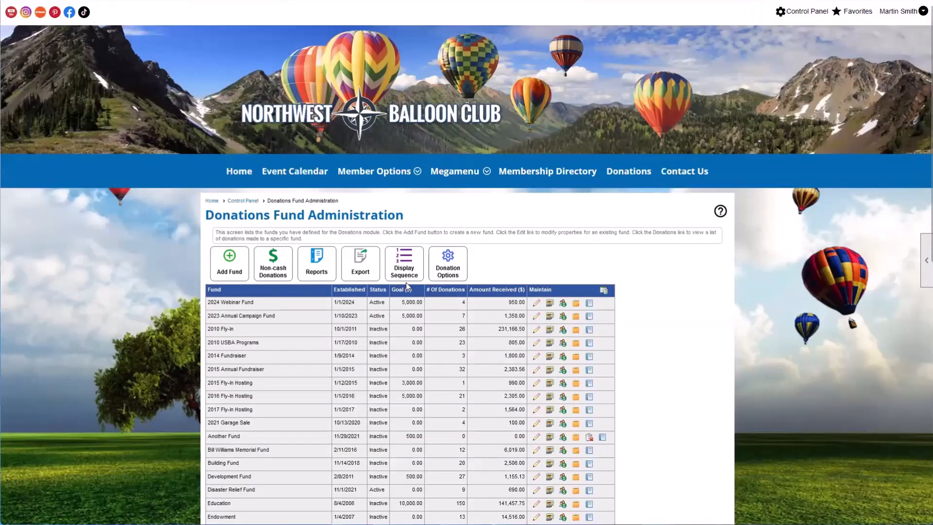
Examine the 2024 Webinar Fund's established date, status, goal and amount received in the fund list.
{"action": "scroll", "coordinate": [407, 287], "scroll_direction": "down", "scroll_amount": 1}
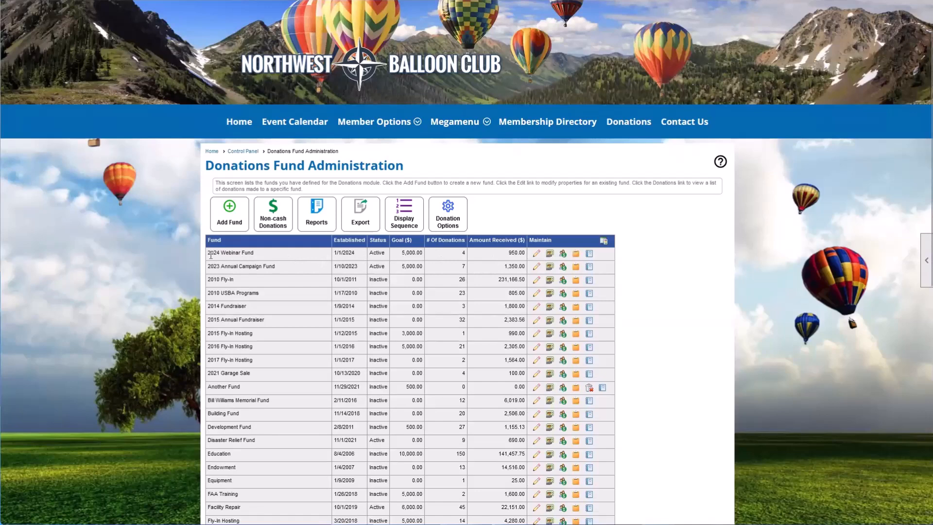
{"action": "left_click_drag", "start_coordinate": [209, 255], "coordinate": [272, 255]}
{"action": "left_click", "coordinate": [251, 255]}
{"action": "left_click_drag", "start_coordinate": [358, 253], "coordinate": [324, 258]}
{"action": "left_click", "coordinate": [352, 253]}
{"action": "double_click", "coordinate": [372, 253]}
{"action": "double_click", "coordinate": [412, 251]}
{"action": "left_click", "coordinate": [407, 252]}
{"action": "triple_click", "coordinate": [408, 252]}
{"action": "left_click", "coordinate": [407, 252]}
{"action": "triple_click", "coordinate": [511, 252]}
{"action": "left_click", "coordinate": [519, 250]}
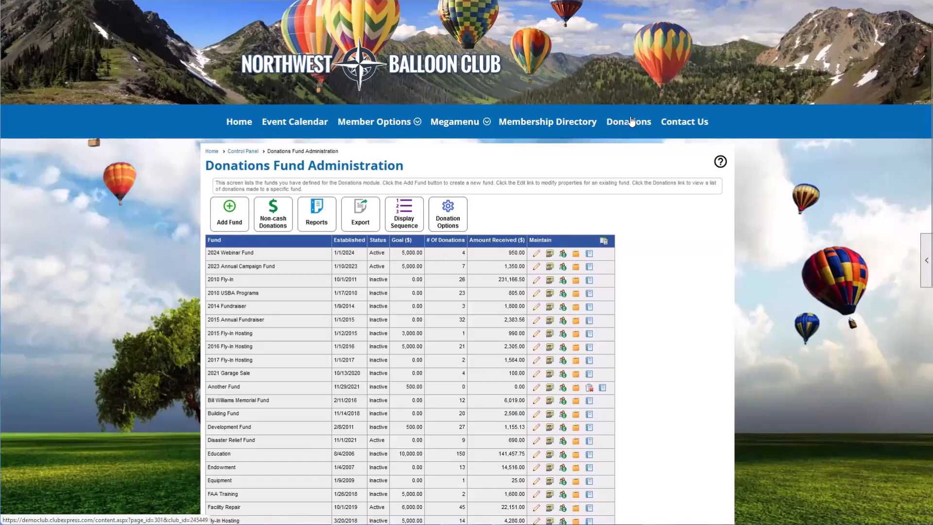
Open the public Donations page and view the fund cards with their goal progress.
{"action": "scroll", "coordinate": [643, 131], "scroll_direction": "up", "scroll_amount": 1}
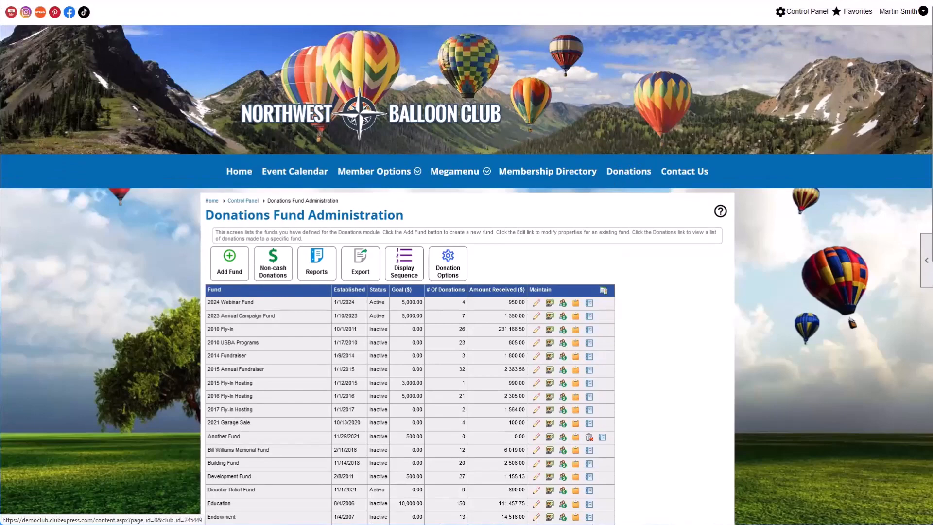
{"action": "left_click", "coordinate": [629, 172]}
{"action": "scroll", "coordinate": [628, 170], "scroll_direction": "down", "scroll_amount": 2}
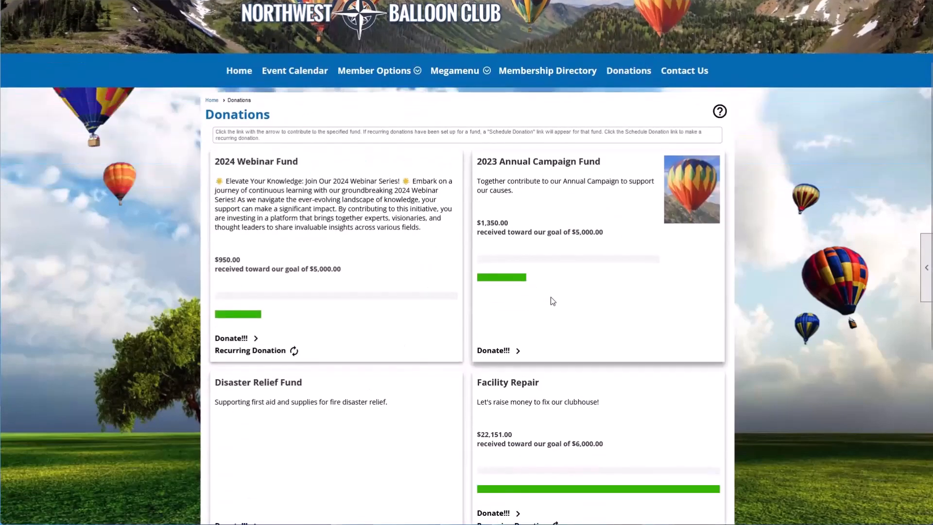
Examine the 2024 Webinar Fund's description, amount received and goal, and compare the other fund cards on the Donations page.
{"action": "left_click_drag", "start_coordinate": [219, 182], "coordinate": [429, 228]}
{"action": "left_click", "coordinate": [429, 227]}
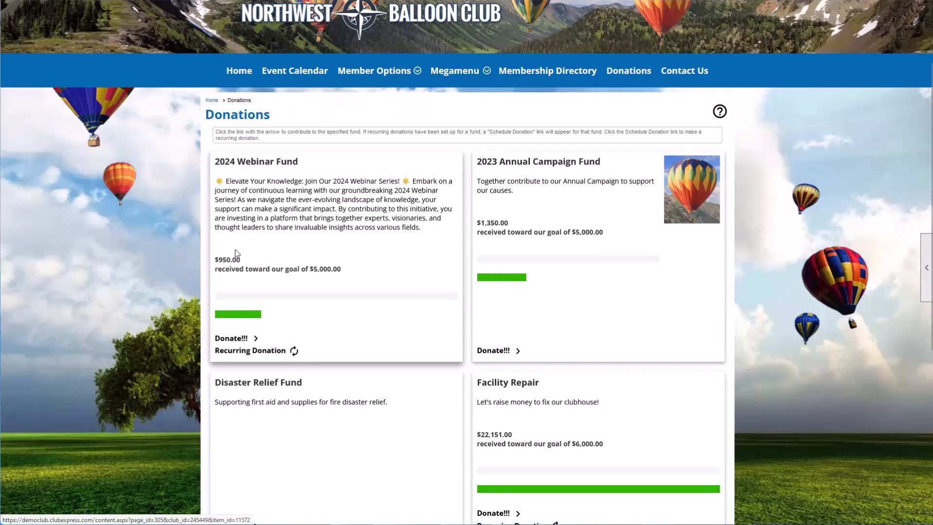
{"action": "left_click_drag", "start_coordinate": [217, 259], "coordinate": [251, 258]}
{"action": "left_click", "coordinate": [218, 266]}
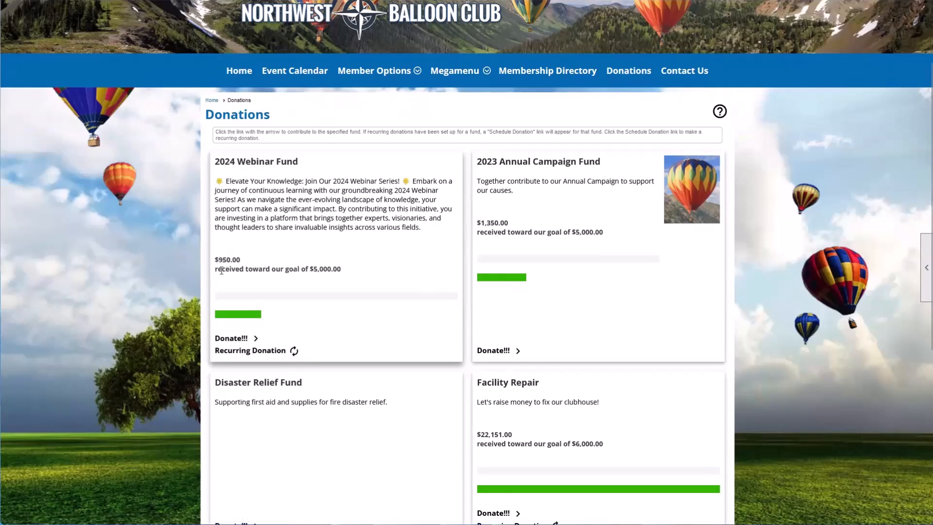
{"action": "left_click_drag", "start_coordinate": [218, 269], "coordinate": [335, 277]}
{"action": "left_click", "coordinate": [335, 270]}
{"action": "scroll", "coordinate": [441, 322], "scroll_direction": "down", "scroll_amount": 6}
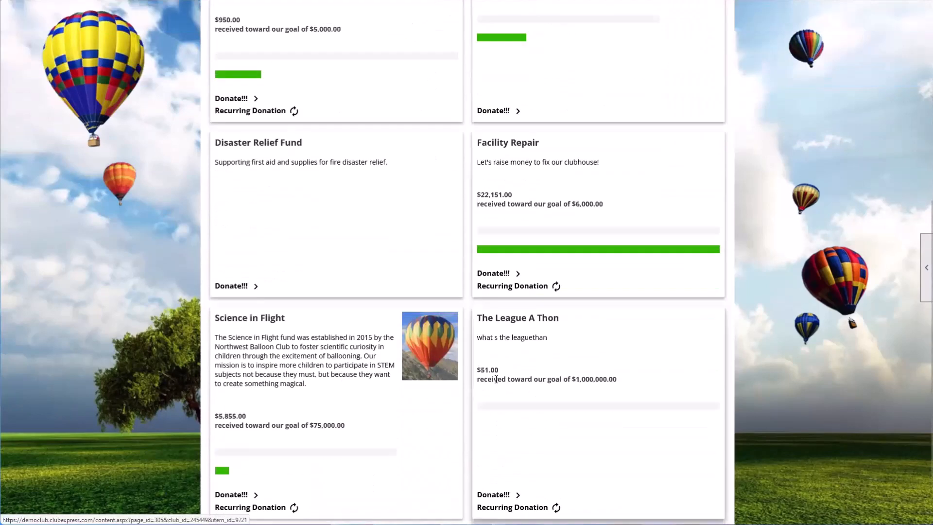
{"action": "scroll", "coordinate": [492, 379], "scroll_direction": "up", "scroll_amount": 1}
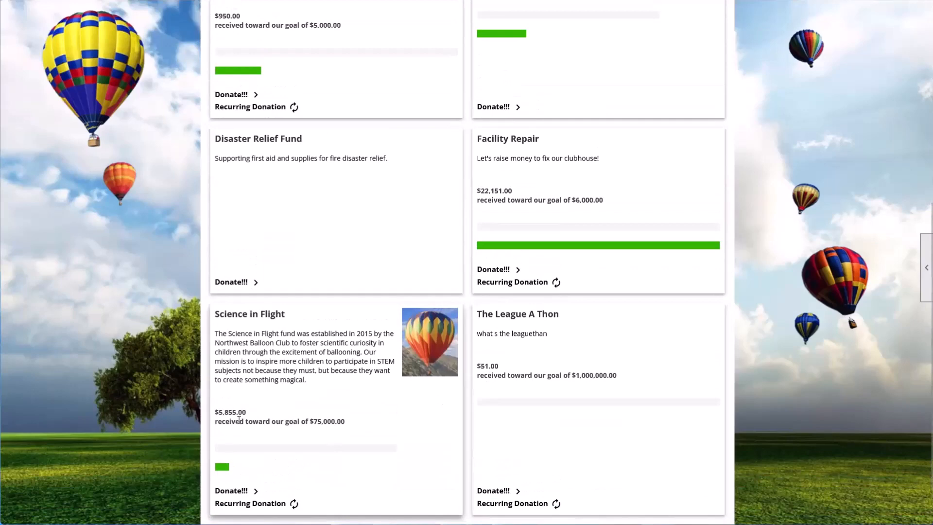
{"action": "scroll", "coordinate": [329, 424], "scroll_direction": "up", "scroll_amount": 5}
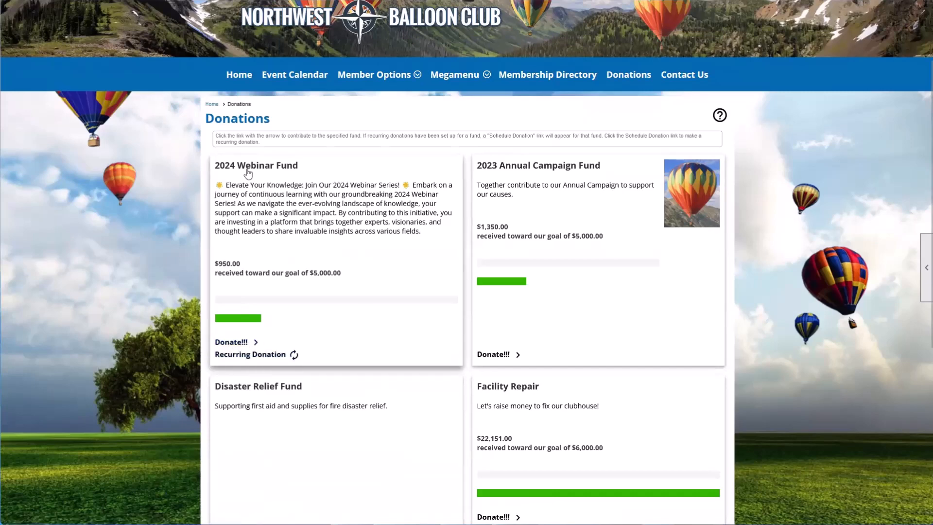
Start a donation to the 2024 Webinar Fund, recorded as another member's contribution, and select the first listed member as donor.
{"action": "left_click", "coordinate": [231, 342]}
{"action": "scroll", "coordinate": [399, 304], "scroll_direction": "down", "scroll_amount": 1}
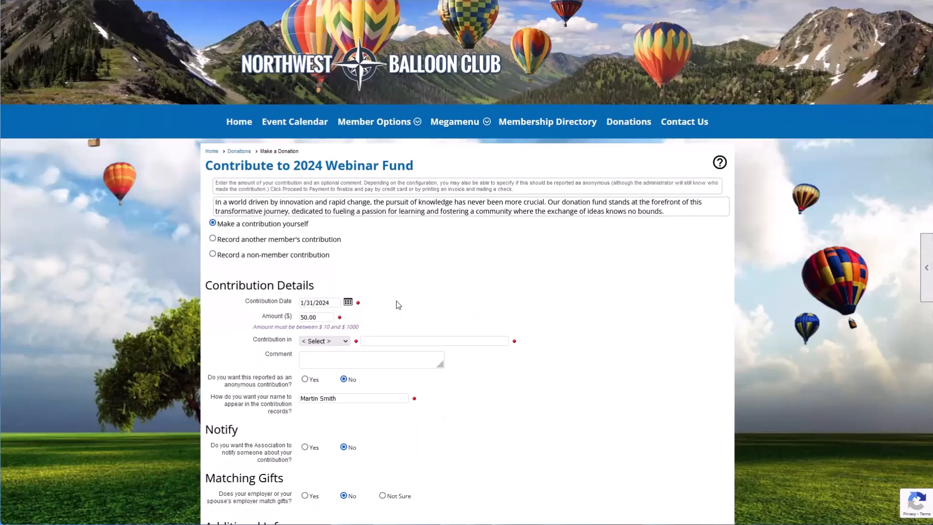
{"action": "left_click", "coordinate": [232, 239]}
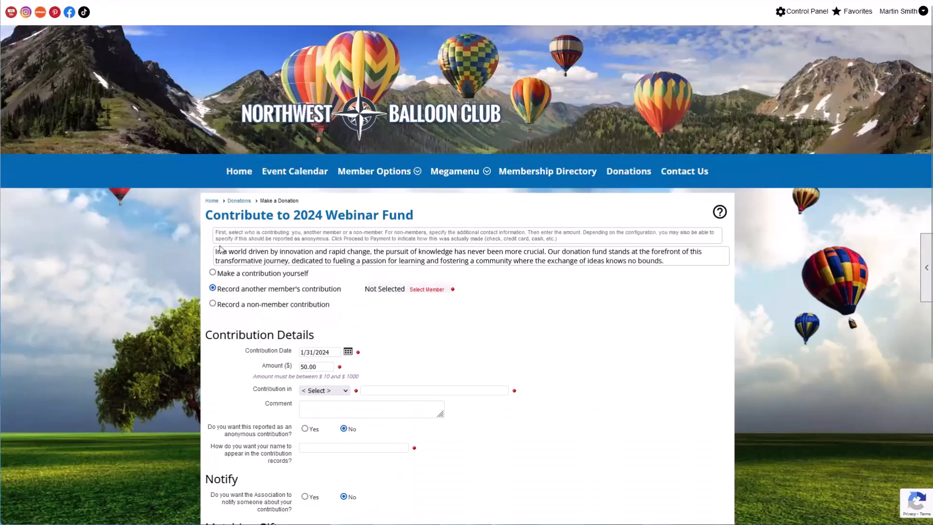
{"action": "left_click", "coordinate": [426, 289]}
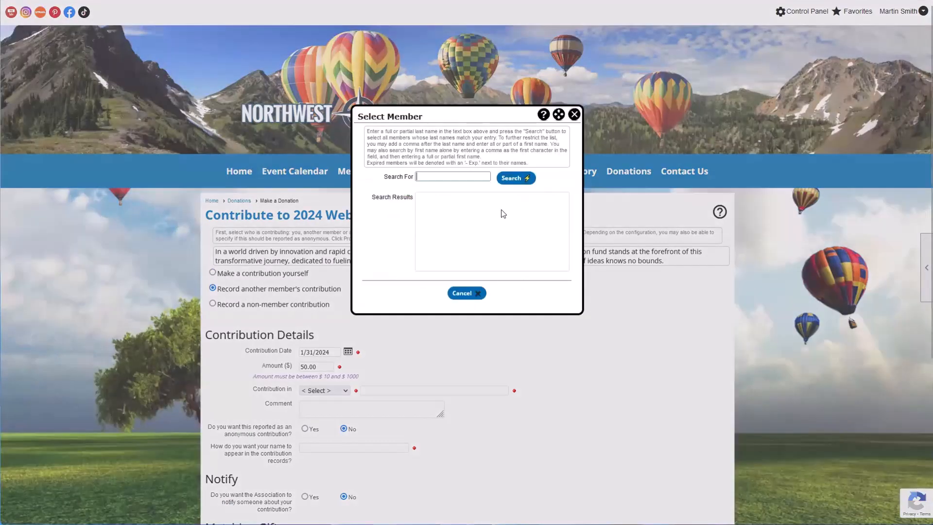
{"action": "left_click", "coordinate": [517, 178]}
{"action": "left_click", "coordinate": [459, 226]}
{"action": "double_click", "coordinate": [457, 218]}
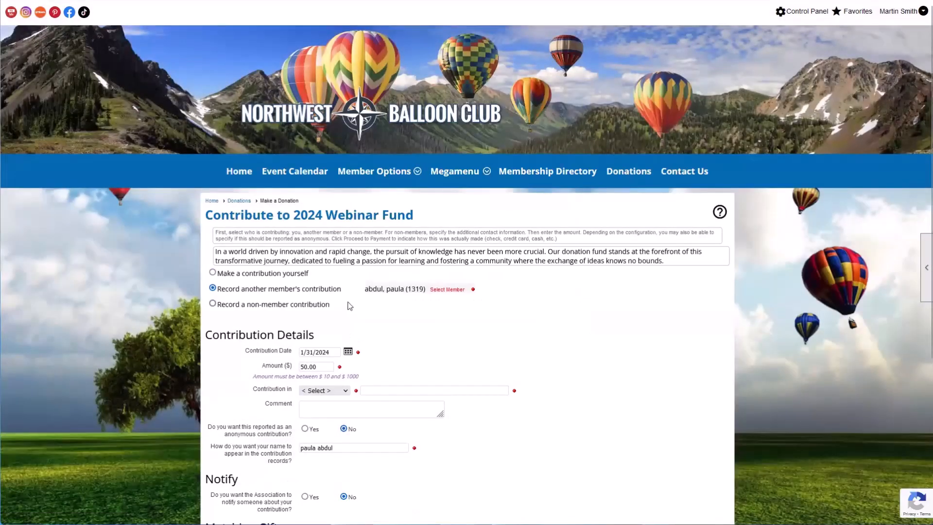
Set the contribution date to 02/02/2024.
{"action": "scroll", "coordinate": [350, 306], "scroll_direction": "down", "scroll_amount": 3}
{"action": "left_click_drag", "start_coordinate": [249, 206], "coordinate": [301, 206]}
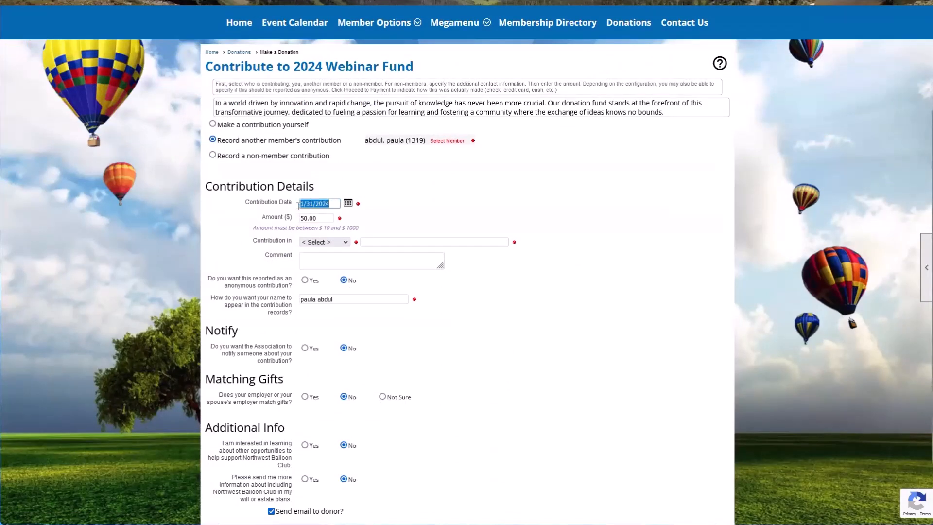
{"action": "left_click", "coordinate": [348, 203]}
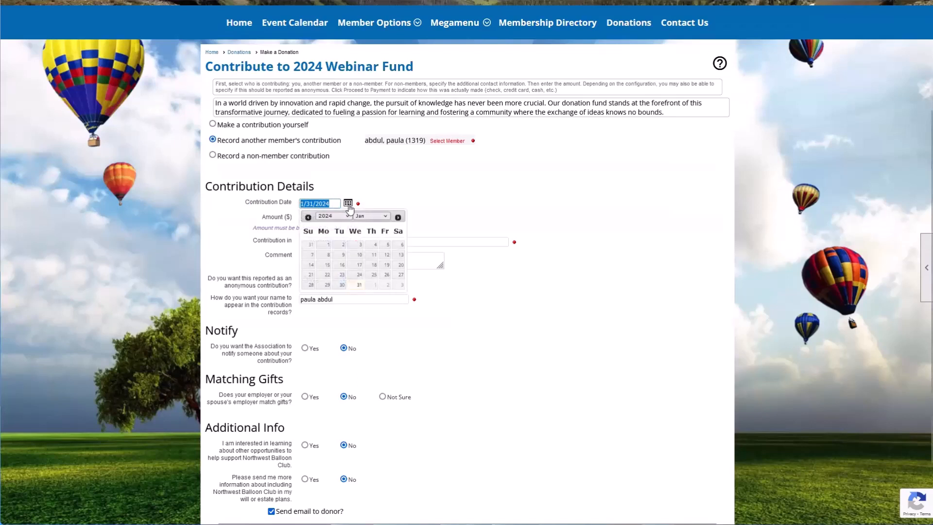
{"action": "left_click", "coordinate": [387, 285]}
{"action": "left_click_drag", "start_coordinate": [335, 205], "coordinate": [297, 206]}
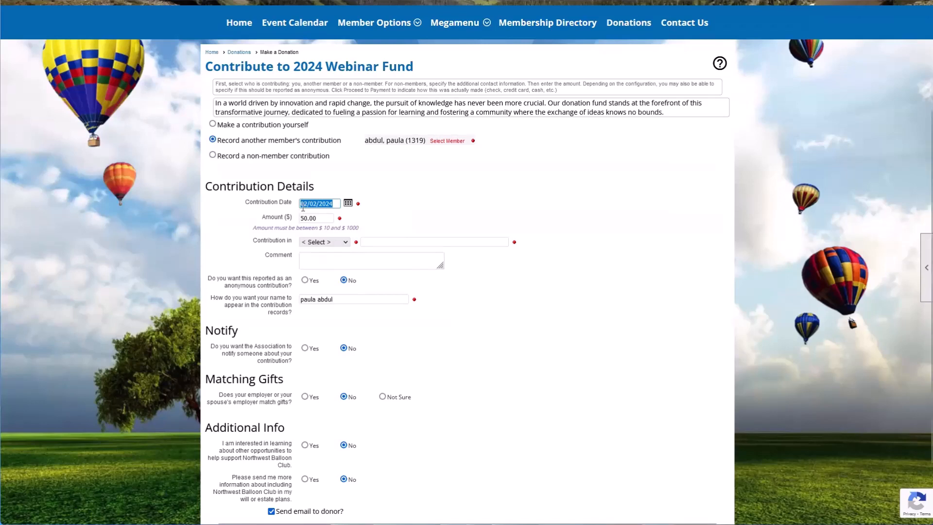
{"action": "left_click_drag", "start_coordinate": [335, 203], "coordinate": [286, 203]}
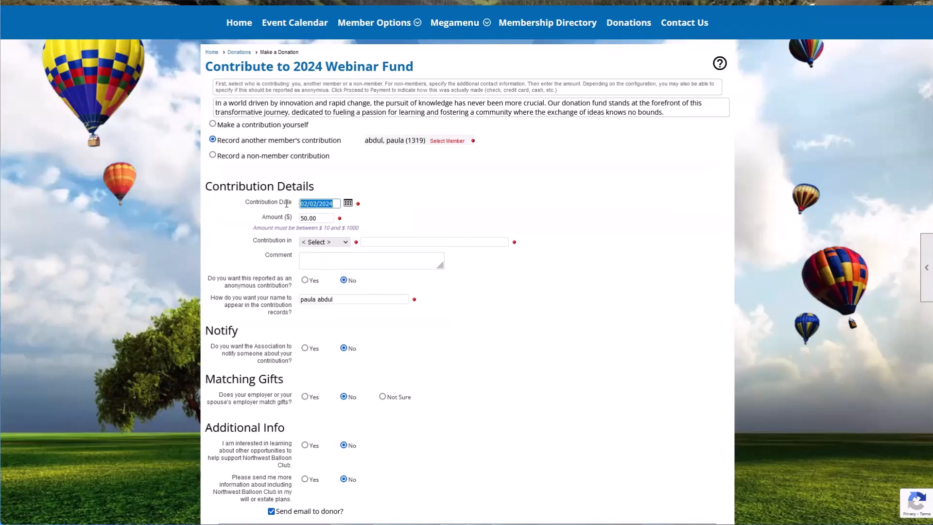
{"action": "left_click", "coordinate": [409, 210]}
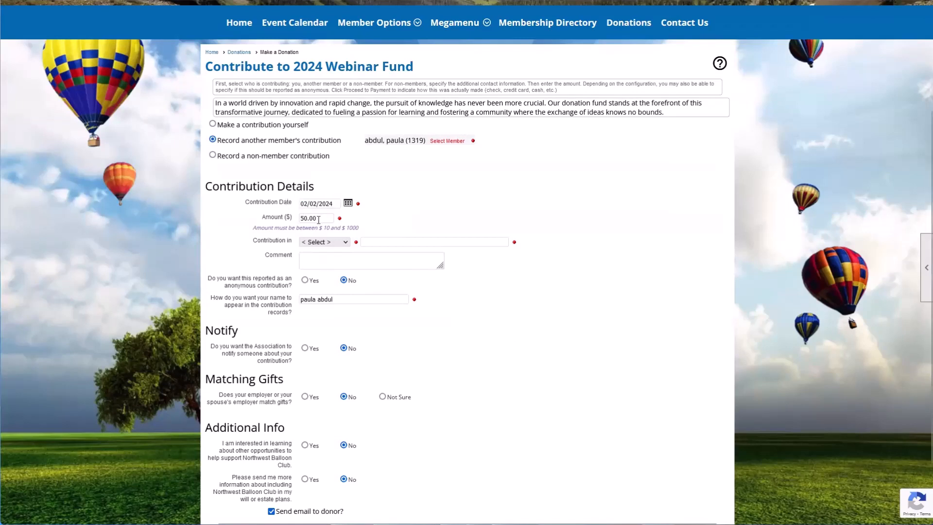
Check the permitted amount range and set the contribution amount to $100.
{"action": "left_click_drag", "start_coordinate": [323, 218], "coordinate": [297, 219]}
{"action": "scroll", "coordinate": [398, 110], "scroll_direction": "up", "scroll_amount": 1}
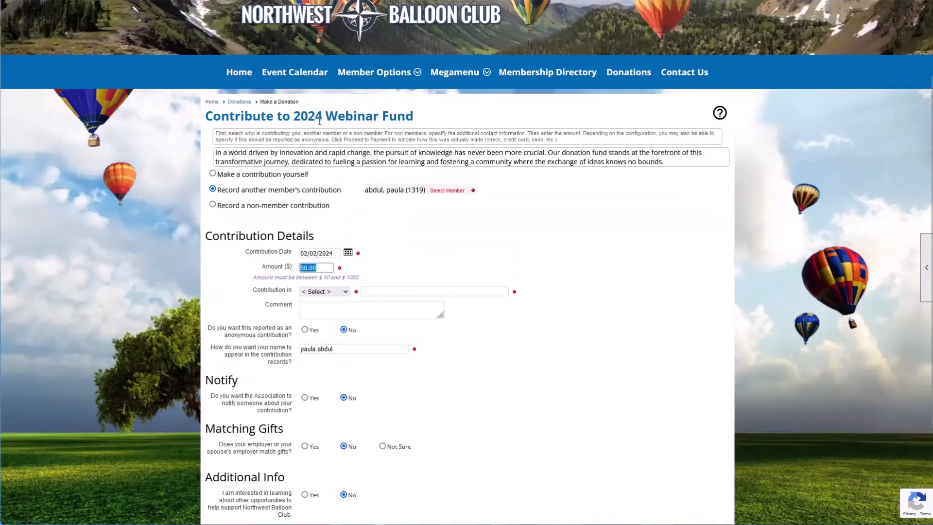
{"action": "left_click", "coordinate": [241, 280]}
{"action": "double_click", "coordinate": [313, 270]}
{"action": "left_click_drag", "start_coordinate": [252, 277], "coordinate": [367, 278]}
{"action": "left_click", "coordinate": [366, 281]}
{"action": "left_click", "coordinate": [367, 279]}
{"action": "left_click", "coordinate": [318, 269]}
{"action": "double_click", "coordinate": [304, 271]}
{"action": "type", "text": "100"}
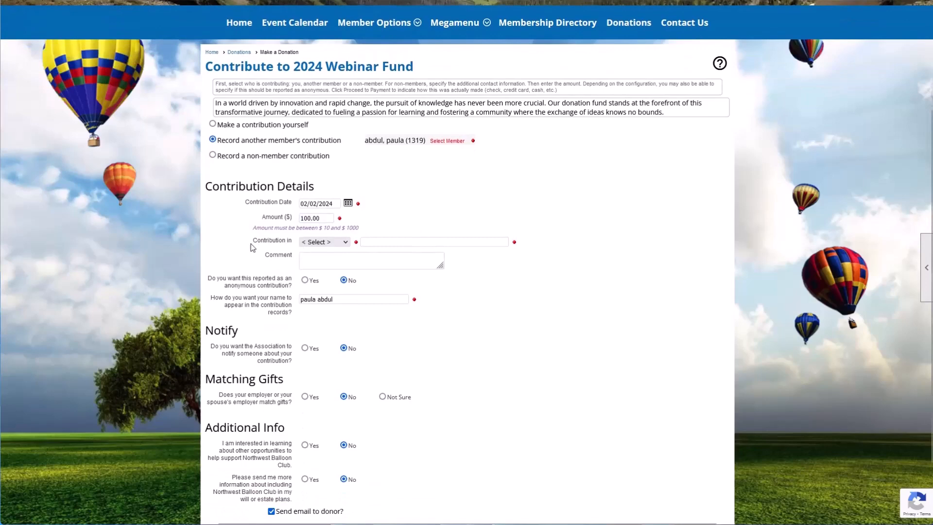
Try the dedication options honor of, memory of and thanks to, and set the contribution as in recognition of.
{"action": "left_click", "coordinate": [306, 243]}
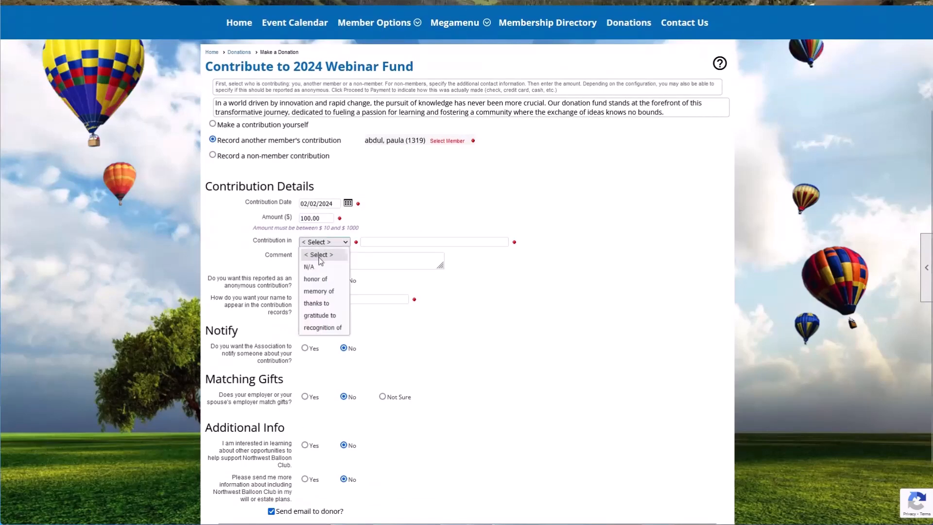
{"action": "left_click", "coordinate": [319, 279]}
{"action": "left_click", "coordinate": [335, 243]}
{"action": "left_click", "coordinate": [330, 292]}
{"action": "left_click", "coordinate": [333, 243]}
{"action": "left_click", "coordinate": [327, 303]}
{"action": "left_click", "coordinate": [339, 243]}
{"action": "key", "text": "Down"}
{"action": "key", "text": "Down"}
{"action": "key", "text": "Down"}
{"action": "key", "text": "Down"}
{"action": "key", "text": "Down"}
{"action": "key", "text": "Down"}
{"action": "key", "text": "Return"}
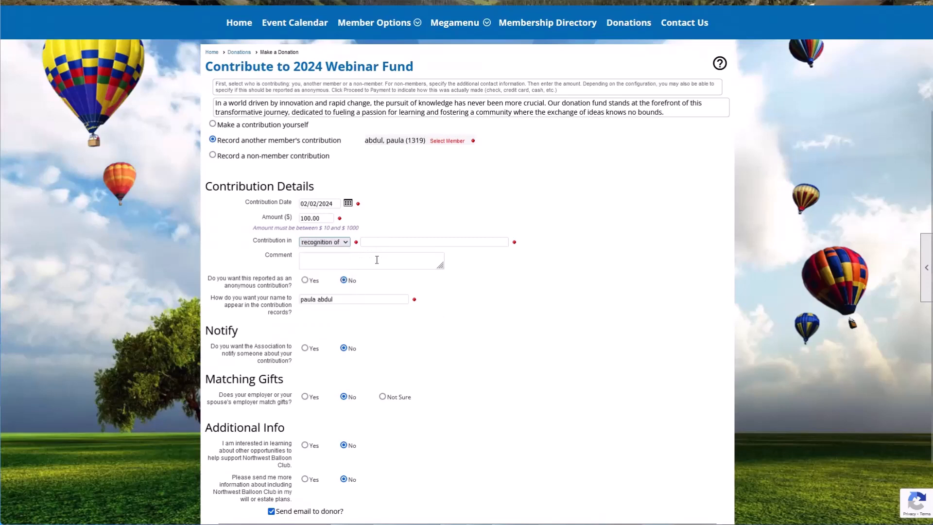
Enter the honoree's name for the dedication, and try out a thank-you comment before clearing it.
{"action": "left_click", "coordinate": [384, 243]}
{"action": "type", "text": "Sam"}
{"action": "left_click", "coordinate": [390, 252]}
{"action": "left_click", "coordinate": [345, 260]}
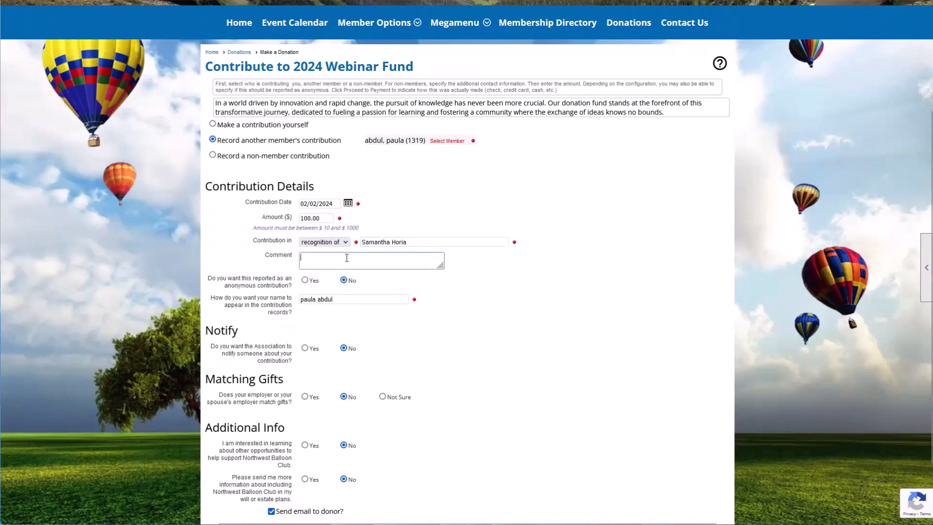
{"action": "type", "text": "THank  you"}
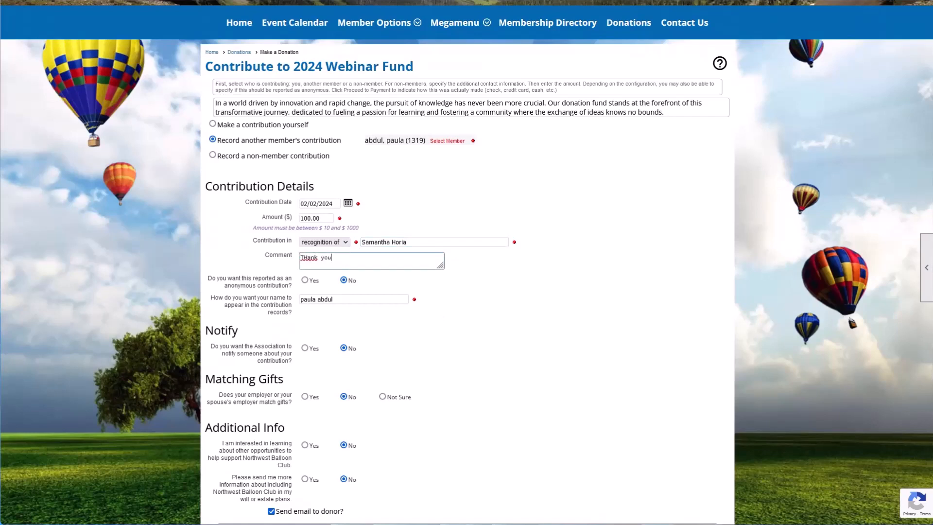
{"action": "key", "text": "BackSpace"}
{"action": "key", "text": "BackSpace"}
{"action": "key", "text": "BackSpace"}
{"action": "key", "text": "BackSpace"}
{"action": "key", "text": "BackSpace"}
{"action": "key", "text": "BackSpace"}
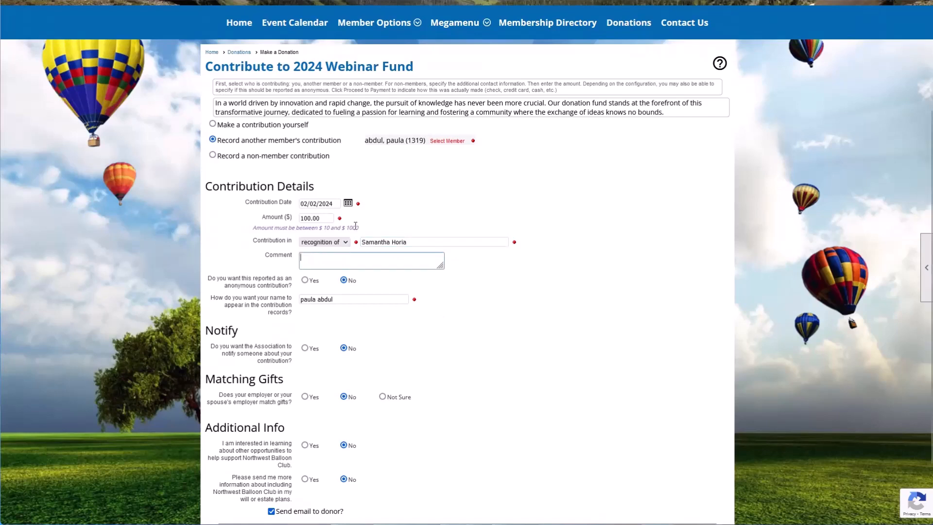
Set the contribution's dedication to N/A and clear the honoree's name.
{"action": "left_click", "coordinate": [332, 246]}
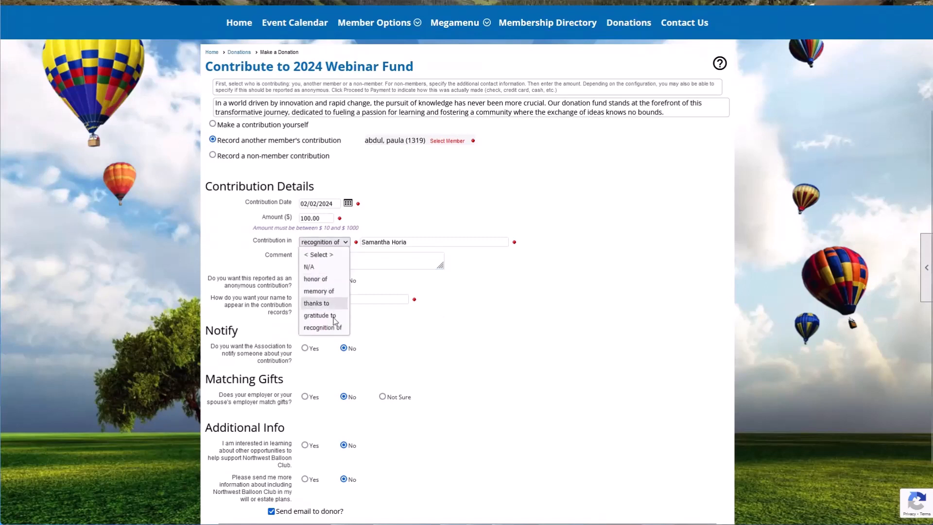
{"action": "left_click", "coordinate": [476, 244]}
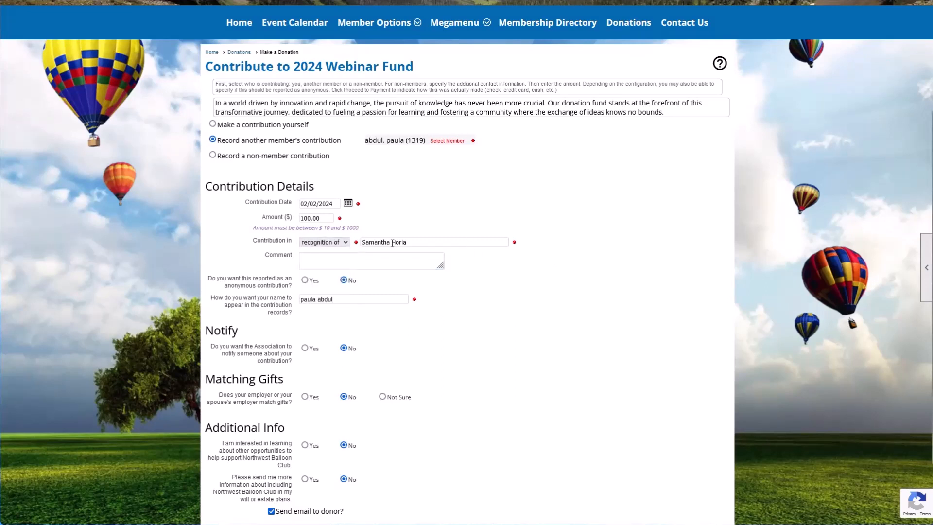
{"action": "left_click", "coordinate": [331, 243]}
{"action": "left_click", "coordinate": [311, 263]}
{"action": "left_click_drag", "start_coordinate": [434, 241], "coordinate": [349, 250]}
{"action": "left_click", "coordinate": [741, 286]}
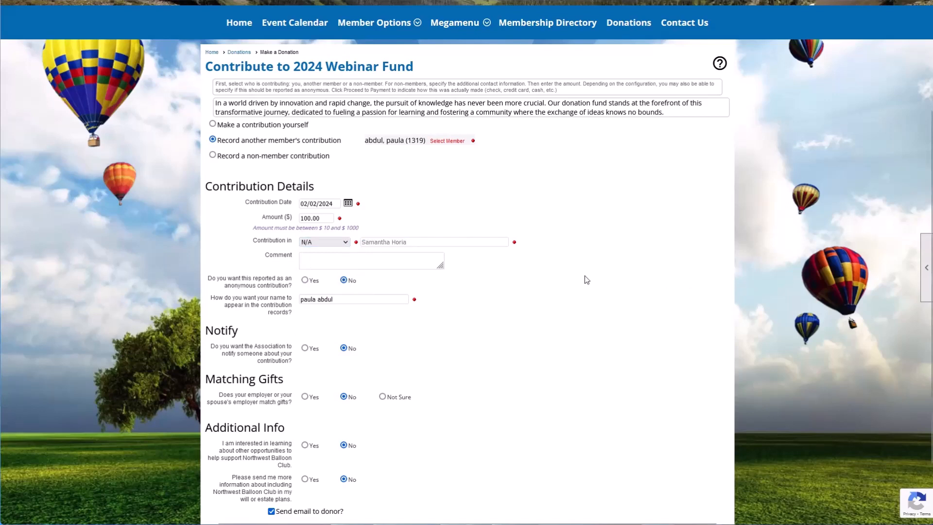
{"action": "double_click", "coordinate": [420, 242]}
{"action": "left_click", "coordinate": [339, 246]}
{"action": "left_click", "coordinate": [318, 277]}
{"action": "left_click", "coordinate": [316, 243]}
{"action": "left_click", "coordinate": [322, 263]}
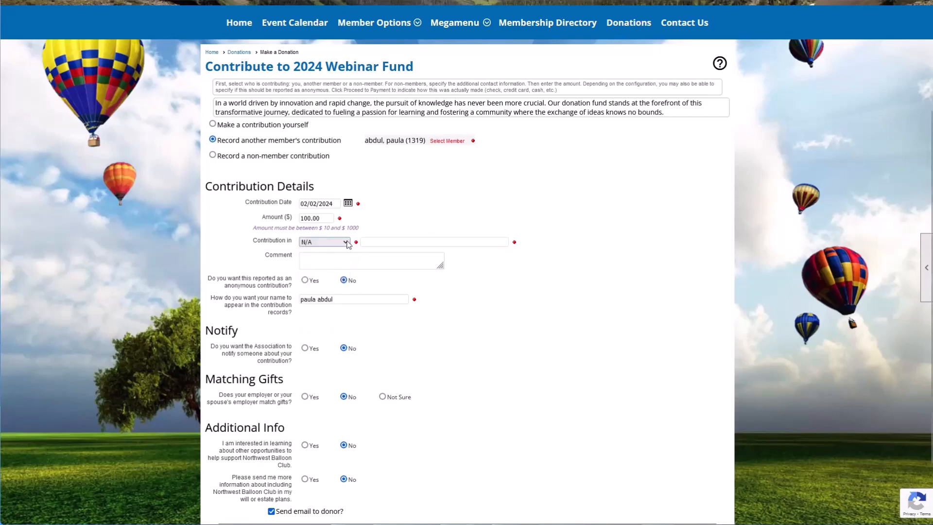
{"action": "left_click", "coordinate": [426, 245]}
Try reporting the contribution as anonymous, restore the choice to No, and check the donor name for the contribution records.
{"action": "left_click_drag", "start_coordinate": [212, 279], "coordinate": [292, 284]}
{"action": "left_click", "coordinate": [294, 283]}
{"action": "left_click", "coordinate": [305, 281]}
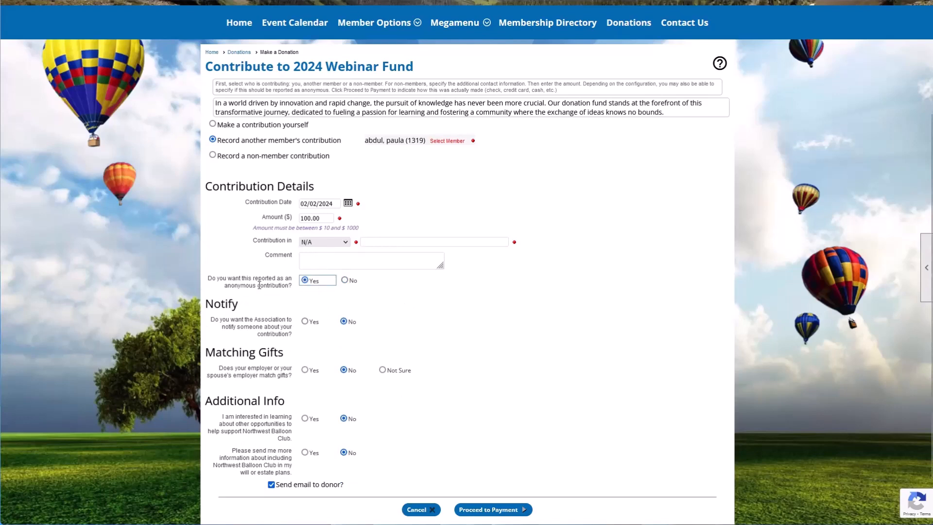
{"action": "left_click", "coordinate": [345, 280]}
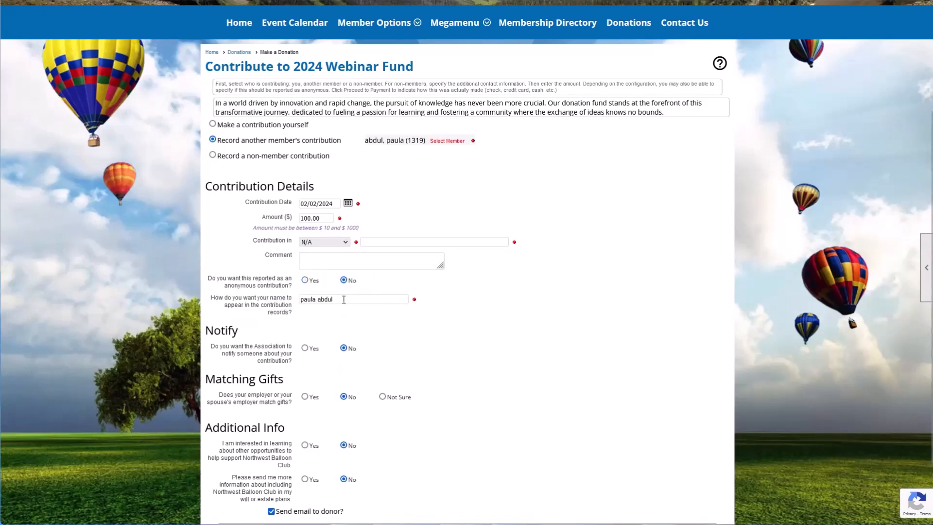
{"action": "left_click_drag", "start_coordinate": [343, 299], "coordinate": [301, 301]}
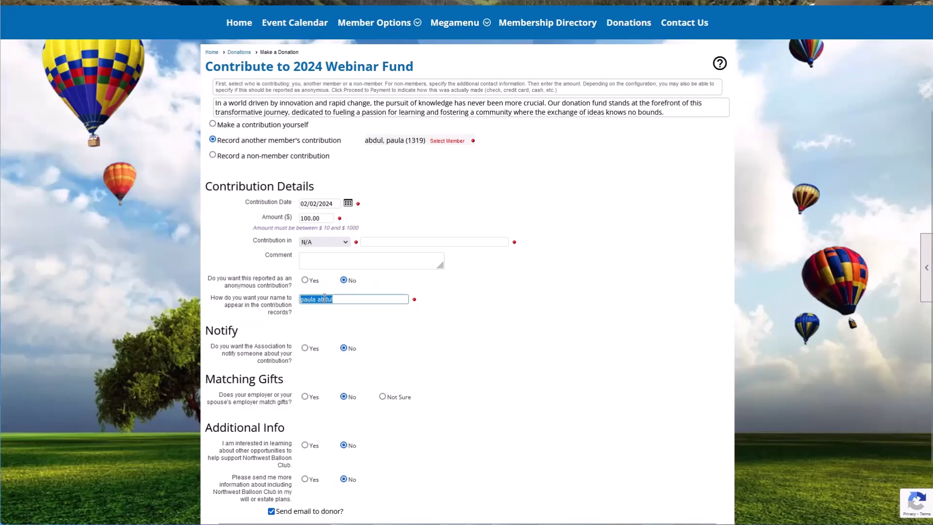
Choose to have the Association notify someone about the contribution.
{"action": "scroll", "coordinate": [342, 299], "scroll_direction": "down", "scroll_amount": 1}
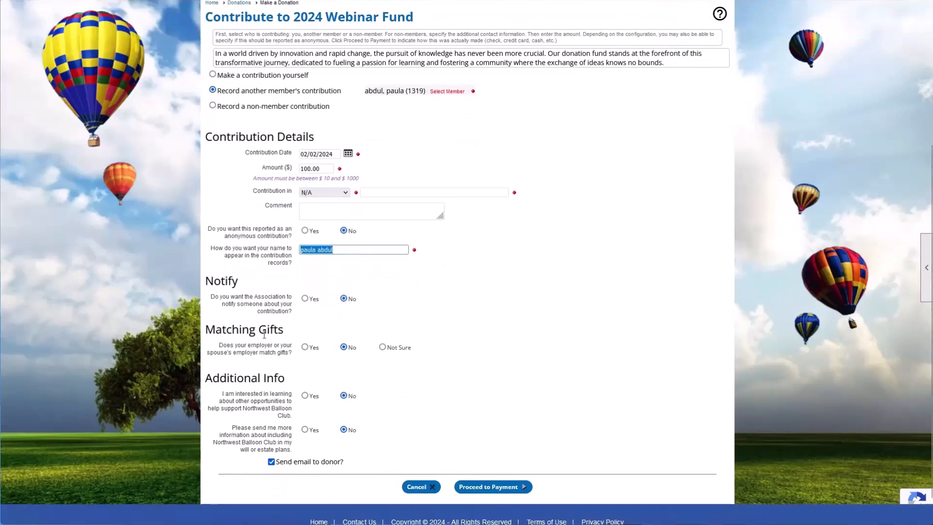
{"action": "left_click_drag", "start_coordinate": [209, 281], "coordinate": [232, 284]}
{"action": "left_click", "coordinate": [233, 284]}
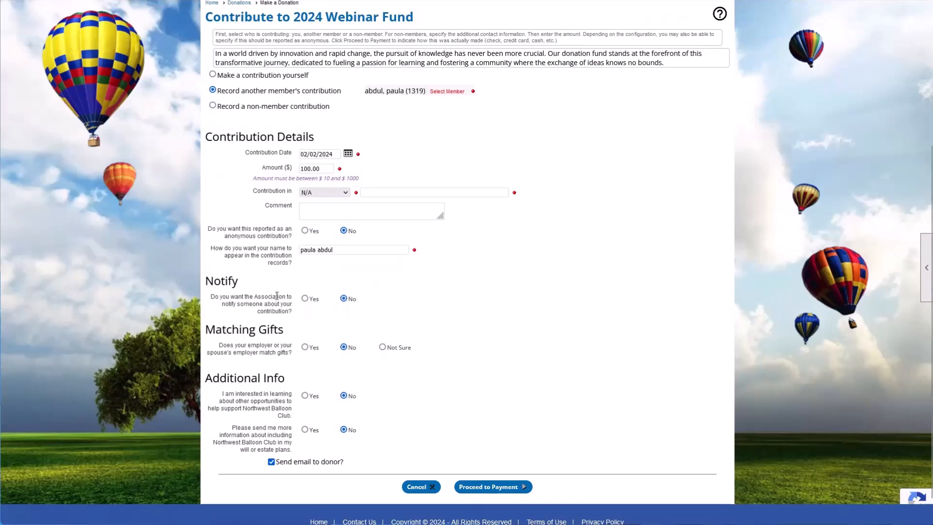
{"action": "left_click", "coordinate": [305, 298]}
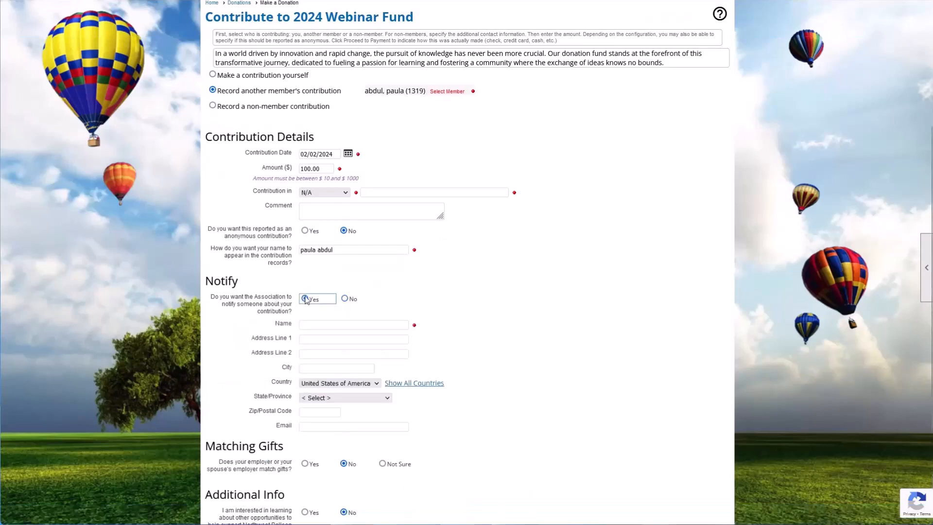
Set the contribution's dedication to memory of.
{"action": "left_click", "coordinate": [321, 196]}
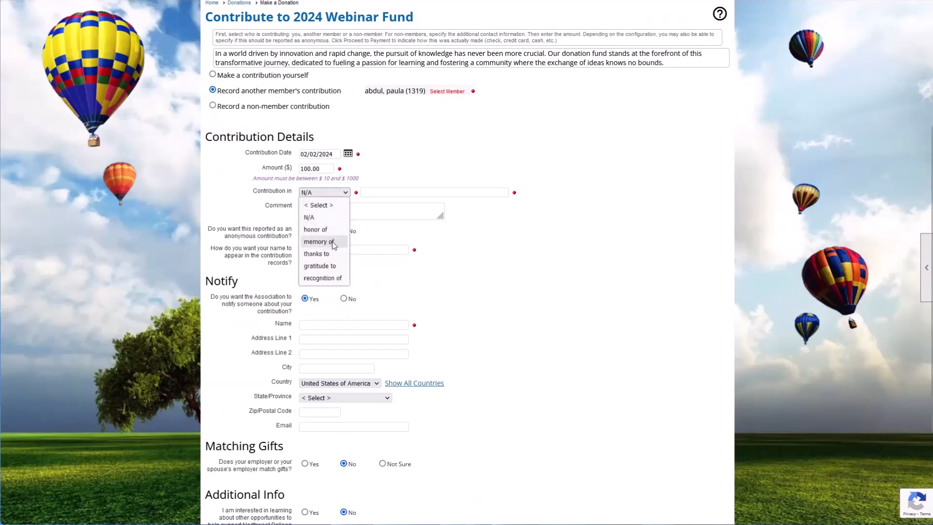
{"action": "left_click", "coordinate": [332, 241]}
{"action": "left_click", "coordinate": [370, 197]}
Review the contact fields for the person to notify, and set the notification choice back to No.
{"action": "left_click", "coordinate": [308, 326]}
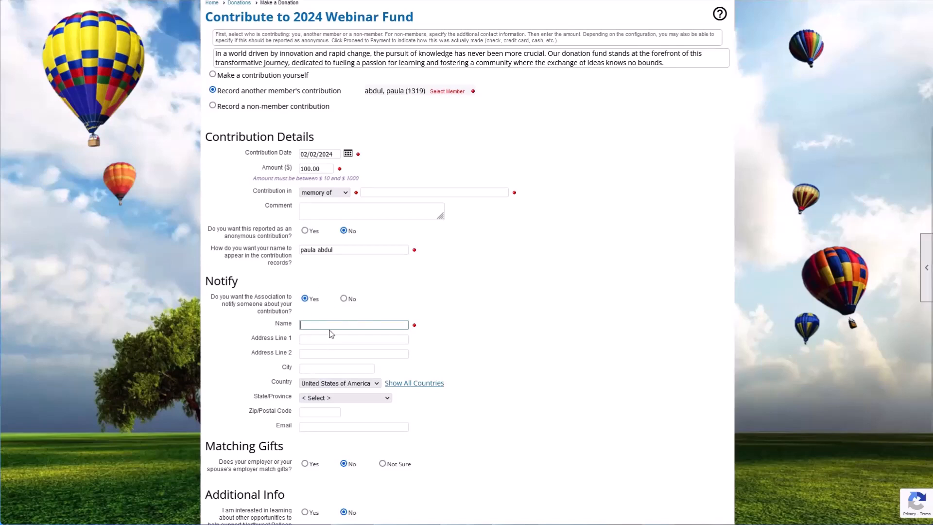
{"action": "scroll", "coordinate": [325, 331], "scroll_direction": "down", "scroll_amount": 2}
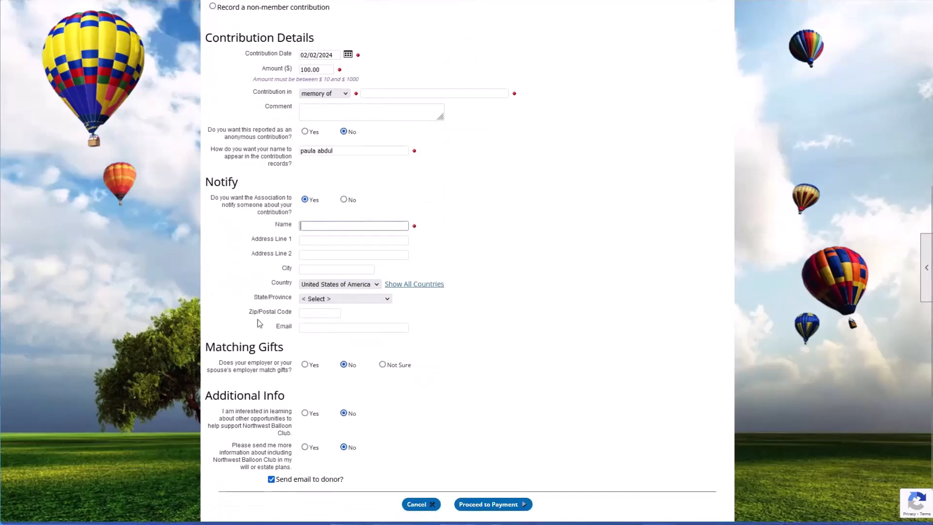
{"action": "left_click", "coordinate": [343, 200]}
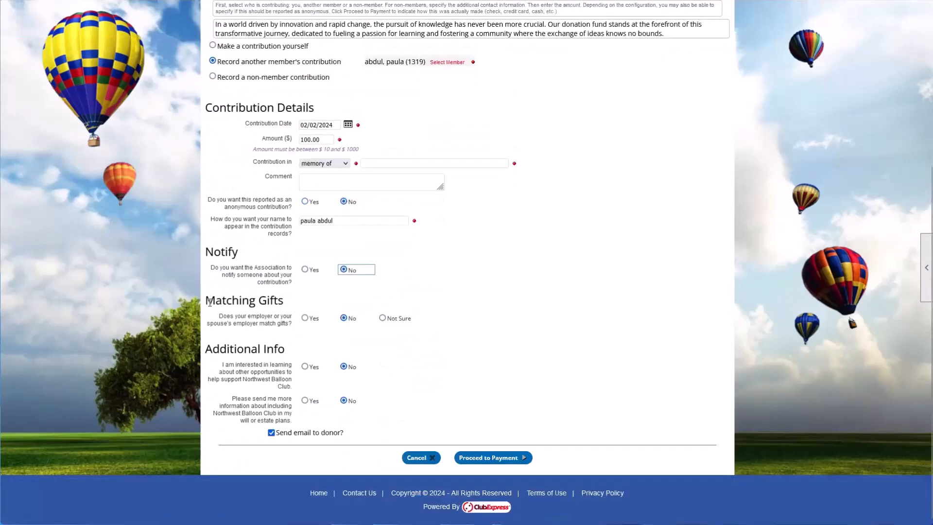
Try the Not Sure and Yes answers for employer matching gifts, and return the answer to No.
{"action": "left_click_drag", "start_coordinate": [207, 301], "coordinate": [288, 304]}
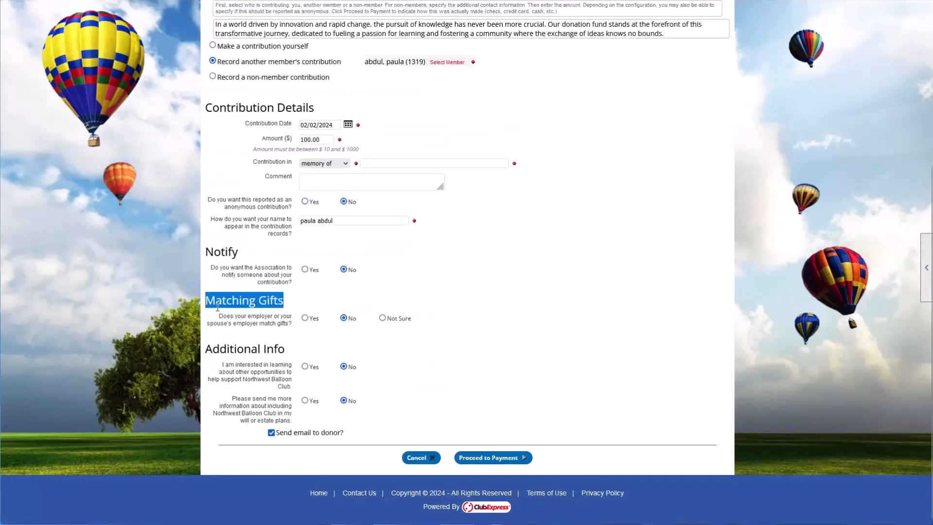
{"action": "left_click_drag", "start_coordinate": [206, 301], "coordinate": [283, 298]}
{"action": "left_click", "coordinate": [383, 318]}
{"action": "scroll", "coordinate": [352, 321], "scroll_direction": "down", "scroll_amount": 1}
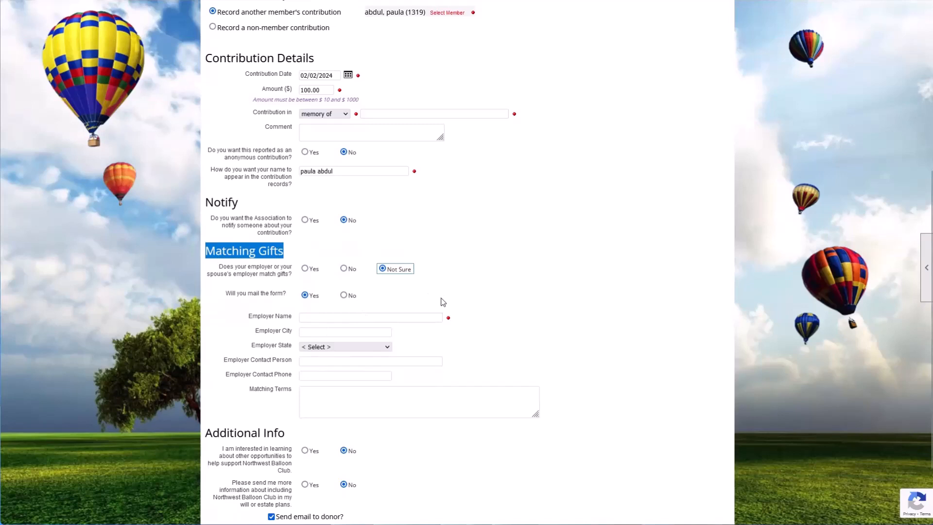
{"action": "left_click_drag", "start_coordinate": [387, 269], "coordinate": [412, 274]}
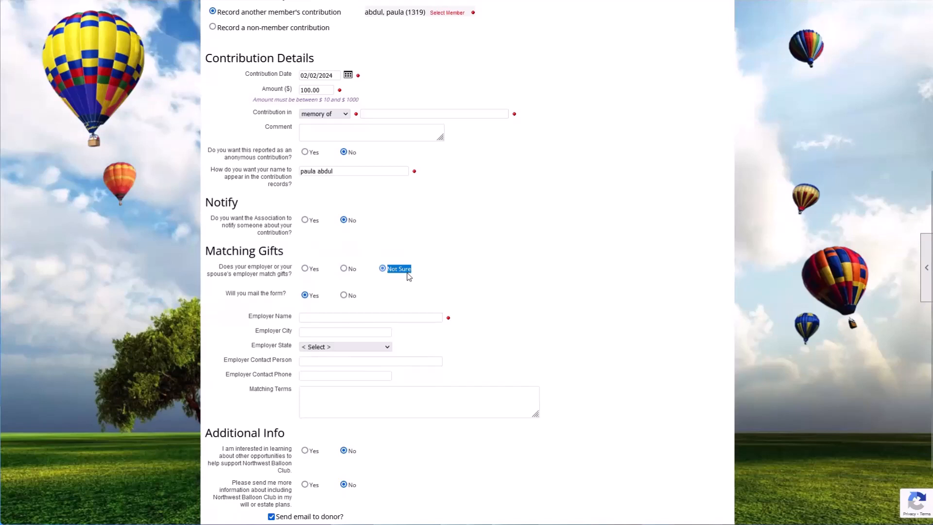
{"action": "left_click_drag", "start_coordinate": [218, 273], "coordinate": [293, 279]}
{"action": "left_click", "coordinate": [293, 280]}
{"action": "left_click", "coordinate": [304, 267]}
{"action": "left_click", "coordinate": [305, 294]}
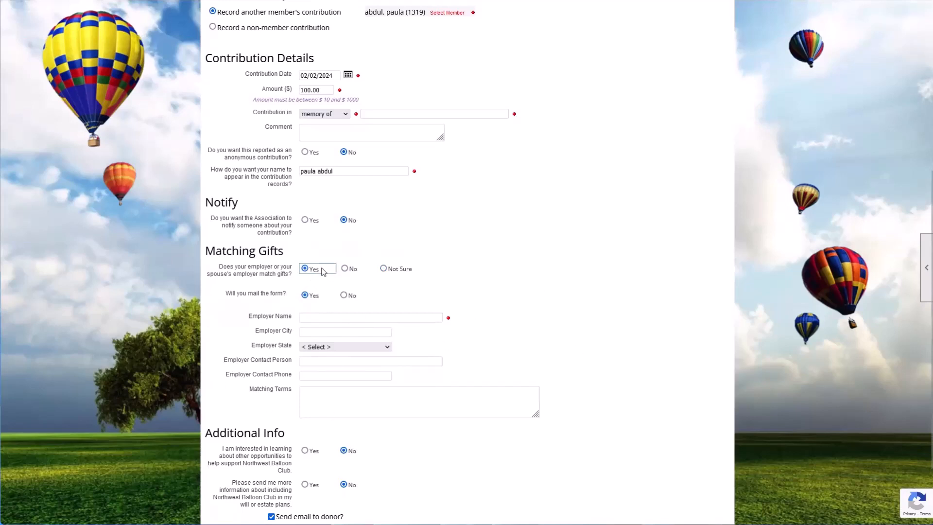
{"action": "left_click", "coordinate": [383, 272]}
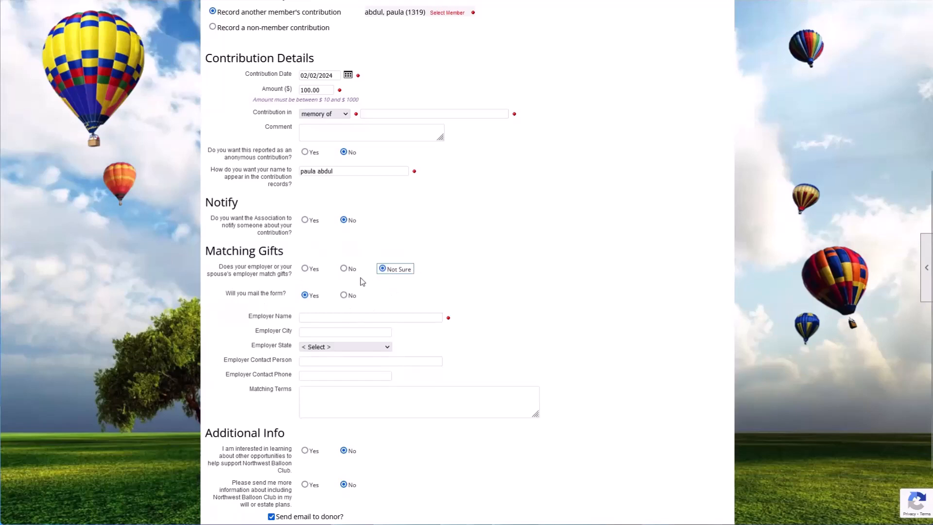
{"action": "left_click", "coordinate": [344, 269]}
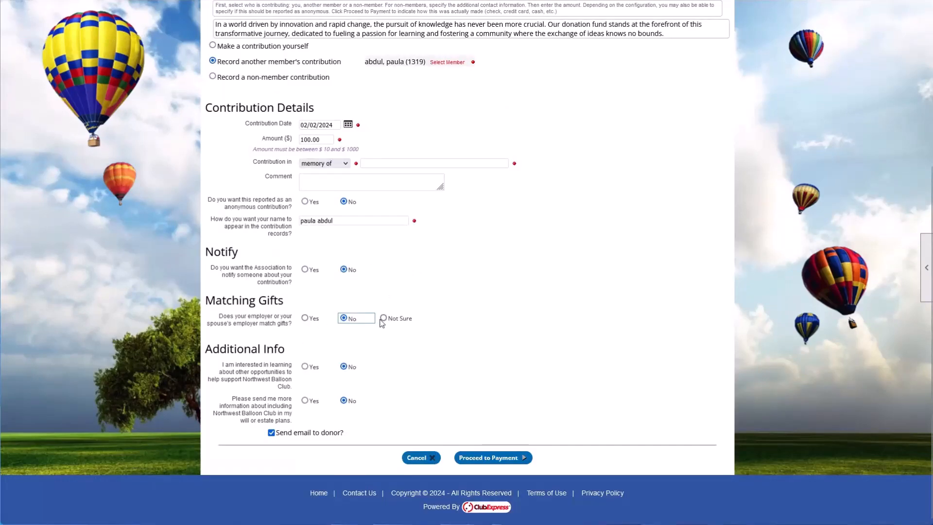
Answer Yes to employer gift matching and enter ClubExpress as the employer name.
{"action": "left_click", "coordinate": [305, 319]}
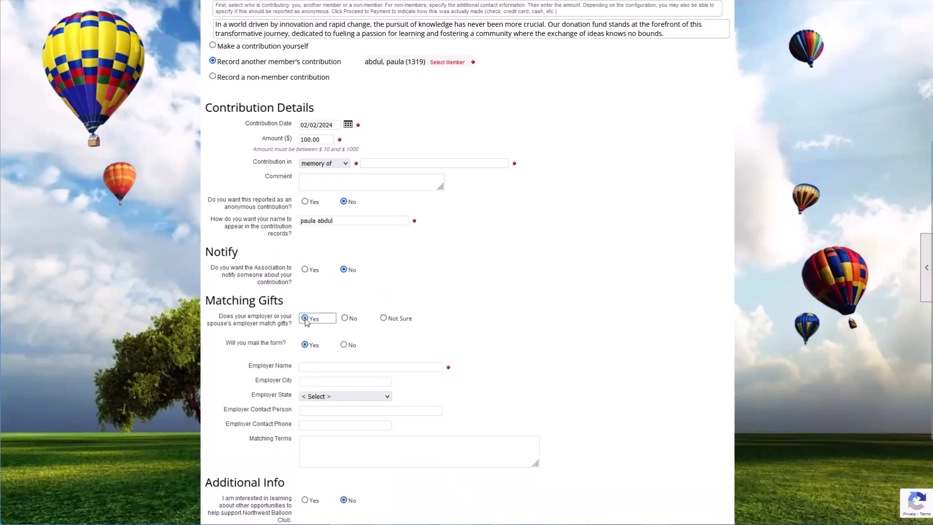
{"action": "left_click", "coordinate": [321, 363]}
{"action": "type", "text": "ClubExpress"}
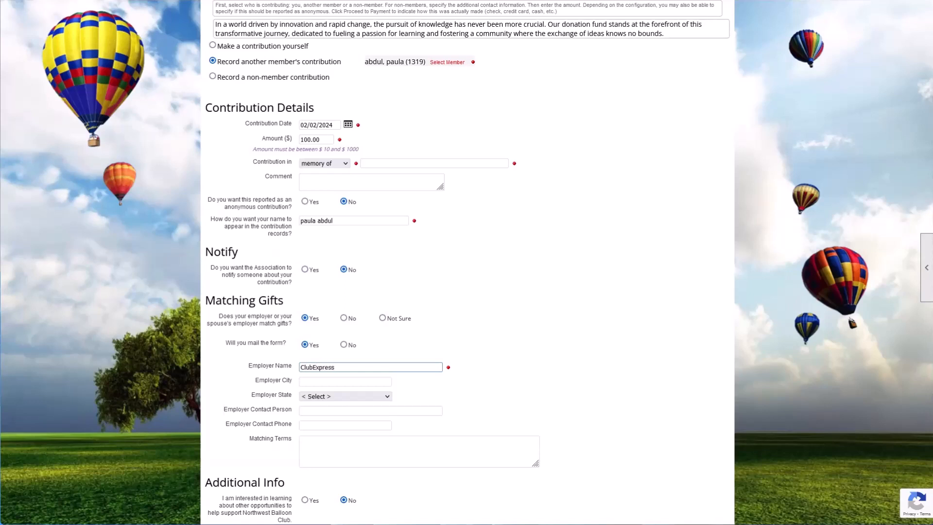
{"action": "scroll", "coordinate": [381, 364], "scroll_direction": "down", "scroll_amount": 3}
{"action": "left_click", "coordinate": [328, 281]}
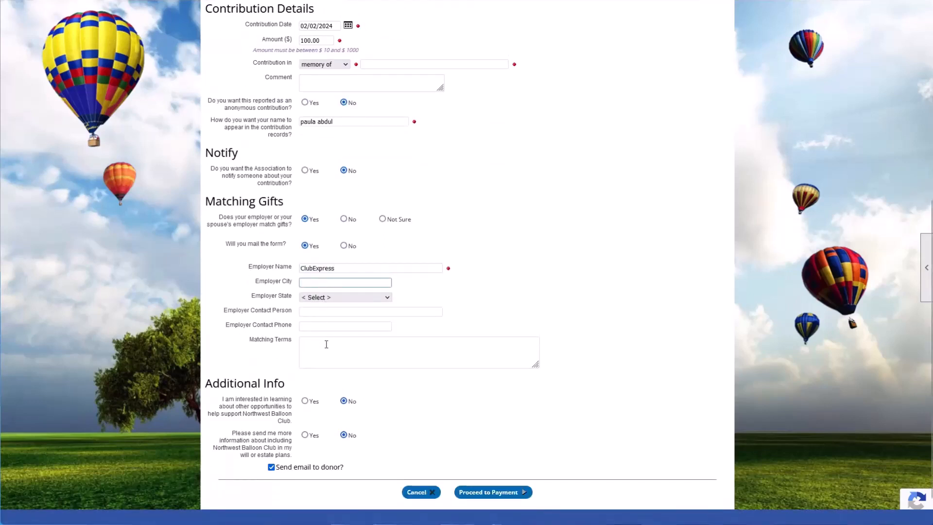
Answer No to mailing the matching gift form, and examine the employer's Matching Terms field.
{"action": "left_click_drag", "start_coordinate": [231, 244], "coordinate": [279, 246]}
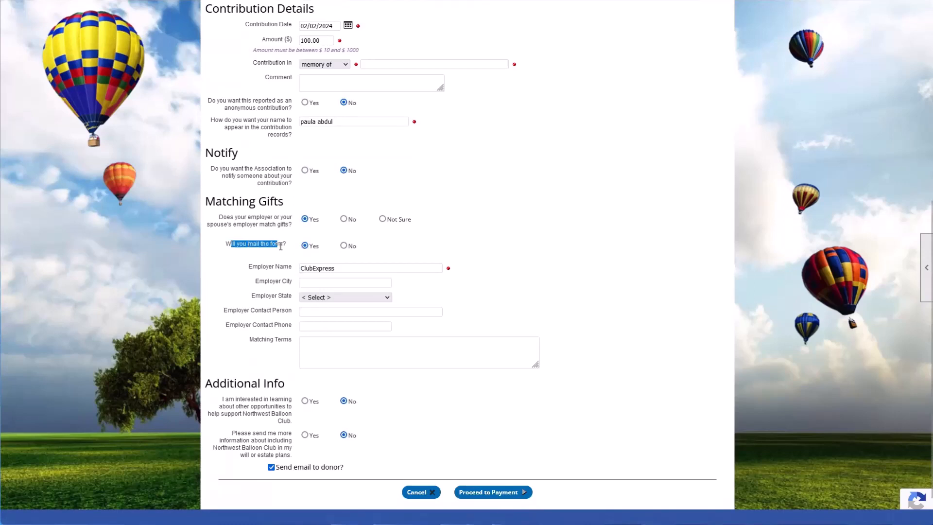
{"action": "left_click", "coordinate": [280, 246]}
{"action": "left_click_drag", "start_coordinate": [226, 243], "coordinate": [286, 243]}
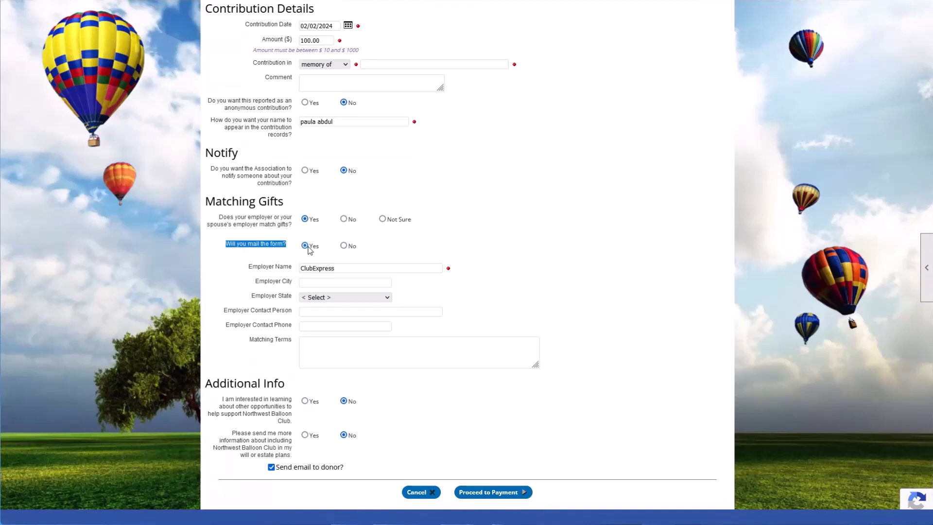
{"action": "left_click", "coordinate": [345, 245]}
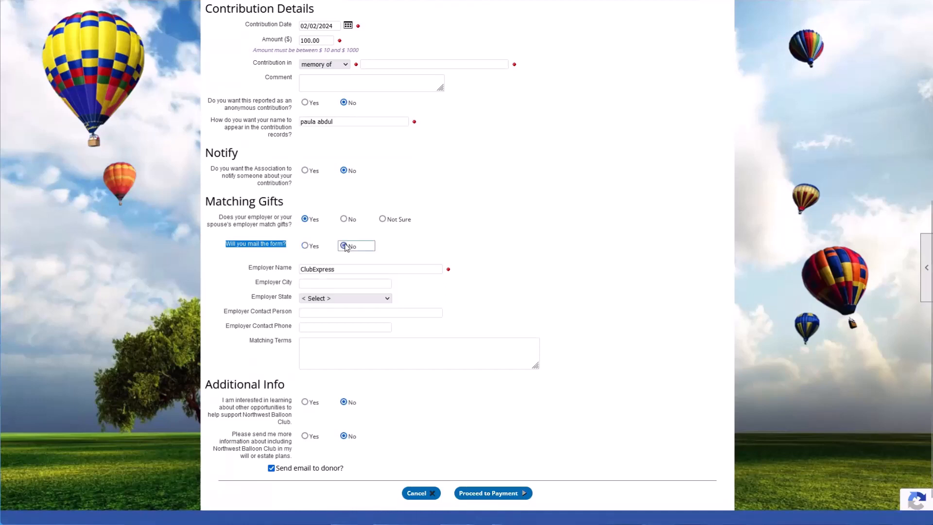
{"action": "left_click", "coordinate": [222, 249]}
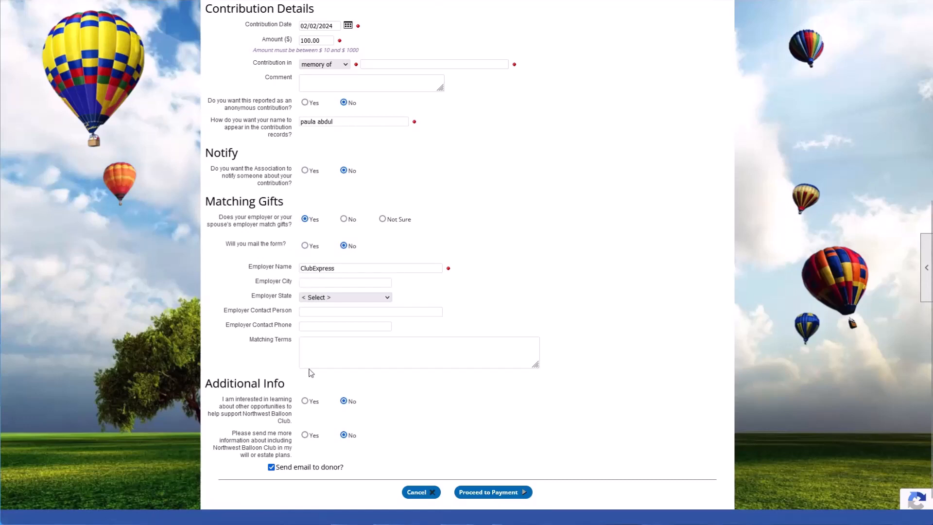
{"action": "left_click_drag", "start_coordinate": [247, 347], "coordinate": [291, 341]}
{"action": "left_click", "coordinate": [318, 349]}
{"action": "scroll", "coordinate": [319, 348], "scroll_direction": "up", "scroll_amount": 1}
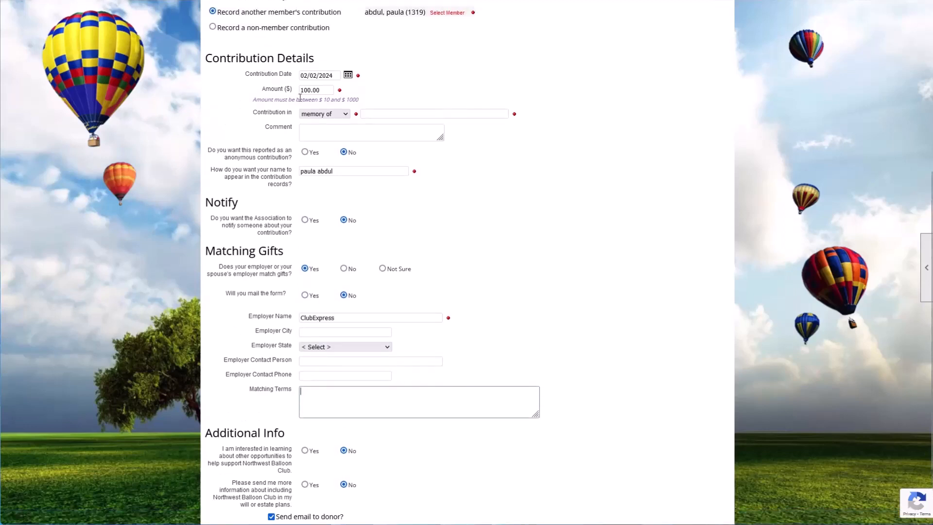
{"action": "scroll", "coordinate": [336, 367], "scroll_direction": "down", "scroll_amount": 1}
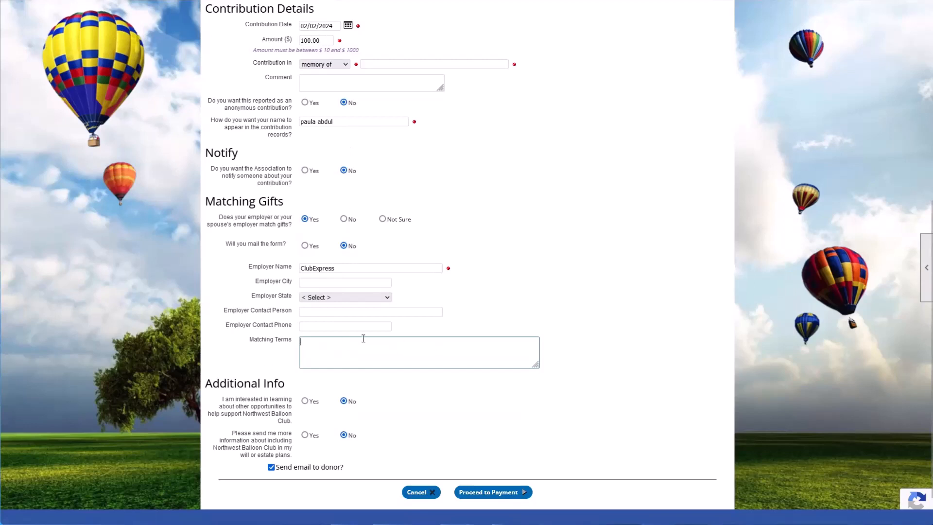
Answer Yes to being interested in other opportunities to help support Northwest Balloon Club.
{"action": "scroll", "coordinate": [369, 338], "scroll_direction": "down", "scroll_amount": 1}
{"action": "left_click_drag", "start_coordinate": [206, 348], "coordinate": [289, 350]}
{"action": "left_click", "coordinate": [289, 350]}
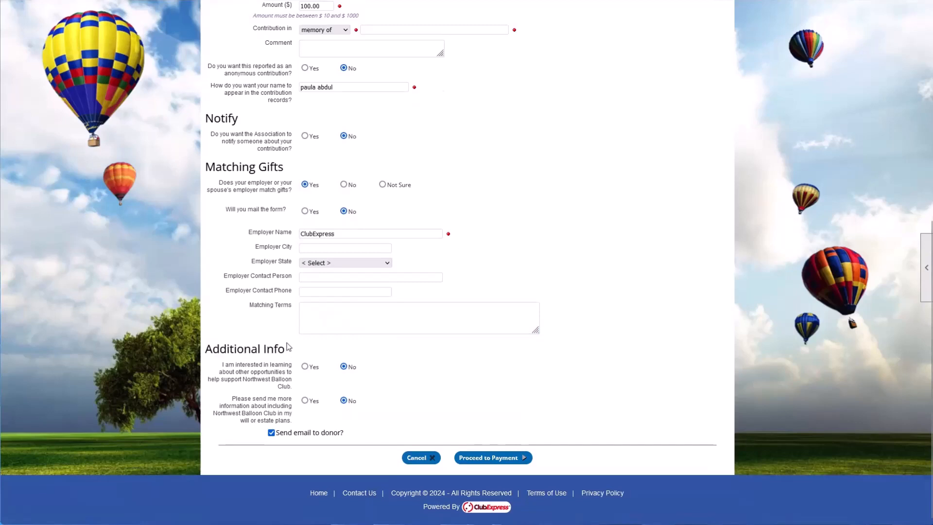
{"action": "left_click_drag", "start_coordinate": [220, 364], "coordinate": [266, 372]}
{"action": "left_click", "coordinate": [250, 371]}
{"action": "left_click", "coordinate": [305, 367]}
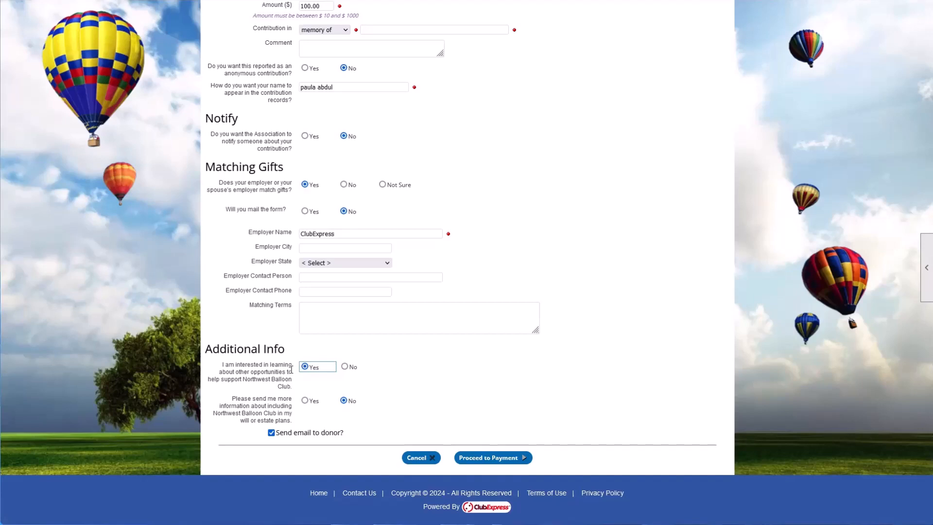
Answer Yes to receiving information about including the club in a will or estate plans.
{"action": "left_click_drag", "start_coordinate": [231, 399], "coordinate": [293, 408]}
{"action": "left_click", "coordinate": [261, 406]}
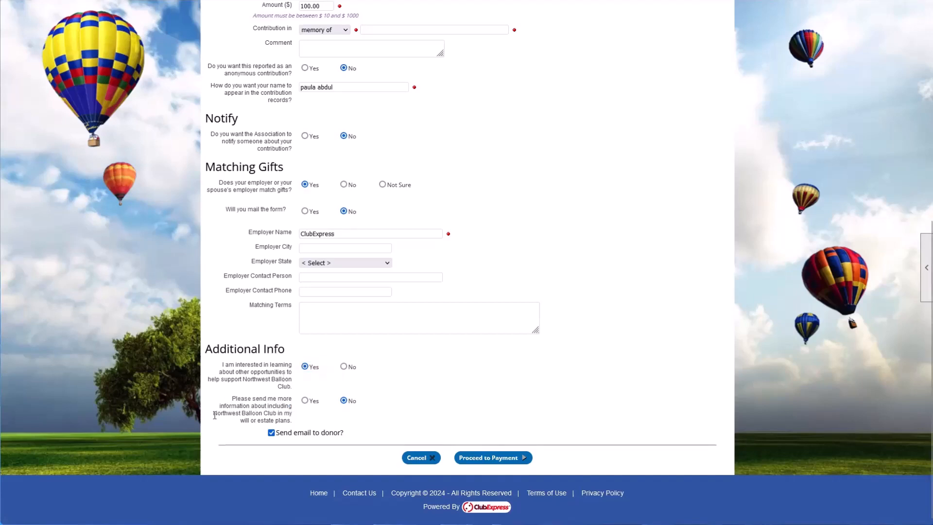
{"action": "left_click_drag", "start_coordinate": [214, 414], "coordinate": [272, 412]}
{"action": "left_click", "coordinate": [269, 413]}
{"action": "left_click", "coordinate": [305, 402]}
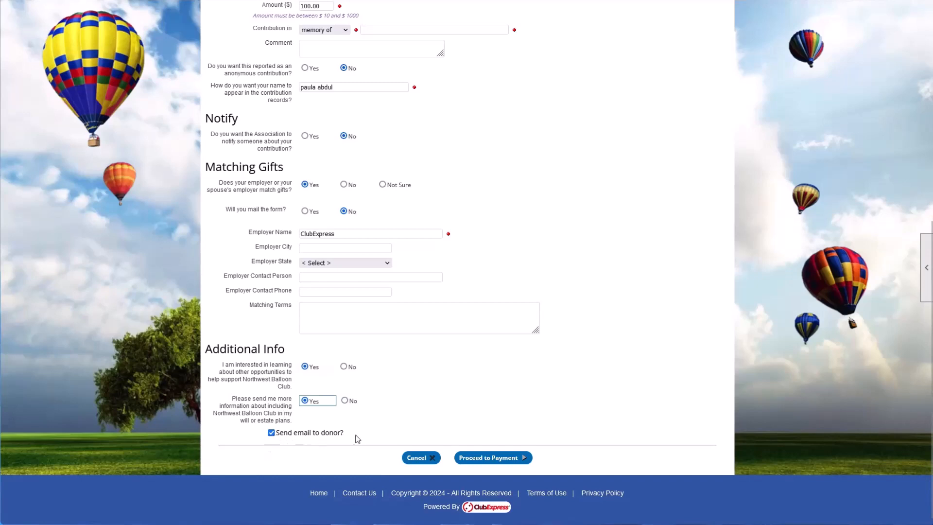
Check the selected contributing member and the option to send an email to the donor, keeping that option enabled.
{"action": "scroll", "coordinate": [409, 437], "scroll_direction": "up", "scroll_amount": 5}
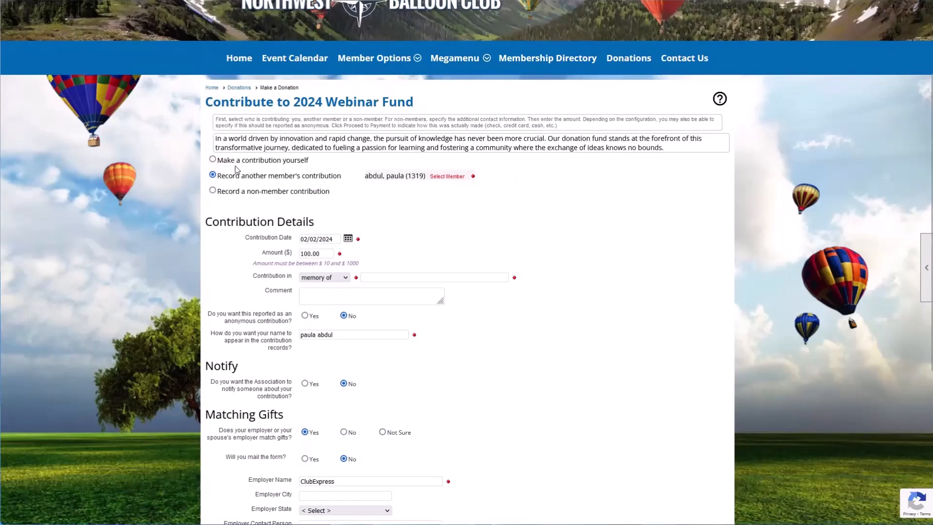
{"action": "left_click_drag", "start_coordinate": [379, 179], "coordinate": [420, 183]}
{"action": "scroll", "coordinate": [340, 184], "scroll_direction": "down", "scroll_amount": 1}
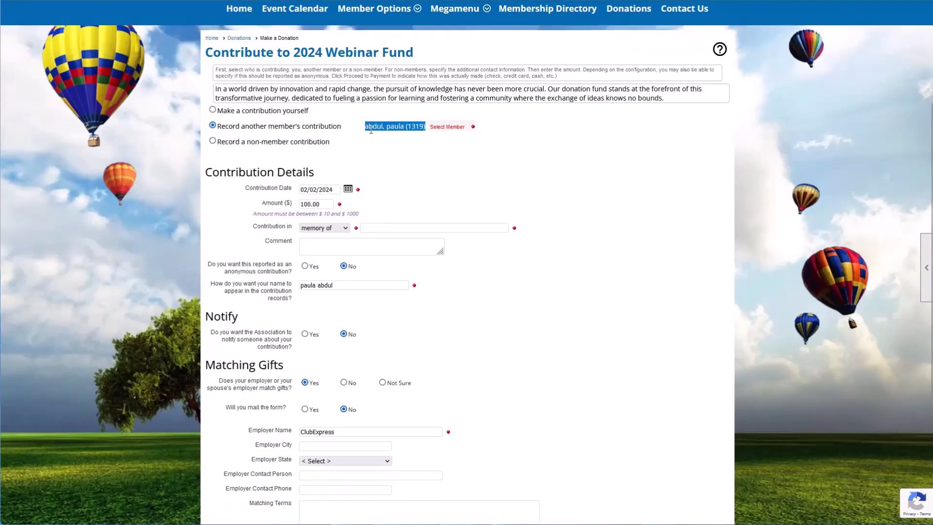
{"action": "left_click_drag", "start_coordinate": [364, 127], "coordinate": [427, 133]}
{"action": "scroll", "coordinate": [379, 170], "scroll_direction": "down", "scroll_amount": 4}
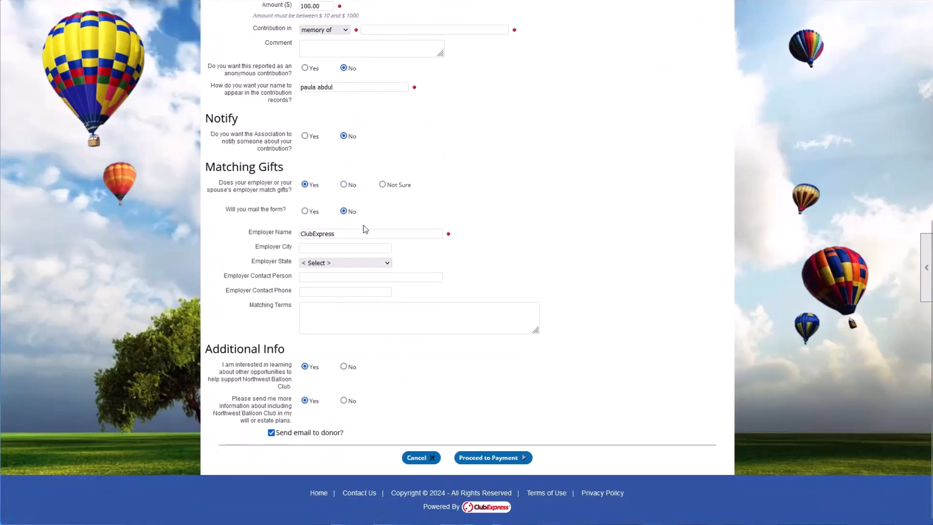
{"action": "left_click_drag", "start_coordinate": [284, 433], "coordinate": [334, 434]}
{"action": "left_click", "coordinate": [269, 433]}
{"action": "left_click", "coordinate": [271, 433]}
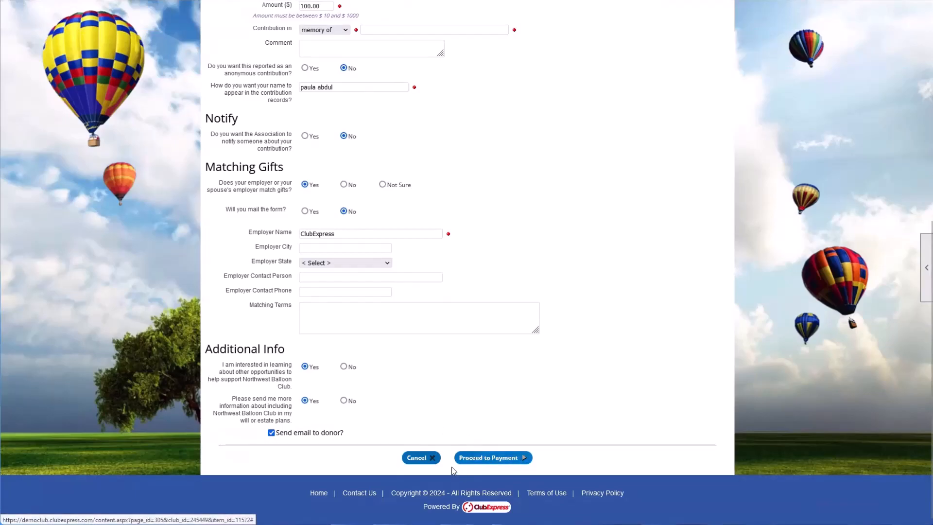
Try to proceed to payment, and set the contribution's dedication to N/A.
{"action": "left_click", "coordinate": [486, 458]}
{"action": "left_click", "coordinate": [569, 292]}
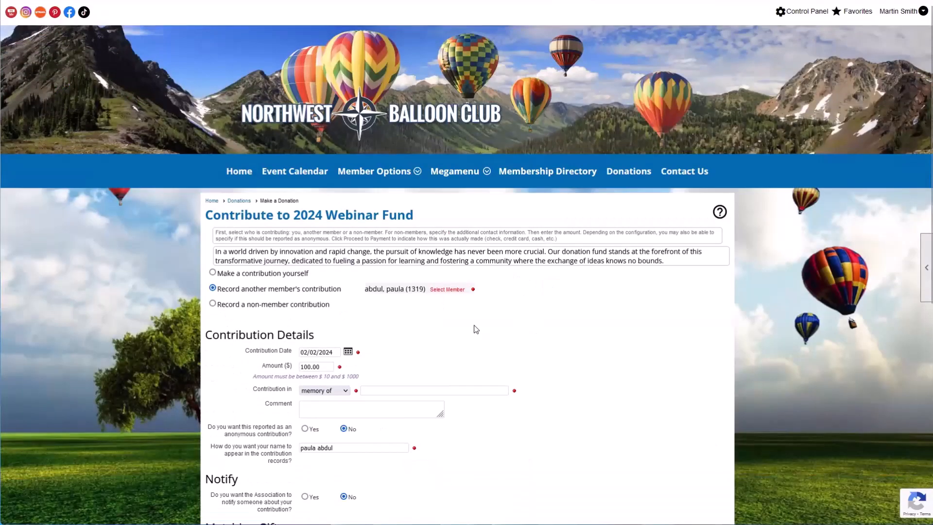
{"action": "scroll", "coordinate": [476, 330], "scroll_direction": "down", "scroll_amount": 2}
{"action": "left_click", "coordinate": [317, 293]}
{"action": "left_click", "coordinate": [318, 309]}
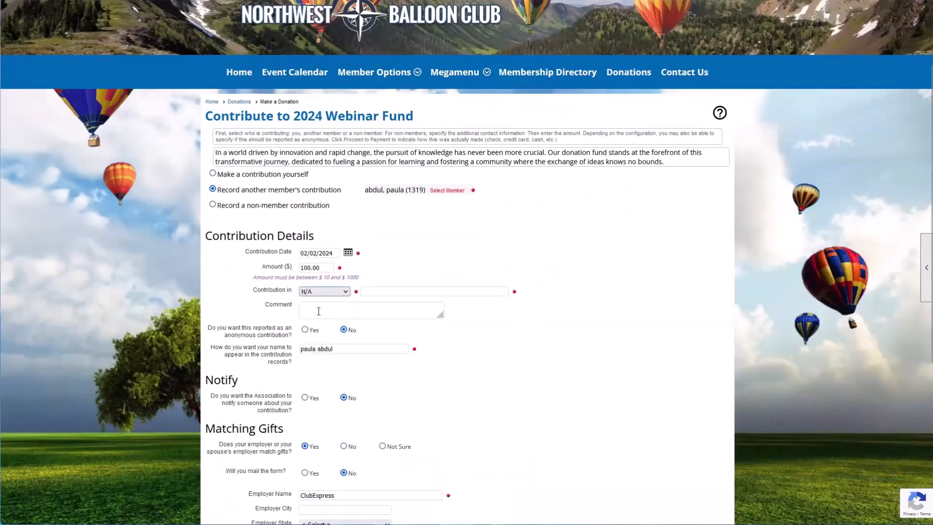
{"action": "scroll", "coordinate": [319, 311], "scroll_direction": "down", "scroll_amount": 5}
{"action": "scroll", "coordinate": [465, 434], "scroll_direction": "up", "scroll_amount": 4}
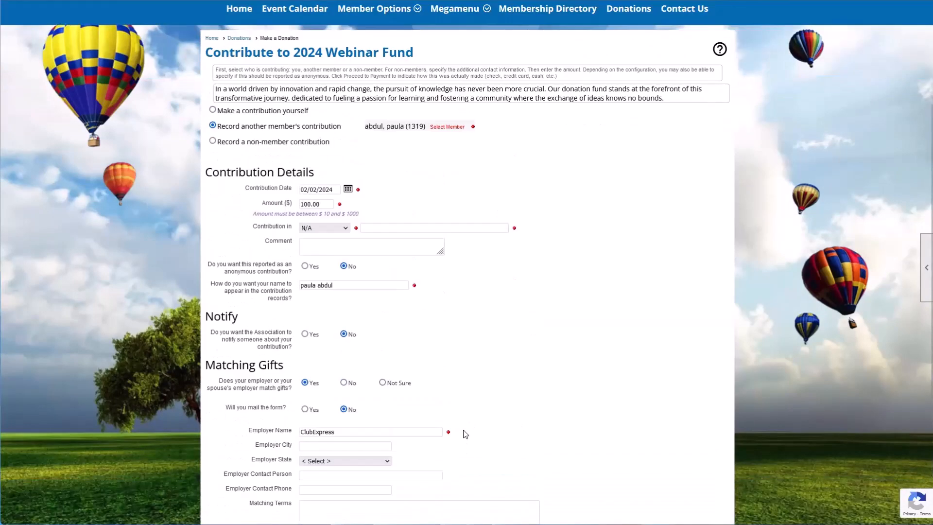
{"action": "scroll", "coordinate": [465, 434], "scroll_direction": "down", "scroll_amount": 4}
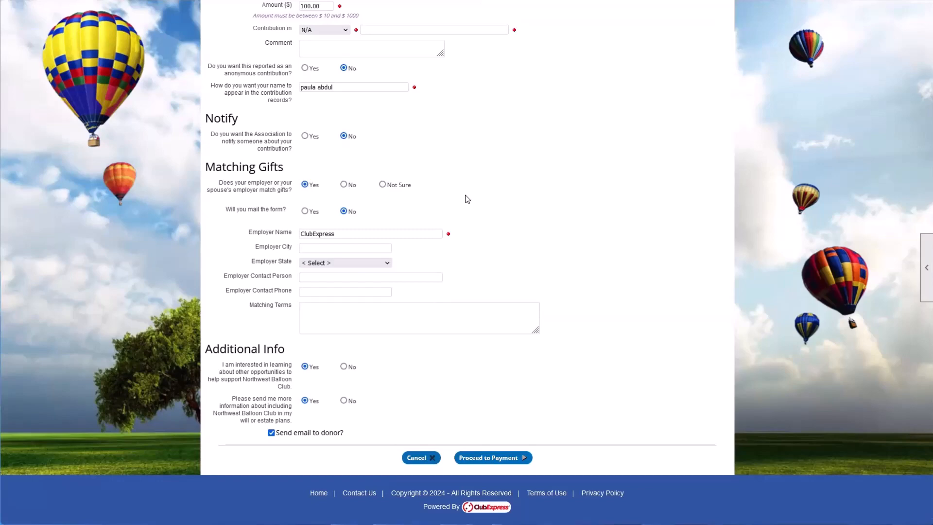
Discard the unsaved contribution and open the recurring donation form for the 2024 Webinar Fund.
{"action": "left_click", "coordinate": [417, 457]}
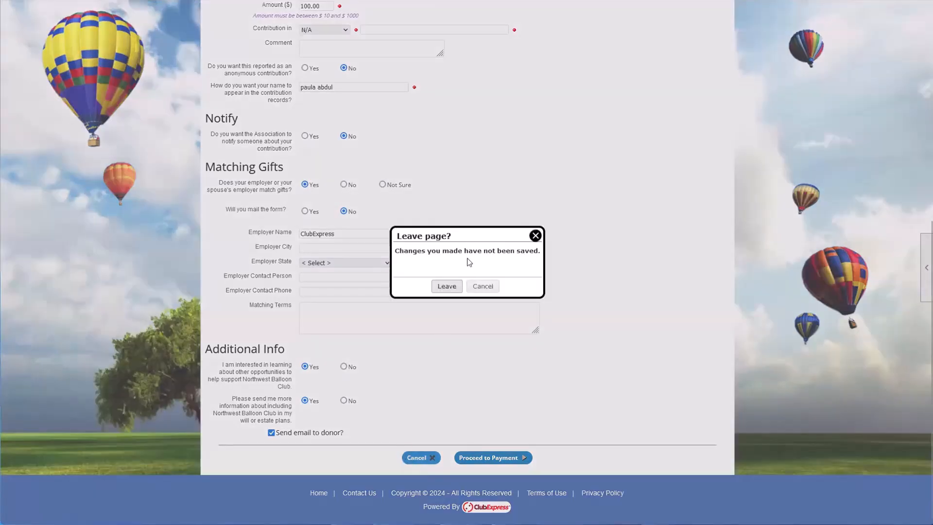
{"action": "left_click", "coordinate": [446, 285]}
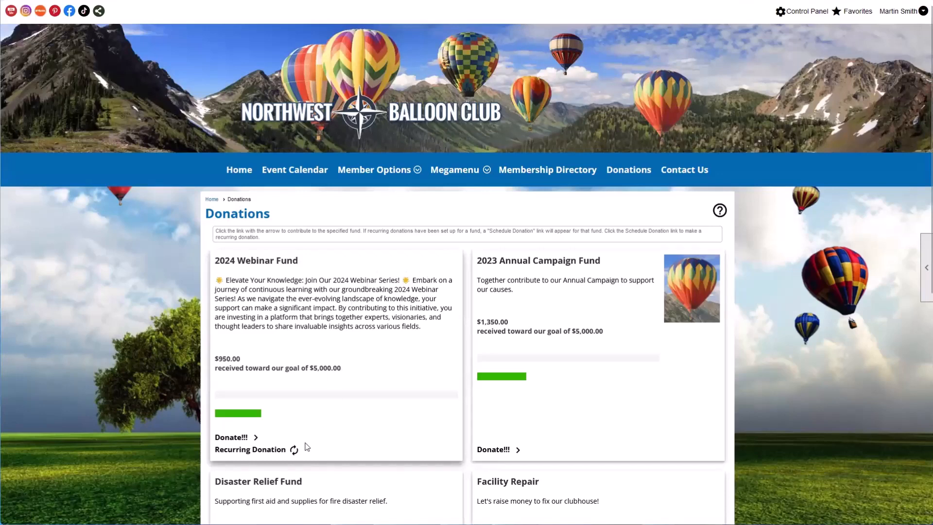
{"action": "left_click", "coordinate": [269, 453]}
Choose to record another member's recurring contribution and select the contributing member.
{"action": "scroll", "coordinate": [266, 444], "scroll_direction": "down", "scroll_amount": 1}
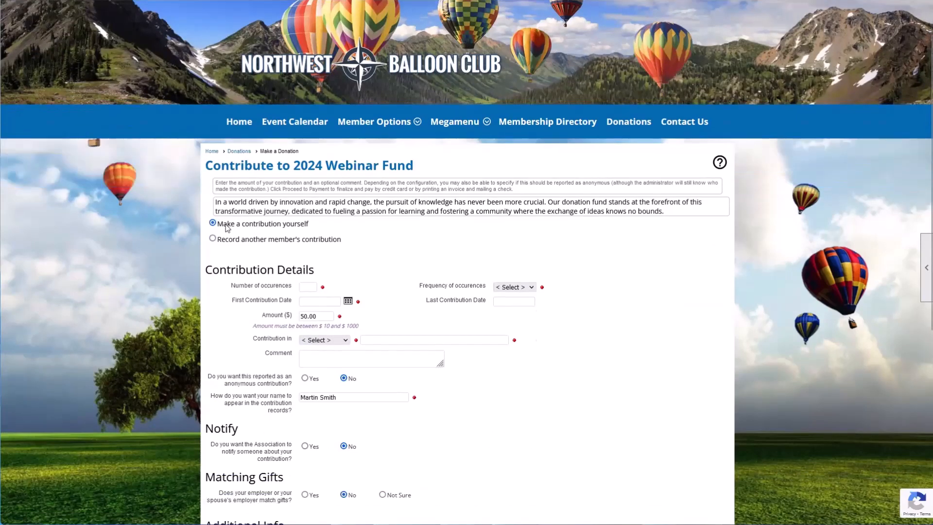
{"action": "left_click", "coordinate": [226, 239]}
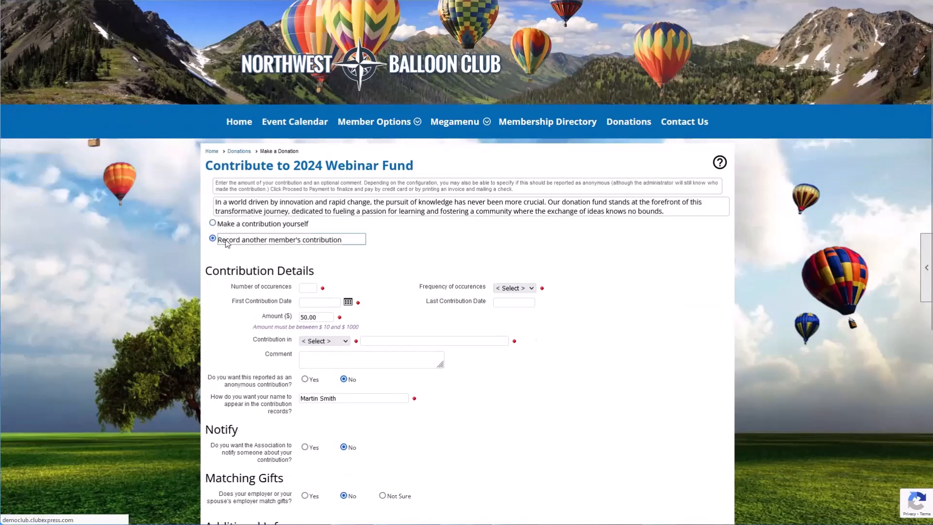
{"action": "scroll", "coordinate": [298, 270], "scroll_direction": "down", "scroll_amount": 1}
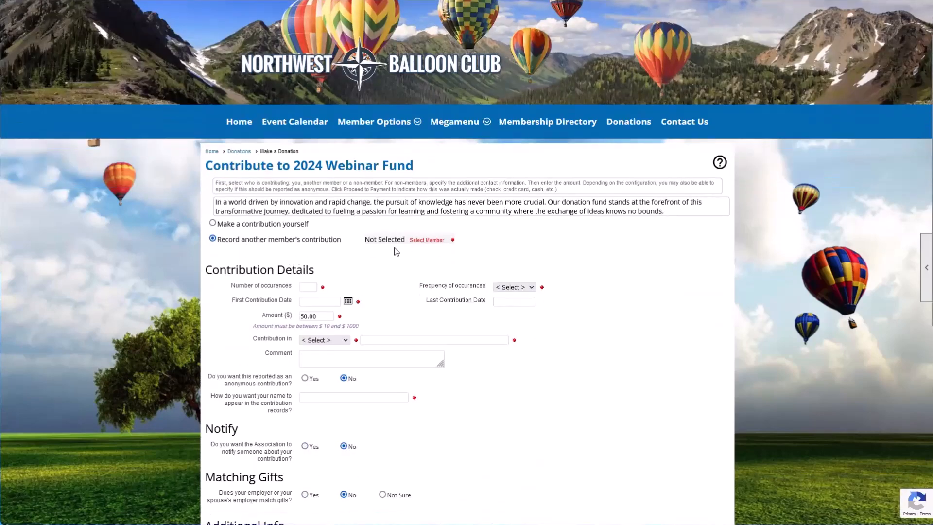
{"action": "left_click", "coordinate": [426, 239]}
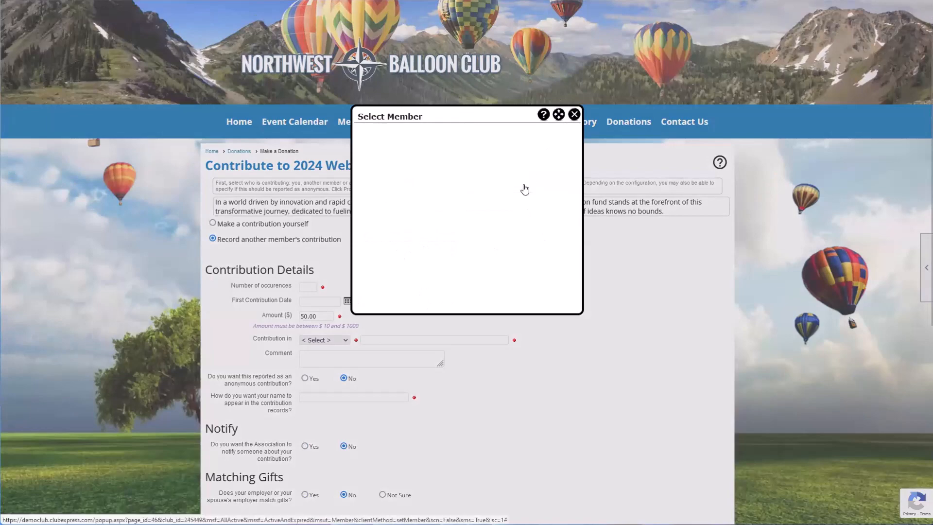
{"action": "left_click", "coordinate": [452, 217]}
{"action": "left_click", "coordinate": [447, 313]}
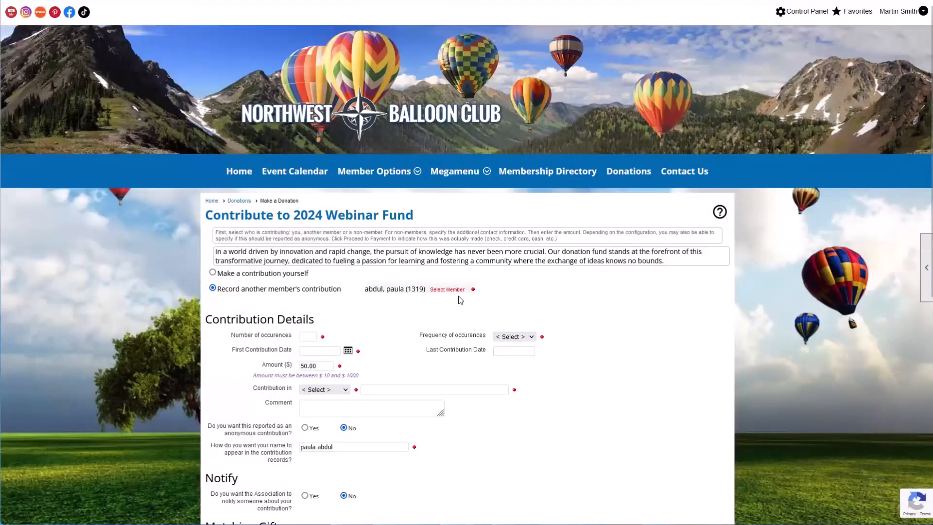
{"action": "scroll", "coordinate": [457, 300], "scroll_direction": "down", "scroll_amount": 3}
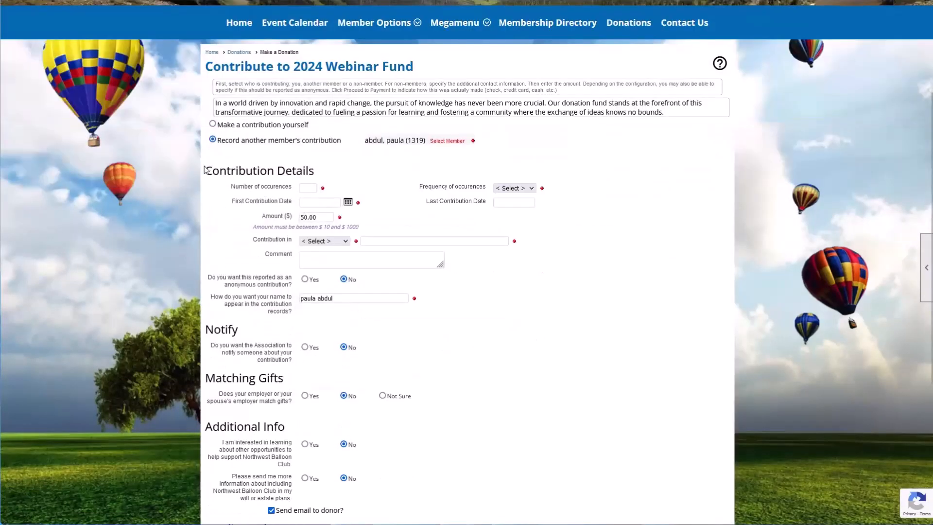
Set the recurring contribution to 6 occurrences with a monthly frequency.
{"action": "left_click_drag", "start_coordinate": [204, 170], "coordinate": [339, 179]}
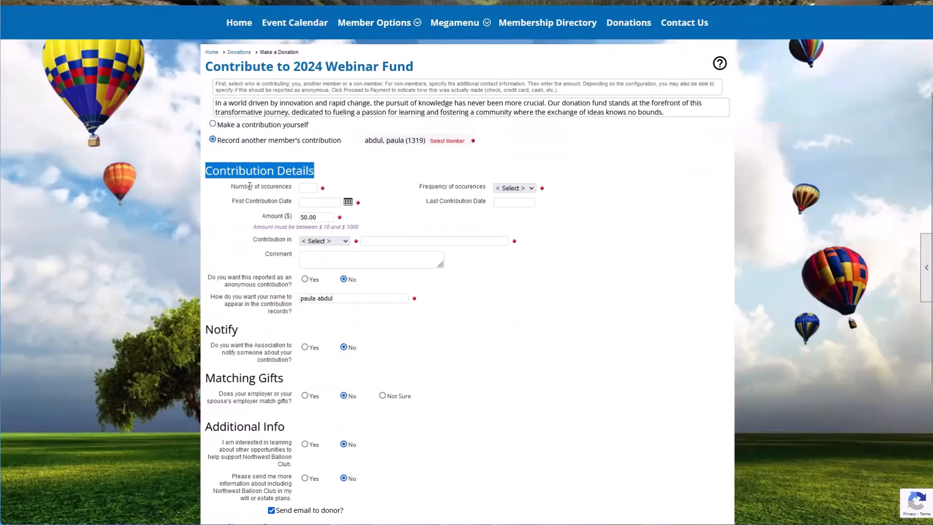
{"action": "left_click", "coordinate": [316, 188]}
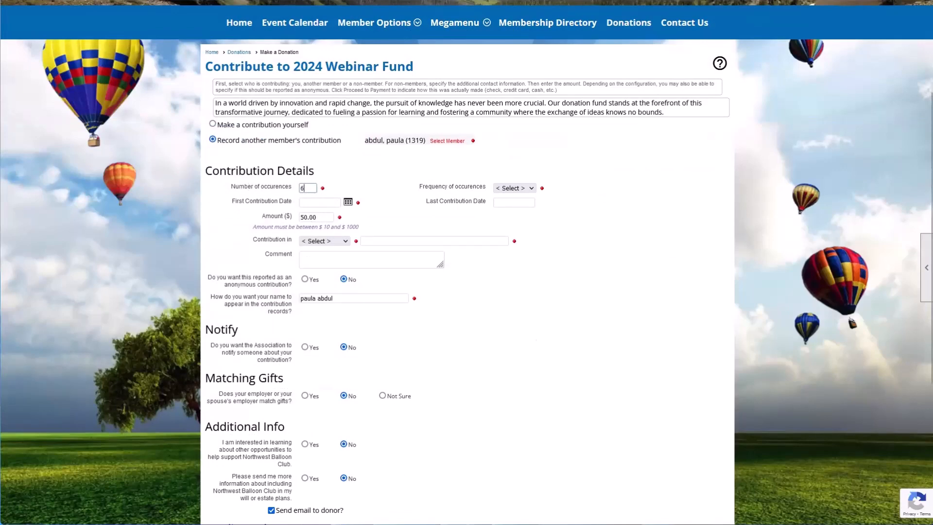
{"action": "left_click", "coordinate": [521, 187]}
{"action": "left_click_drag", "start_coordinate": [312, 188], "coordinate": [294, 187]}
{"action": "left_click", "coordinate": [503, 193]}
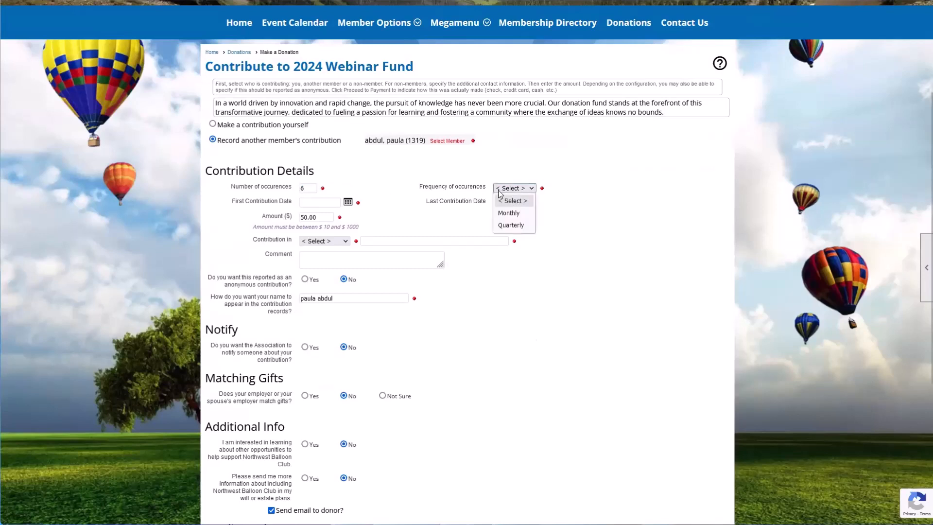
{"action": "left_click", "coordinate": [514, 214]}
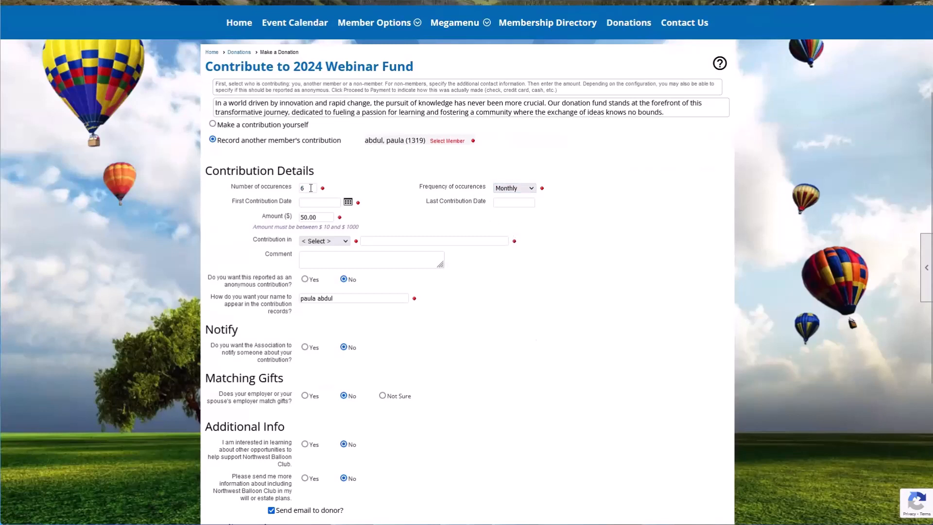
Set the first contribution date to 02/01/2024, and check the last contribution date and the amount.
{"action": "left_click", "coordinate": [348, 202]}
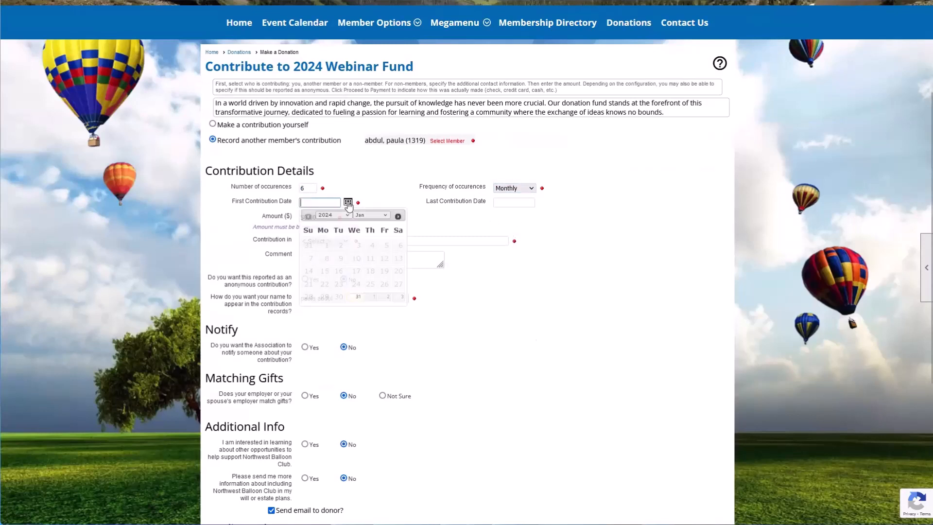
{"action": "left_click", "coordinate": [370, 298]}
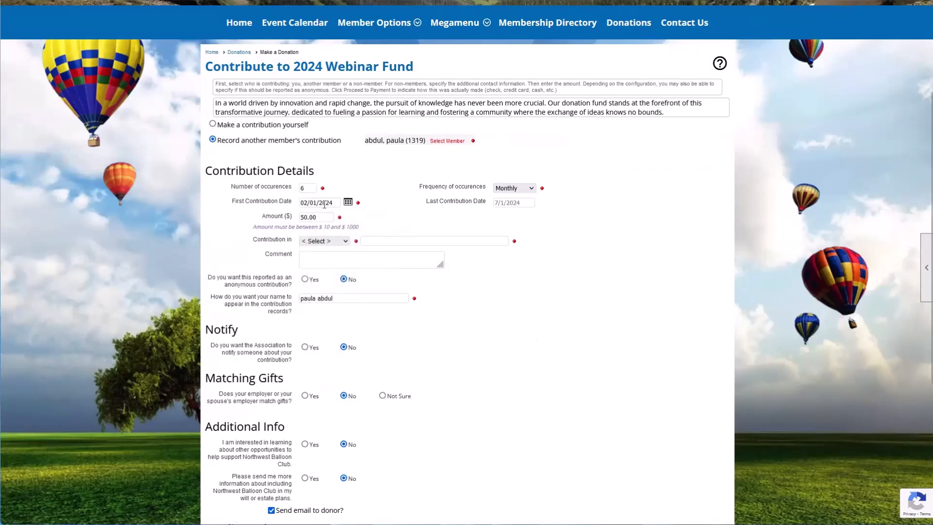
{"action": "left_click_drag", "start_coordinate": [426, 200], "coordinate": [497, 203]}
{"action": "left_click", "coordinate": [493, 204]}
{"action": "double_click", "coordinate": [313, 203]}
{"action": "left_click_drag", "start_coordinate": [494, 203], "coordinate": [523, 204]}
{"action": "left_click_drag", "start_coordinate": [326, 216], "coordinate": [300, 217]}
{"action": "left_click", "coordinate": [321, 214]}
Review the recurring form's dedication, comment, anonymity, notification, matching gift and additional information options.
{"action": "left_click", "coordinate": [250, 249]}
{"action": "left_click_drag", "start_coordinate": [250, 249], "coordinate": [250, 281]}
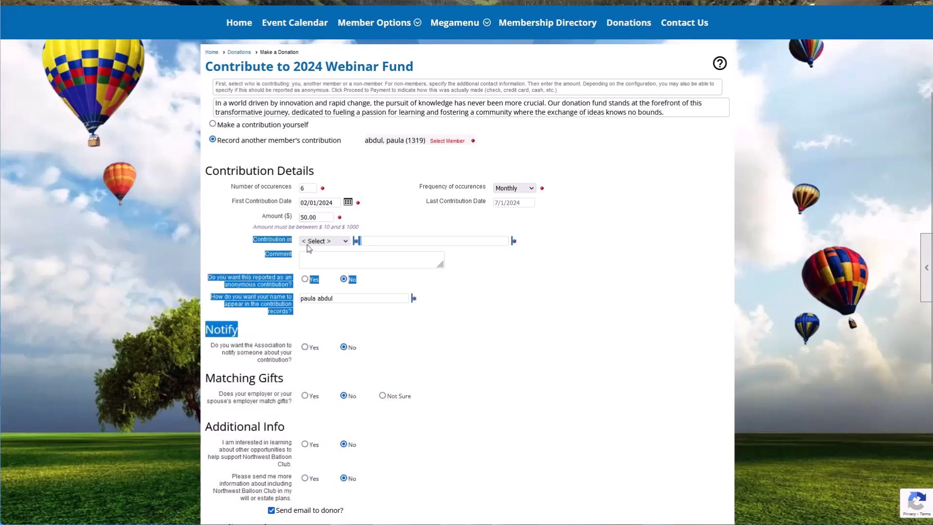
{"action": "left_click", "coordinate": [308, 244]}
{"action": "left_click", "coordinate": [243, 252]}
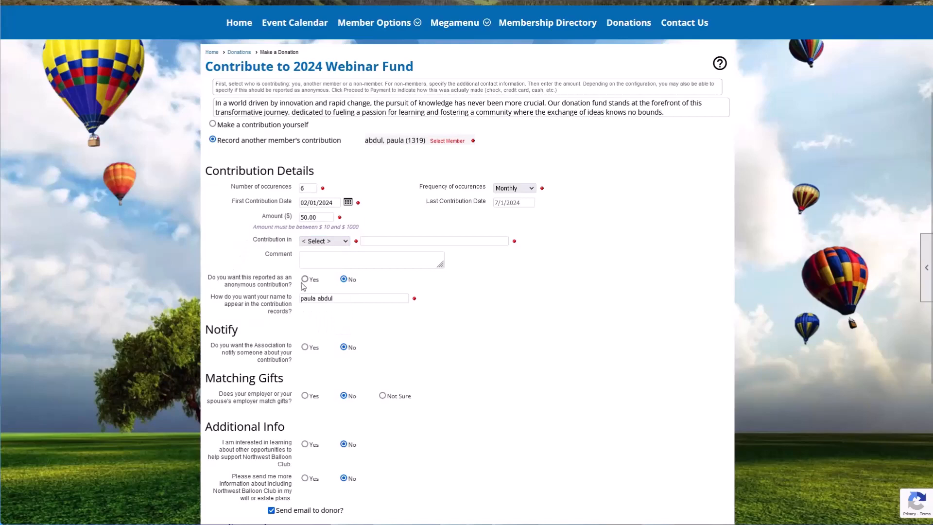
{"action": "scroll", "coordinate": [303, 286], "scroll_direction": "down", "scroll_amount": 2}
{"action": "double_click", "coordinate": [213, 230]}
{"action": "left_click", "coordinate": [281, 244], "text": "shift"}
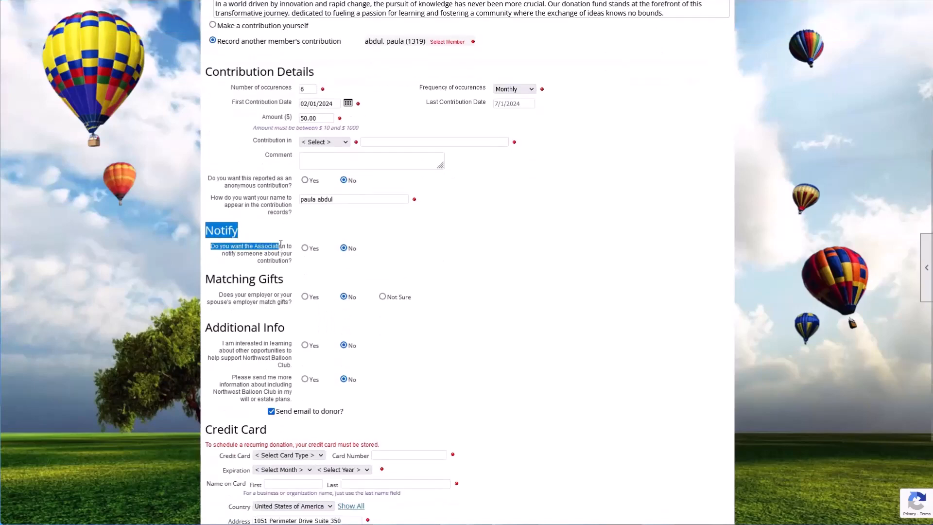
{"action": "left_click_drag", "start_coordinate": [373, 411], "coordinate": [226, 235]}
{"action": "left_click", "coordinate": [226, 235]}
Review the credit card and billing address fields of the recurring donation form.
{"action": "scroll", "coordinate": [249, 248], "scroll_direction": "down", "scroll_amount": 3}
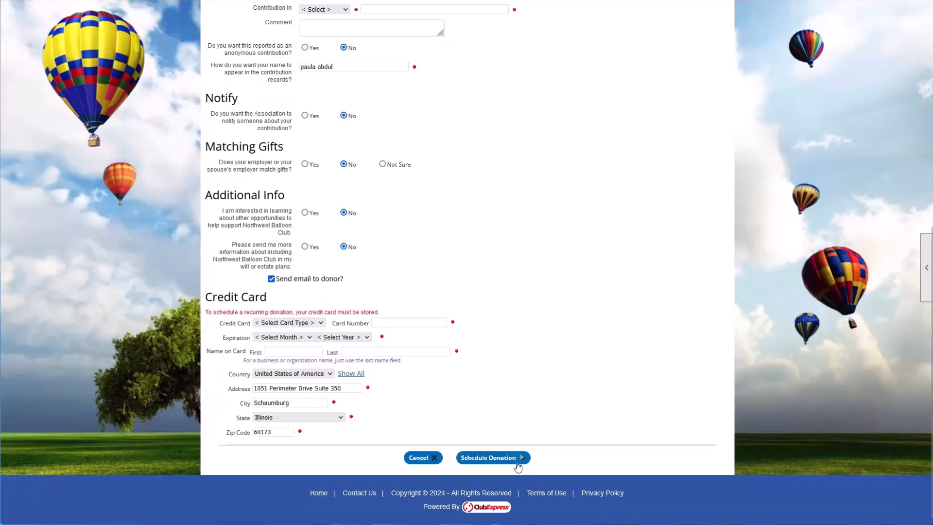
{"action": "left_click_drag", "start_coordinate": [206, 295], "coordinate": [360, 448]}
{"action": "left_click", "coordinate": [362, 447]}
{"action": "left_click_drag", "start_coordinate": [205, 298], "coordinate": [356, 436]}
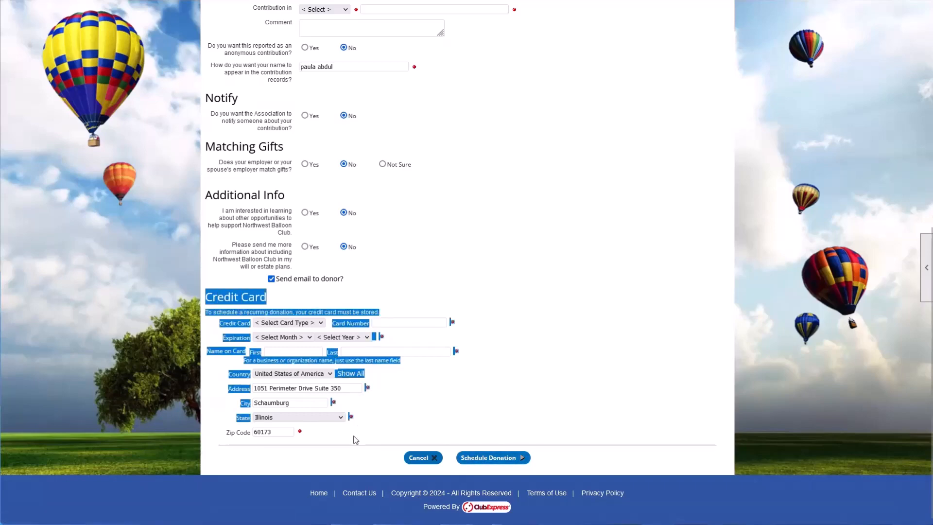
Recheck the number of occurrences, the frequency and the first contribution date of the recurring contribution.
{"action": "scroll", "coordinate": [325, 310], "scroll_direction": "up", "scroll_amount": 3}
{"action": "scroll", "coordinate": [325, 309], "scroll_direction": "up", "scroll_amount": 1}
{"action": "left_click_drag", "start_coordinate": [254, 153], "coordinate": [347, 171]}
{"action": "left_click", "coordinate": [234, 162]}
{"action": "left_click_drag", "start_coordinate": [463, 154], "coordinate": [513, 161]}
{"action": "left_click", "coordinate": [238, 166]}
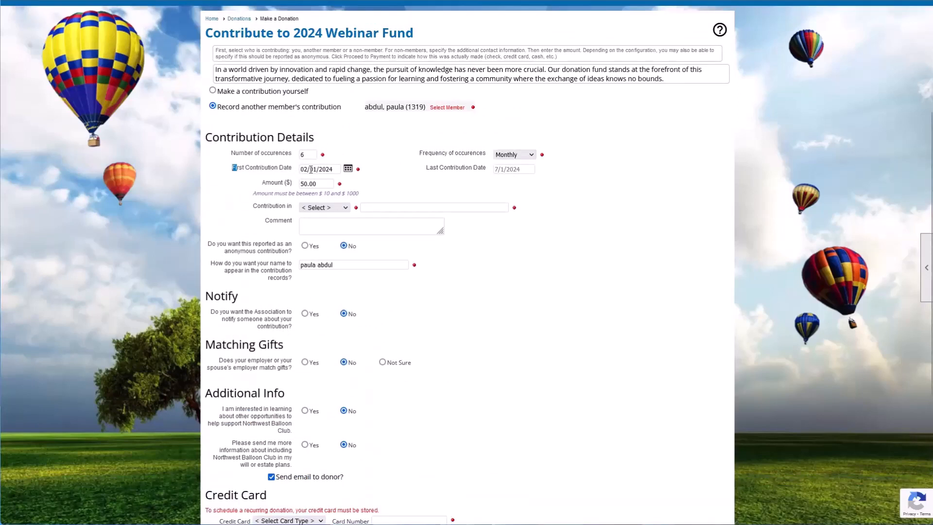
{"action": "left_click_drag", "start_coordinate": [300, 169], "coordinate": [331, 169]}
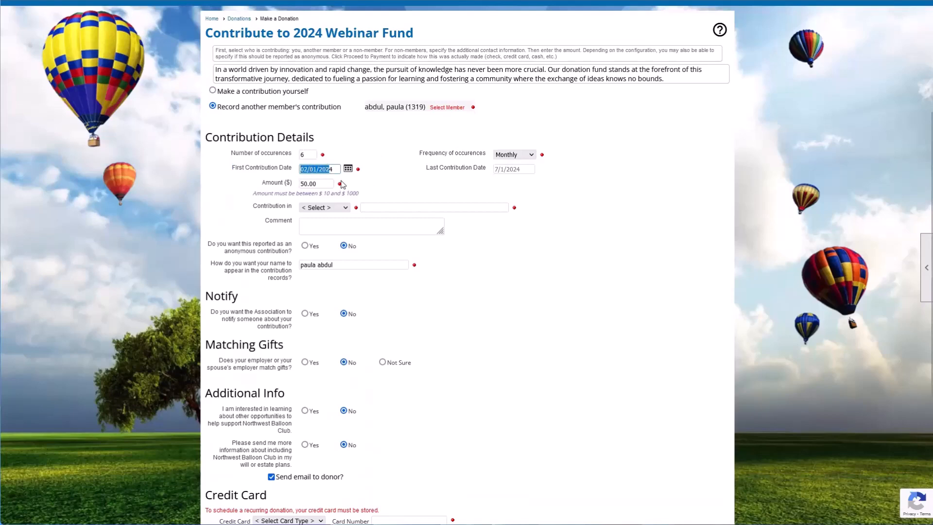
Examine the requirement to store a credit card for scheduling the recurring donation.
{"action": "scroll", "coordinate": [342, 184], "scroll_direction": "down", "scroll_amount": 4}
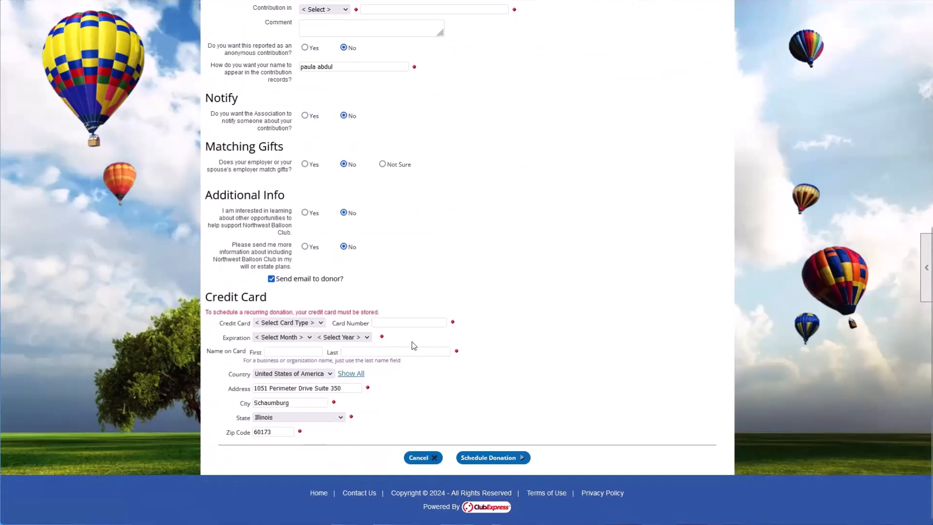
{"action": "left_click_drag", "start_coordinate": [205, 295], "coordinate": [319, 428]}
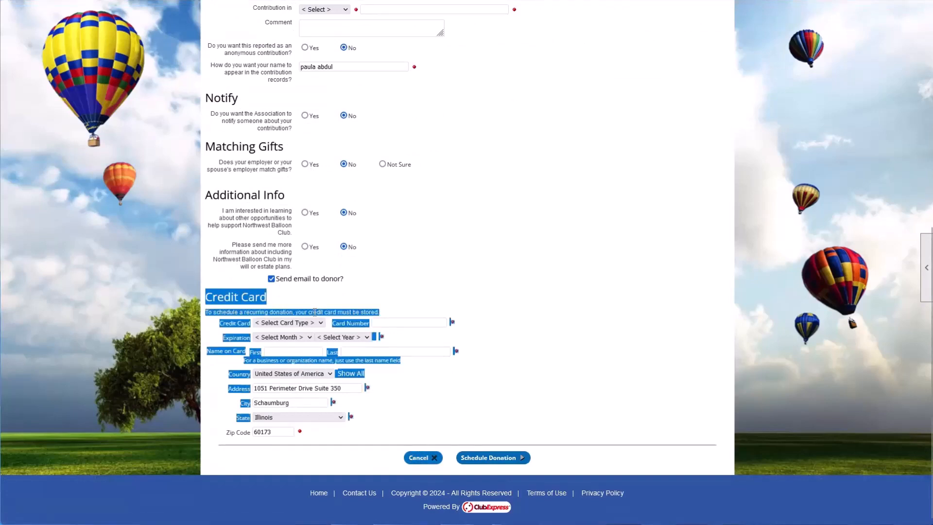
{"action": "left_click", "coordinate": [299, 307]}
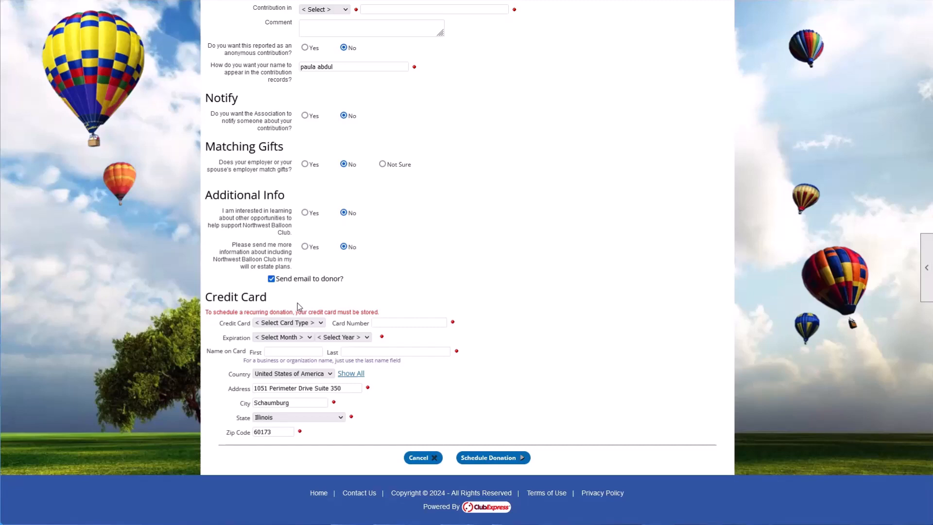
{"action": "left_click", "coordinate": [360, 375]}
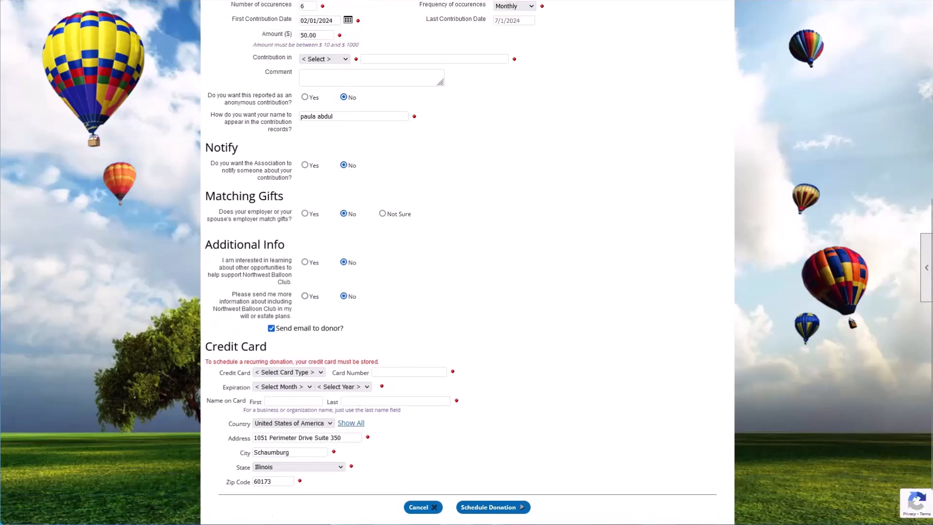
Discard the unsaved recurring contribution and open the donations fund administration list from the Control Panel.
{"action": "left_click", "coordinate": [422, 507]}
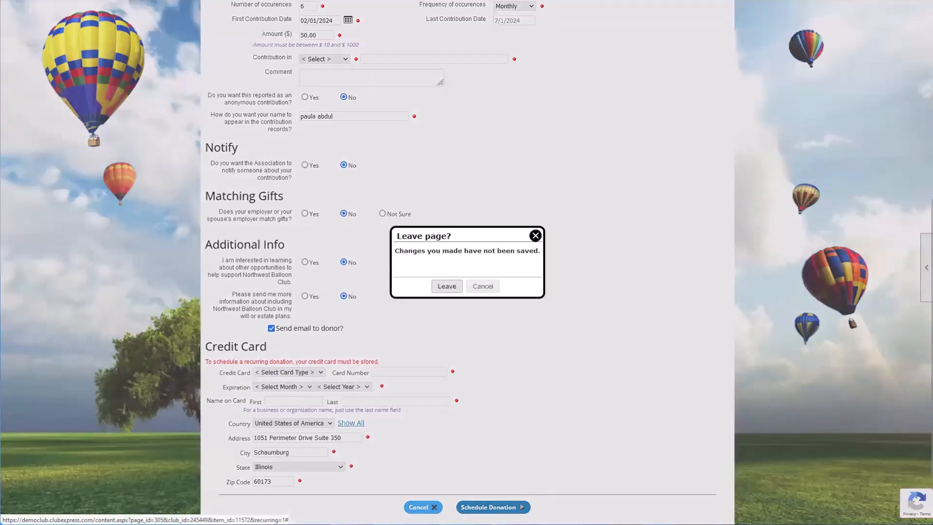
{"action": "left_click", "coordinate": [452, 287]}
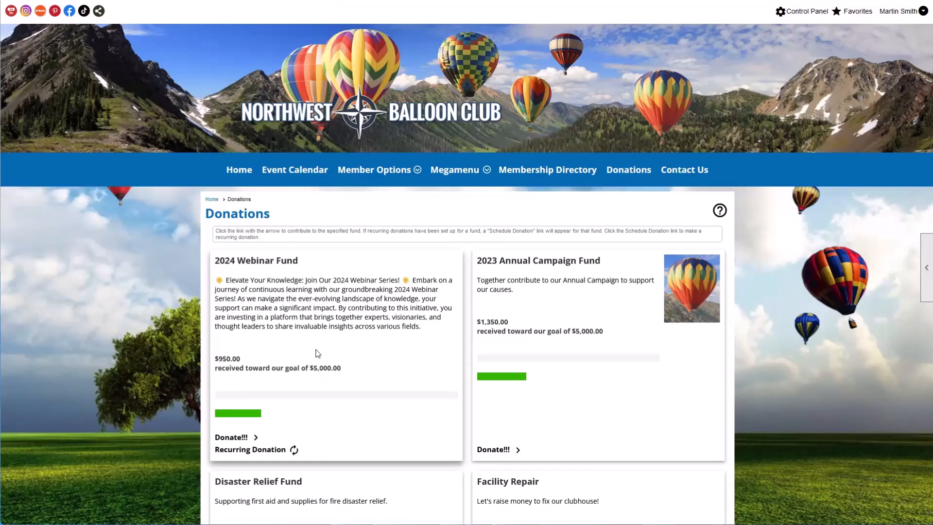
{"action": "left_click", "coordinate": [780, 15]}
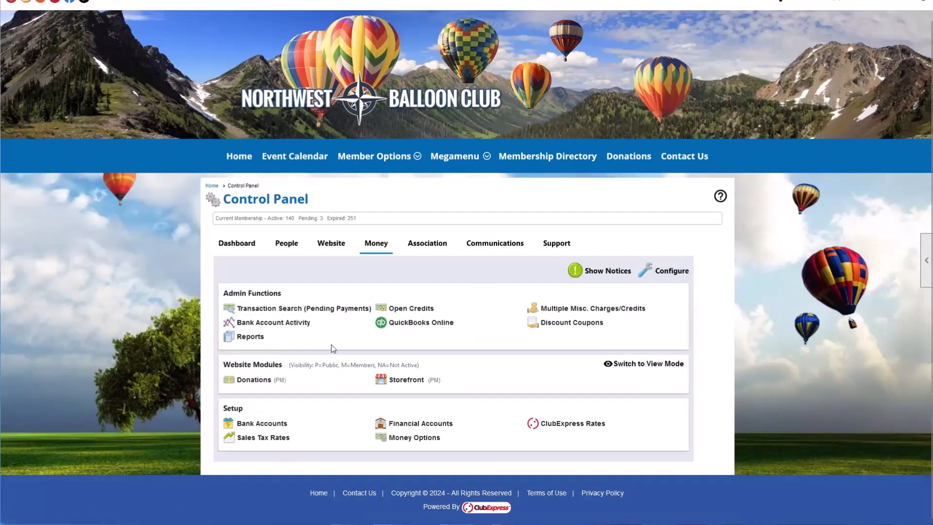
{"action": "left_click", "coordinate": [255, 381]}
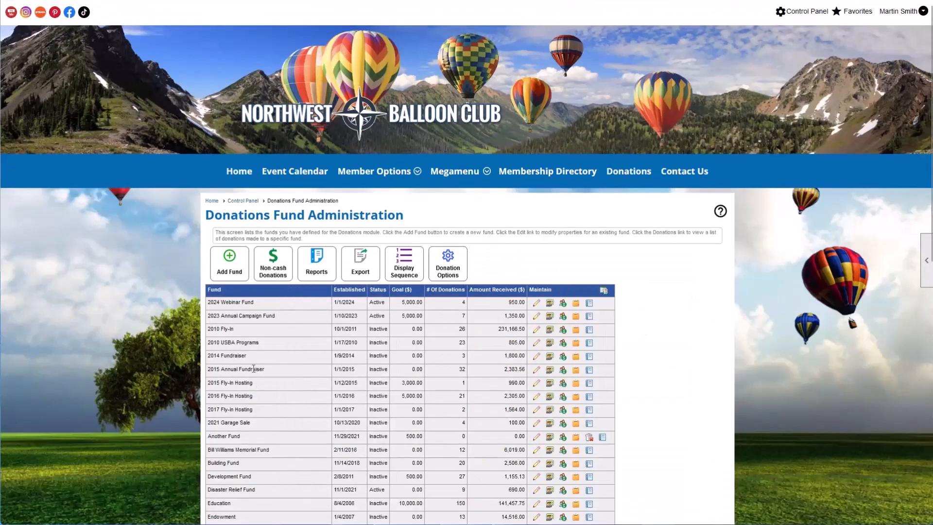
Check the 2024 Webinar Fund's goal, number of donations and amount received in the fund list.
{"action": "left_click_drag", "start_coordinate": [200, 301], "coordinate": [262, 302]}
{"action": "left_click", "coordinate": [263, 302]}
{"action": "left_click_drag", "start_coordinate": [400, 304], "coordinate": [427, 303]}
{"action": "left_click", "coordinate": [446, 305]}
{"action": "left_click_drag", "start_coordinate": [492, 306], "coordinate": [526, 304]}
{"action": "left_click", "coordinate": [519, 311]}
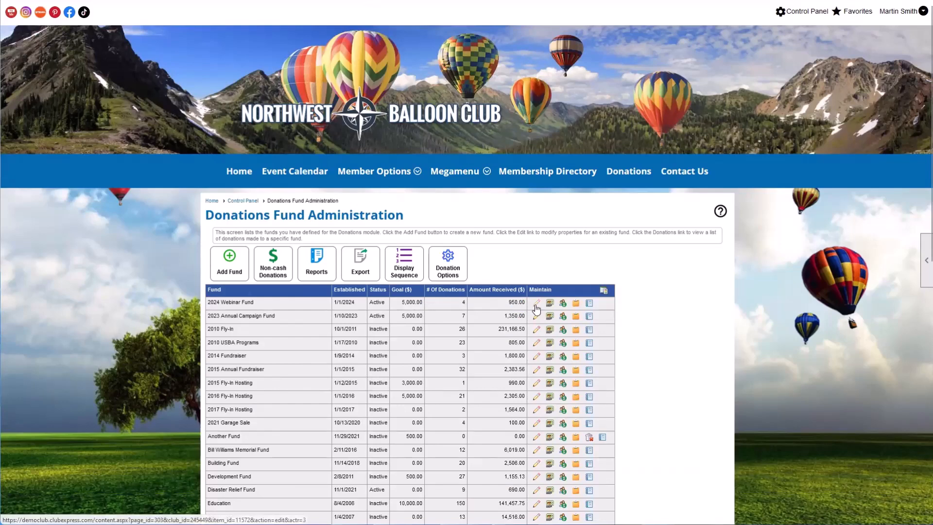
Open the 2024 Webinar Fund's properties, review its purpose and donation settings, and close them without saving.
{"action": "left_click", "coordinate": [536, 304]}
{"action": "scroll", "coordinate": [378, 245], "scroll_direction": "down", "scroll_amount": 2}
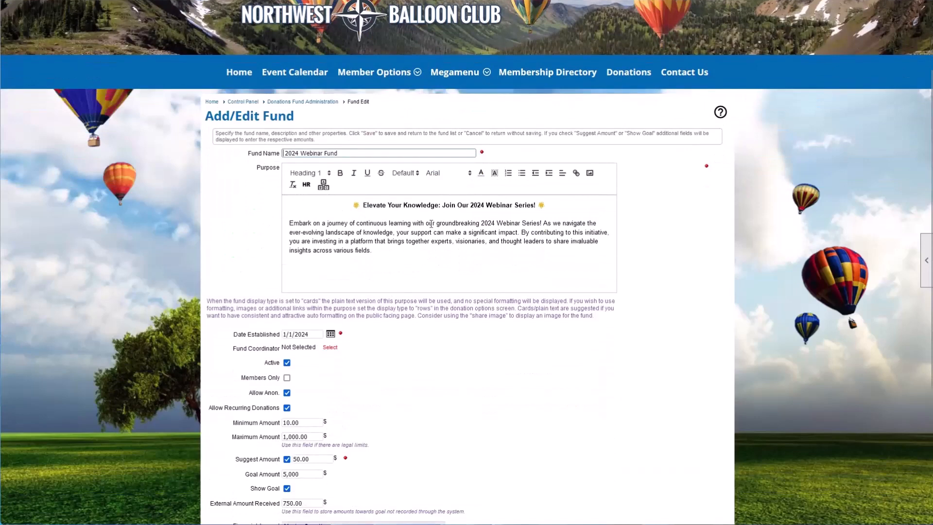
{"action": "left_click_drag", "start_coordinate": [366, 232], "coordinate": [379, 241]}
{"action": "scroll", "coordinate": [376, 282], "scroll_direction": "down", "scroll_amount": 1}
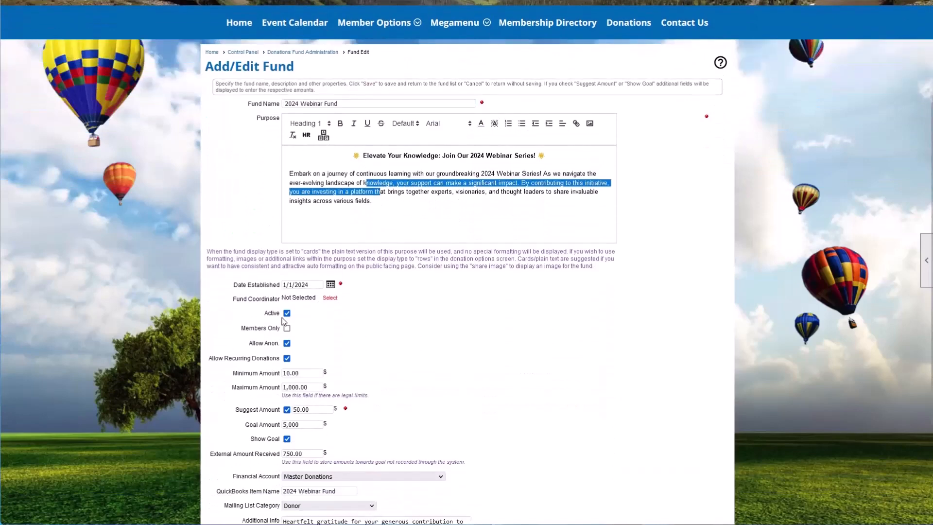
{"action": "scroll", "coordinate": [273, 413], "scroll_direction": "down", "scroll_amount": 2}
{"action": "left_click", "coordinate": [360, 277]}
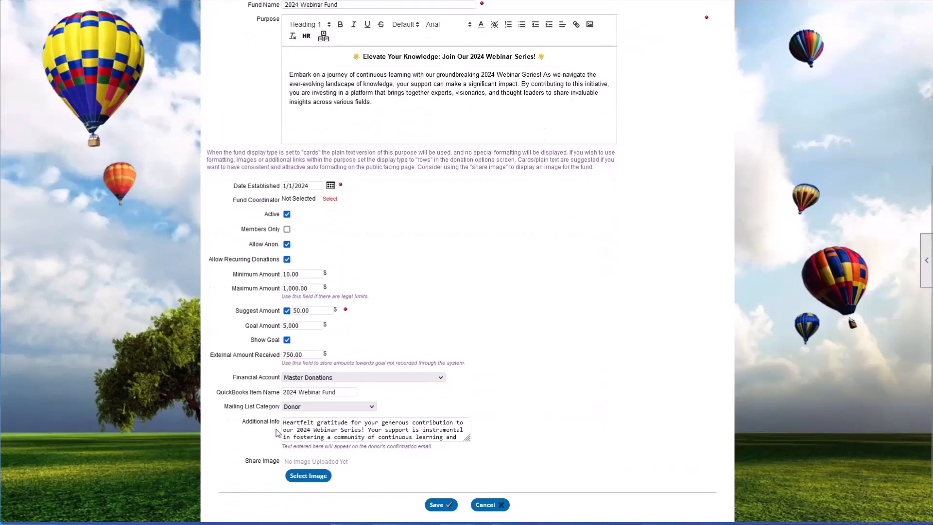
{"action": "left_click", "coordinate": [488, 504]}
{"action": "scroll", "coordinate": [507, 408], "scroll_direction": "down", "scroll_amount": 1}
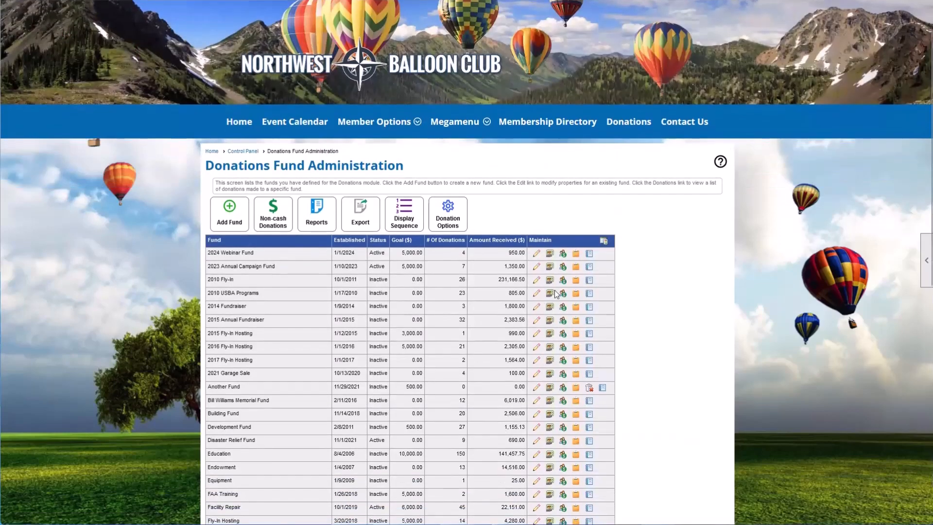
Open the 2024 Webinar Fund's list of donations and check the unpaid donation's member status, date and amount.
{"action": "left_click", "coordinate": [549, 253]}
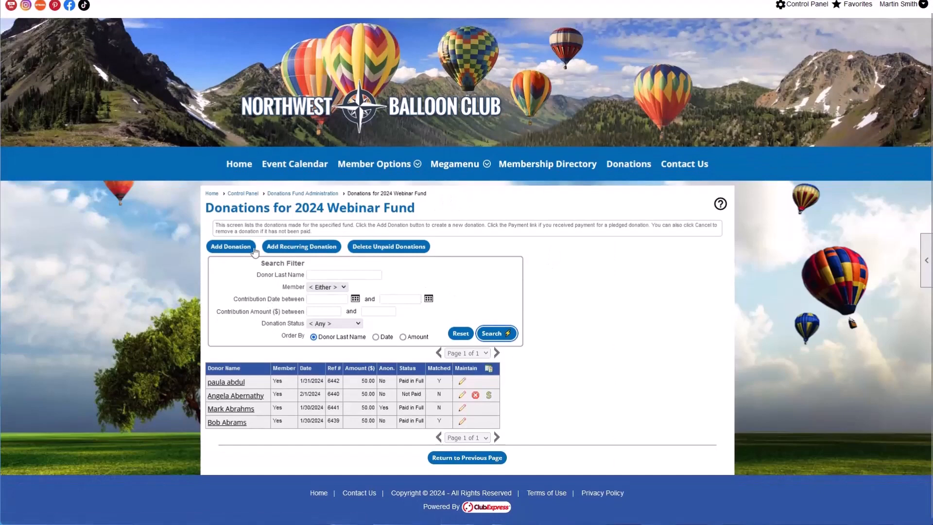
{"action": "left_click_drag", "start_coordinate": [207, 209], "coordinate": [437, 208]}
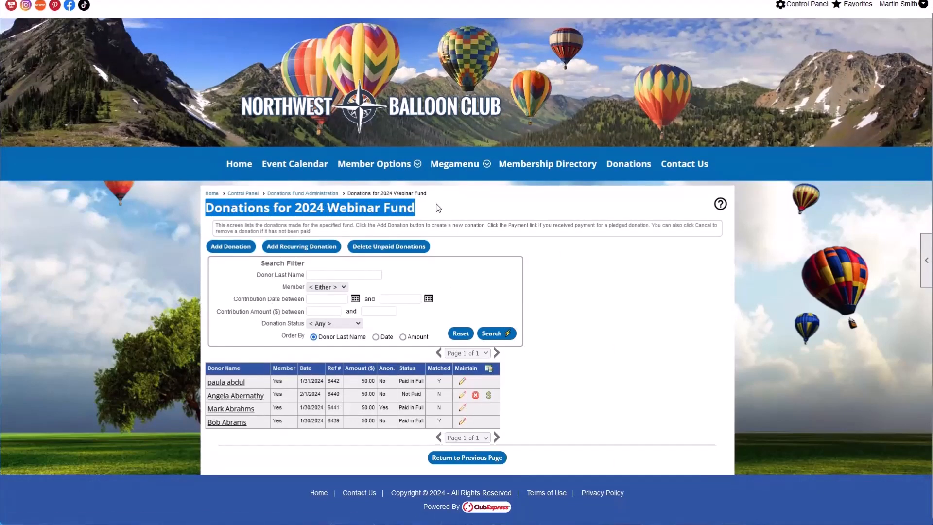
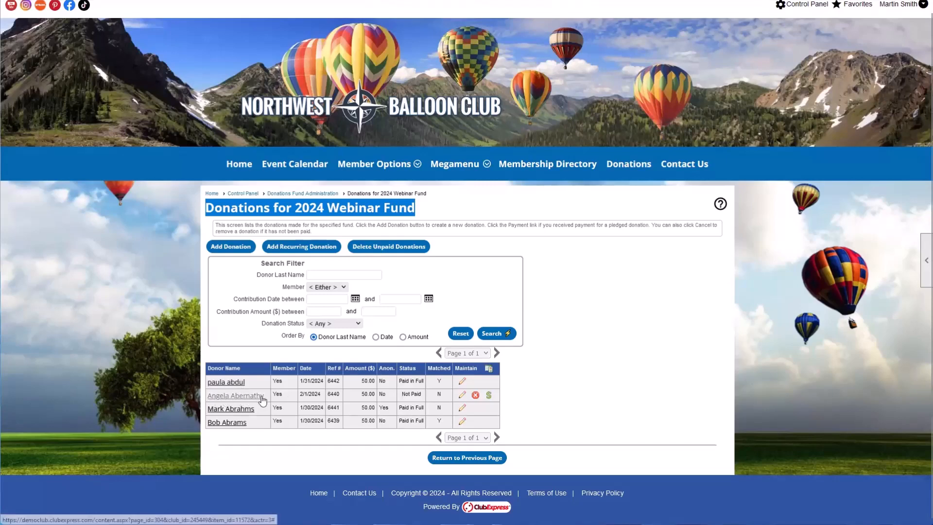
{"action": "double_click", "coordinate": [279, 394]}
{"action": "left_click_drag", "start_coordinate": [298, 394], "coordinate": [325, 397]}
{"action": "left_click", "coordinate": [325, 397]}
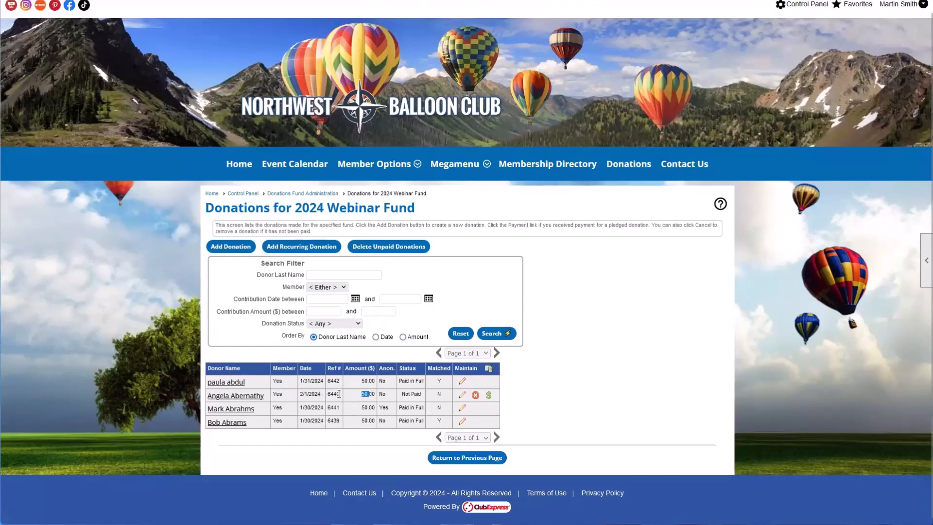
{"action": "left_click_drag", "start_coordinate": [352, 399], "coordinate": [372, 396]}
{"action": "left_click", "coordinate": [390, 397]}
Check which listed donation is anonymous and compare the payment statuses, including the unpaid one.
{"action": "left_click_drag", "start_coordinate": [267, 409], "coordinate": [206, 408]}
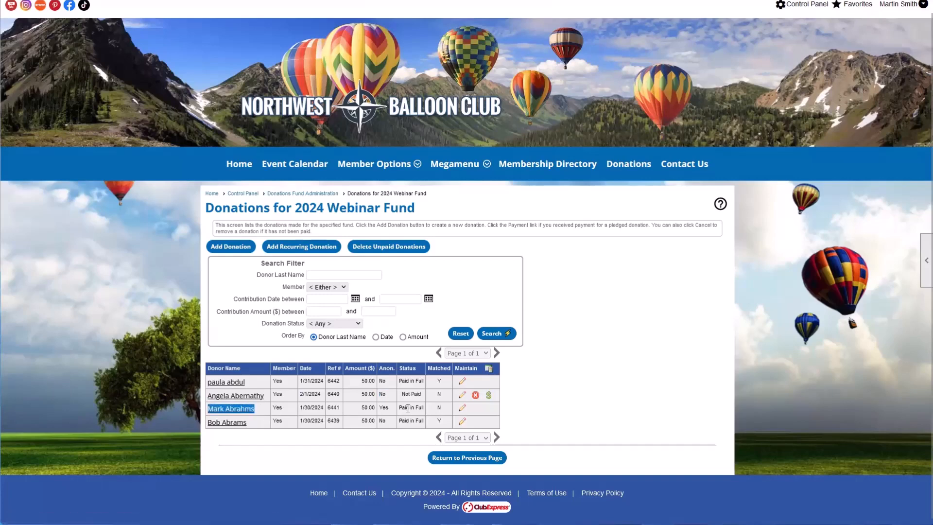
{"action": "double_click", "coordinate": [379, 409]}
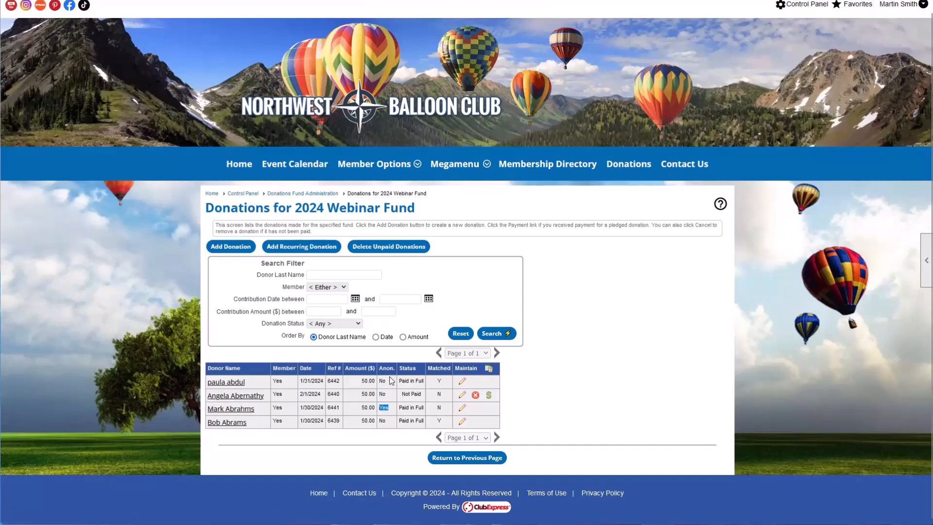
{"action": "left_click_drag", "start_coordinate": [264, 411], "coordinate": [204, 411]}
{"action": "left_click", "coordinate": [200, 411]}
{"action": "left_click_drag", "start_coordinate": [393, 408], "coordinate": [373, 409]}
{"action": "left_click", "coordinate": [394, 408]}
{"action": "left_click_drag", "start_coordinate": [398, 381], "coordinate": [426, 422]}
{"action": "left_click_drag", "start_coordinate": [401, 394], "coordinate": [420, 395]}
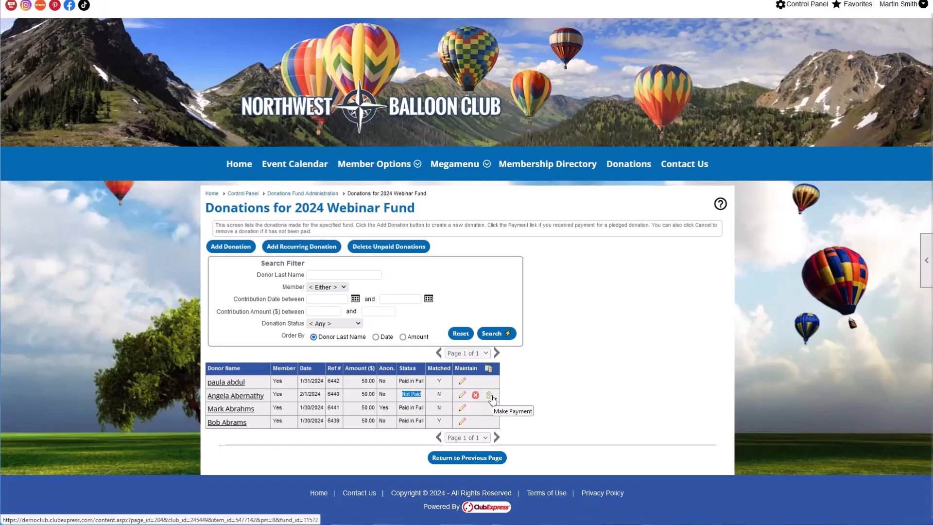
Open the unpaid donation dated 2/1/2024 for editing and set its donation amount to 100.00.
{"action": "left_click", "coordinate": [462, 399]}
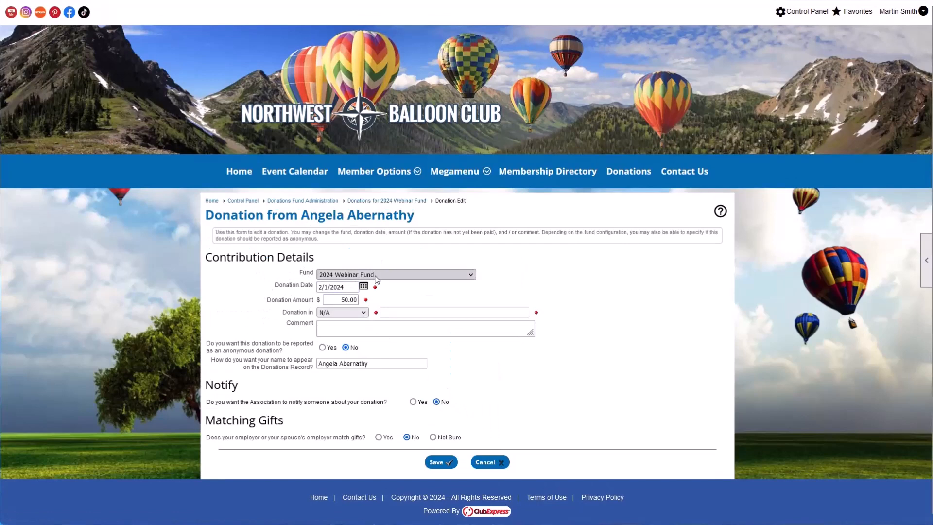
{"action": "left_click_drag", "start_coordinate": [304, 285], "coordinate": [346, 300]}
{"action": "left_click", "coordinate": [345, 300]}
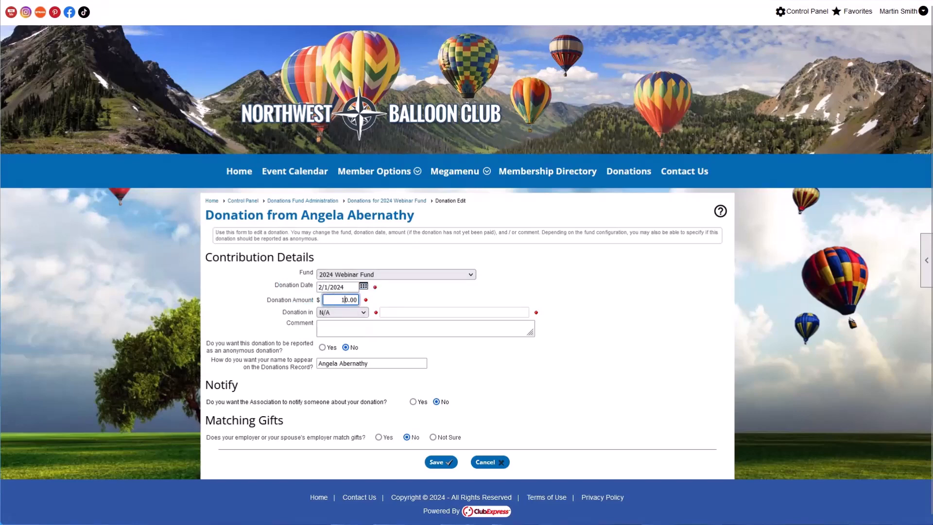
{"action": "key", "text": "BackSpace"}
{"action": "left_click", "coordinate": [391, 297]}
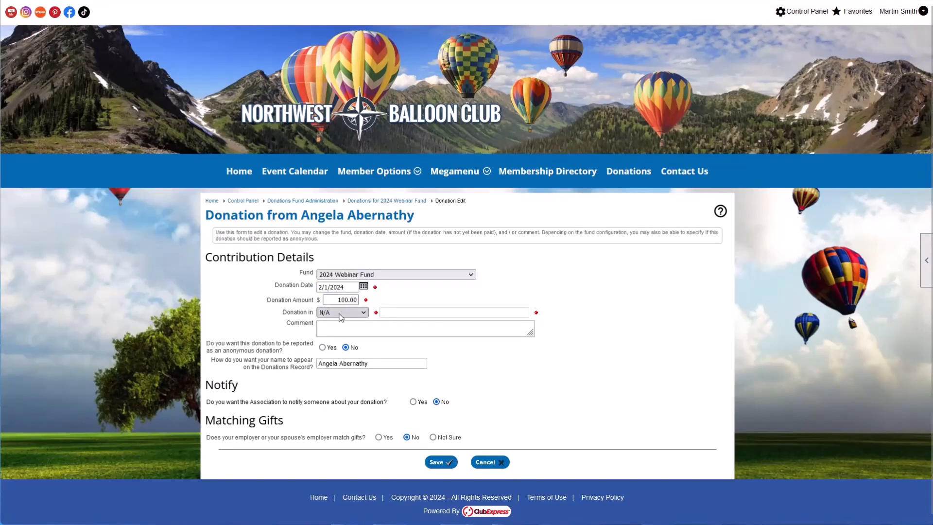
Check the donation's dedication setting, mark the employer as matching gifts, and discard the donation edits.
{"action": "left_click", "coordinate": [324, 312]}
{"action": "left_click", "coordinate": [255, 318]}
{"action": "left_click", "coordinate": [378, 437]}
{"action": "scroll", "coordinate": [367, 448], "scroll_direction": "down", "scroll_amount": 3}
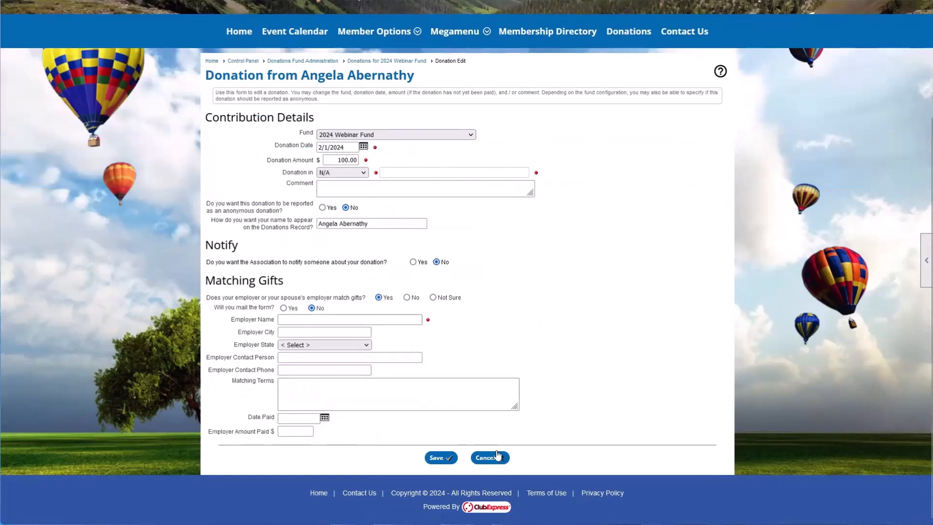
{"action": "left_click", "coordinate": [496, 462]}
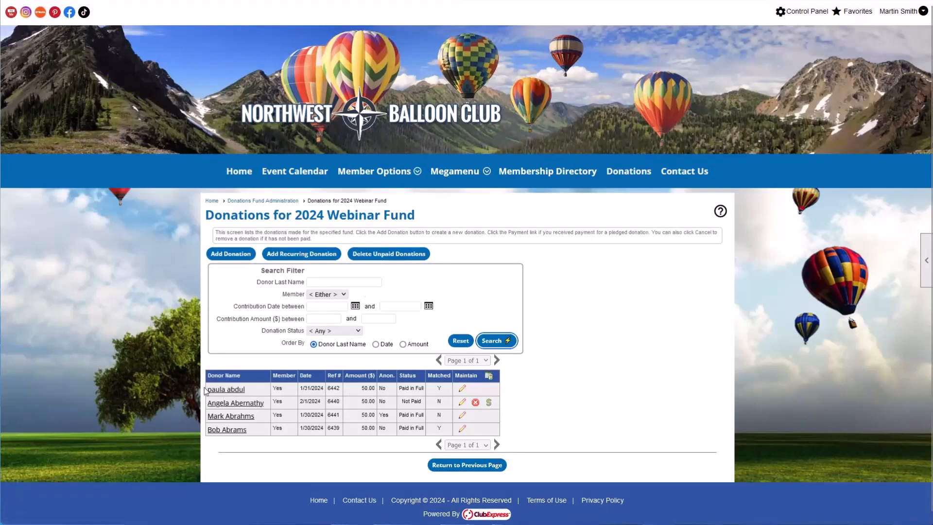
Open the paid donation dated 1/31/2024 for editing and examine its fund, amount and dedication options.
{"action": "left_click", "coordinate": [462, 388]}
{"action": "scroll", "coordinate": [468, 392], "scroll_direction": "down", "scroll_amount": 3}
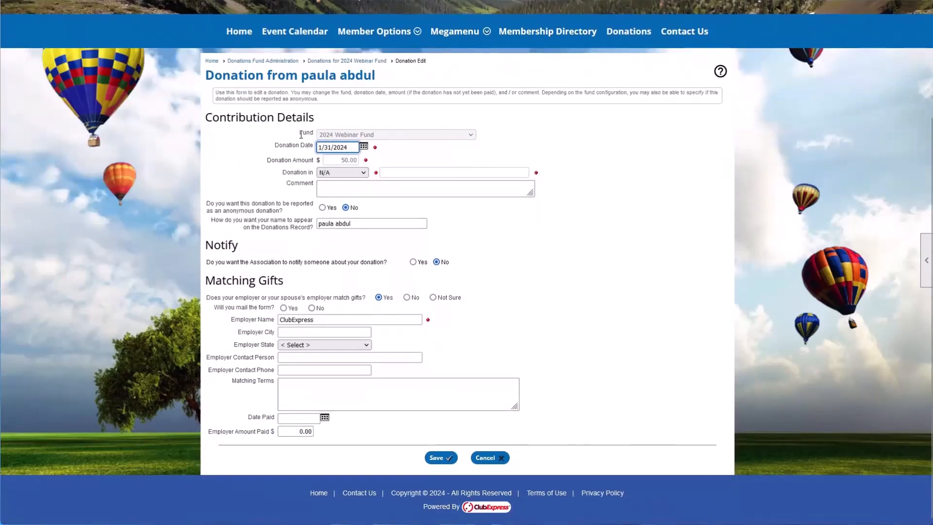
{"action": "left_click_drag", "start_coordinate": [301, 134], "coordinate": [320, 135]}
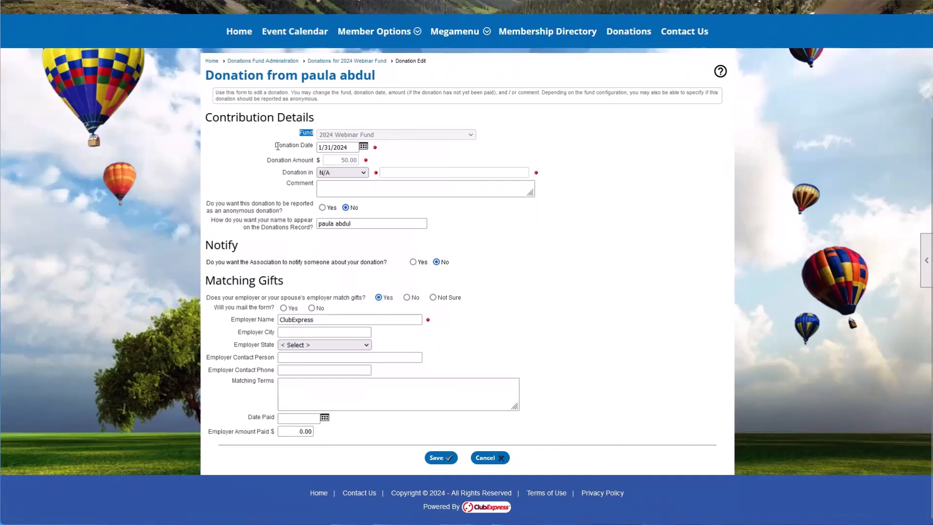
{"action": "left_click_drag", "start_coordinate": [267, 161], "coordinate": [350, 171]}
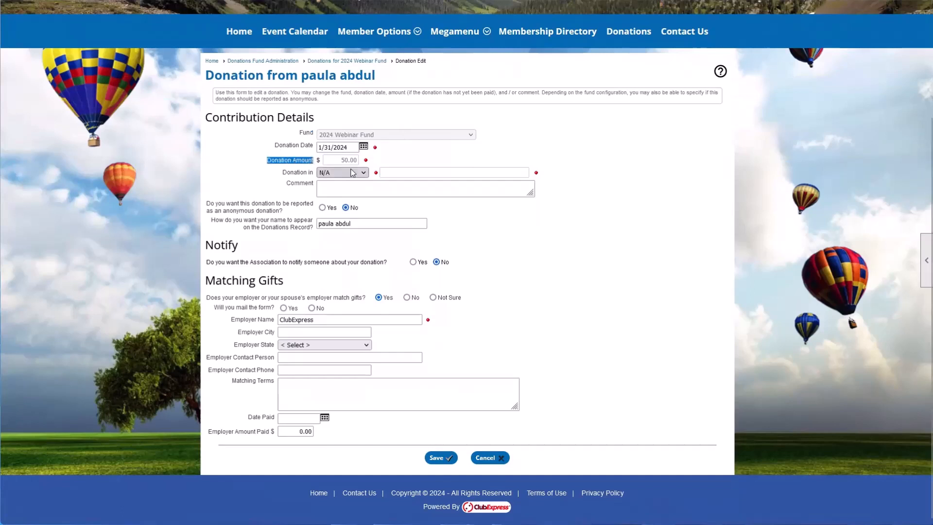
{"action": "left_click", "coordinate": [350, 171]}
{"action": "left_click", "coordinate": [413, 165]}
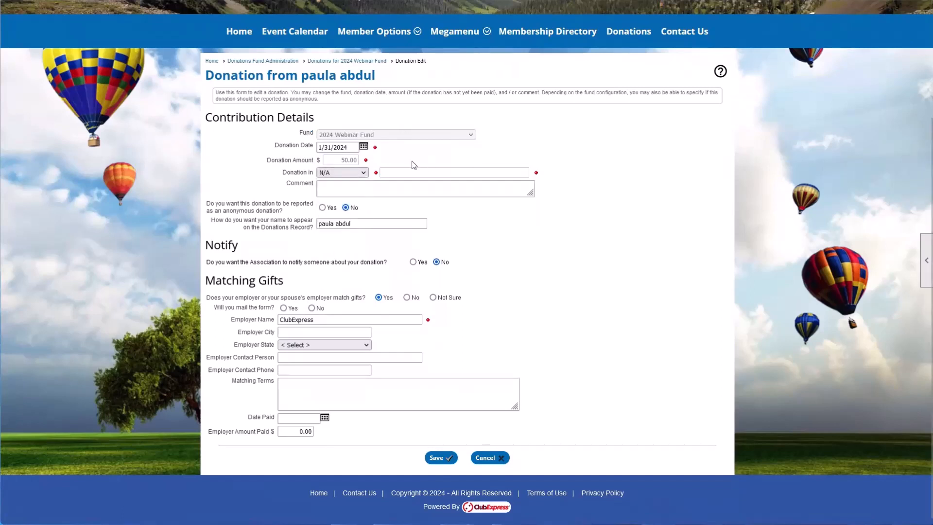
{"action": "left_click", "coordinate": [336, 174]}
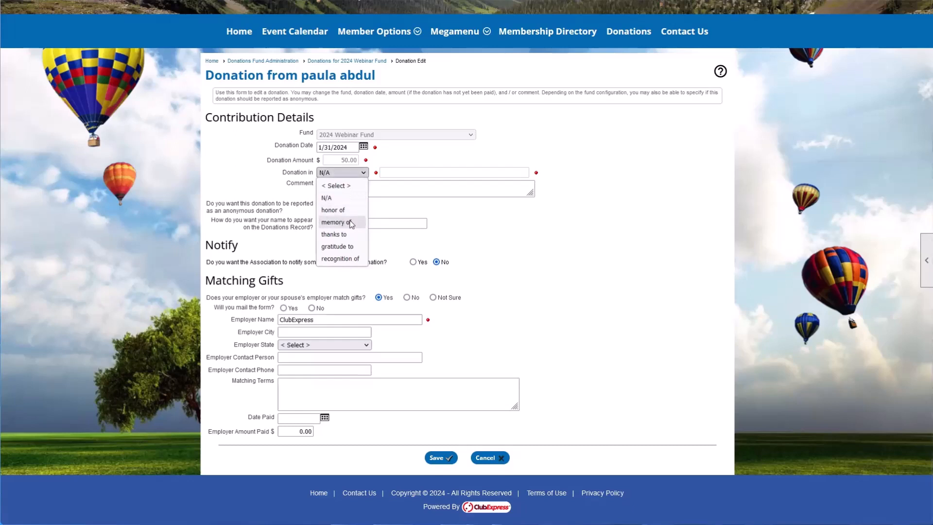
{"action": "left_click", "coordinate": [421, 185]}
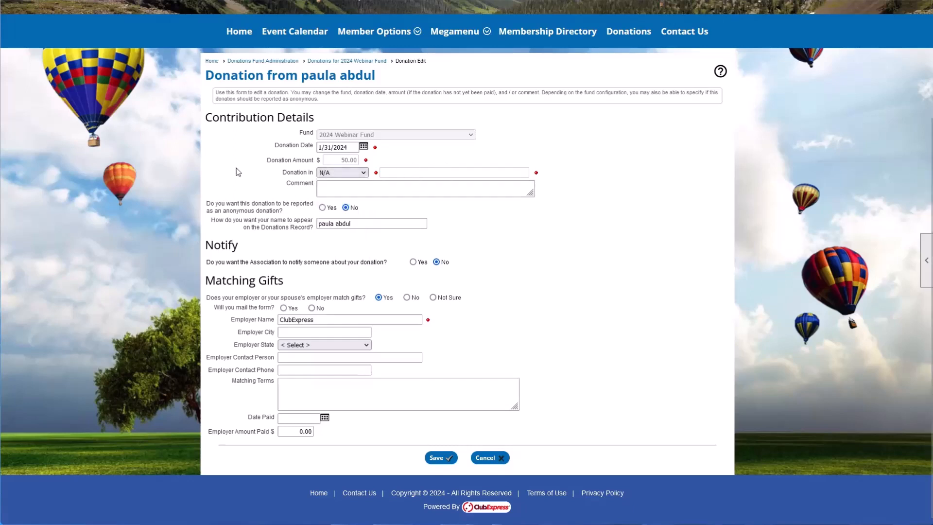
Compare the paid donation's locked contribution fields with its Matching Gifts section, including the employer name.
{"action": "left_click_drag", "start_coordinate": [334, 161], "coordinate": [363, 160]}
{"action": "left_click_drag", "start_coordinate": [314, 132], "coordinate": [303, 132]}
{"action": "left_click_drag", "start_coordinate": [215, 281], "coordinate": [274, 281]}
{"action": "left_click", "coordinate": [273, 281]}
{"action": "double_click", "coordinate": [321, 319]}
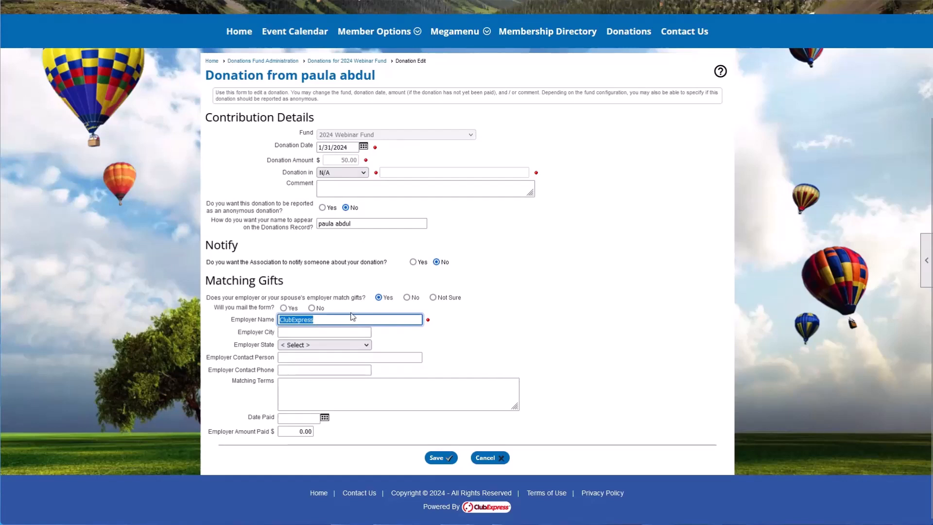
Record the employer's matching payment with a Date Paid of 02/01/2024 and save the donation.
{"action": "left_click", "coordinate": [327, 416]}
{"action": "left_click", "coordinate": [350, 504]}
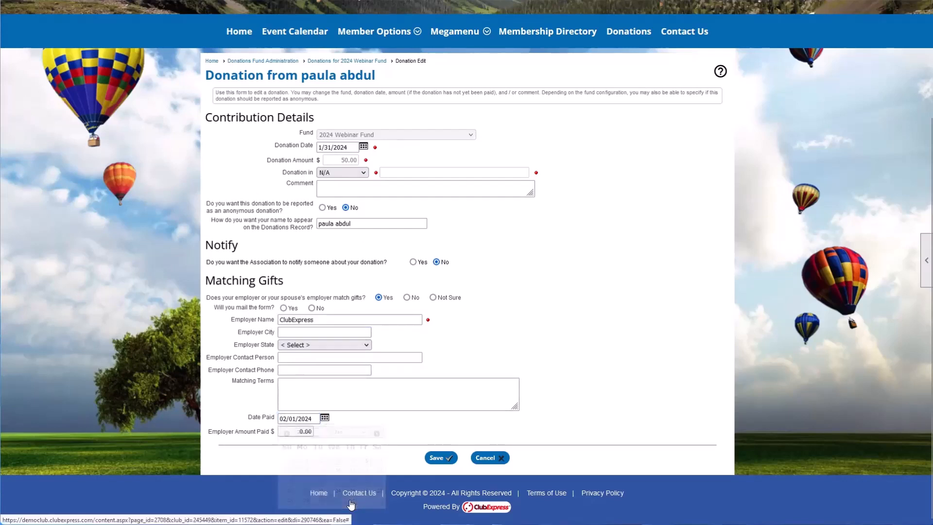
{"action": "left_click_drag", "start_coordinate": [281, 418], "coordinate": [310, 421]}
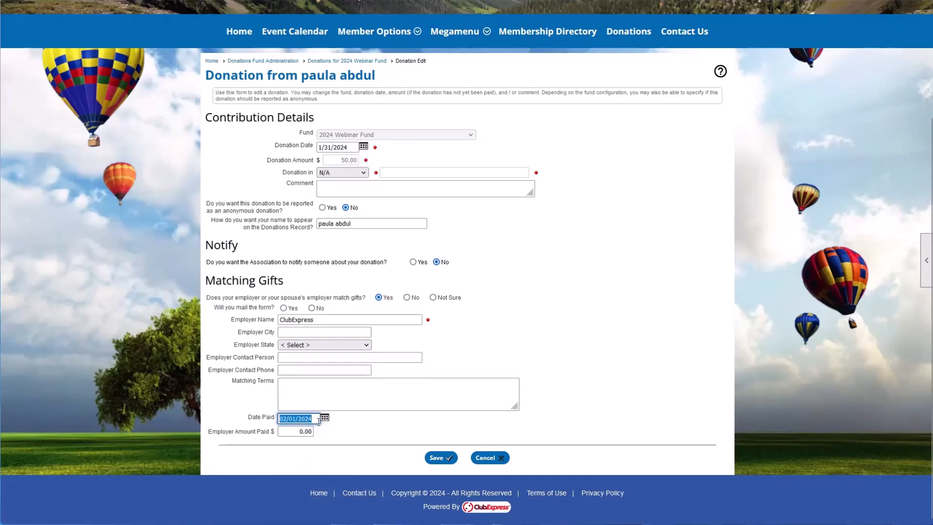
{"action": "double_click", "coordinate": [293, 433]}
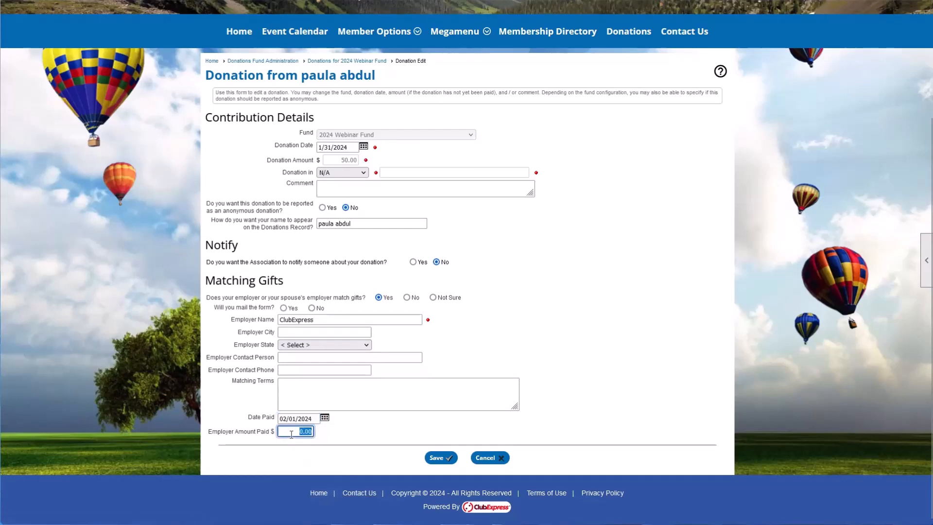
{"action": "left_click", "coordinate": [212, 437]}
{"action": "left_click_drag", "start_coordinate": [210, 436], "coordinate": [251, 432]}
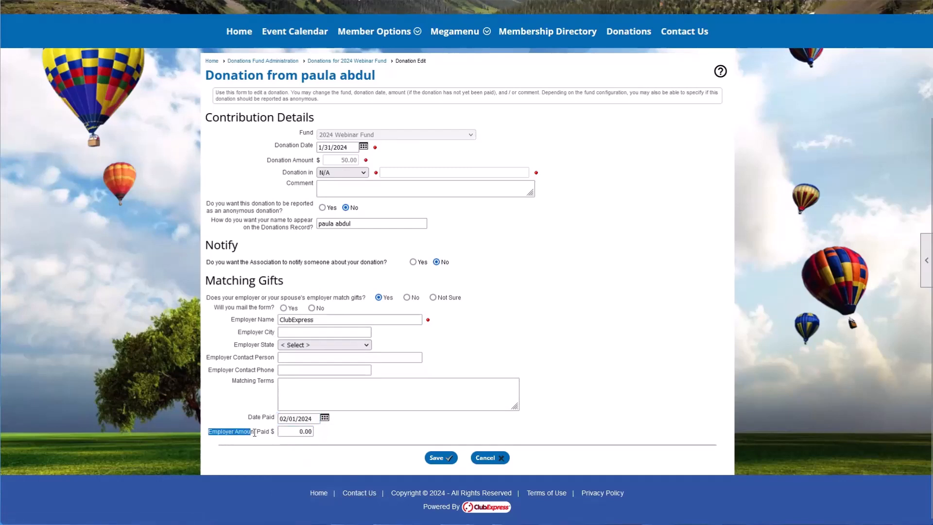
{"action": "left_click", "coordinate": [294, 430]}
{"action": "left_click", "coordinate": [297, 432]}
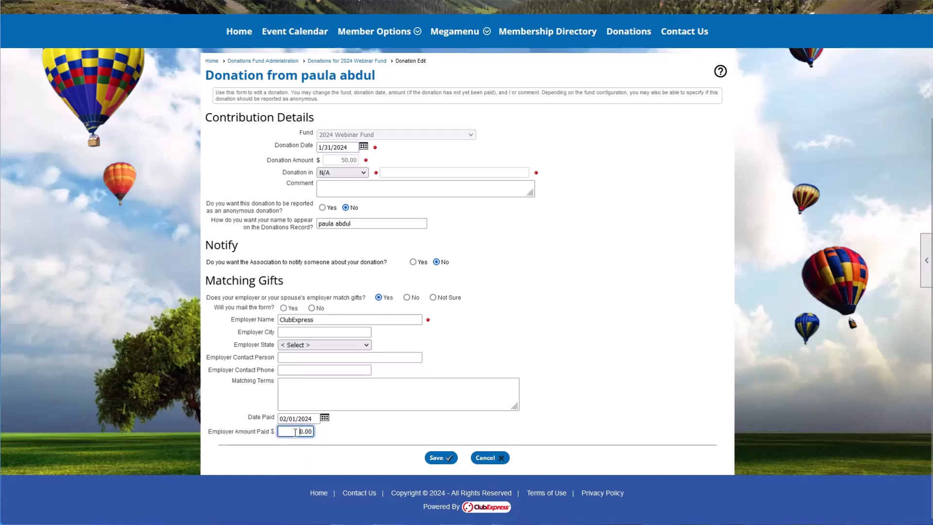
{"action": "left_click", "coordinate": [393, 442]}
{"action": "left_click", "coordinate": [438, 459]}
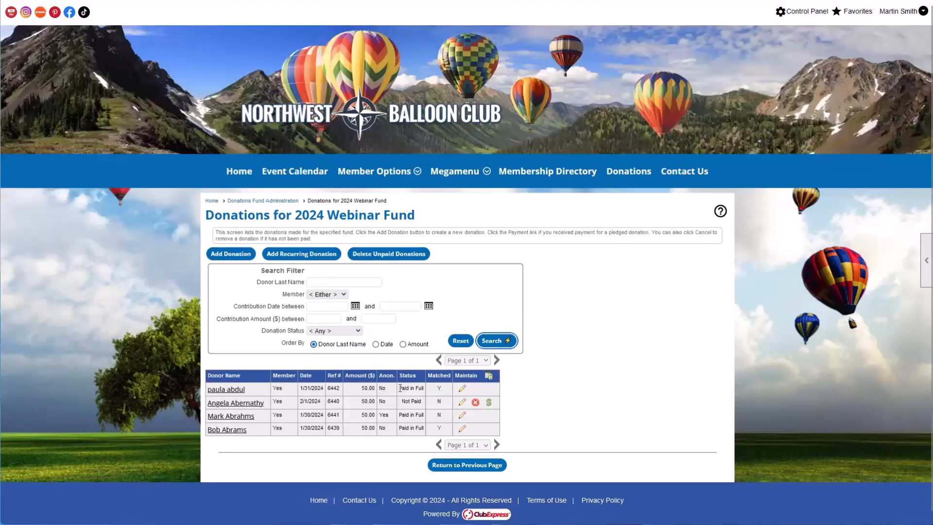
Check the donation amounts and the unpaid status, start cancelling the unpaid donation, and decline the confirmation.
{"action": "left_click_drag", "start_coordinate": [360, 388], "coordinate": [381, 394]}
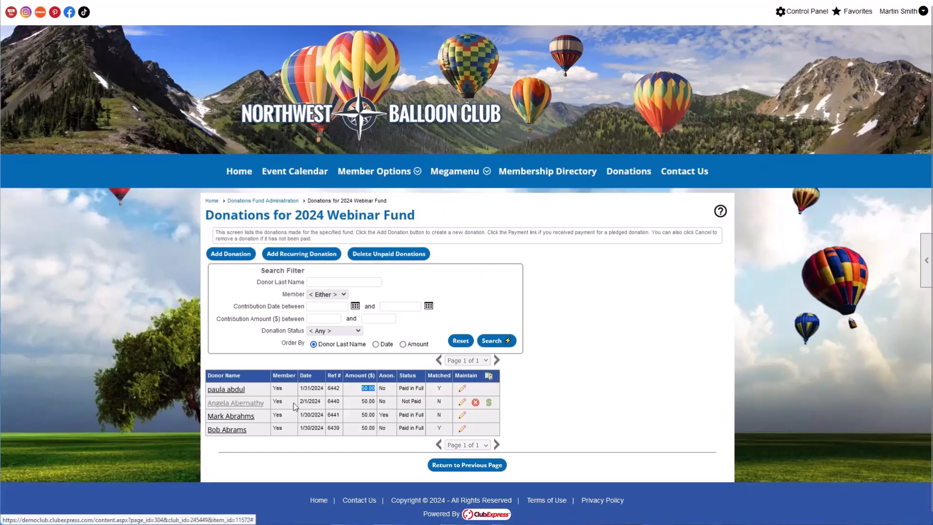
{"action": "double_click", "coordinate": [415, 401]}
{"action": "left_click", "coordinate": [416, 403]}
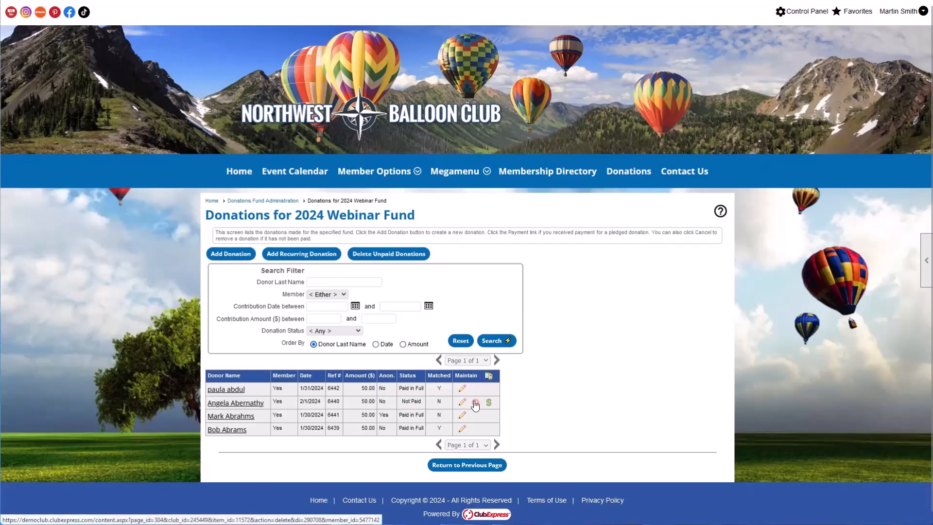
{"action": "left_click", "coordinate": [475, 402]}
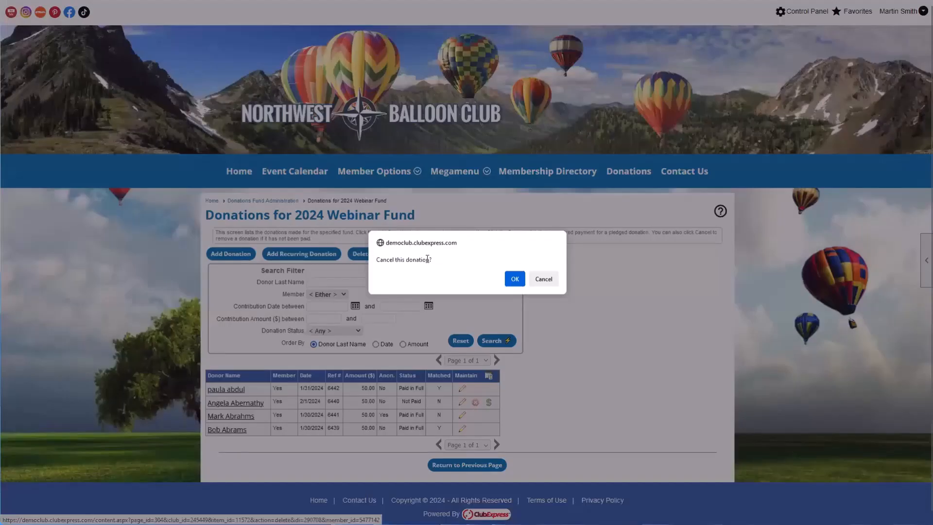
{"action": "left_click", "coordinate": [544, 280]}
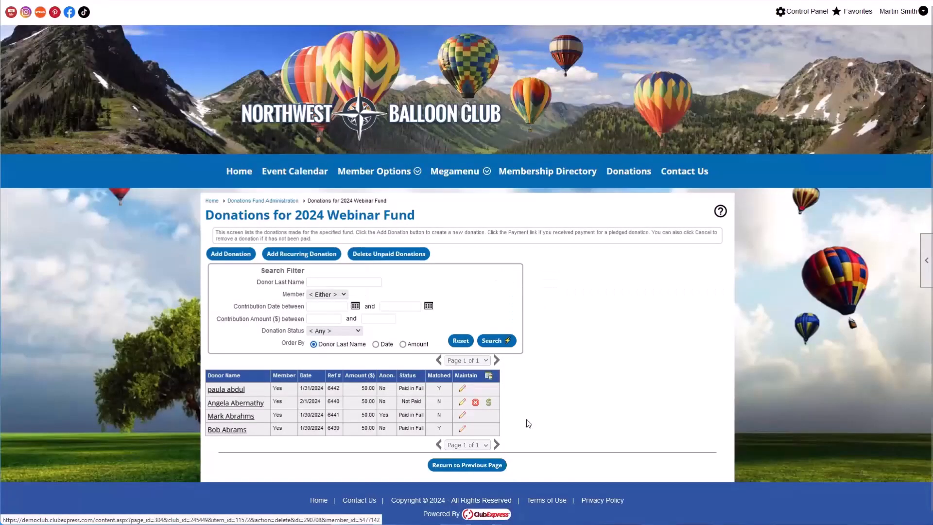
Record payment of the unpaid 50.00 donation to the 2024 Webinar Fund using the Received Check payment method.
{"action": "left_click", "coordinate": [490, 402]}
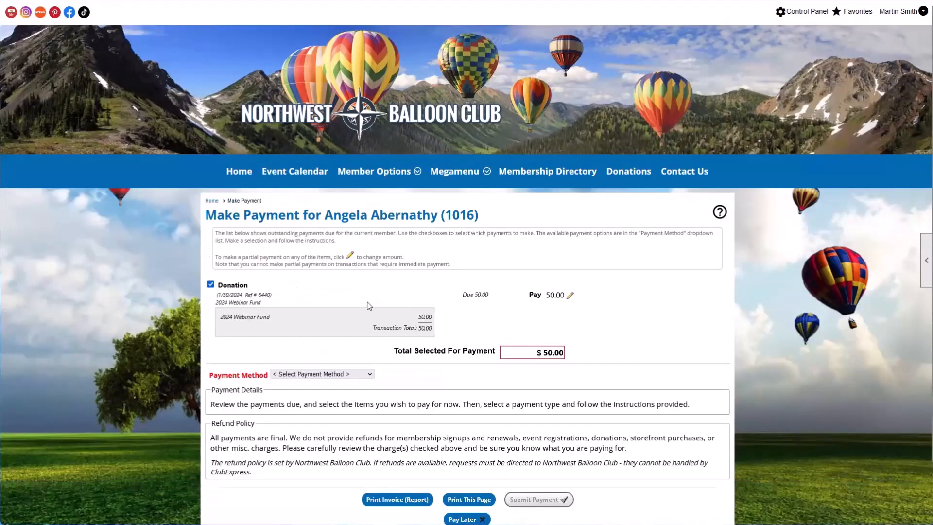
{"action": "scroll", "coordinate": [371, 305], "scroll_direction": "down", "scroll_amount": 1}
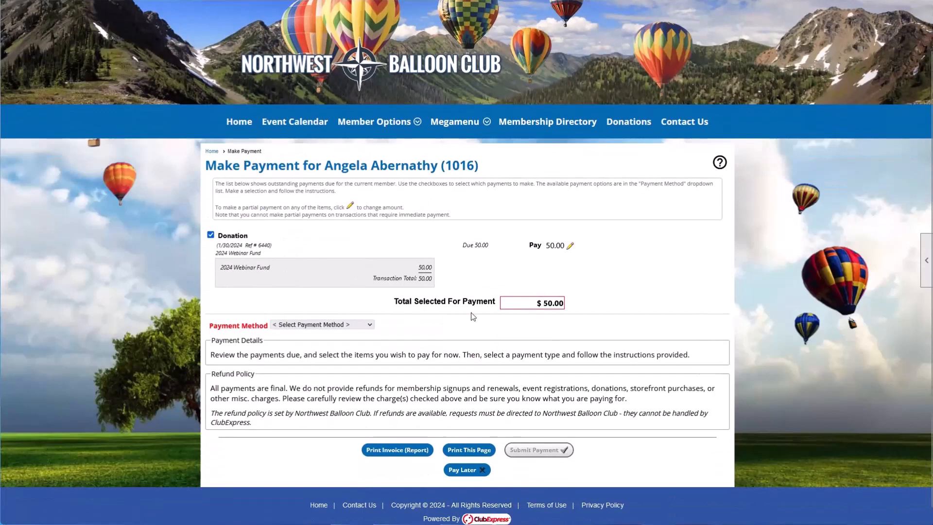
{"action": "left_click_drag", "start_coordinate": [330, 165], "coordinate": [424, 182]}
{"action": "left_click", "coordinate": [424, 182]}
{"action": "left_click", "coordinate": [318, 325]}
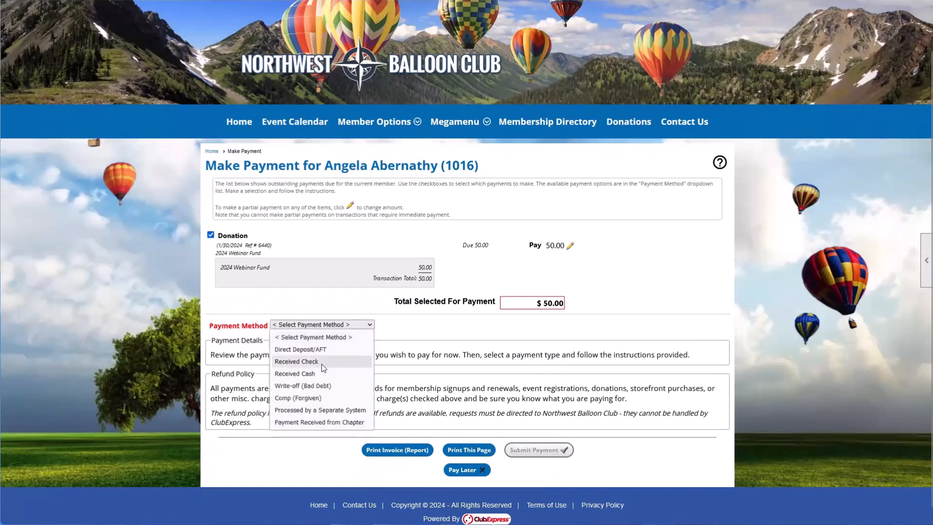
{"action": "left_click", "coordinate": [325, 367]}
{"action": "scroll", "coordinate": [355, 357], "scroll_direction": "down", "scroll_amount": 2}
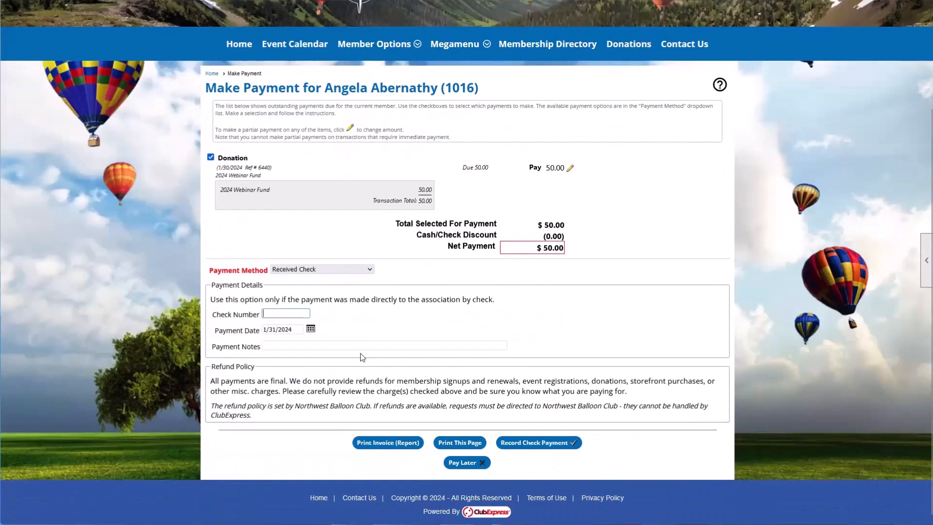
{"action": "left_click", "coordinate": [516, 443]}
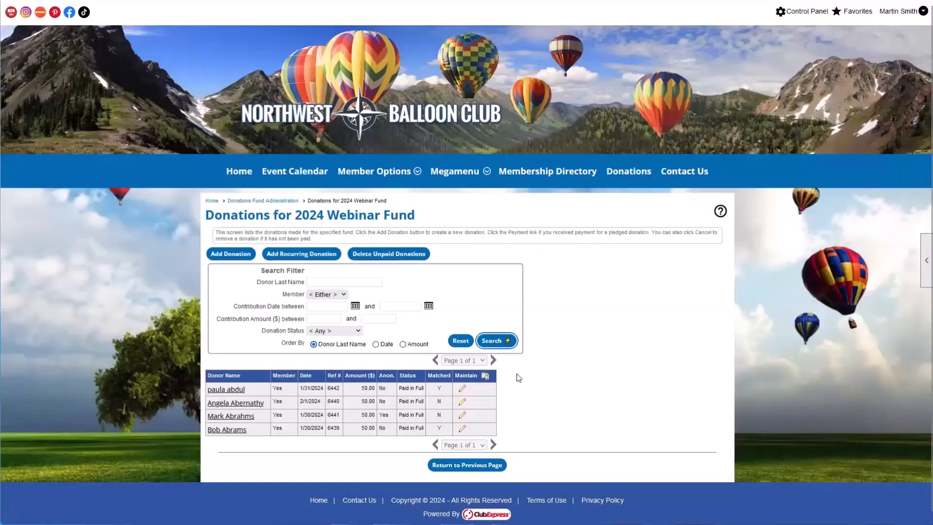
Check the date, amount, payment status and matching state of the 2/1/2024 donation in the fund's list.
{"action": "left_click_drag", "start_coordinate": [331, 394], "coordinate": [430, 396]}
{"action": "left_click", "coordinate": [423, 393]}
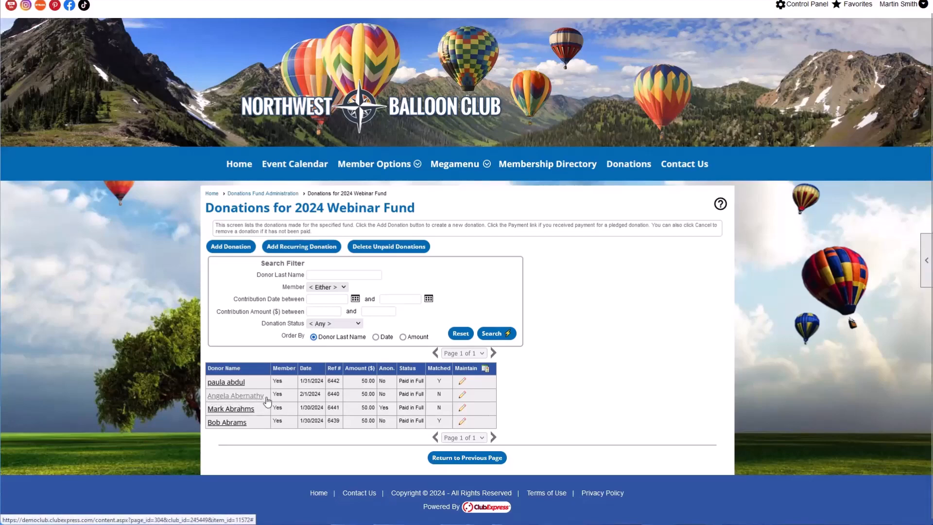
{"action": "left_click_drag", "start_coordinate": [295, 396], "coordinate": [433, 397]}
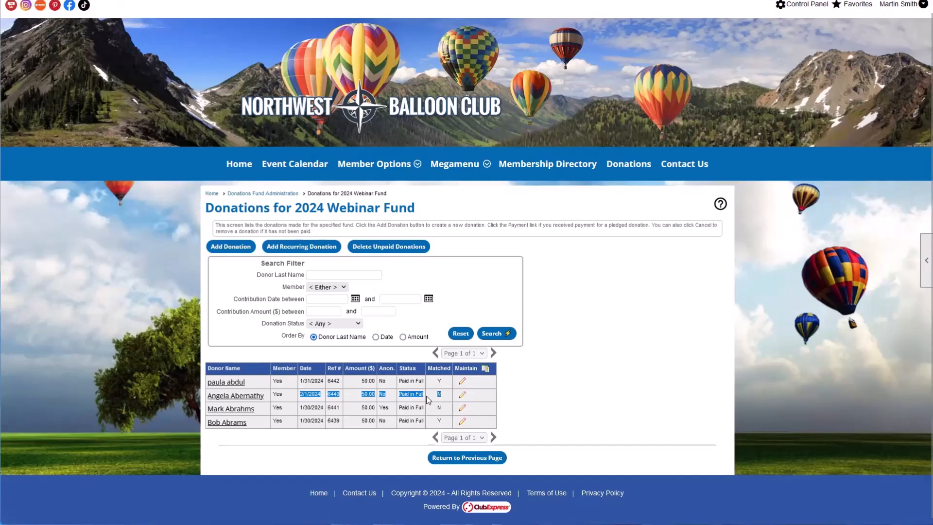
Leave the donation list and open the People section of the Control Panel.
{"action": "left_click", "coordinate": [231, 399]}
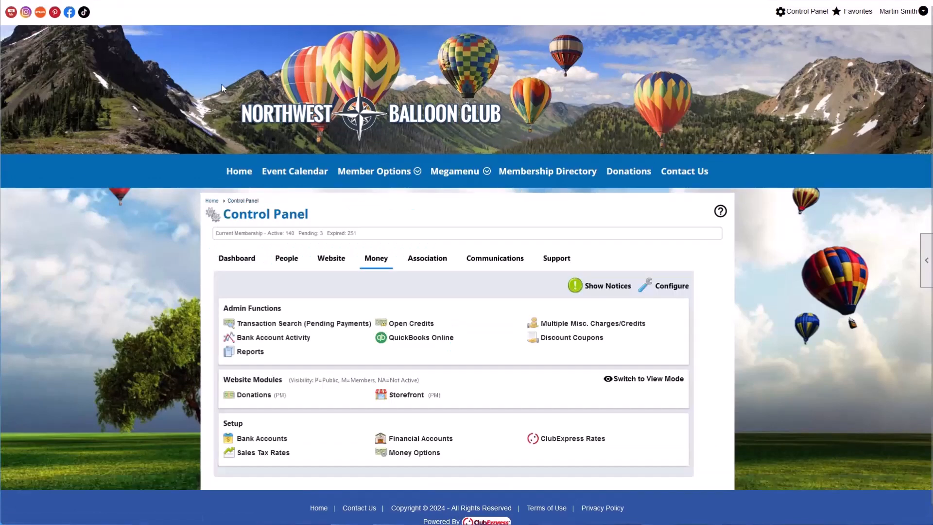
{"action": "left_click", "coordinate": [279, 265]}
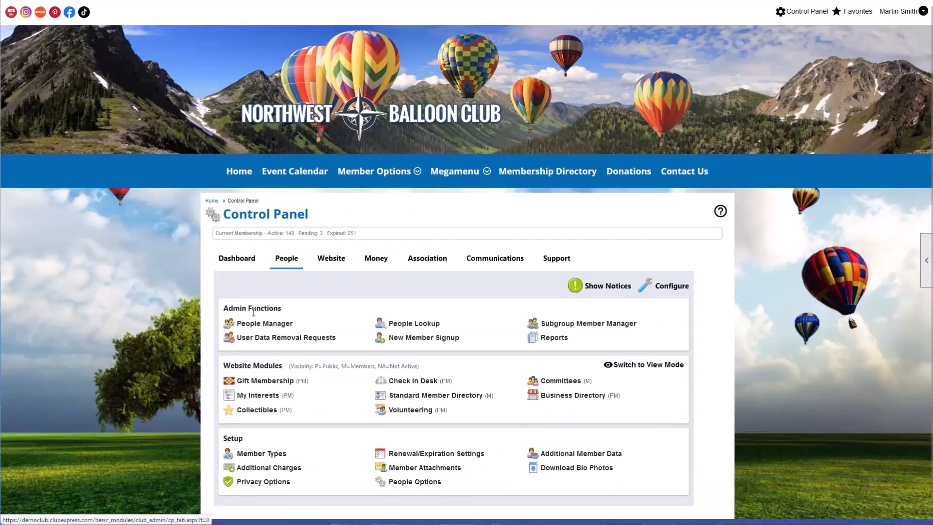
Search People Manager for the member by last name, correcting the misspelled entry.
{"action": "left_click", "coordinate": [250, 324]}
{"action": "left_click", "coordinate": [299, 354]}
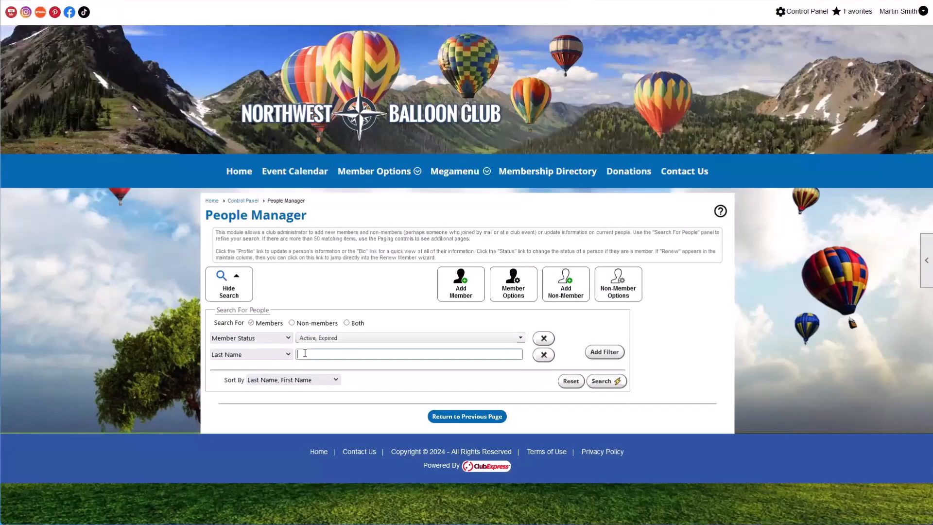
{"action": "type", "text": "abernathyt"}
{"action": "key", "text": "Return"}
{"action": "left_click", "coordinate": [336, 355]}
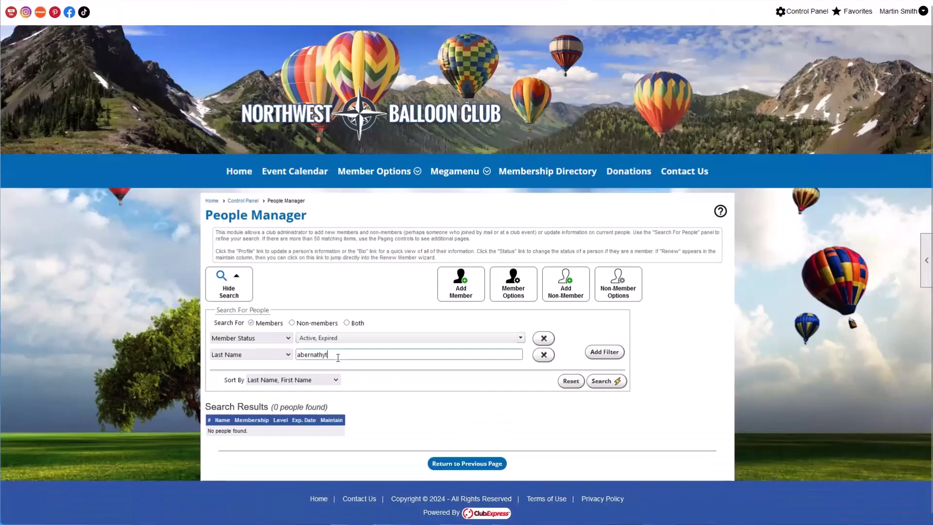
{"action": "key", "text": "BackSpace"}
{"action": "key", "text": "Return"}
{"action": "left_click_drag", "start_coordinate": [225, 439], "coordinate": [276, 442]}
{"action": "left_click", "coordinate": [277, 442]}
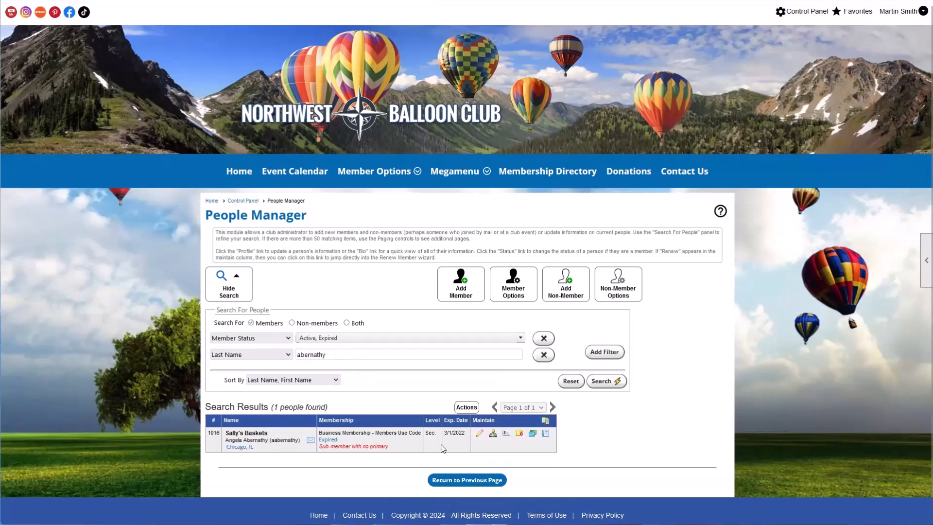
Open the found member's profile and go to their Payment/Credit History.
{"action": "left_click", "coordinate": [479, 434]}
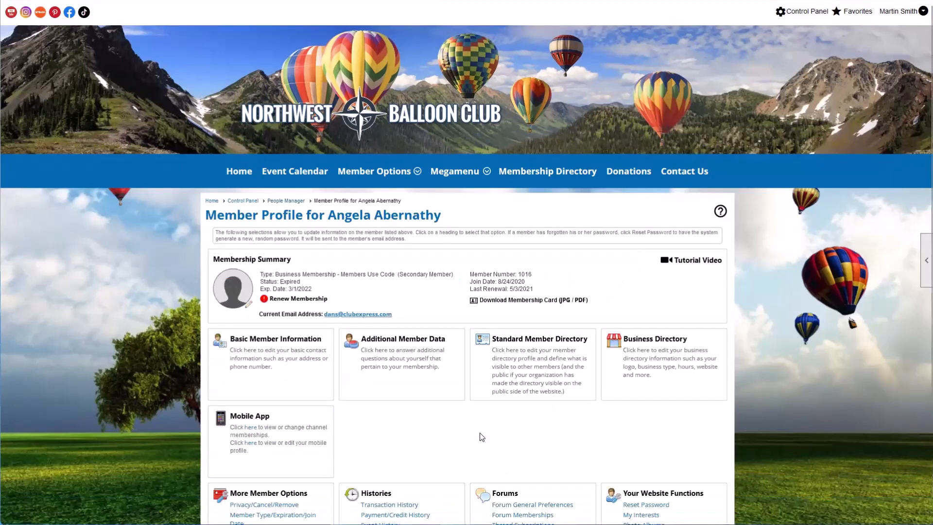
{"action": "scroll", "coordinate": [481, 436], "scroll_direction": "down", "scroll_amount": 1}
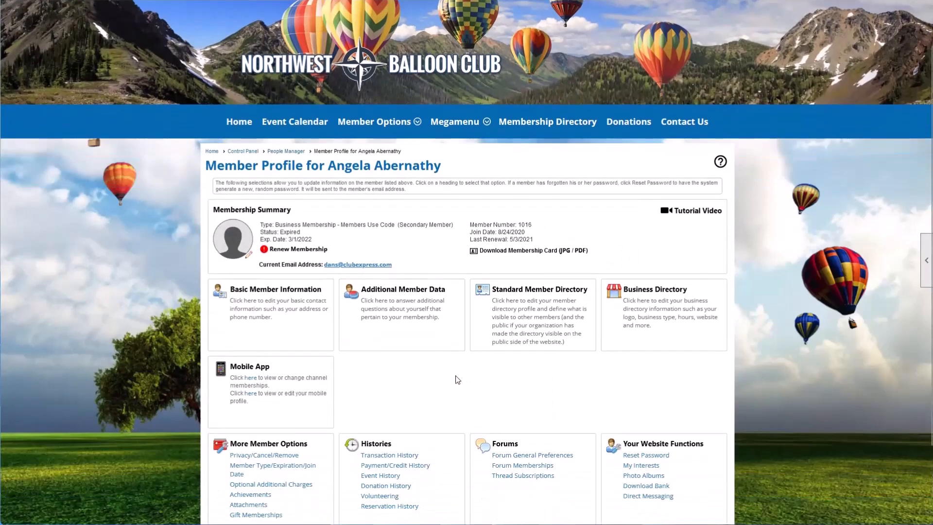
{"action": "scroll", "coordinate": [458, 377], "scroll_direction": "down", "scroll_amount": 1}
{"action": "left_click", "coordinate": [400, 415]}
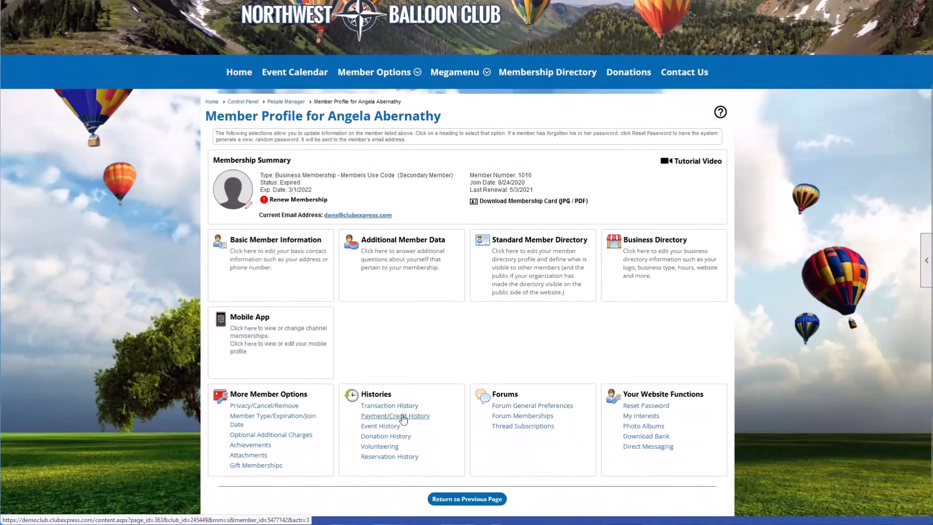
Delete the member's 1/31/2024 check payment from the Payments list and confirm the deletion.
{"action": "left_click_drag", "start_coordinate": [239, 307], "coordinate": [308, 309]}
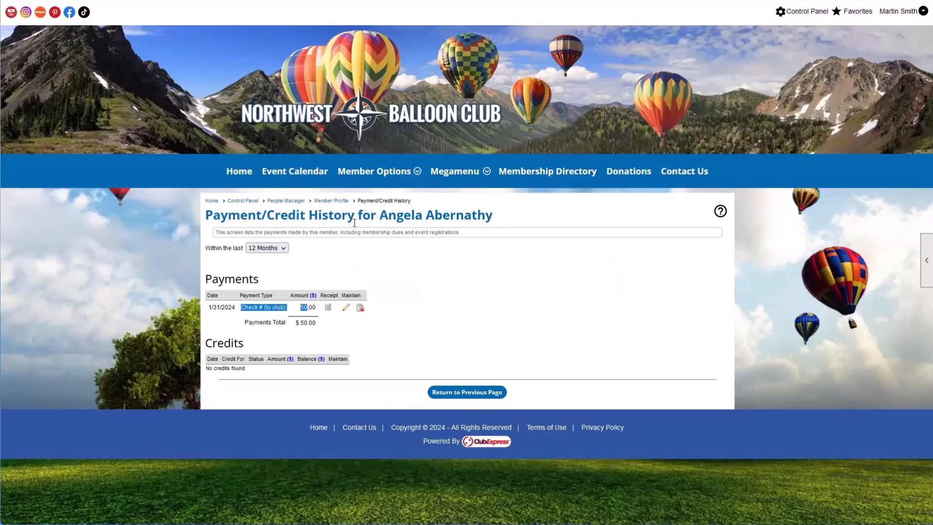
{"action": "left_click_drag", "start_coordinate": [380, 215], "coordinate": [493, 220]}
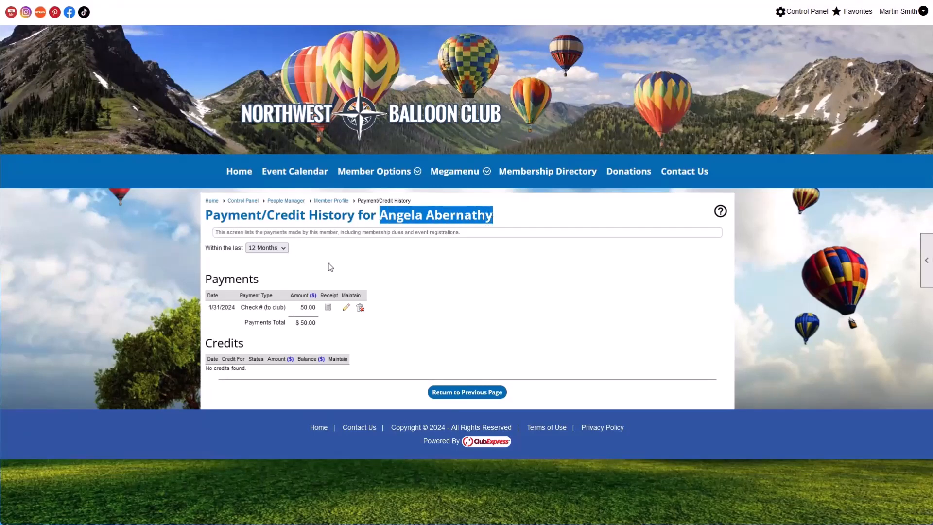
{"action": "left_click_drag", "start_coordinate": [210, 306], "coordinate": [317, 310]}
{"action": "left_click", "coordinate": [310, 306]}
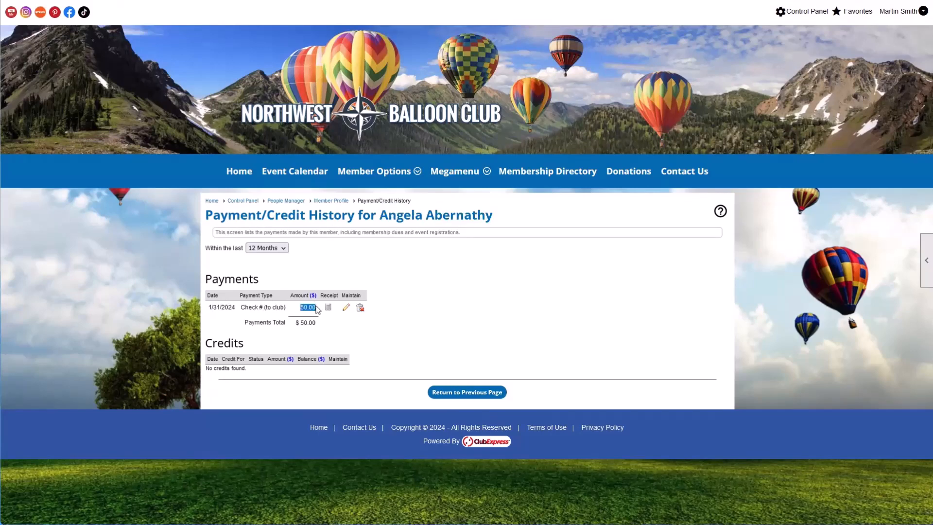
{"action": "left_click", "coordinate": [359, 308]}
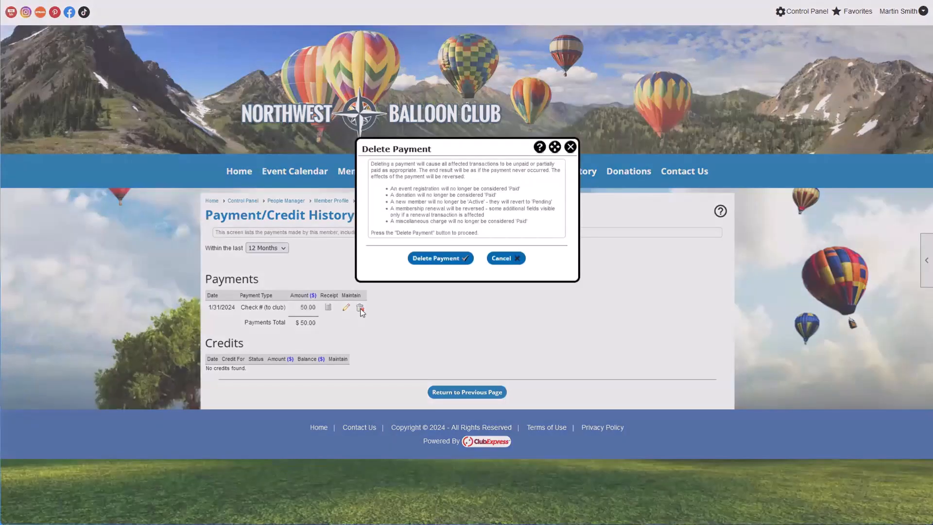
{"action": "left_click", "coordinate": [420, 262]}
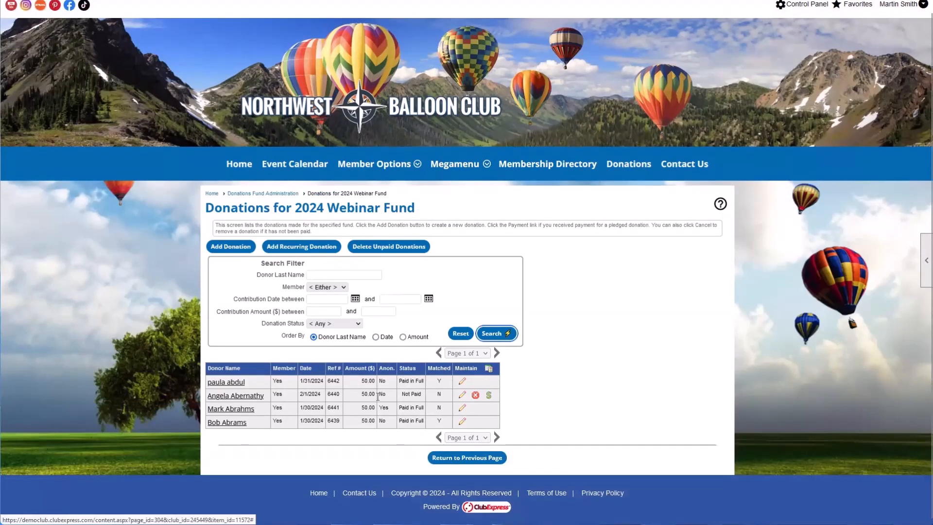
Try changing the unpaid donation's fund to Fly-In Hosting and its amount, and discard the edits.
{"action": "left_click_drag", "start_coordinate": [401, 393], "coordinate": [421, 395]}
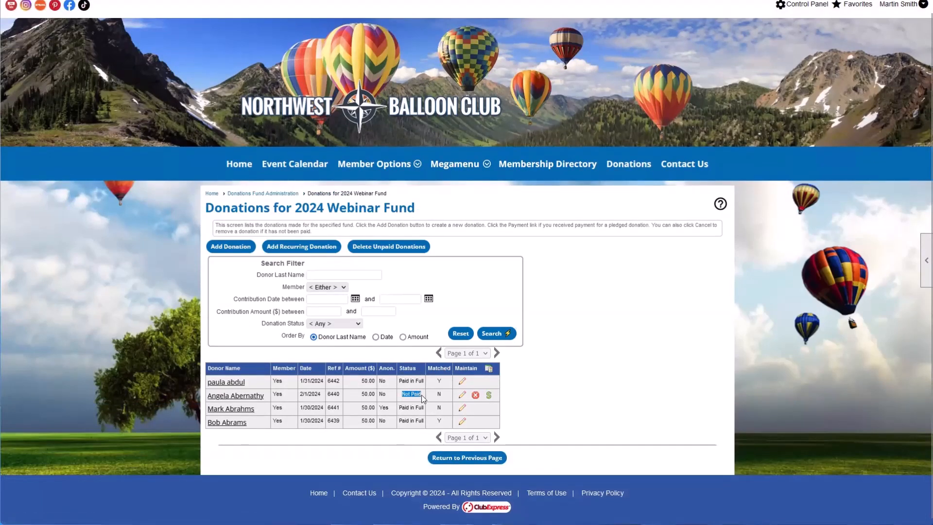
{"action": "left_click", "coordinate": [489, 397]}
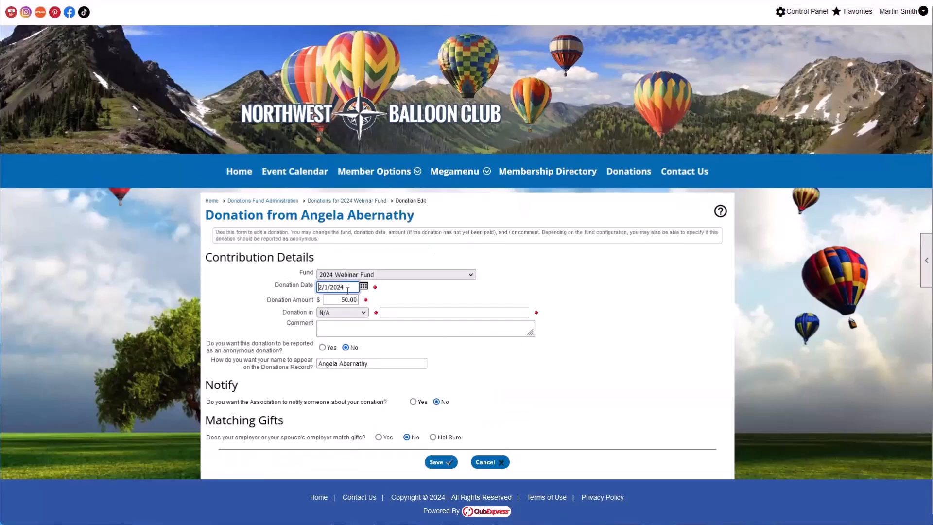
{"action": "left_click", "coordinate": [401, 279]}
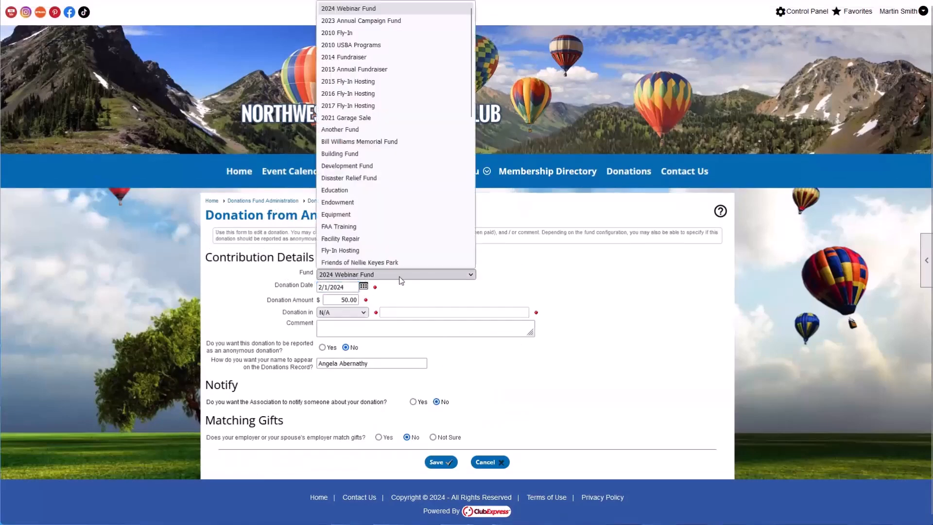
{"action": "left_click", "coordinate": [391, 248]}
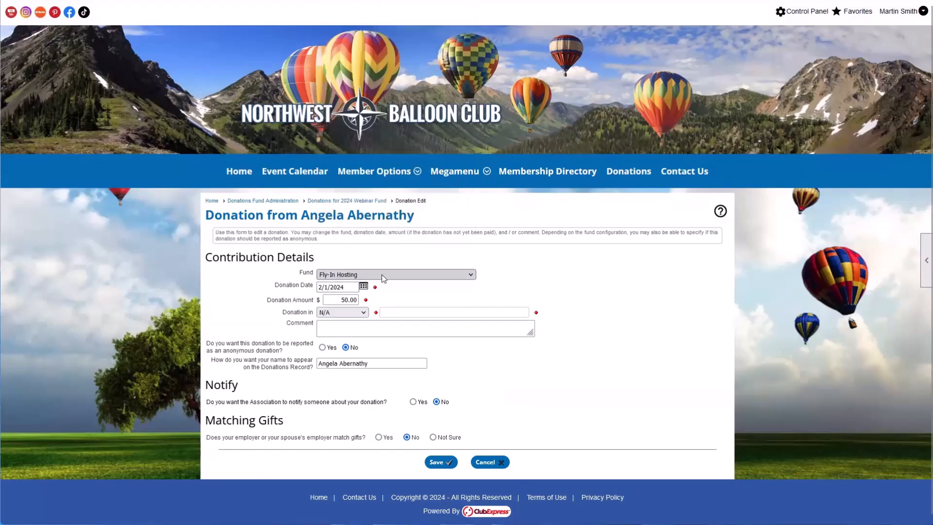
{"action": "left_click", "coordinate": [325, 300]}
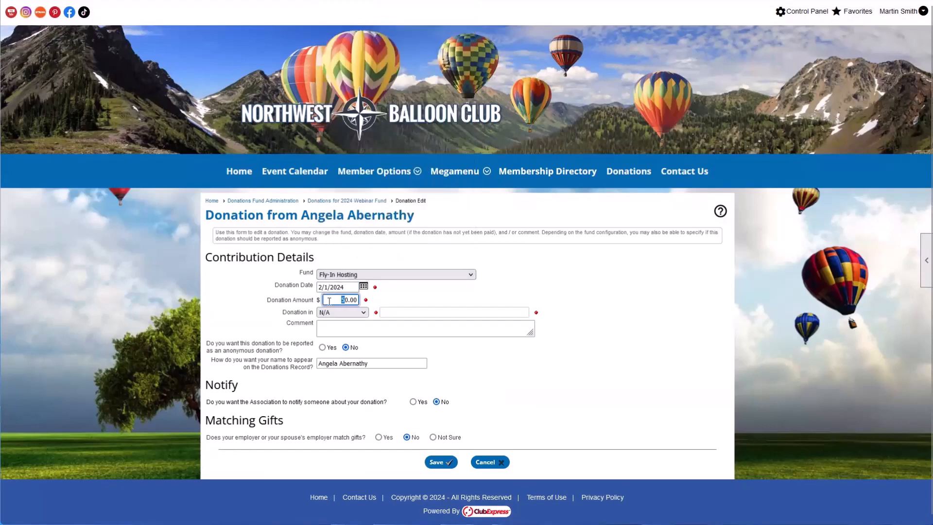
{"action": "type", "text": "10"}
{"action": "left_click", "coordinate": [368, 306]}
{"action": "left_click", "coordinate": [500, 463]}
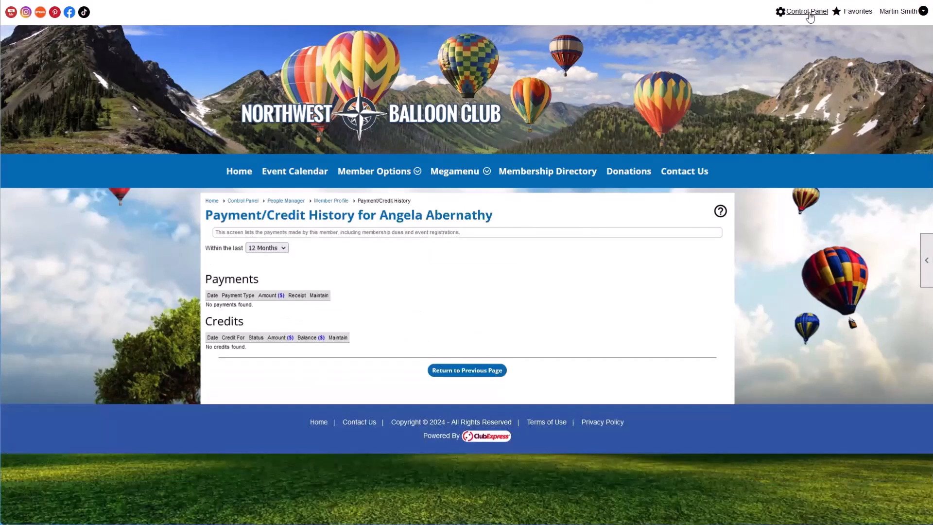
Go to the Control Panel's website setup and open the Menus page listing the Member and Public menus.
{"action": "left_click", "coordinate": [809, 14]}
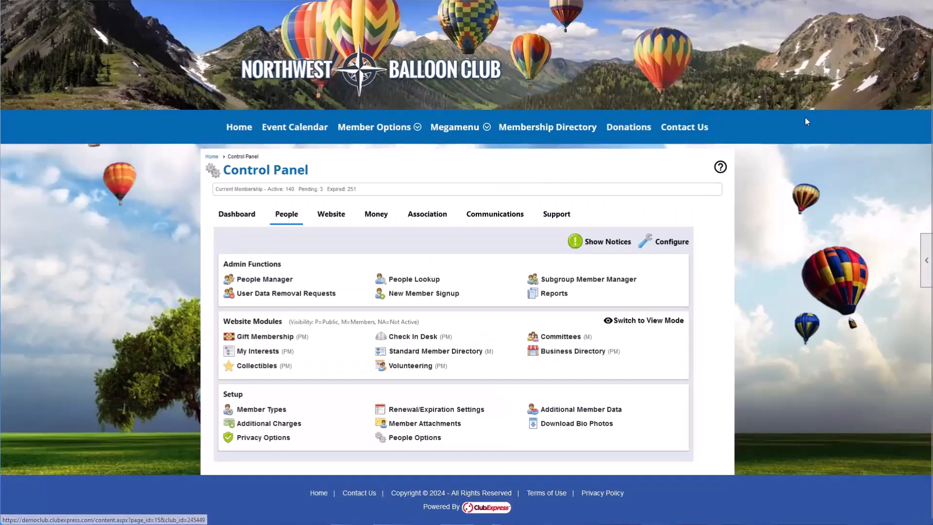
{"action": "left_click", "coordinate": [336, 217]}
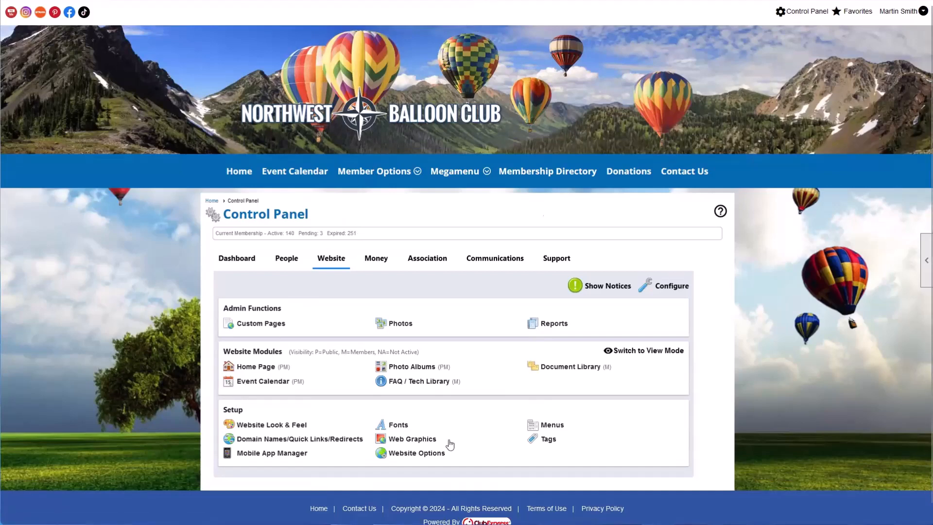
{"action": "left_click", "coordinate": [554, 427]}
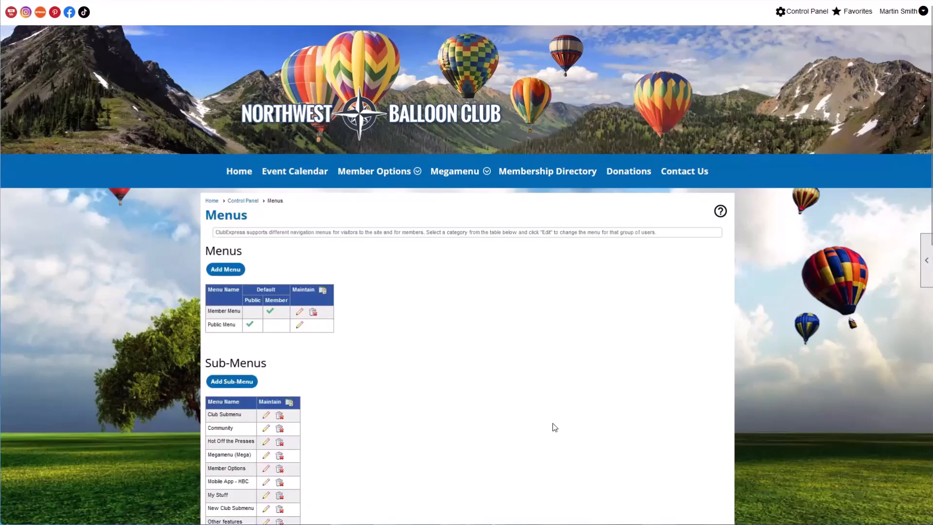
{"action": "scroll", "coordinate": [549, 423], "scroll_direction": "down", "scroll_amount": 2}
{"action": "left_click_drag", "start_coordinate": [211, 212], "coordinate": [235, 229]}
{"action": "left_click", "coordinate": [206, 222]}
{"action": "left_click", "coordinate": [241, 216]}
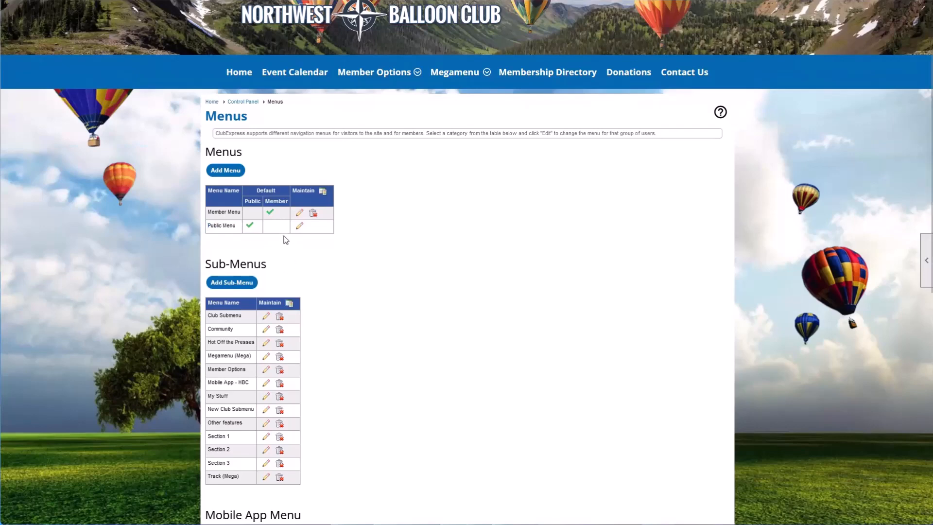
Open the Member Menu in the Menu Builder and compare its available and selected items with the site navigation.
{"action": "left_click", "coordinate": [299, 213]}
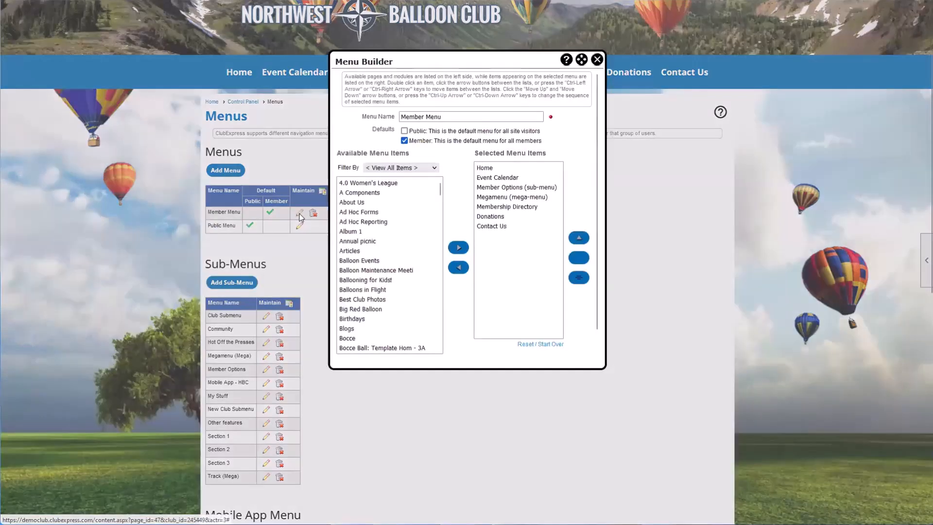
{"action": "left_click_drag", "start_coordinate": [377, 192], "coordinate": [377, 335]}
{"action": "left_click", "coordinate": [384, 204]}
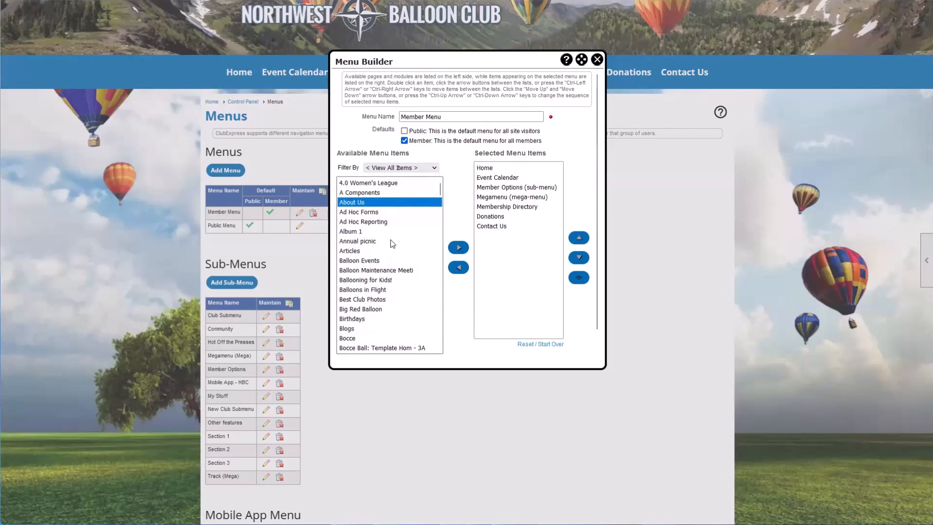
{"action": "left_click_drag", "start_coordinate": [474, 153], "coordinate": [538, 154]}
{"action": "left_click", "coordinate": [488, 170]}
{"action": "key", "text": "Down"}
{"action": "key", "text": "Down"}
{"action": "key", "text": "Down"}
{"action": "key", "text": "Down"}
{"action": "key", "text": "Down"}
{"action": "key", "text": "Down"}
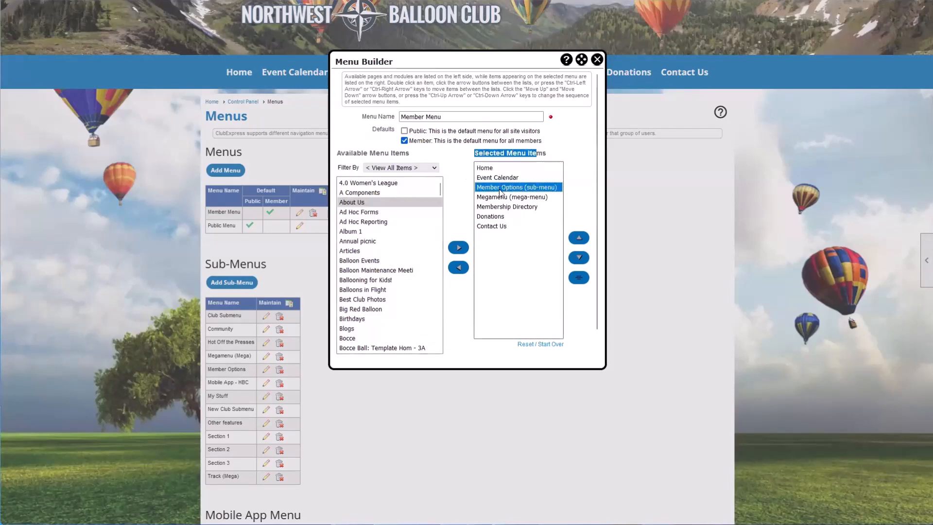
{"action": "left_click_drag", "start_coordinate": [474, 60], "coordinate": [456, 149]}
{"action": "left_click", "coordinate": [476, 259]}
{"action": "left_click", "coordinate": [477, 269]}
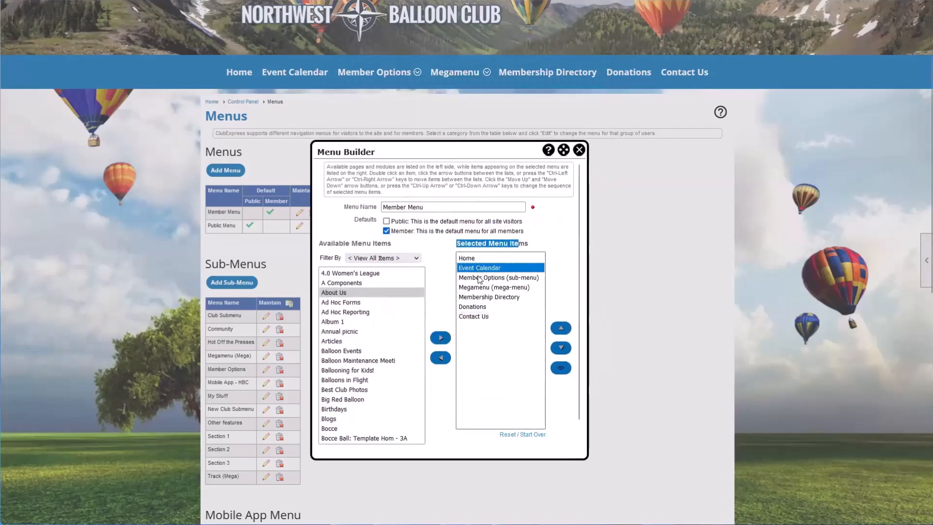
{"action": "left_click", "coordinate": [478, 278]}
{"action": "left_click", "coordinate": [478, 298]}
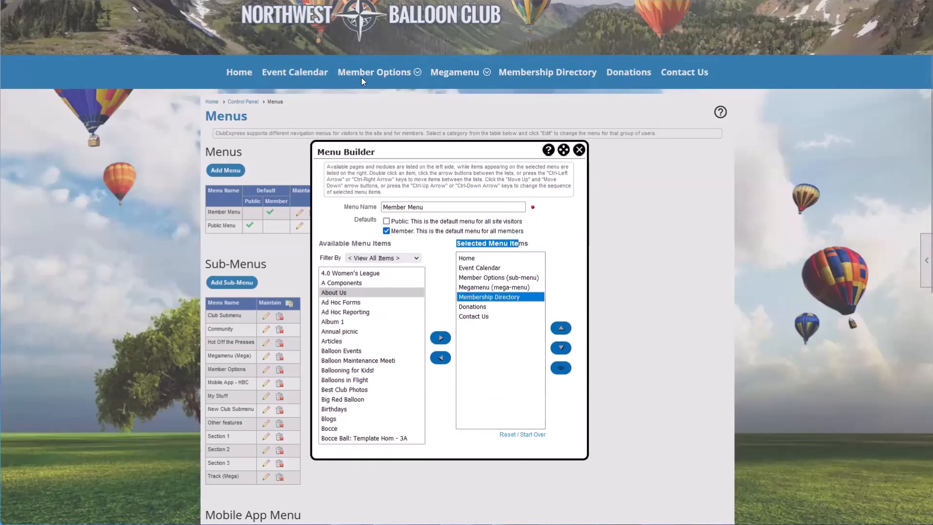
Remove Donations from the Member Menu's selected items and save the menu.
{"action": "left_click", "coordinate": [479, 308]}
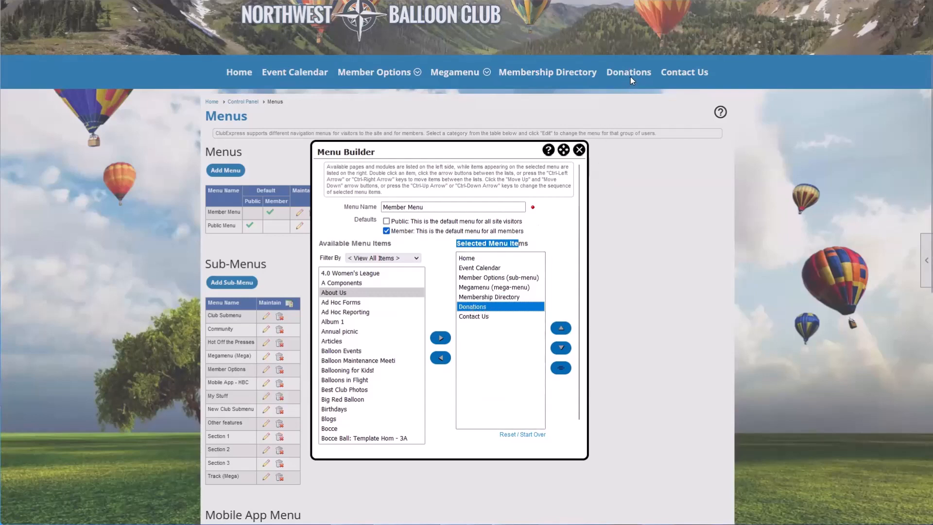
{"action": "double_click", "coordinate": [485, 303]}
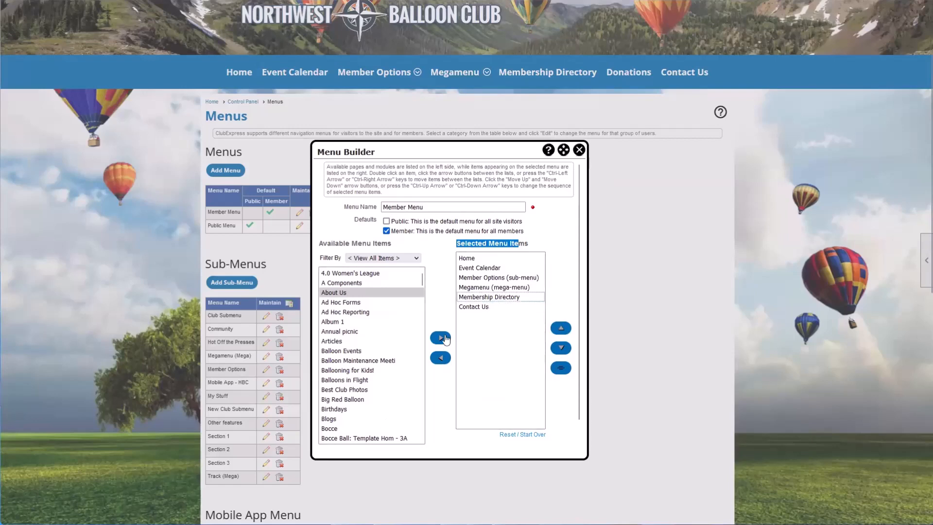
{"action": "scroll", "coordinate": [440, 388], "scroll_direction": "down", "scroll_amount": 2}
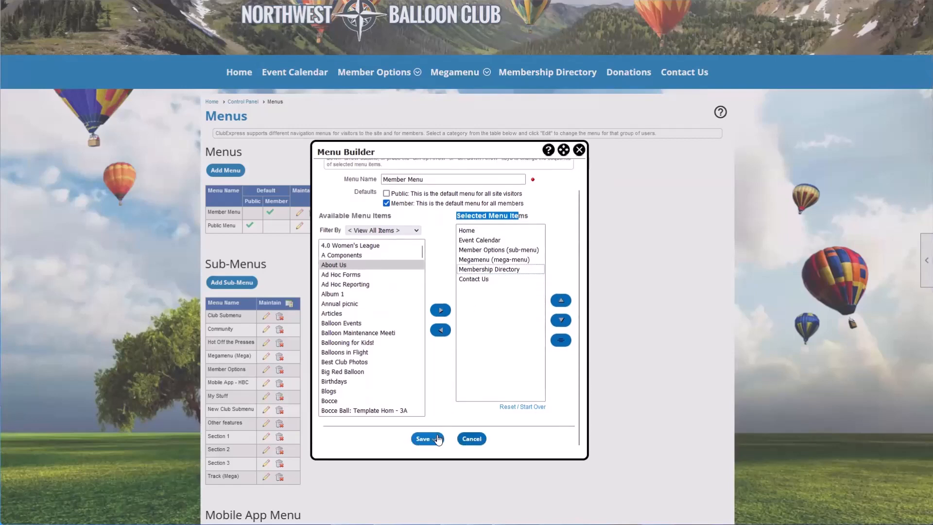
{"action": "left_click", "coordinate": [422, 439]}
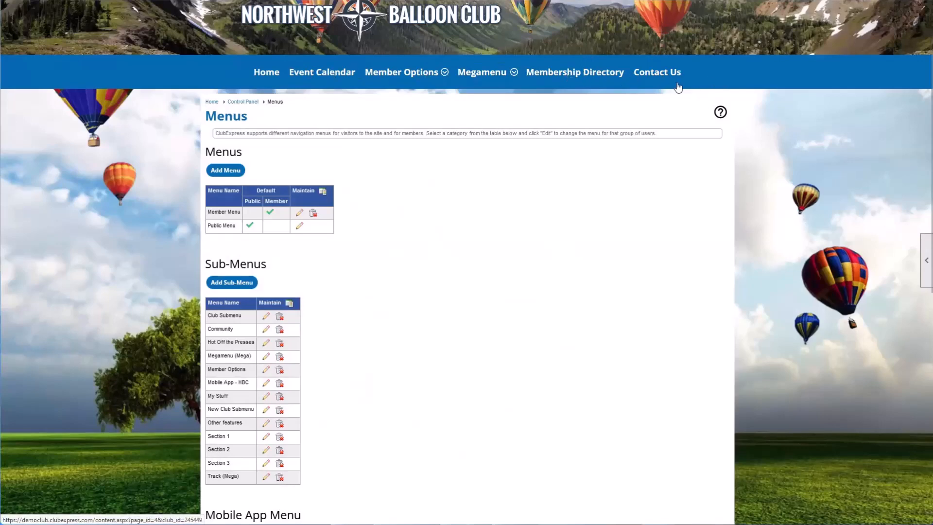
Reopen the Member Menu for editing and add Donations from the available items to the selected items.
{"action": "left_click", "coordinate": [300, 213]}
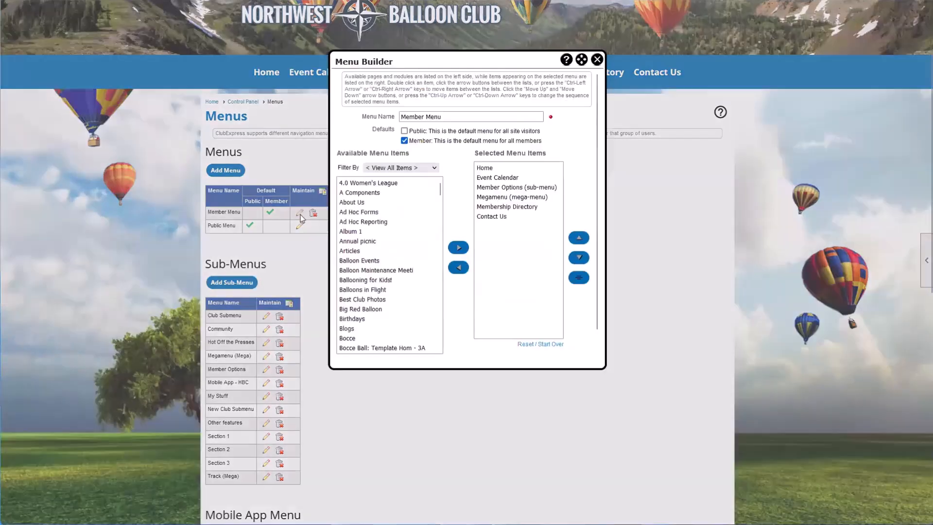
{"action": "left_click", "coordinate": [375, 212]}
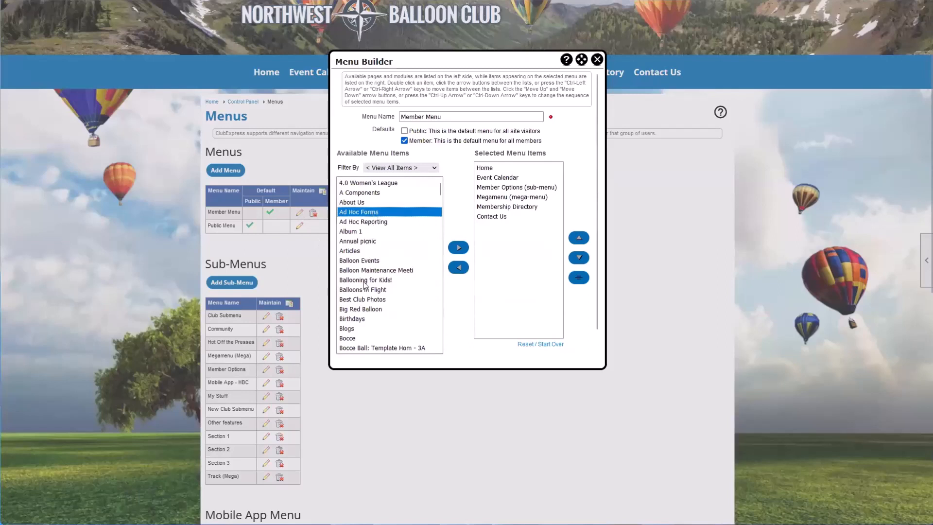
{"action": "scroll", "coordinate": [366, 277], "scroll_direction": "down", "scroll_amount": 10}
{"action": "scroll", "coordinate": [373, 247], "scroll_direction": "down", "scroll_amount": 2}
{"action": "scroll", "coordinate": [373, 248], "scroll_direction": "up", "scroll_amount": 4}
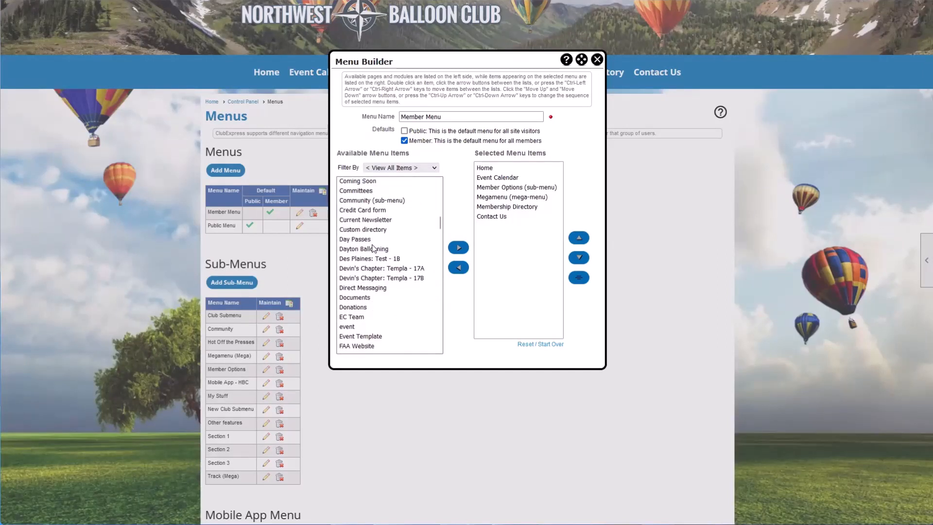
{"action": "left_click", "coordinate": [366, 309]}
{"action": "double_click", "coordinate": [367, 309]}
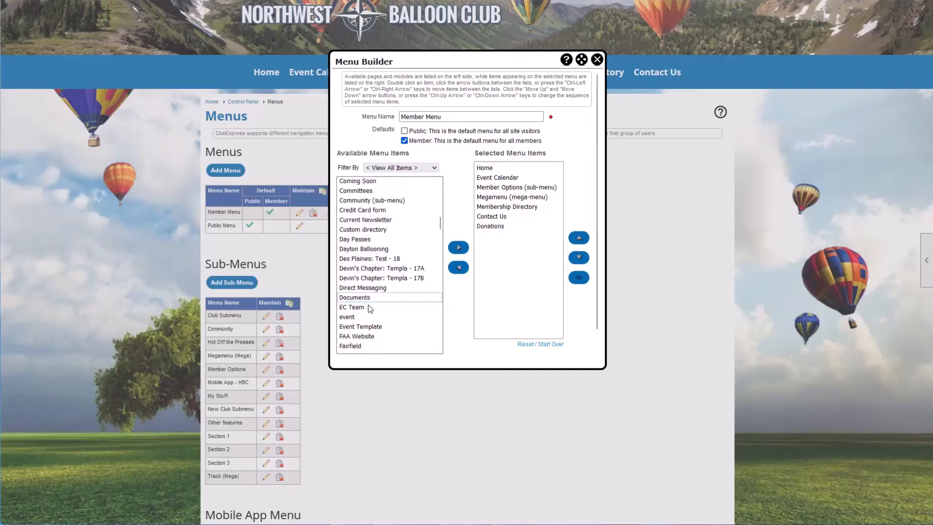
Move Donations above Contact Us in the Member Menu's selected items, save the menu, and follow the Donations link in the site navigation.
{"action": "left_click", "coordinate": [492, 226]}
{"action": "left_click", "coordinate": [572, 239]}
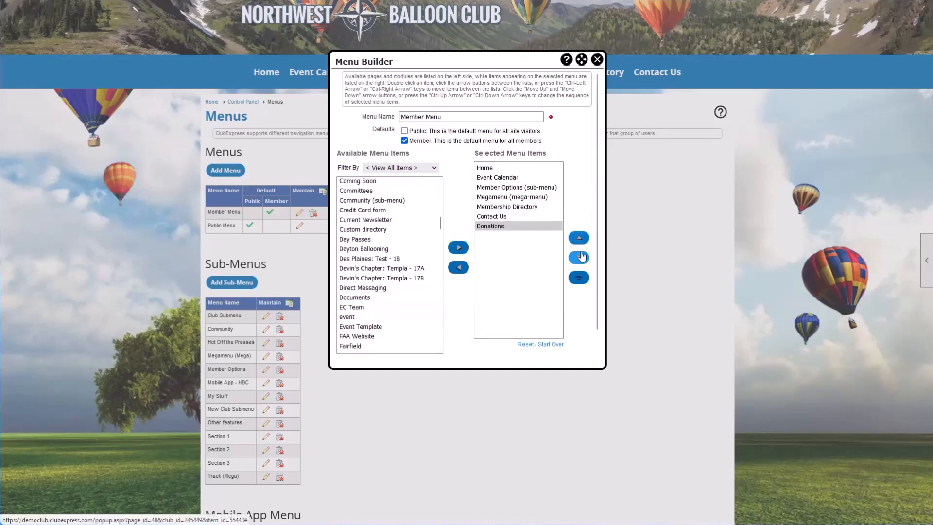
{"action": "scroll", "coordinate": [428, 292], "scroll_direction": "down", "scroll_amount": 6}
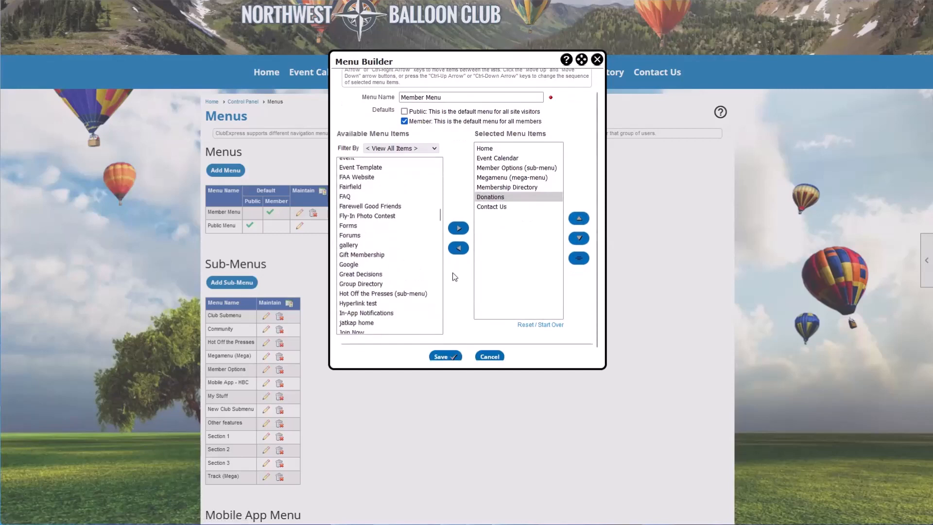
{"action": "left_click", "coordinate": [442, 349]}
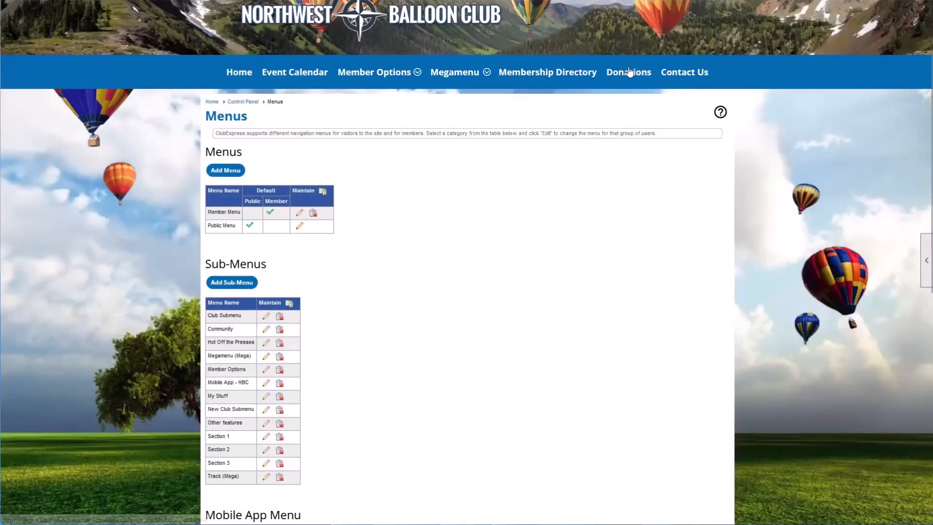
{"action": "left_click", "coordinate": [628, 74]}
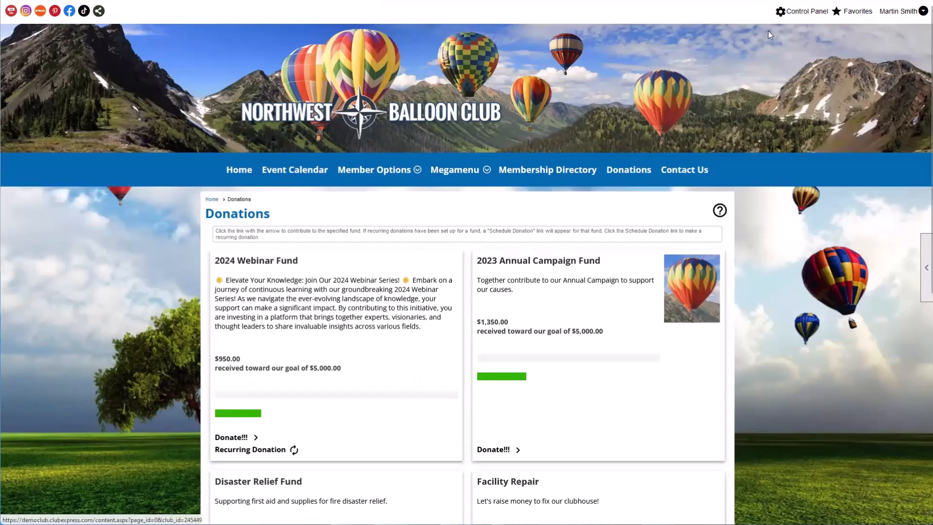
Go to the Control Panel's website modules and open the main version of the Home Page for editing.
{"action": "left_click", "coordinate": [787, 15]}
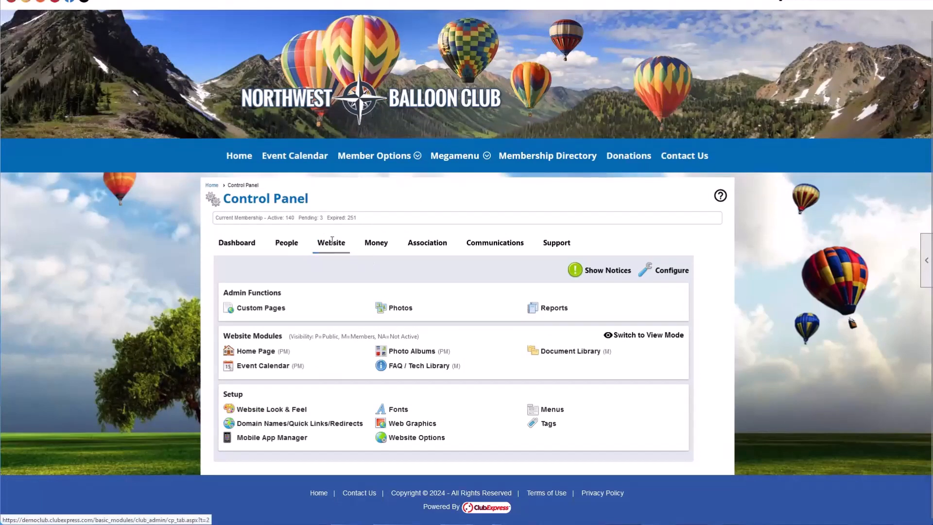
{"action": "left_click", "coordinate": [262, 352]}
{"action": "scroll", "coordinate": [601, 297], "scroll_direction": "down", "scroll_amount": 2}
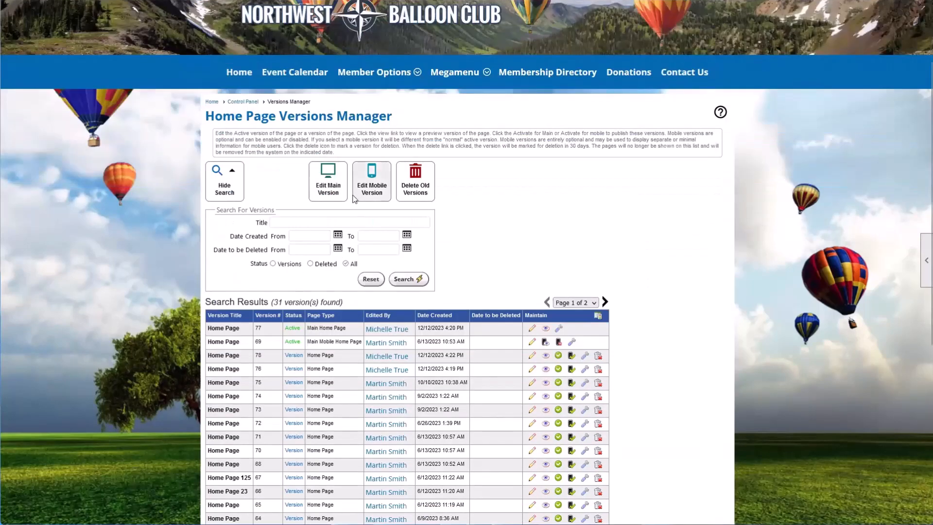
{"action": "left_click", "coordinate": [328, 187]}
{"action": "scroll", "coordinate": [610, 253], "scroll_direction": "down", "scroll_amount": 3}
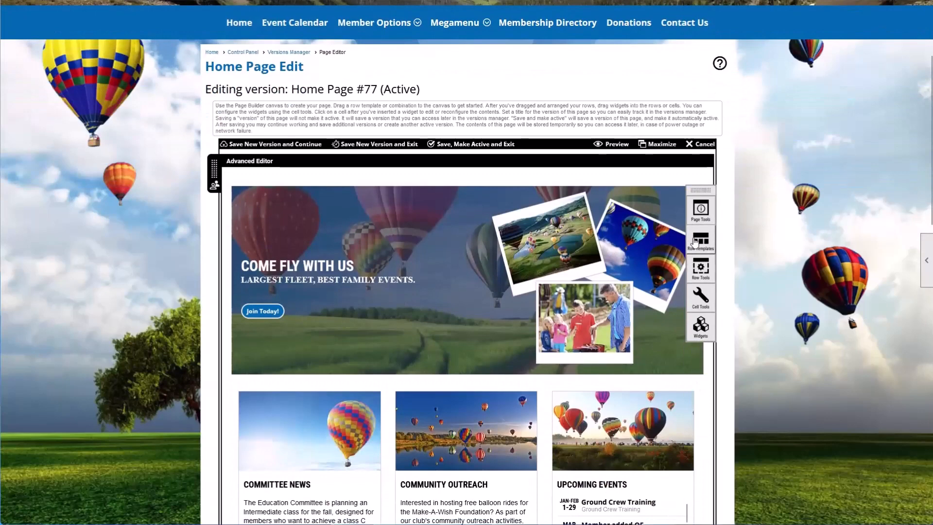
Add a blank 33/33/33 row above the existing home page content and place a Link widget in its middle cell.
{"action": "left_click", "coordinate": [694, 244]}
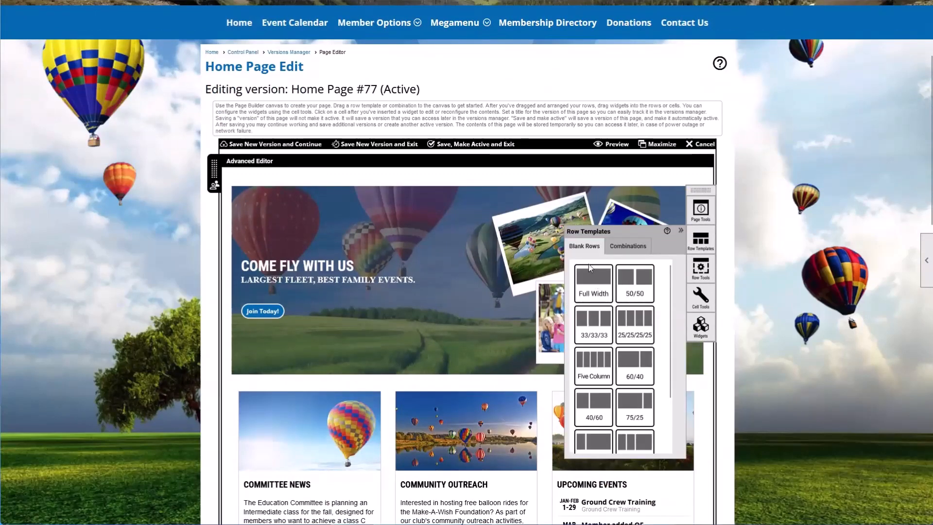
{"action": "left_click_drag", "start_coordinate": [594, 336], "coordinate": [442, 215]}
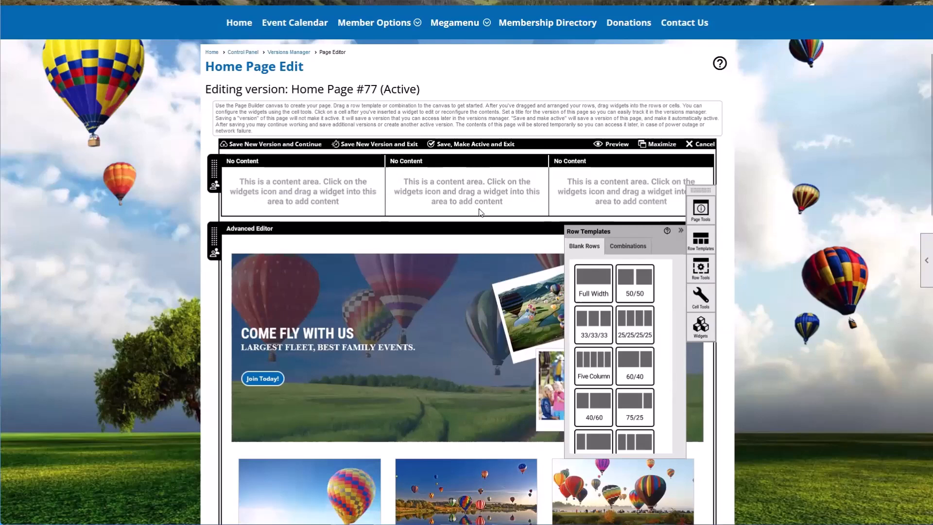
{"action": "left_click", "coordinate": [472, 196]}
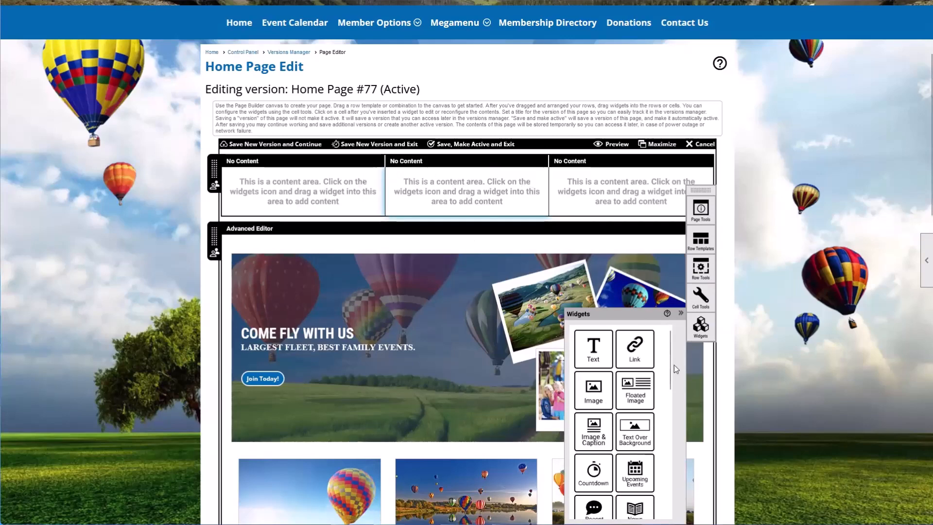
{"action": "left_click_drag", "start_coordinate": [633, 353], "coordinate": [455, 193]}
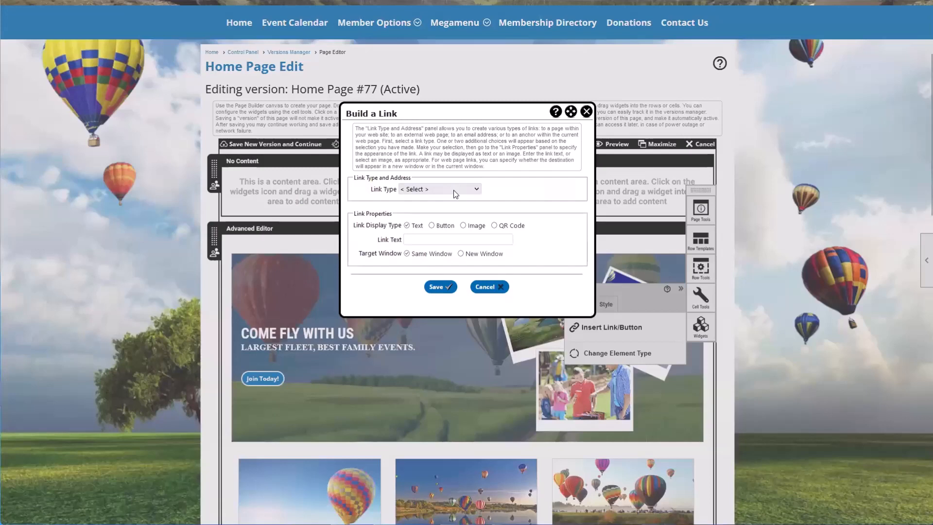
Set the link type to Donation and choose the 2024 Webinar Fund as the fund.
{"action": "left_click", "coordinate": [453, 190]}
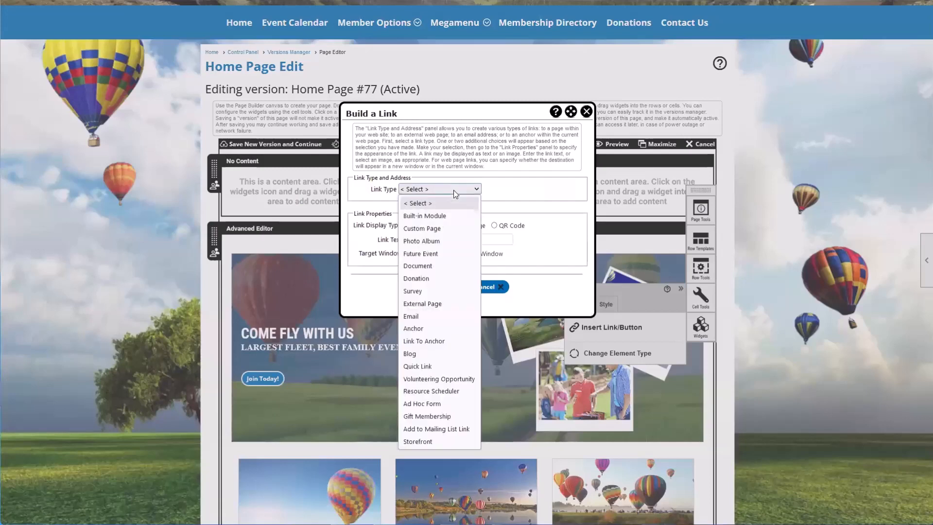
{"action": "left_click", "coordinate": [416, 278]}
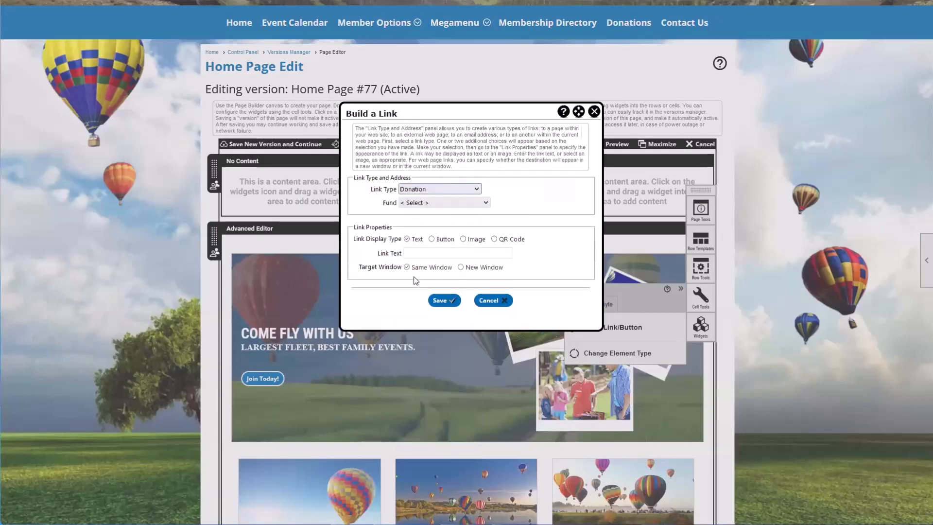
{"action": "double_click", "coordinate": [390, 205]}
{"action": "left_click", "coordinate": [406, 206]}
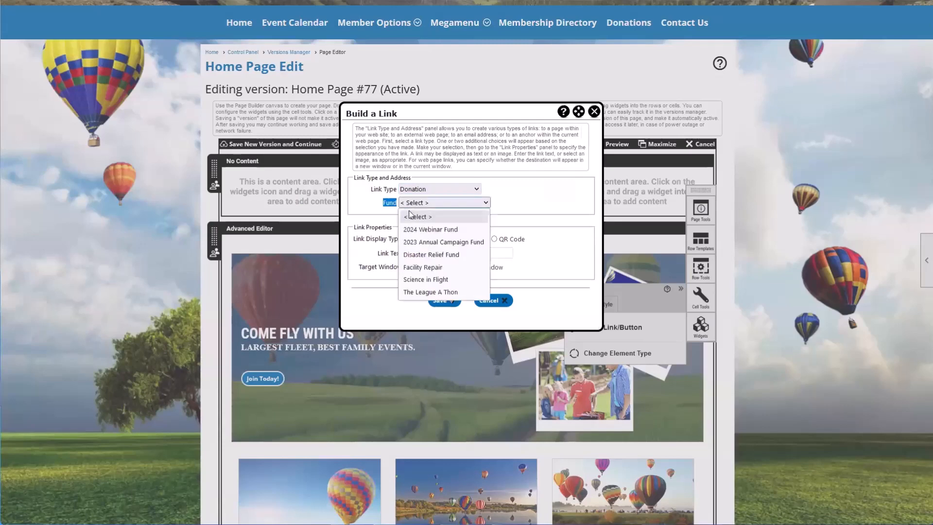
{"action": "left_click", "coordinate": [415, 231]}
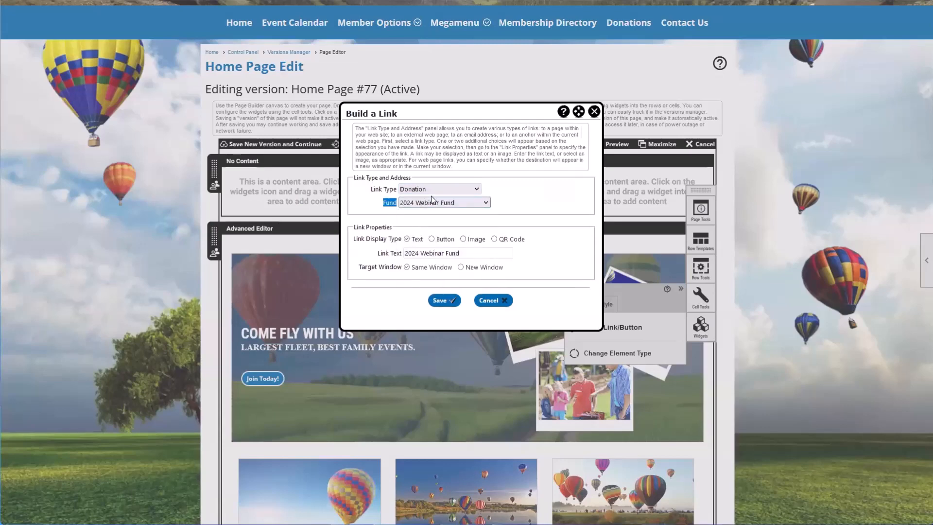
Display the link as a button with the text "Donate to 2024 Webinar Fund!!!" and save it.
{"action": "left_click", "coordinate": [407, 252]}
{"action": "left_click", "coordinate": [431, 239]}
{"action": "left_click", "coordinate": [404, 254]}
{"action": "type", "text": "Donate to"}
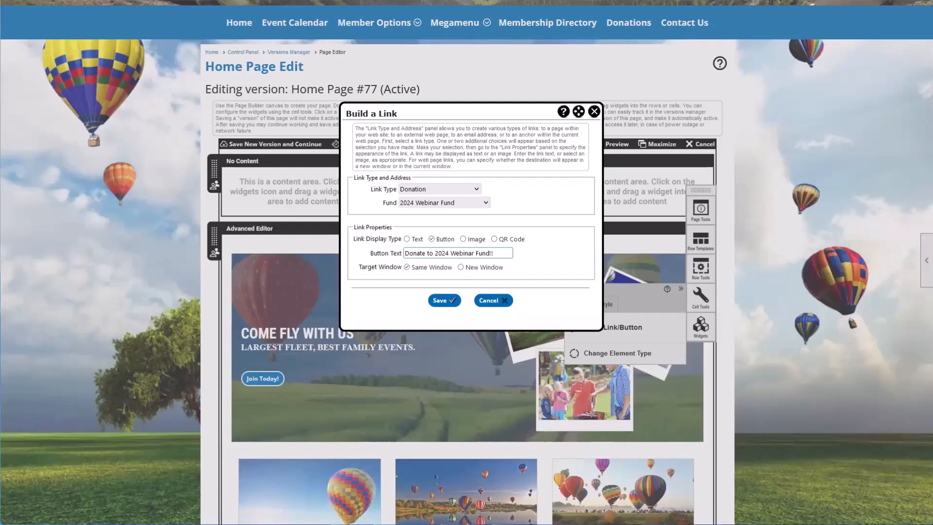
{"action": "left_click", "coordinate": [447, 296]}
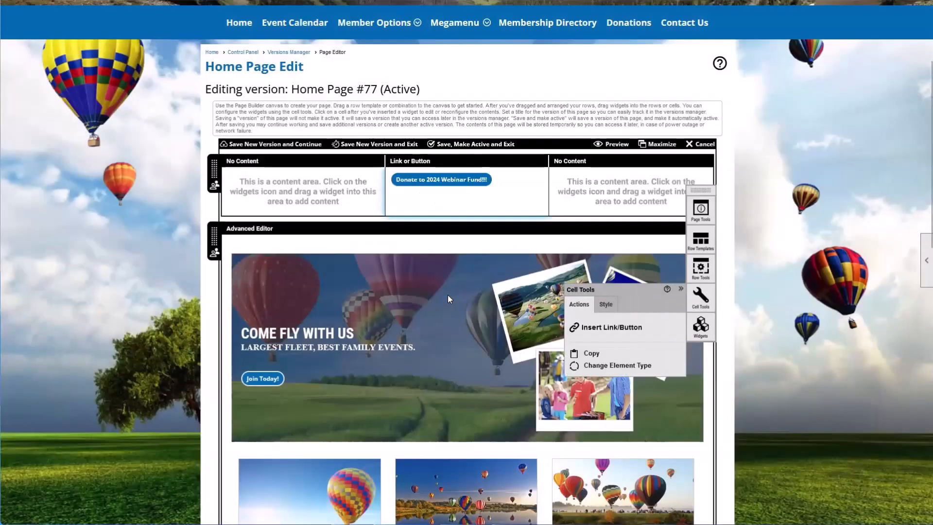
Set the alignment of the row containing the donation button to Center.
{"action": "left_click", "coordinate": [447, 193]}
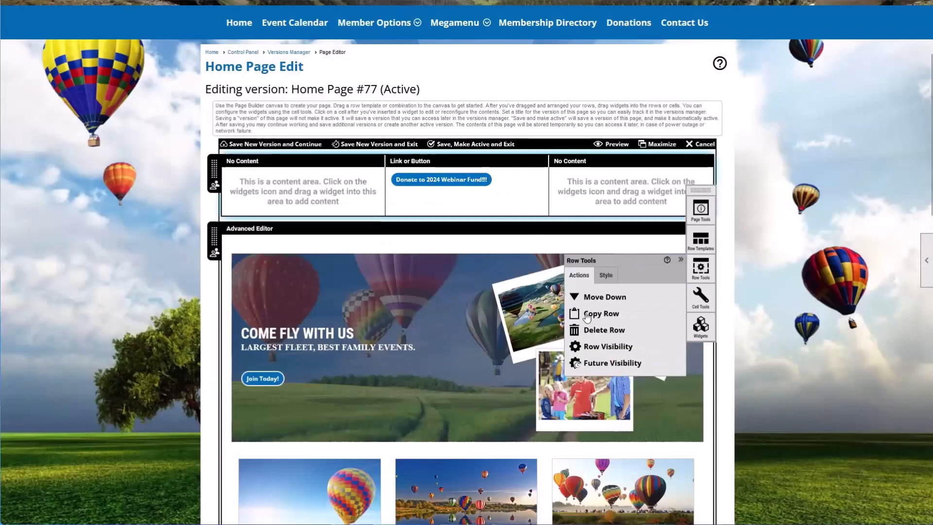
{"action": "left_click", "coordinate": [605, 275]}
{"action": "left_click", "coordinate": [589, 418]}
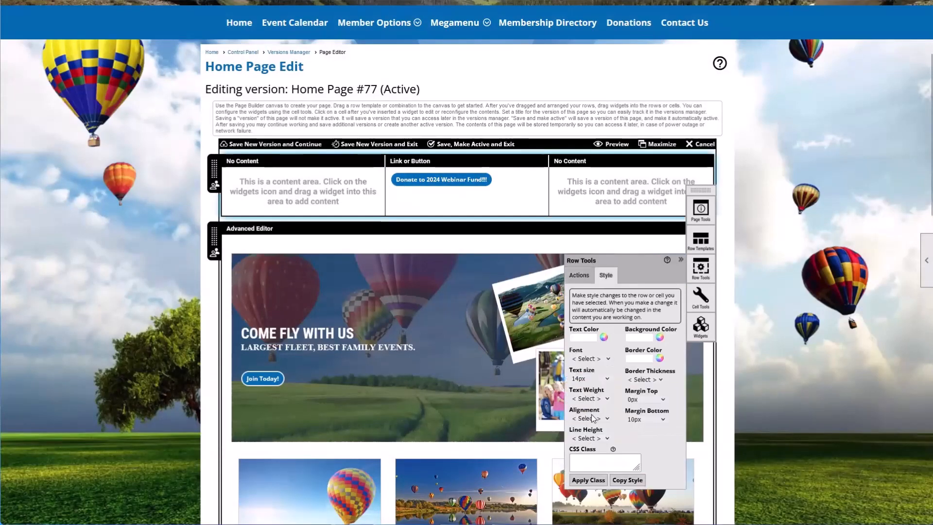
{"action": "left_click", "coordinate": [593, 444]}
Save the edited home page, make it the active version, and dismiss the message.
{"action": "scroll", "coordinate": [521, 360], "scroll_direction": "down", "scroll_amount": 1}
{"action": "scroll", "coordinate": [520, 359], "scroll_direction": "down", "scroll_amount": 10}
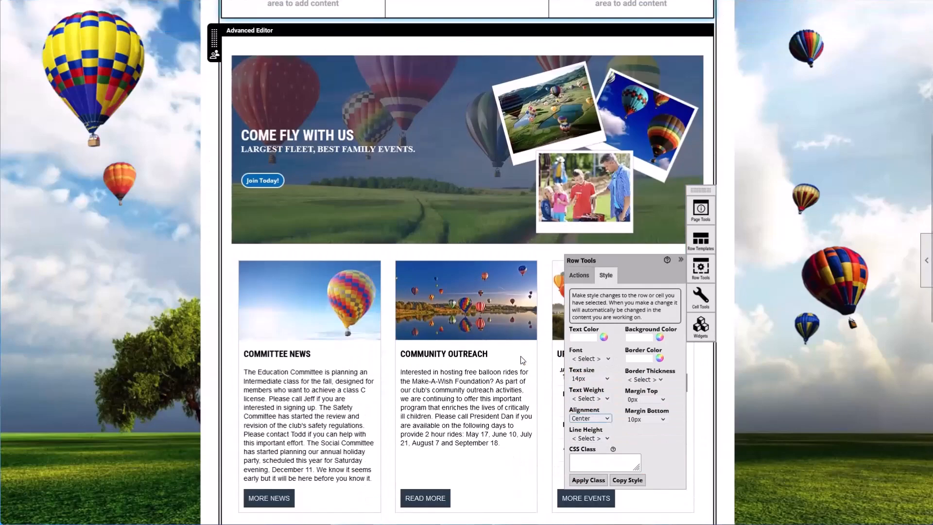
{"action": "scroll", "coordinate": [518, 437], "scroll_direction": "down", "scroll_amount": 5}
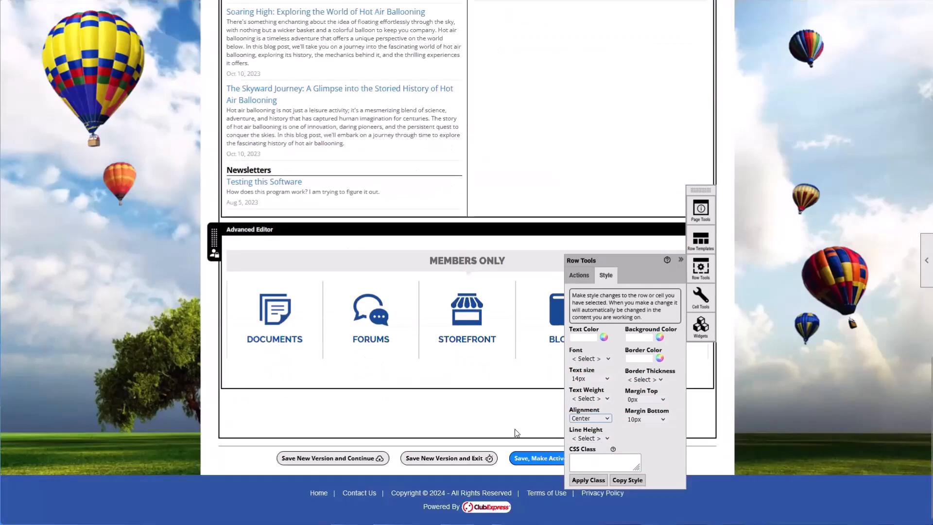
{"action": "left_click", "coordinate": [536, 458]}
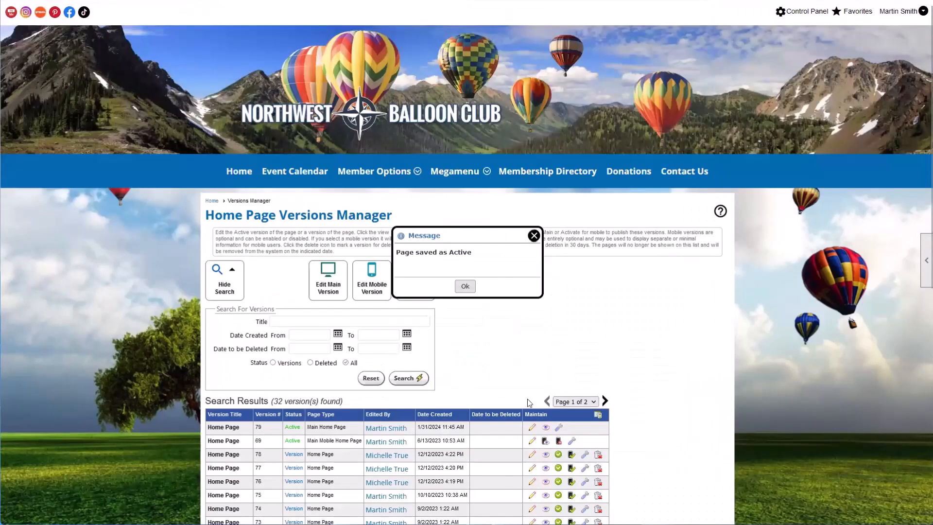
{"action": "left_click", "coordinate": [464, 287]}
View the home page and follow its donation button to examine the 2024 Webinar Fund contribution form.
{"action": "left_click", "coordinate": [231, 174]}
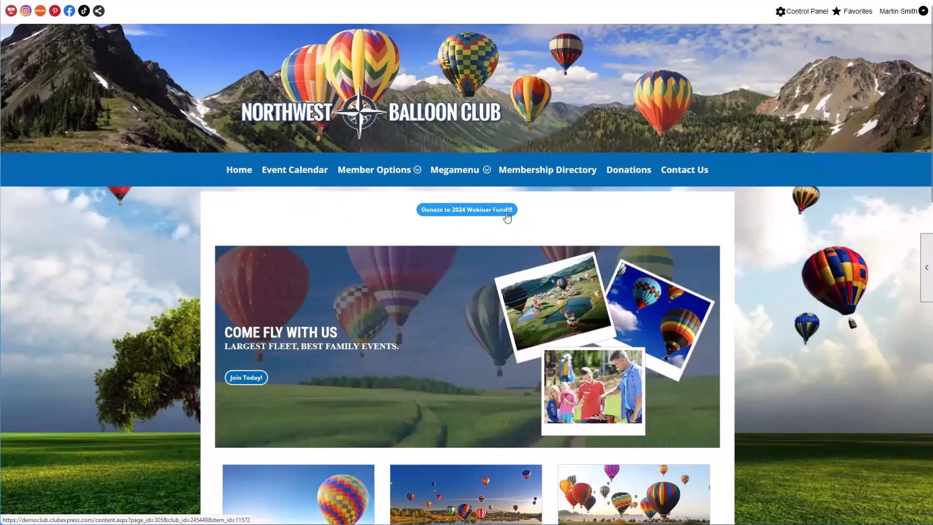
{"action": "left_click", "coordinate": [440, 219]}
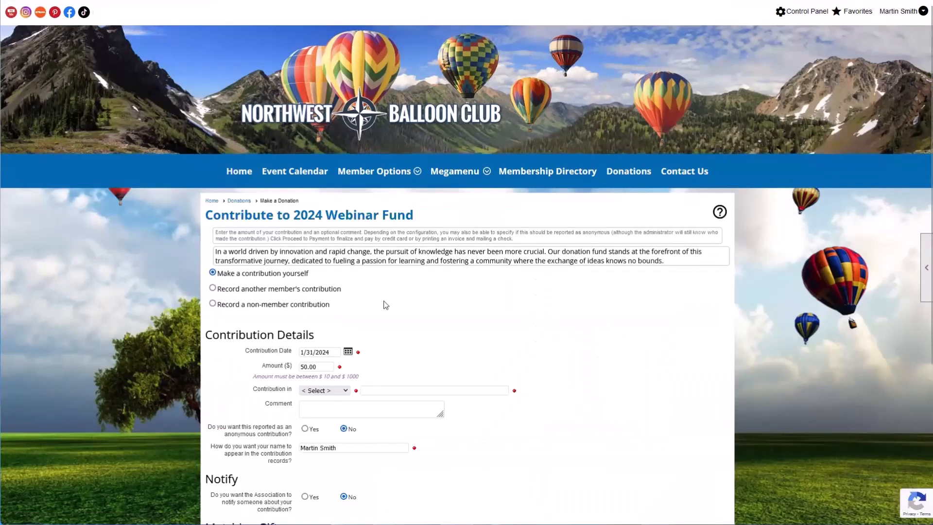
{"action": "scroll", "coordinate": [389, 299], "scroll_direction": "down", "scroll_amount": 1}
{"action": "left_click_drag", "start_coordinate": [252, 166], "coordinate": [400, 398]}
{"action": "left_click", "coordinate": [541, 384]}
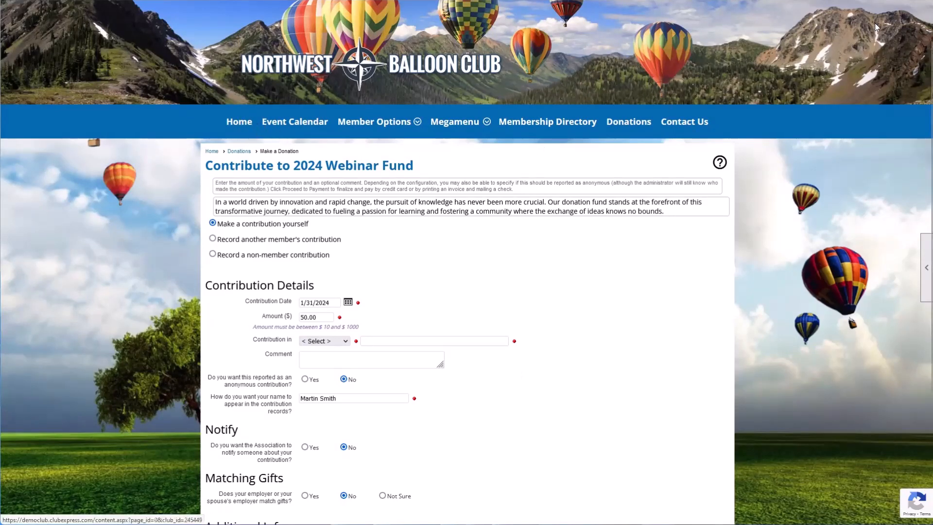
Go to Emailing Administration in the Control Panel's communications section and start a new emailing.
{"action": "scroll", "coordinate": [258, 125], "scroll_direction": "up", "scroll_amount": 1}
{"action": "left_click", "coordinate": [807, 12]}
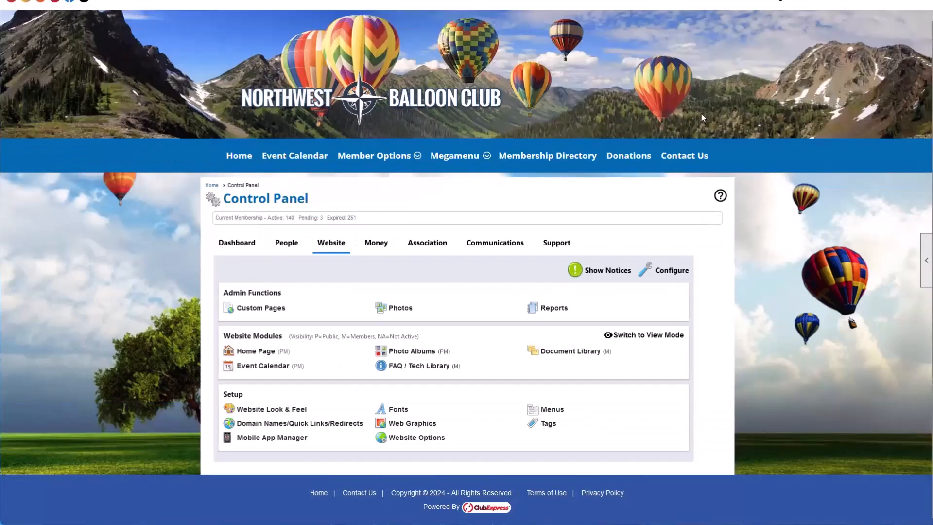
{"action": "left_click", "coordinate": [495, 243]}
{"action": "left_click", "coordinate": [243, 381]}
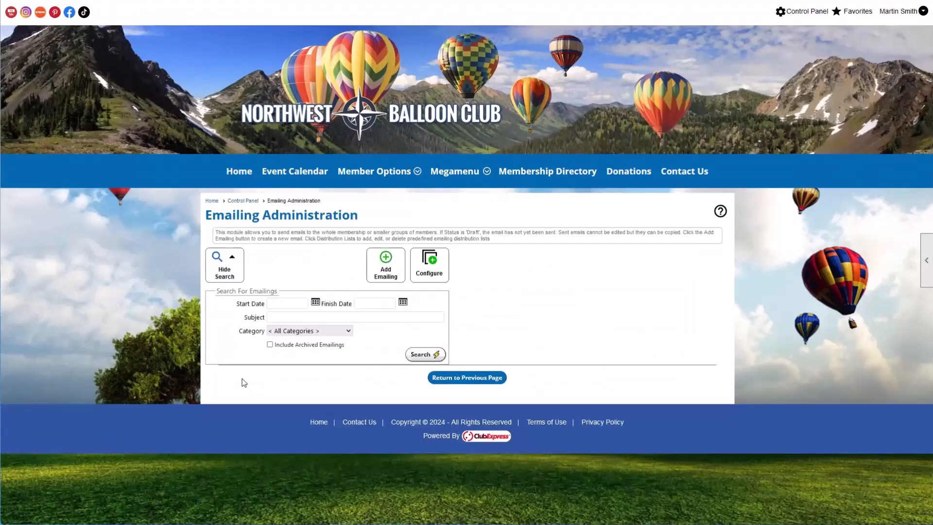
{"action": "left_click", "coordinate": [386, 265]}
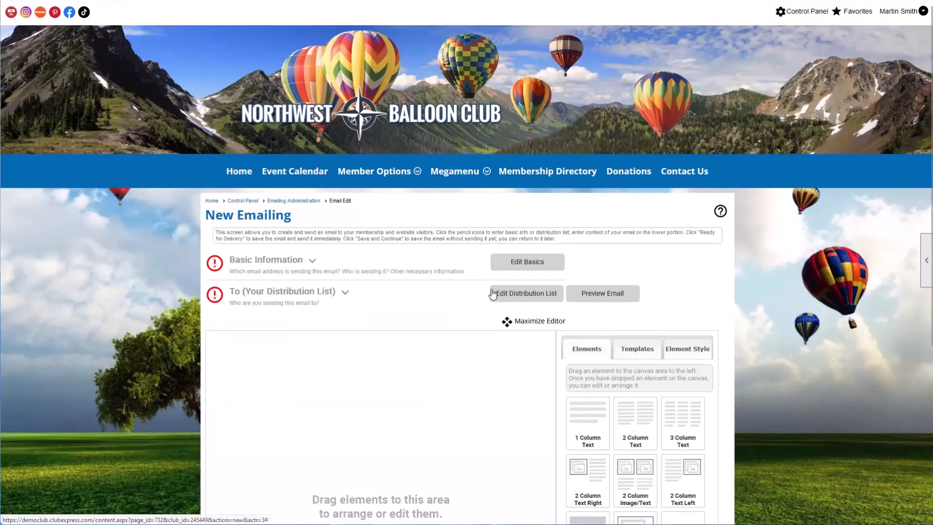
Add a Link/Button element to the new emailing's empty canvas.
{"action": "scroll", "coordinate": [436, 364], "scroll_direction": "down", "scroll_amount": 1}
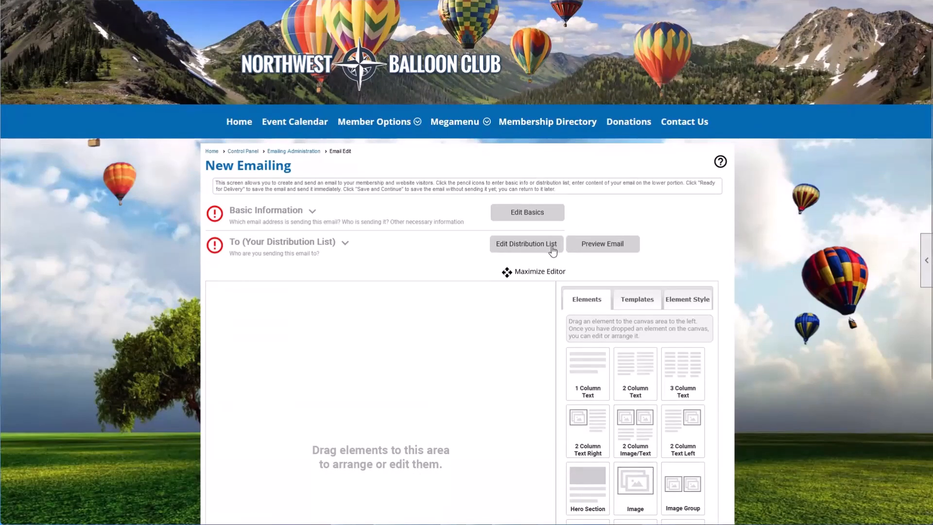
{"action": "scroll", "coordinate": [507, 277], "scroll_direction": "down", "scroll_amount": 2}
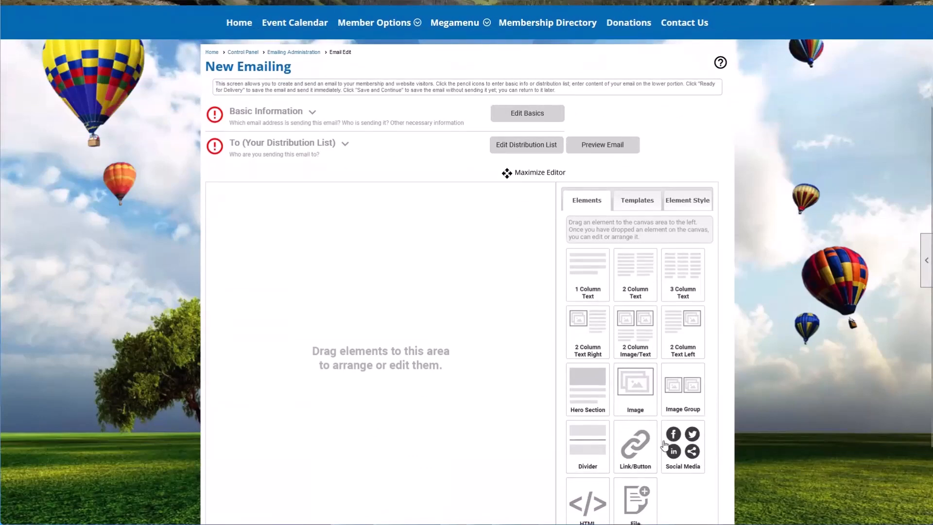
{"action": "left_click_drag", "start_coordinate": [638, 447], "coordinate": [403, 380]}
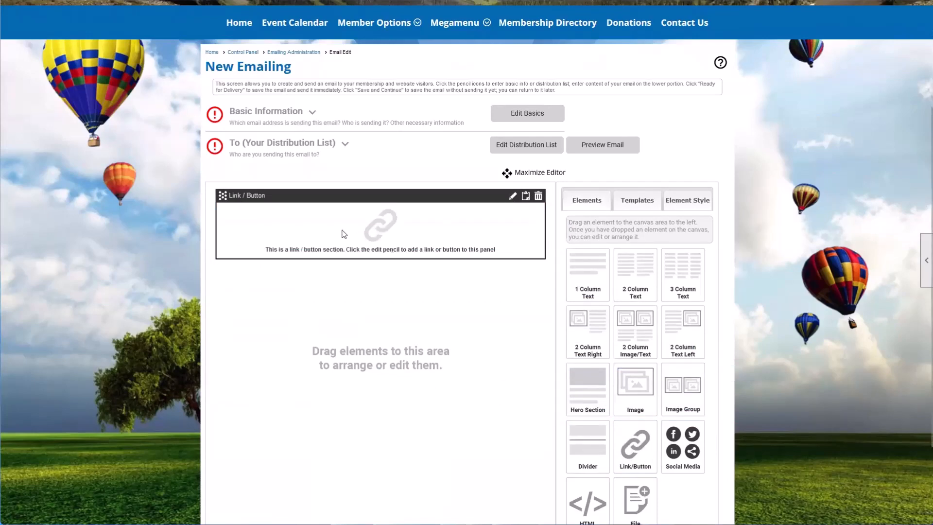
Set the email element's link to Donation for the 2024 Webinar Fund, display it as a button, and save it.
{"action": "left_click", "coordinate": [512, 196]}
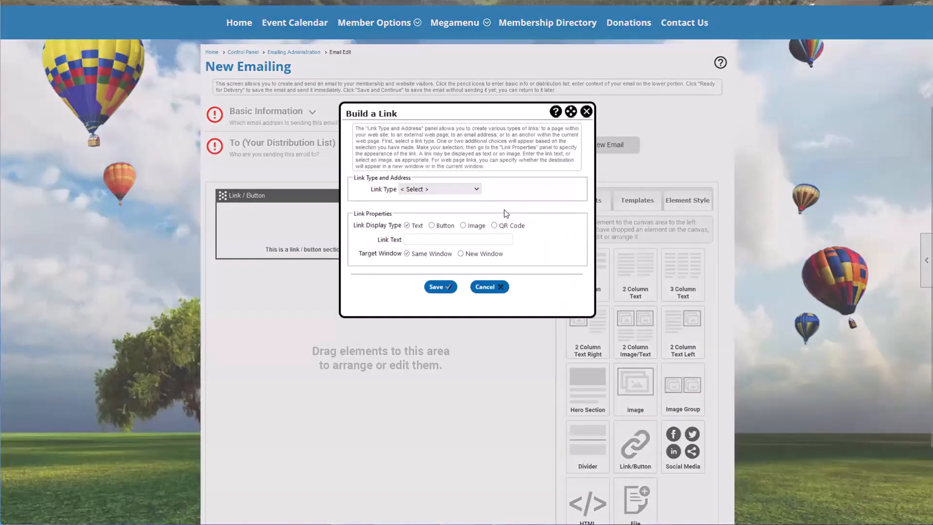
{"action": "left_click", "coordinate": [442, 191]}
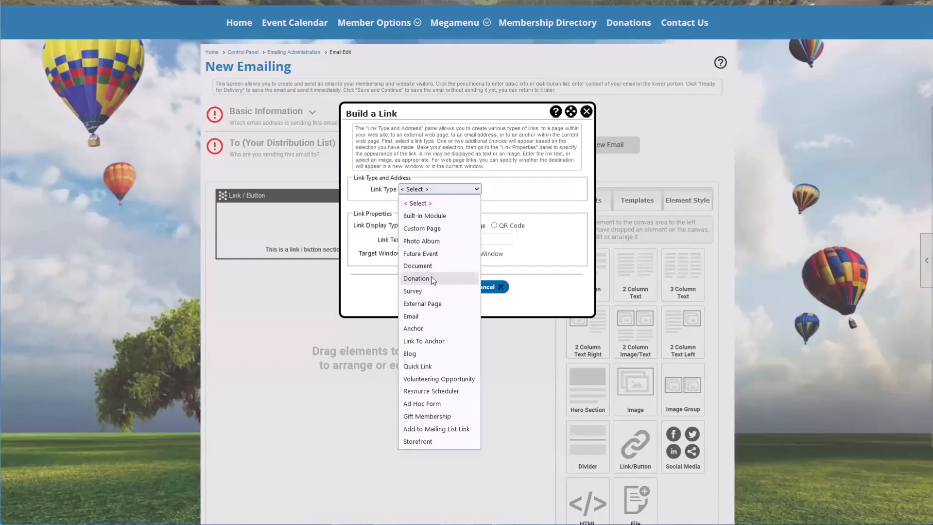
{"action": "left_click", "coordinate": [433, 280]}
{"action": "left_click", "coordinate": [430, 203]}
{"action": "left_click", "coordinate": [461, 230]}
{"action": "left_click", "coordinate": [432, 239]}
{"action": "left_click", "coordinate": [441, 302]}
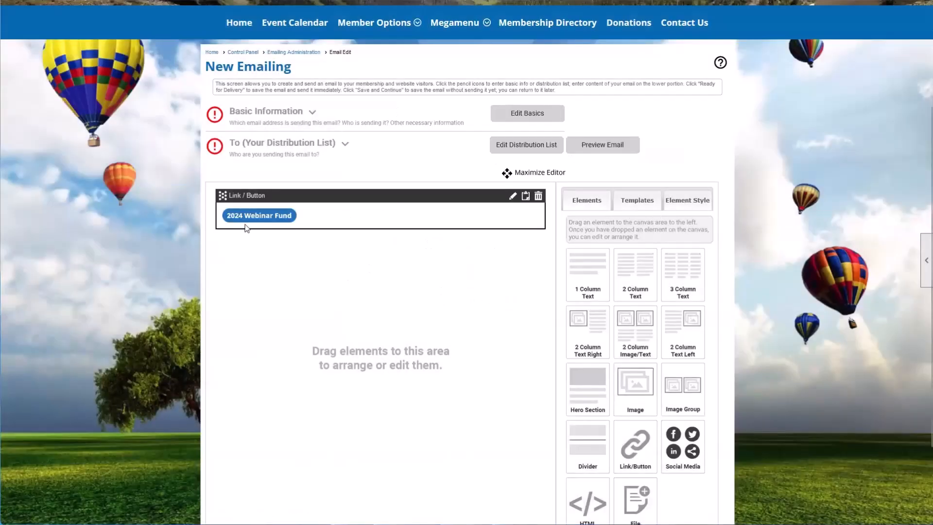
Center-align the 2024 Webinar Fund button element in the email and apply the style change.
{"action": "left_click", "coordinate": [689, 204]}
{"action": "left_click", "coordinate": [512, 215]}
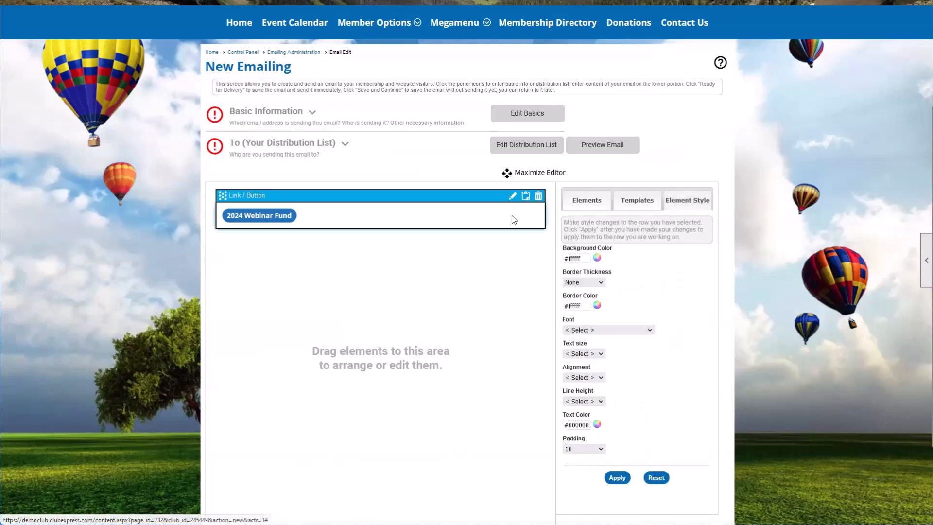
{"action": "left_click", "coordinate": [589, 379]}
{"action": "left_click", "coordinate": [590, 407]}
{"action": "left_click", "coordinate": [615, 478]}
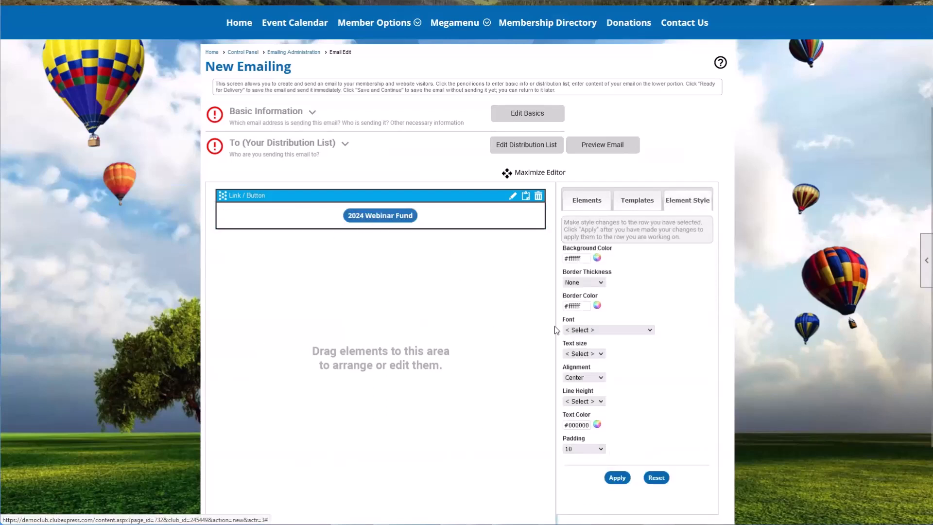
{"action": "left_click", "coordinate": [583, 203]}
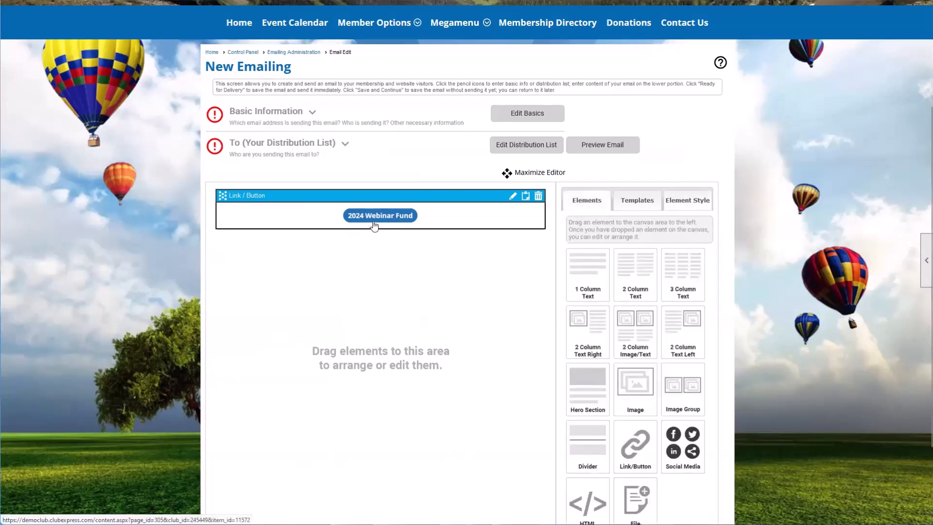
Follow the email's 2024 Webinar Fund button and examine the contribution form it leads to.
{"action": "left_click", "coordinate": [374, 220]}
{"action": "scroll", "coordinate": [337, 377], "scroll_direction": "down", "scroll_amount": 2}
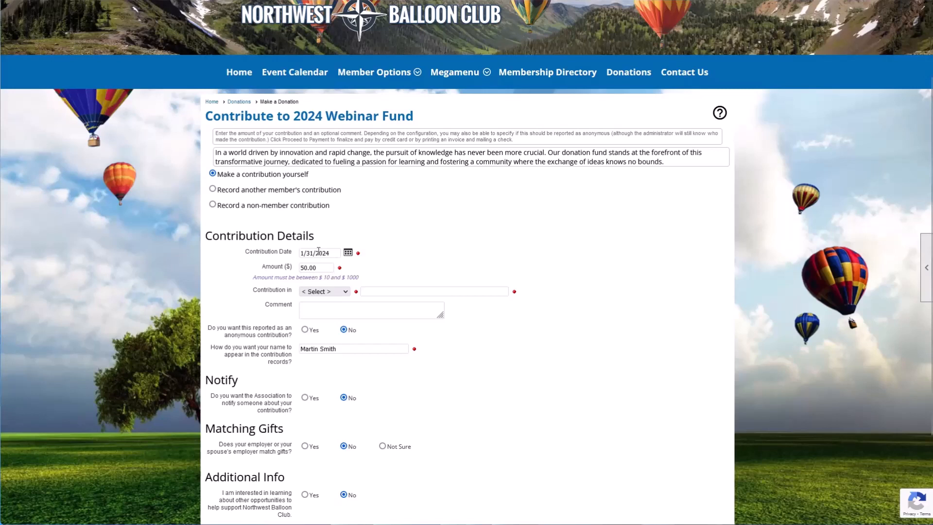
{"action": "scroll", "coordinate": [319, 248], "scroll_direction": "up", "scroll_amount": 2}
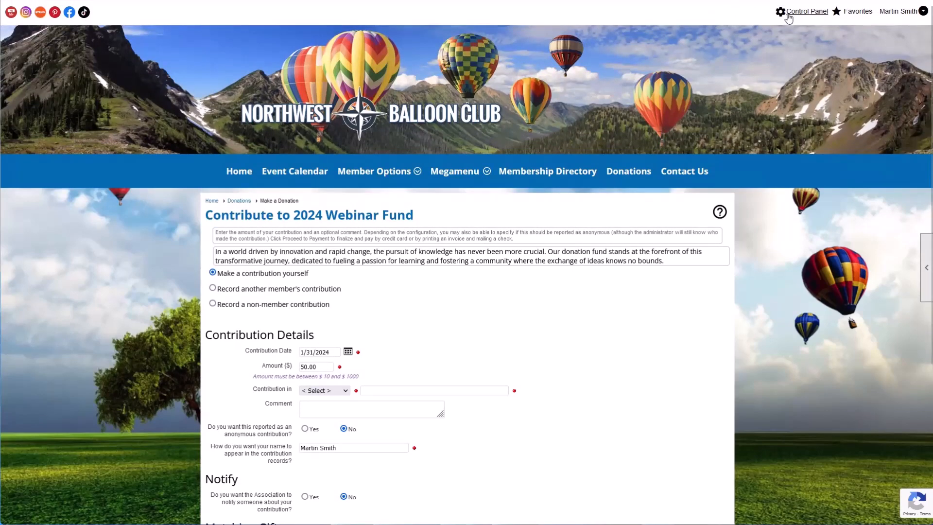
Go to Additional Charges in the Control Panel's People setup.
{"action": "left_click", "coordinate": [807, 11]}
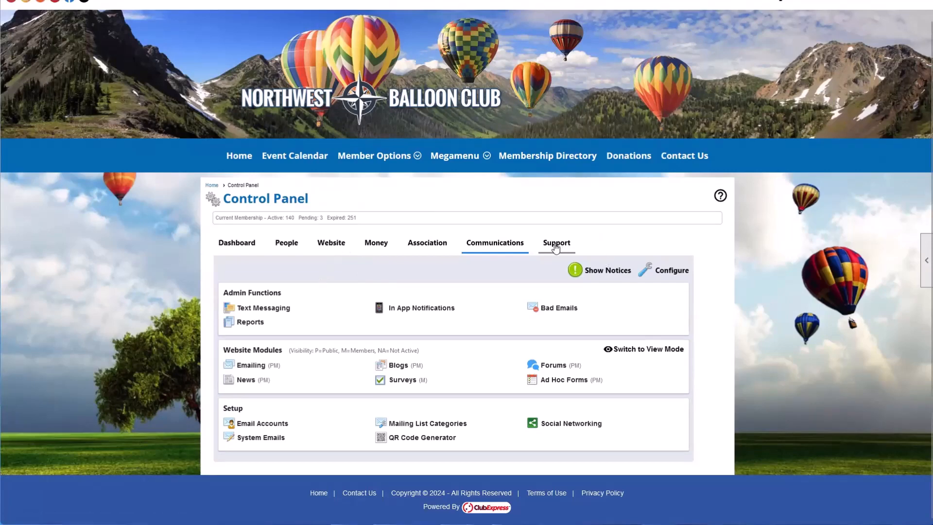
{"action": "left_click", "coordinate": [282, 249]}
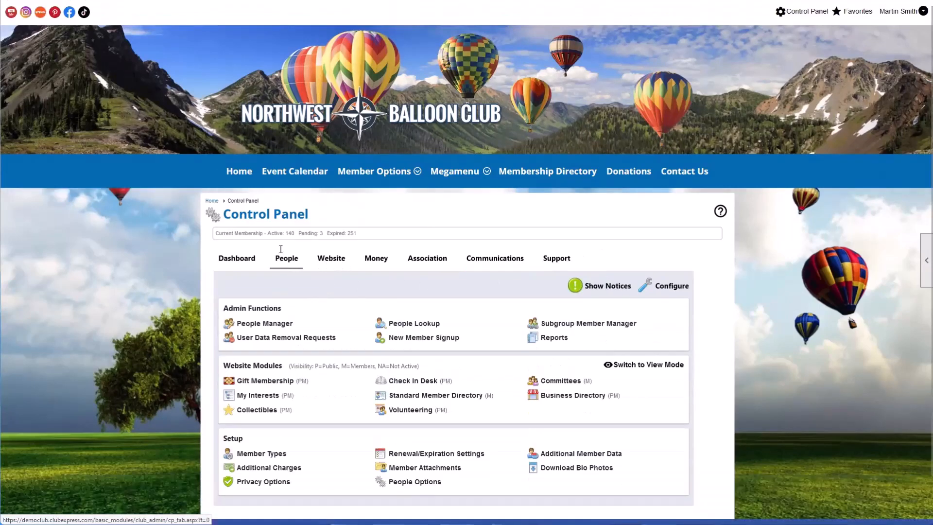
{"action": "scroll", "coordinate": [288, 256], "scroll_direction": "down", "scroll_amount": 1}
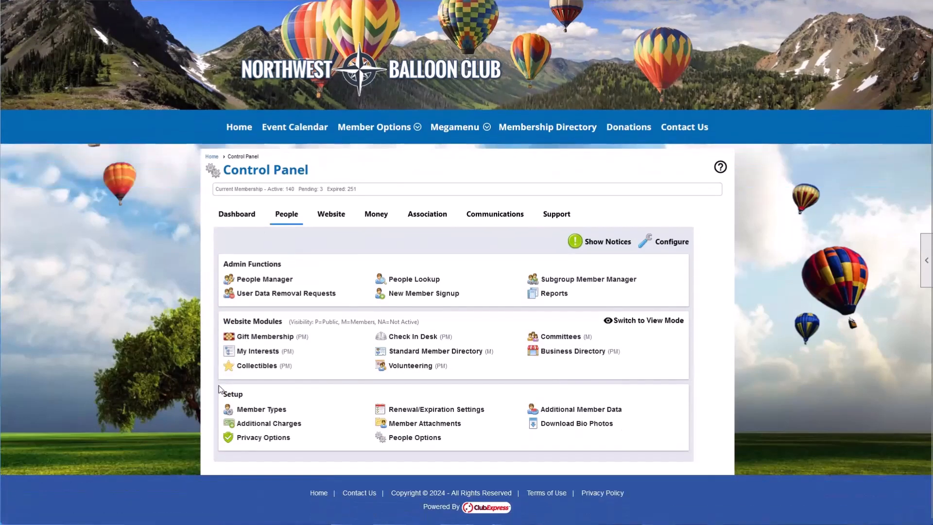
{"action": "left_click", "coordinate": [270, 424]}
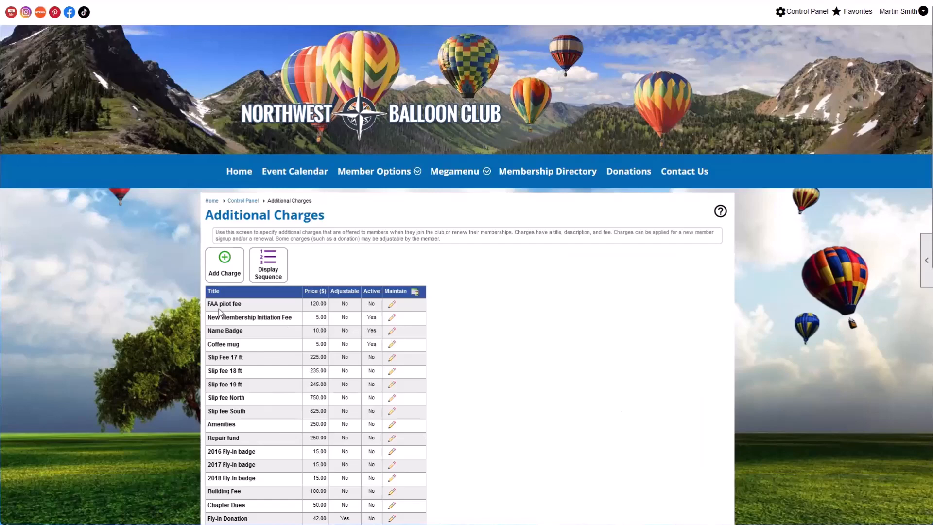
Start a new additional charge priced at $20 and mark it as a donation to the 2024 Webinar Fund.
{"action": "left_click", "coordinate": [215, 273]}
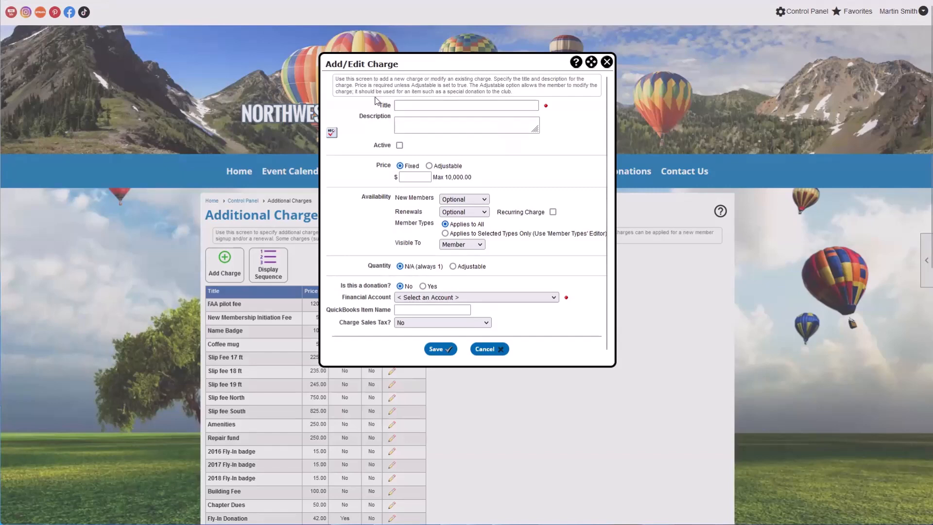
{"action": "left_click", "coordinate": [415, 174]}
{"action": "type", "text": "20"}
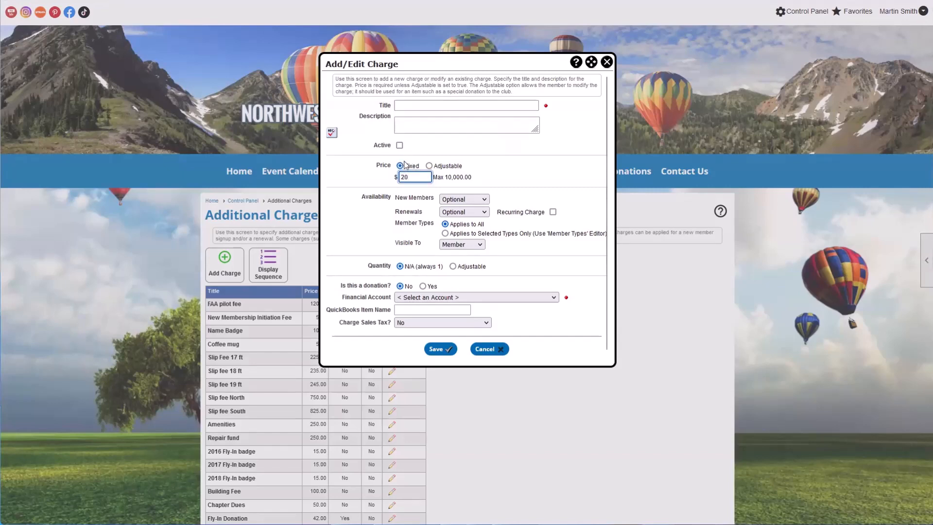
{"action": "left_click_drag", "start_coordinate": [398, 197], "coordinate": [429, 196]}
{"action": "left_click", "coordinate": [408, 198]}
{"action": "left_click_drag", "start_coordinate": [395, 212], "coordinate": [422, 209]}
{"action": "left_click", "coordinate": [422, 210]}
{"action": "left_click_drag", "start_coordinate": [340, 285], "coordinate": [430, 301]}
{"action": "left_click", "coordinate": [423, 286]}
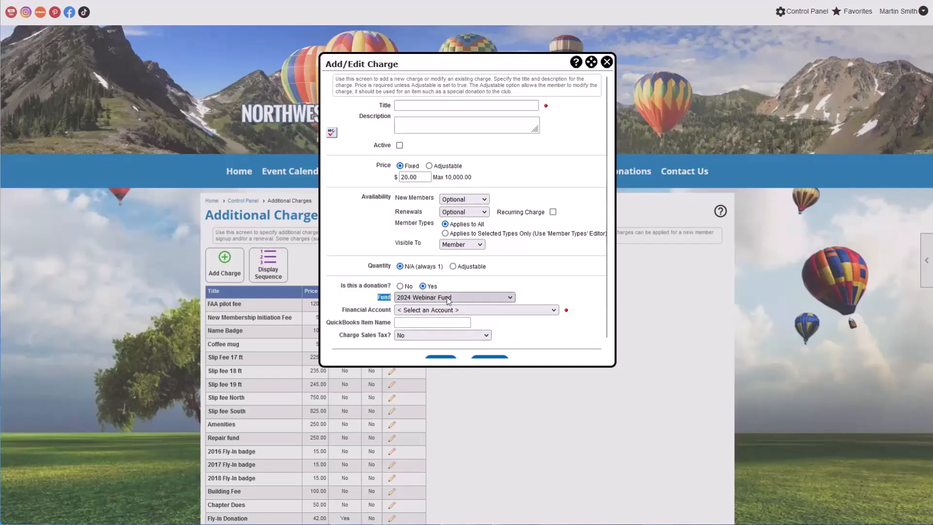
{"action": "left_click", "coordinate": [447, 297]}
{"action": "left_click", "coordinate": [447, 298]}
{"action": "left_click", "coordinate": [369, 289]}
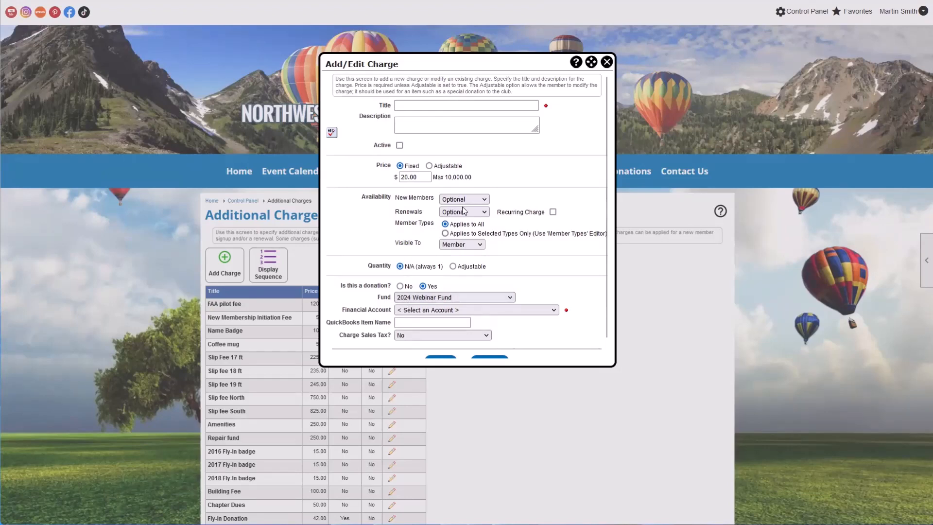
Review the new charge's donation settings, close it without saving, and look through the list of additional charges.
{"action": "scroll", "coordinate": [408, 166], "scroll_direction": "down", "scroll_amount": 1}
{"action": "scroll", "coordinate": [404, 180], "scroll_direction": "up", "scroll_amount": 1}
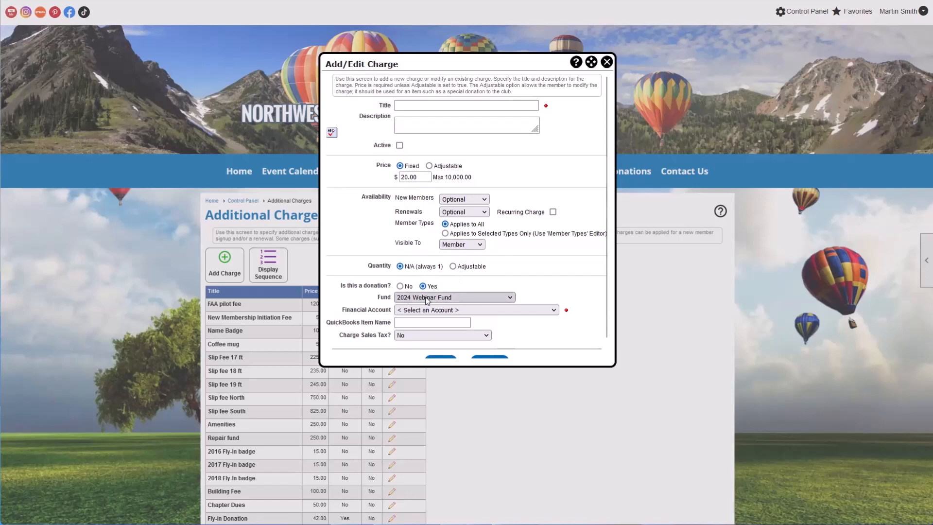
{"action": "scroll", "coordinate": [425, 298], "scroll_direction": "down", "scroll_amount": 1}
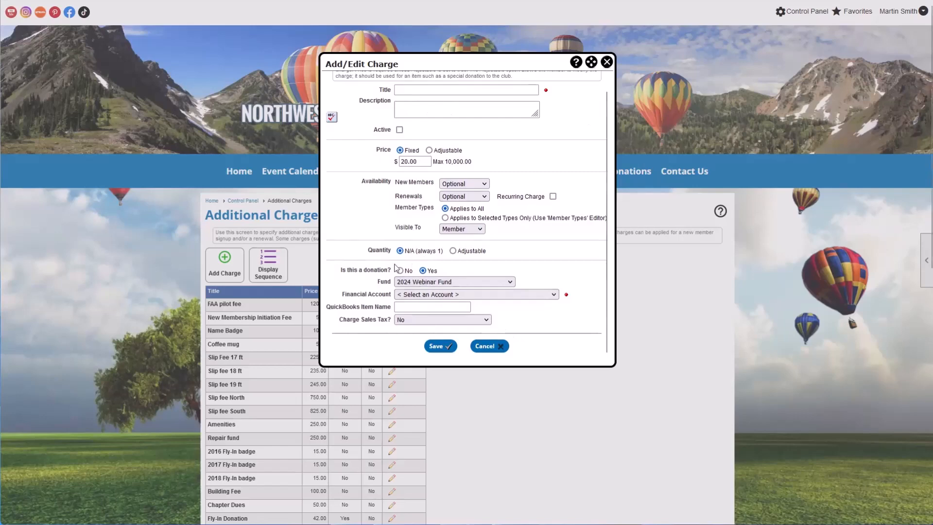
{"action": "left_click_drag", "start_coordinate": [347, 270], "coordinate": [393, 271]}
{"action": "left_click", "coordinate": [606, 63]}
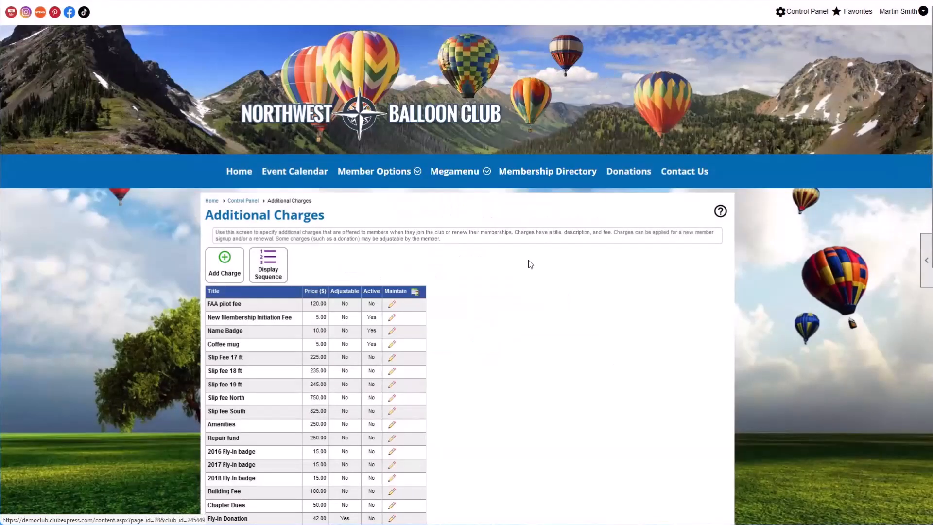
{"action": "scroll", "coordinate": [497, 311], "scroll_direction": "down", "scroll_amount": 1}
{"action": "scroll", "coordinate": [497, 311], "scroll_direction": "down", "scroll_amount": 3}
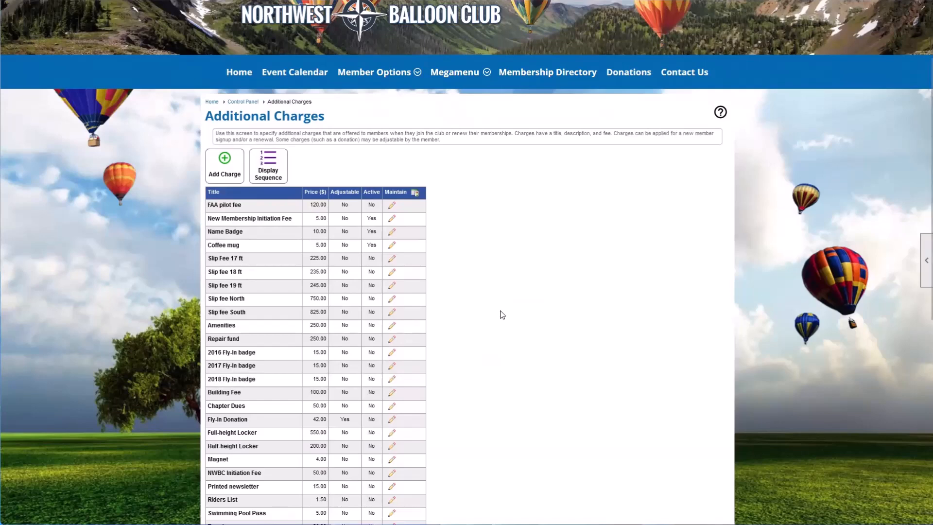
{"action": "scroll", "coordinate": [501, 318], "scroll_direction": "down", "scroll_amount": 15}
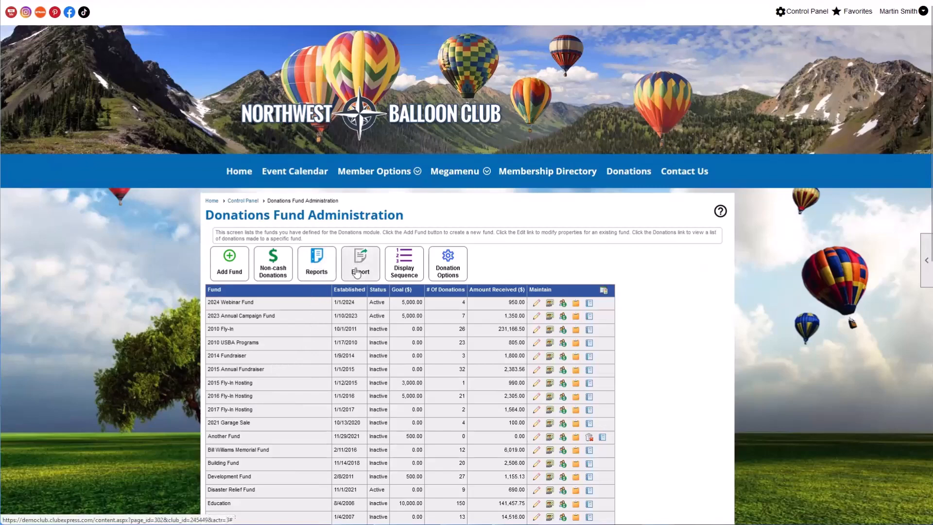
Examine the report types offered for donations across all funds and close the report selection without running one.
{"action": "left_click", "coordinate": [322, 271]}
{"action": "scroll", "coordinate": [439, 210], "scroll_direction": "down", "scroll_amount": 3}
{"action": "scroll", "coordinate": [439, 213], "scroll_direction": "up", "scroll_amount": 4}
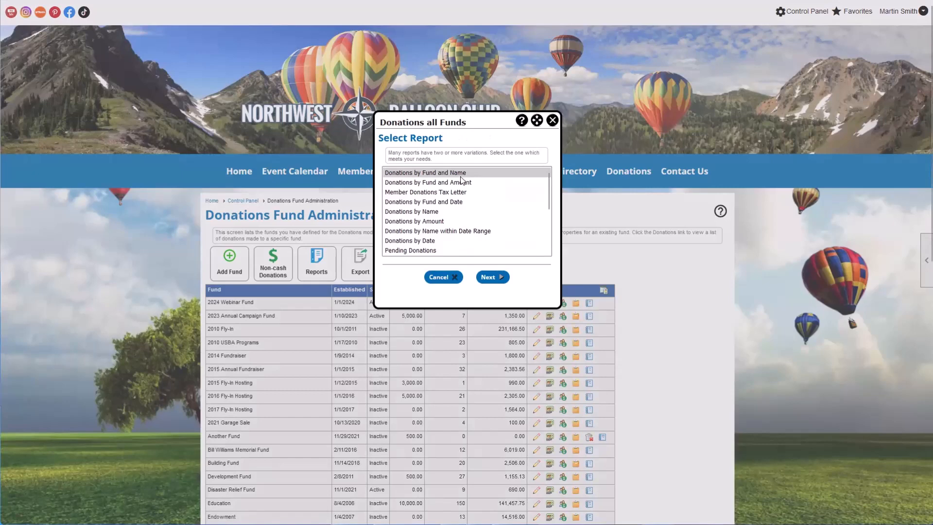
{"action": "left_click", "coordinate": [457, 213]}
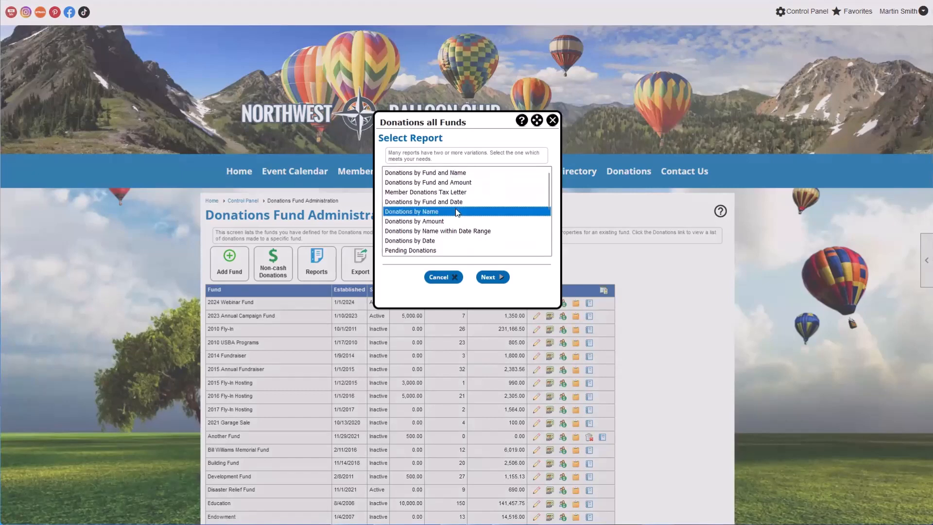
{"action": "scroll", "coordinate": [438, 204], "scroll_direction": "down", "scroll_amount": 2}
{"action": "left_click", "coordinate": [428, 176]}
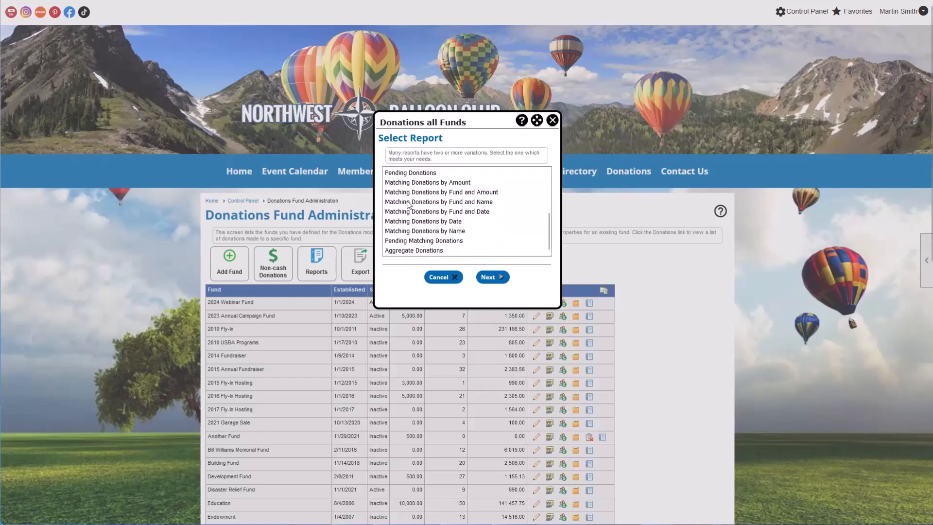
{"action": "scroll", "coordinate": [430, 225], "scroll_direction": "up", "scroll_amount": 3}
{"action": "left_click", "coordinate": [427, 215]}
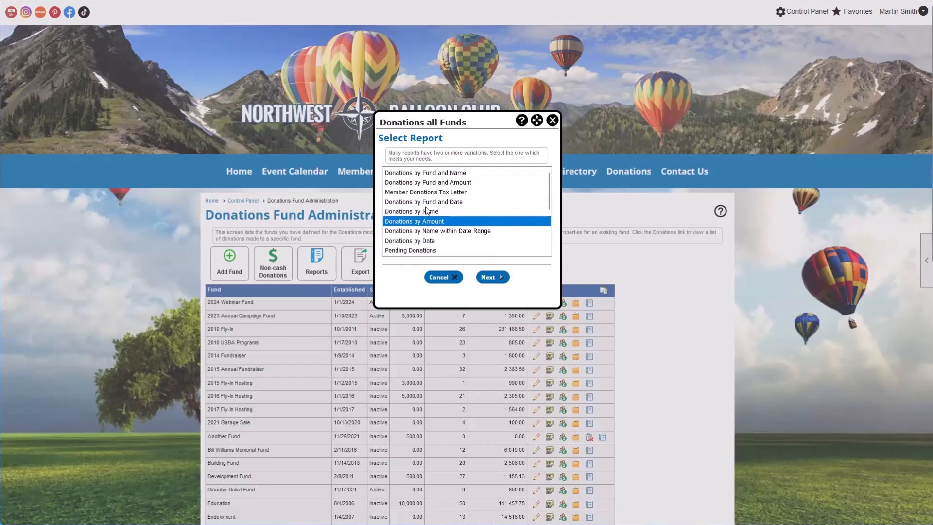
{"action": "scroll", "coordinate": [425, 210], "scroll_direction": "down", "scroll_amount": 4}
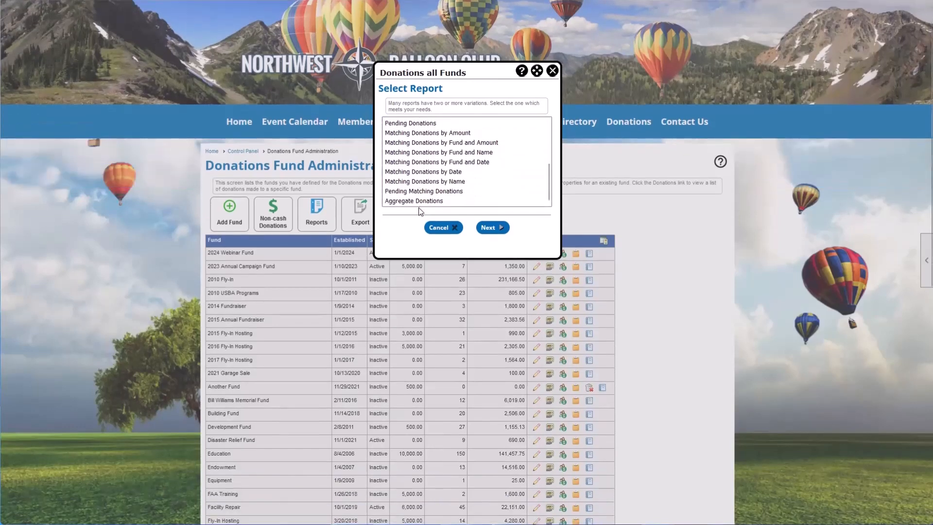
{"action": "scroll", "coordinate": [421, 210], "scroll_direction": "up", "scroll_amount": 1}
{"action": "left_click", "coordinate": [393, 242]}
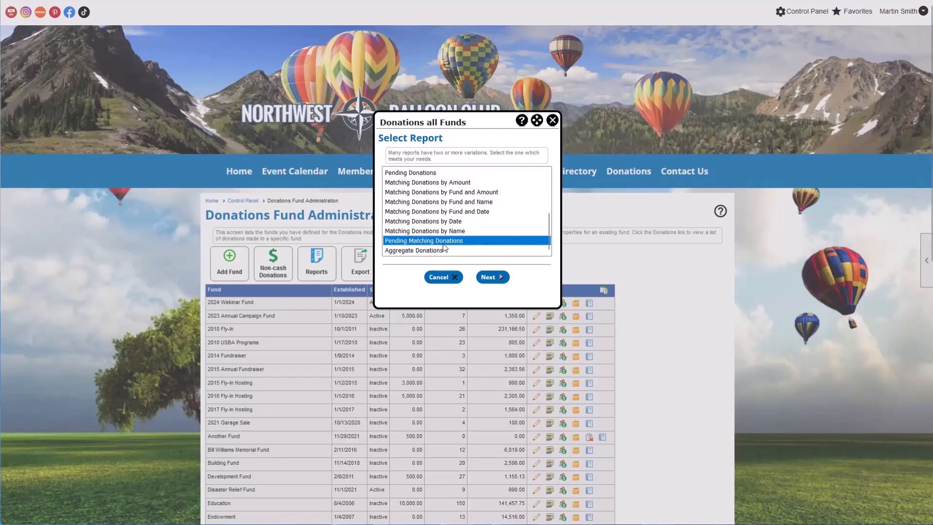
{"action": "left_click", "coordinate": [553, 121]}
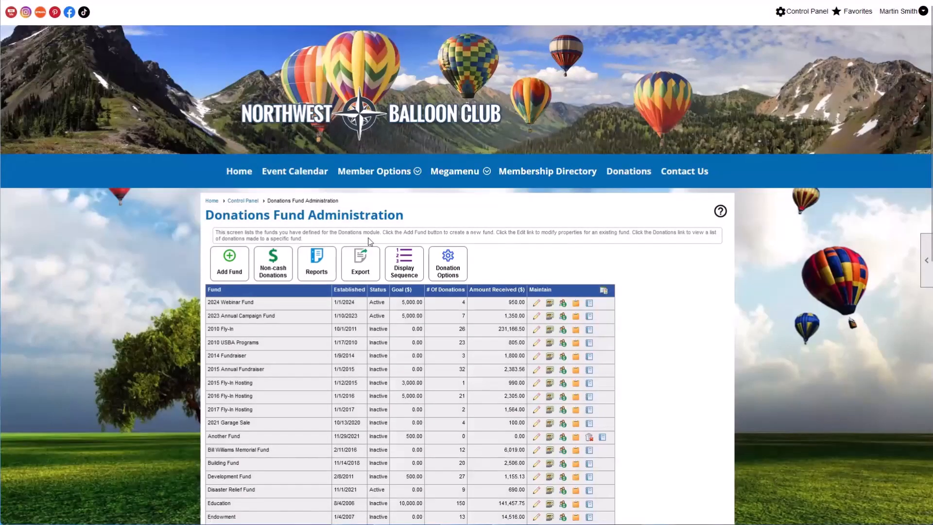
Examine the donations export's fund, date range and new-donations-only options, and close it without exporting.
{"action": "left_click", "coordinate": [360, 267]}
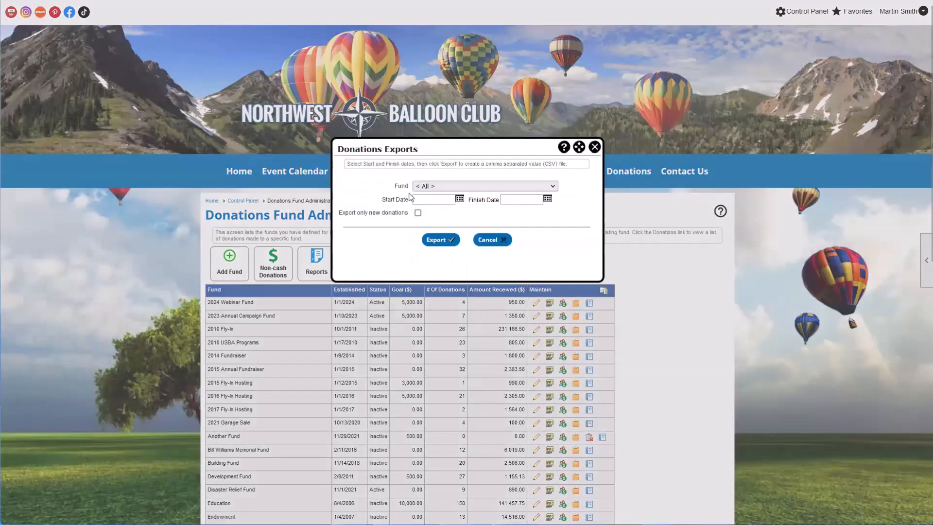
{"action": "left_click", "coordinate": [426, 186]}
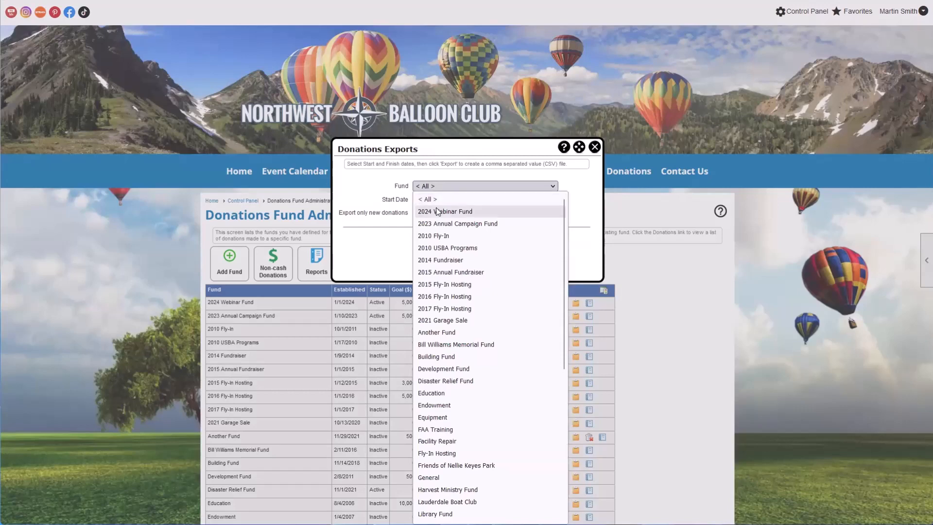
{"action": "left_click", "coordinate": [428, 199]}
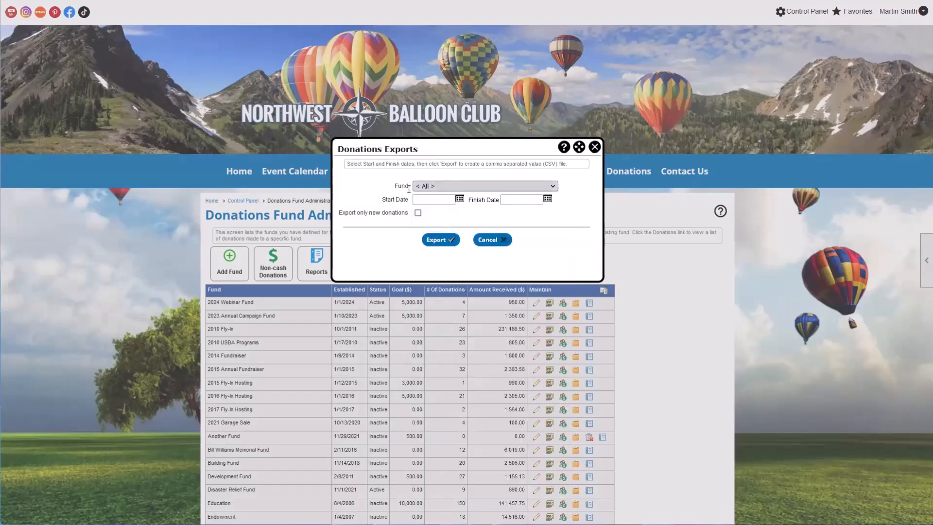
{"action": "double_click", "coordinate": [401, 186]}
{"action": "left_click", "coordinate": [421, 187]}
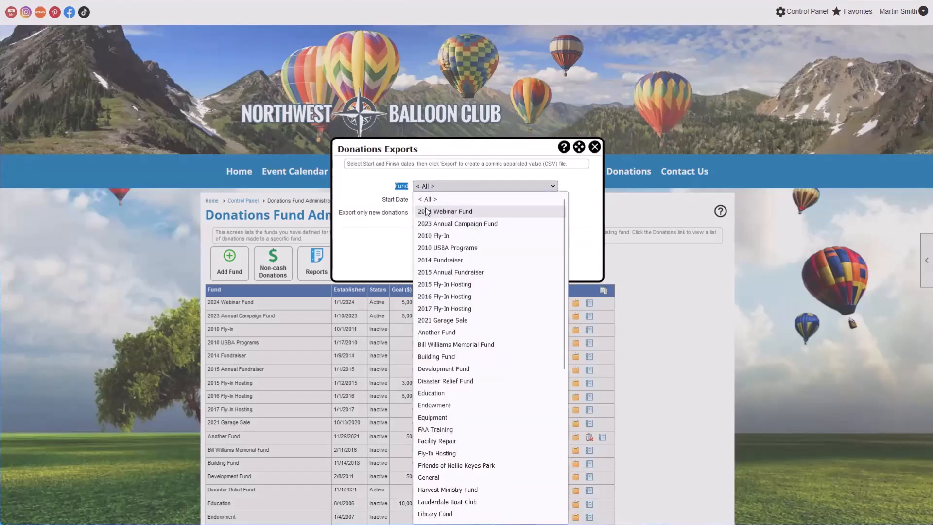
{"action": "left_click", "coordinate": [428, 199]}
{"action": "left_click", "coordinate": [444, 200]}
{"action": "left_click", "coordinate": [524, 203]}
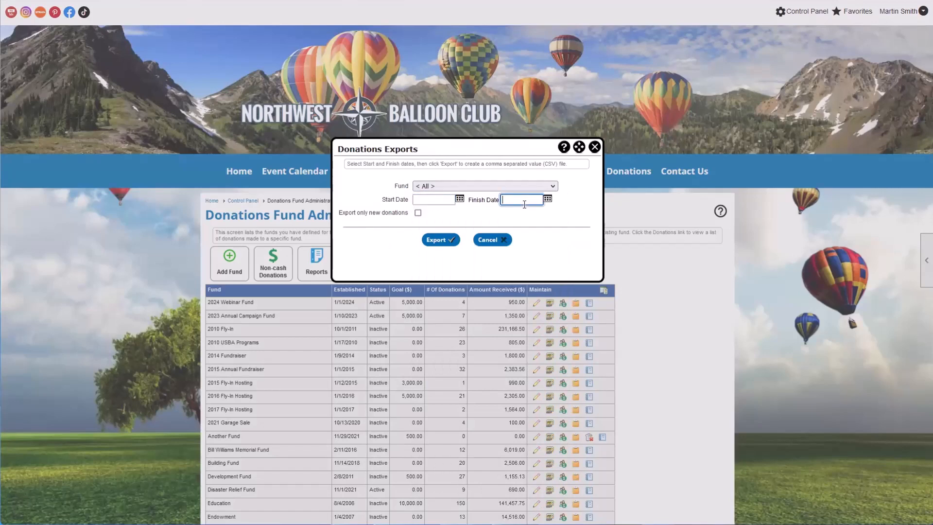
{"action": "left_click_drag", "start_coordinate": [345, 213], "coordinate": [399, 216]}
{"action": "left_click", "coordinate": [417, 213]}
{"action": "left_click", "coordinate": [594, 147]}
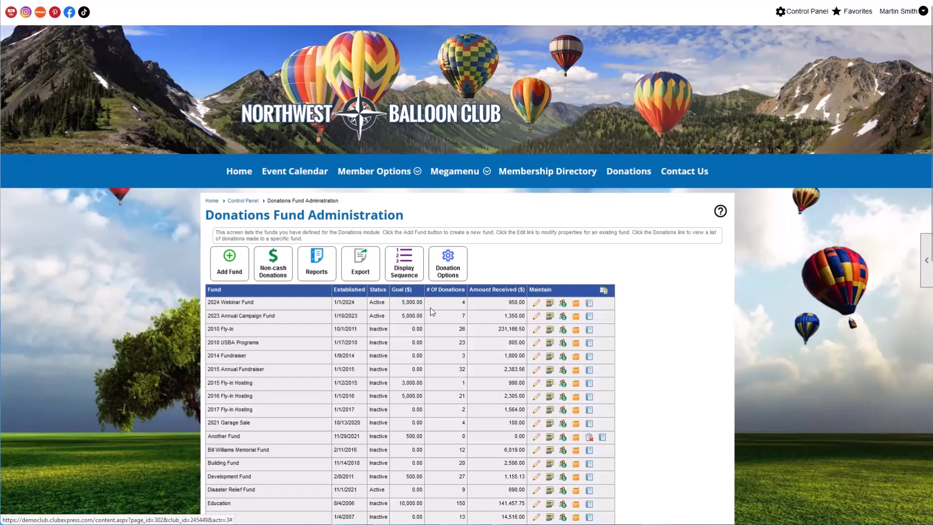
Examine the report types offered for the 2024 Webinar Fund alone and close the report selection.
{"action": "left_click", "coordinate": [590, 303]}
{"action": "left_click_drag", "start_coordinate": [437, 183], "coordinate": [434, 228]}
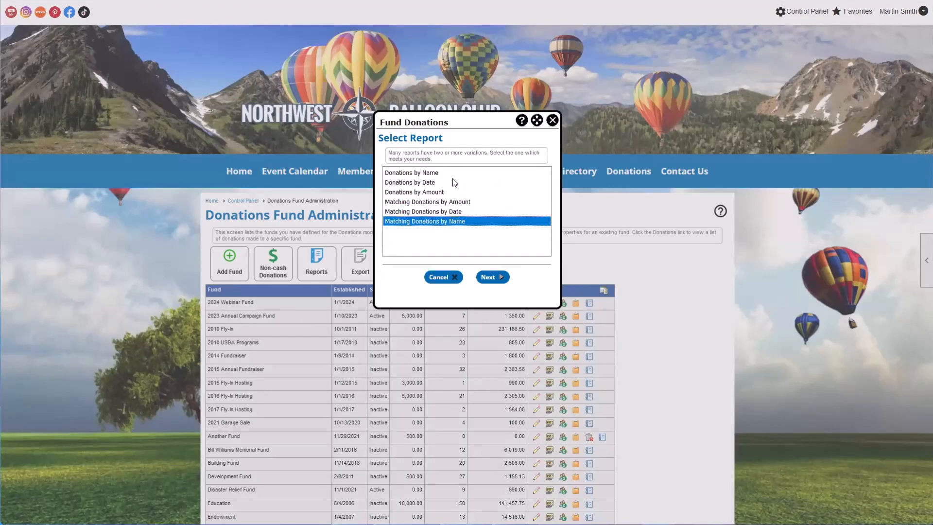
{"action": "left_click", "coordinate": [551, 121]}
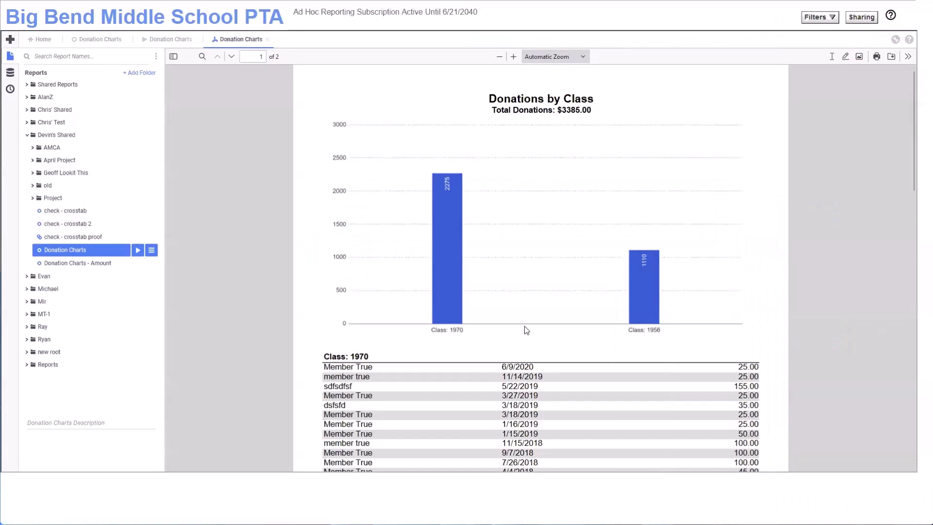
Examine the bar chart and donor listing in the Donation Charts ad hoc report.
{"action": "scroll", "coordinate": [523, 337], "scroll_direction": "down", "scroll_amount": 1}
{"action": "scroll", "coordinate": [524, 337], "scroll_direction": "up", "scroll_amount": 1}
{"action": "scroll", "coordinate": [662, 333], "scroll_direction": "down", "scroll_amount": 2}
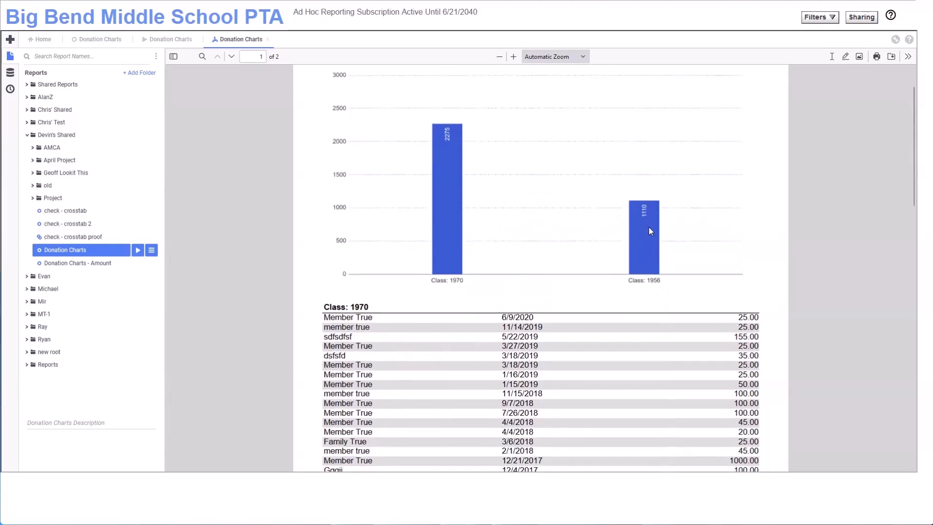
{"action": "scroll", "coordinate": [646, 244], "scroll_direction": "up", "scroll_amount": 2}
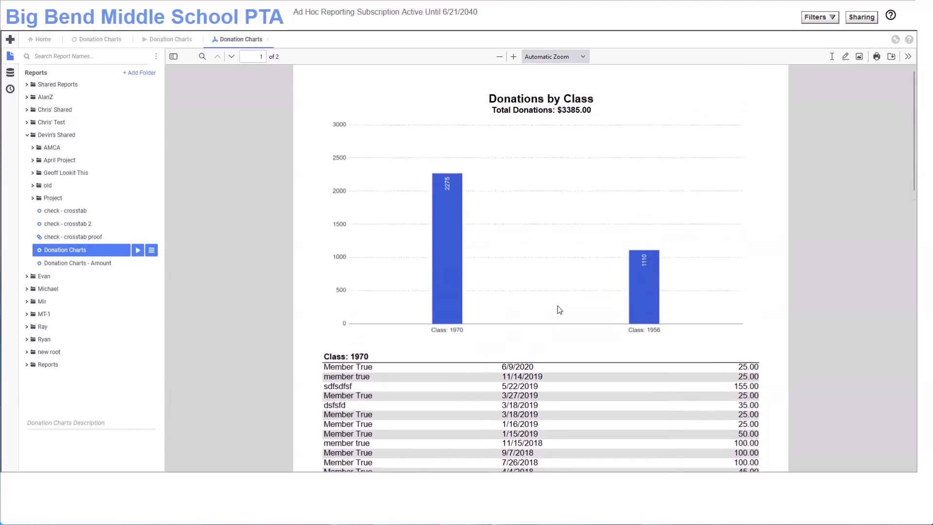
Review the individual donation rows listed under Class: 1970 in the Donations by Class report.
{"action": "scroll", "coordinate": [592, 350], "scroll_direction": "down", "scroll_amount": 2}
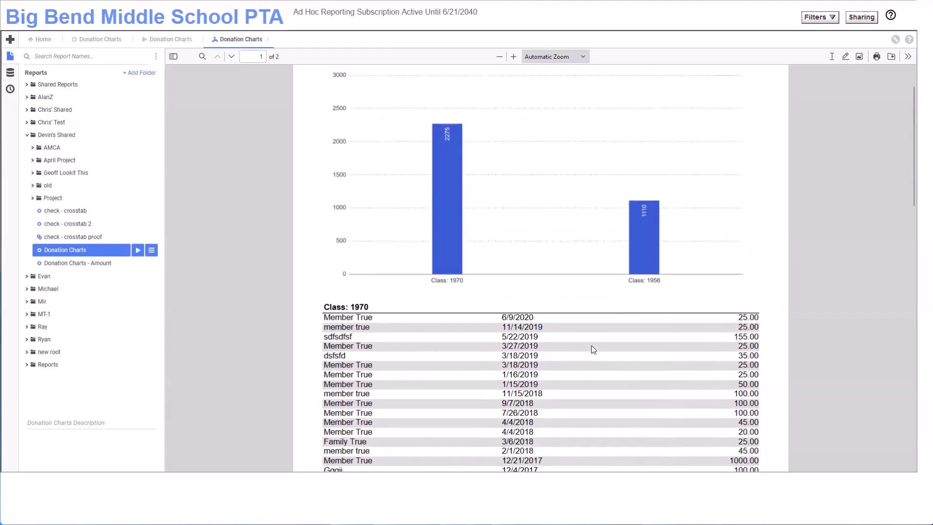
{"action": "left_click_drag", "start_coordinate": [342, 316], "coordinate": [348, 393]}
{"action": "left_click", "coordinate": [582, 375]}
{"action": "scroll", "coordinate": [727, 337], "scroll_direction": "down", "scroll_amount": 2}
{"action": "scroll", "coordinate": [727, 338], "scroll_direction": "up", "scroll_amount": 3}
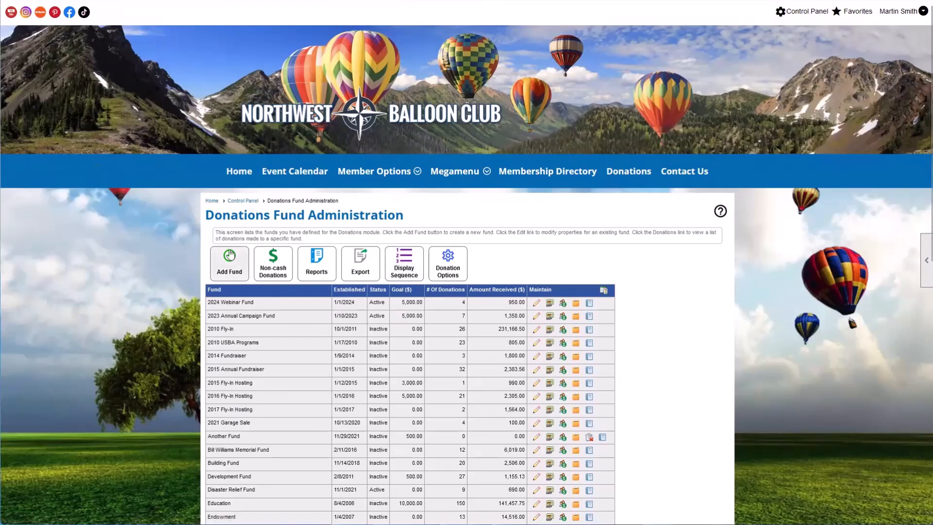
Open the non-cash donations administration, examine its donation categories, and return to the list of non-cash donations.
{"action": "left_click", "coordinate": [275, 263]}
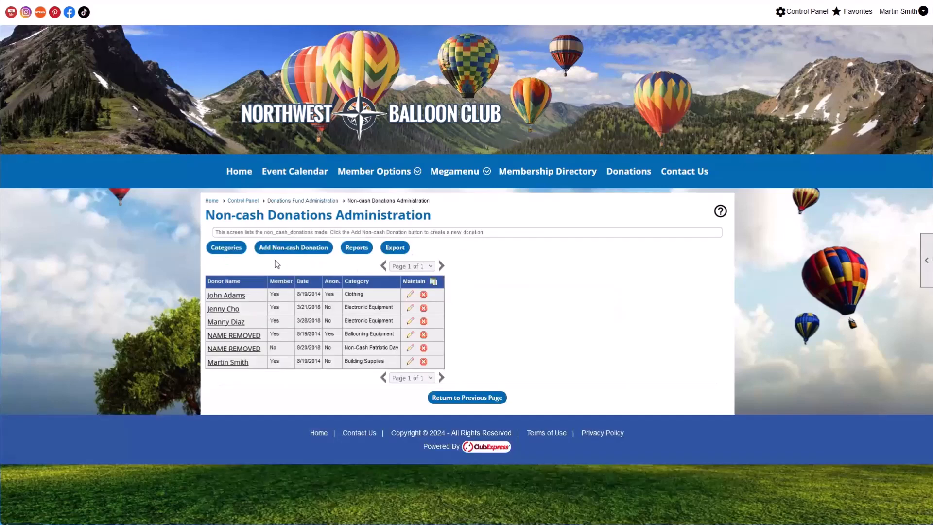
{"action": "left_click", "coordinate": [217, 251]}
{"action": "left_click_drag", "start_coordinate": [215, 286], "coordinate": [221, 306]}
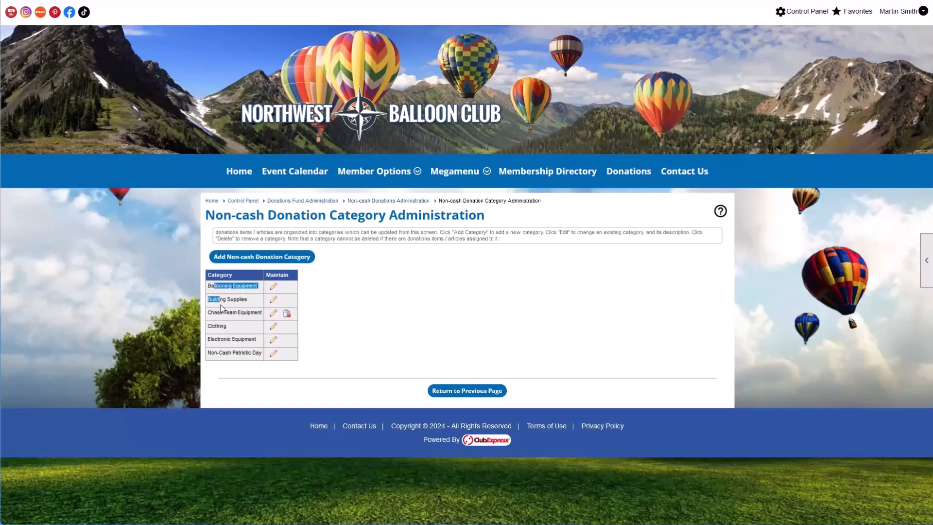
{"action": "left_click", "coordinate": [224, 320]}
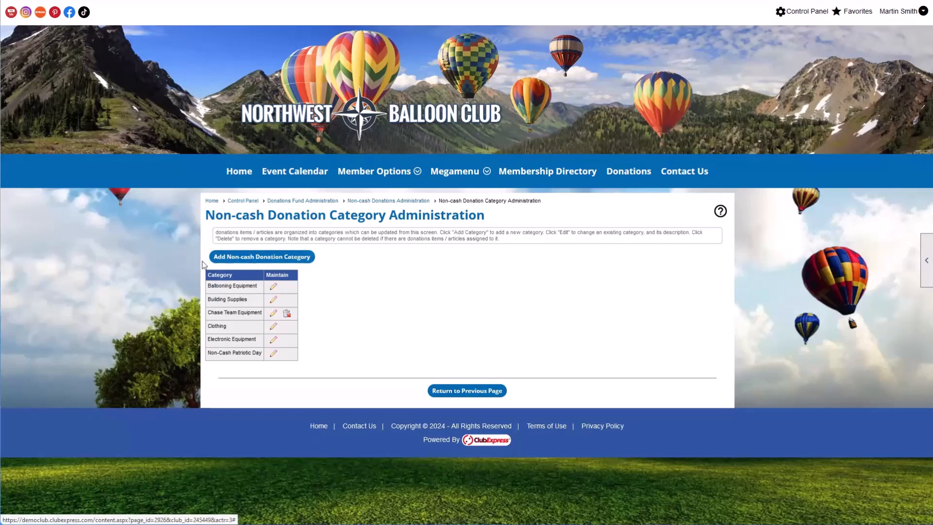
{"action": "left_click", "coordinate": [475, 391]}
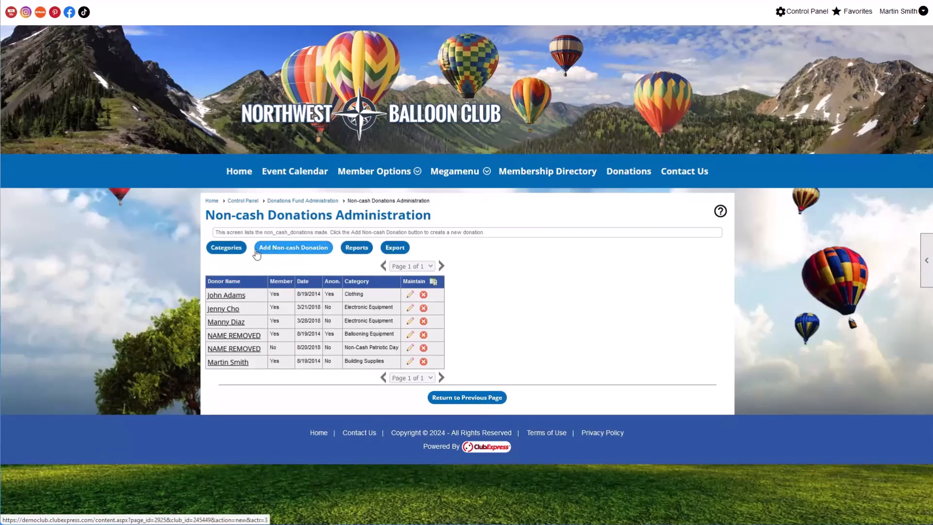
Try out a new non-cash donation with the Clothing category, cancel it, and return to the fund administration.
{"action": "left_click", "coordinate": [281, 250]}
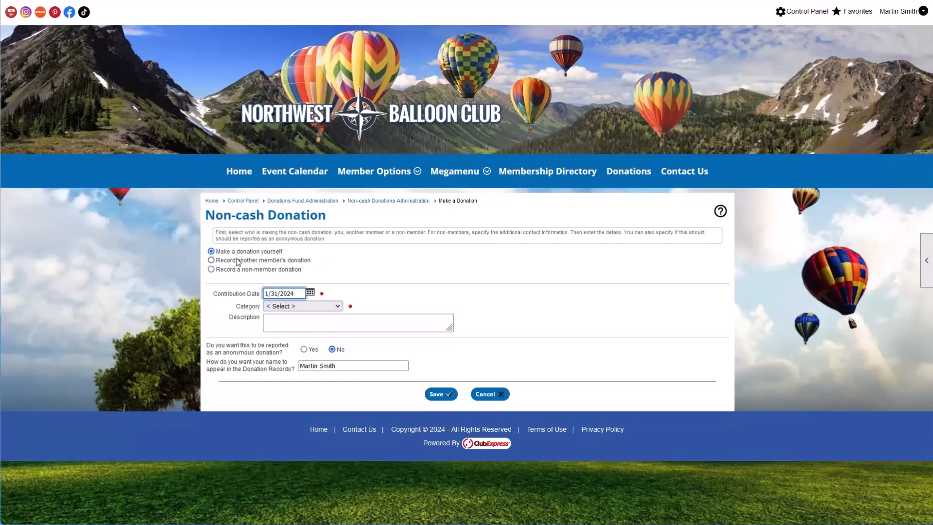
{"action": "left_click", "coordinate": [270, 306]}
{"action": "left_click", "coordinate": [283, 368]}
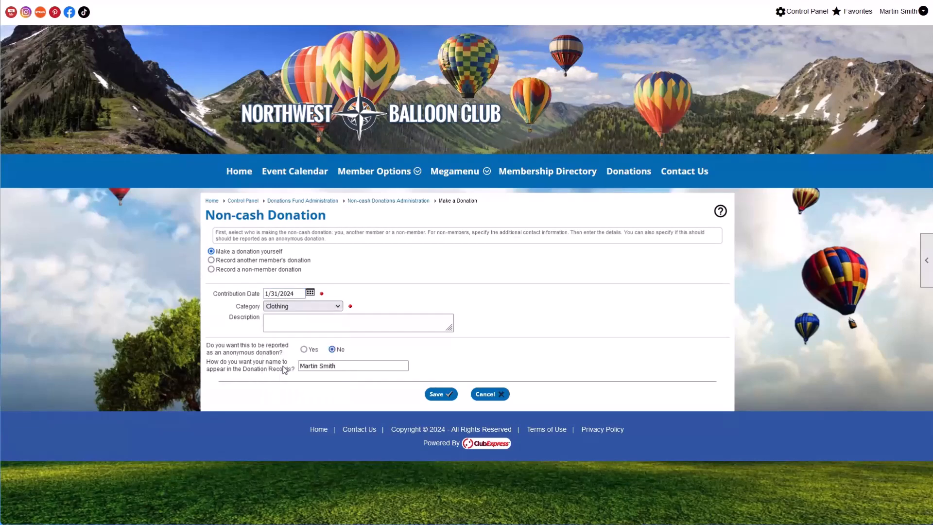
{"action": "left_click", "coordinate": [275, 324]}
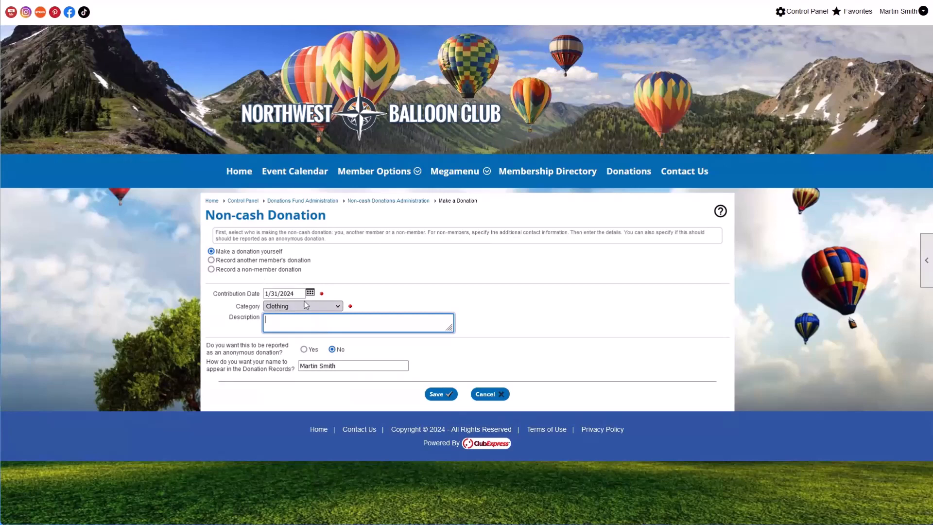
{"action": "left_click", "coordinate": [485, 394]}
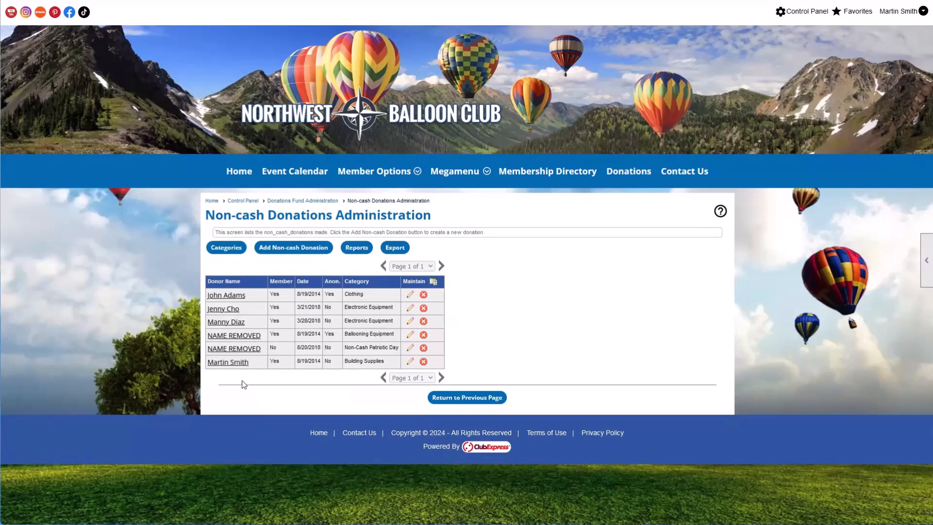
{"action": "left_click", "coordinate": [473, 397]}
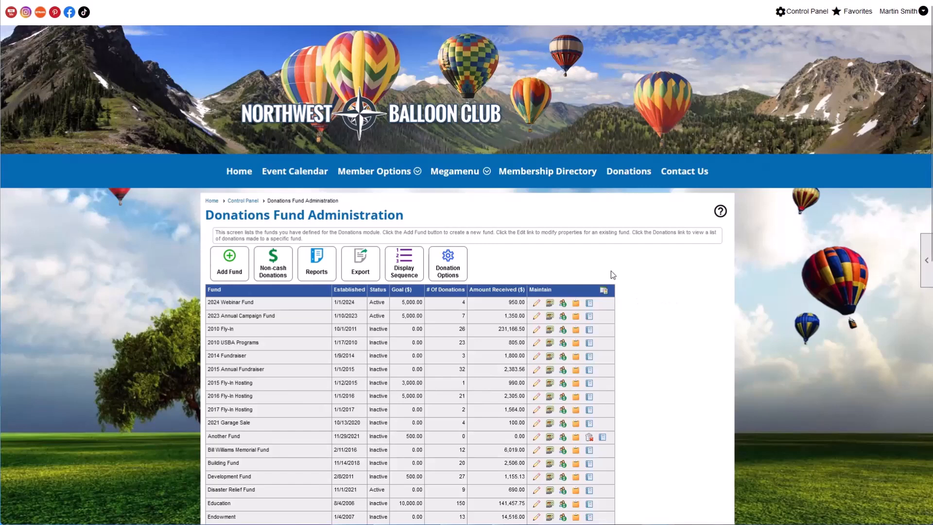
Look over the name, date, amount and matching variations of the Fund Donations report again and close the selection.
{"action": "scroll", "coordinate": [537, 296], "scroll_direction": "down", "scroll_amount": 1}
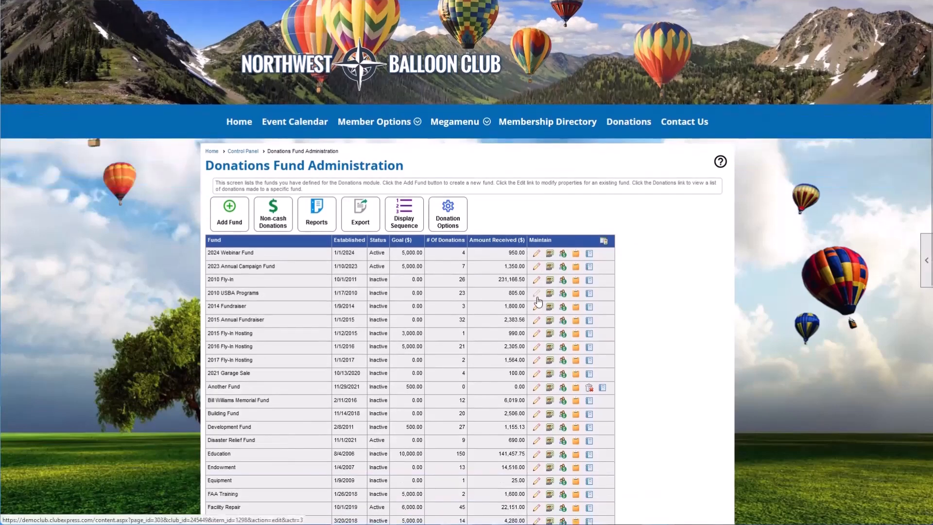
{"action": "left_click", "coordinate": [328, 228]}
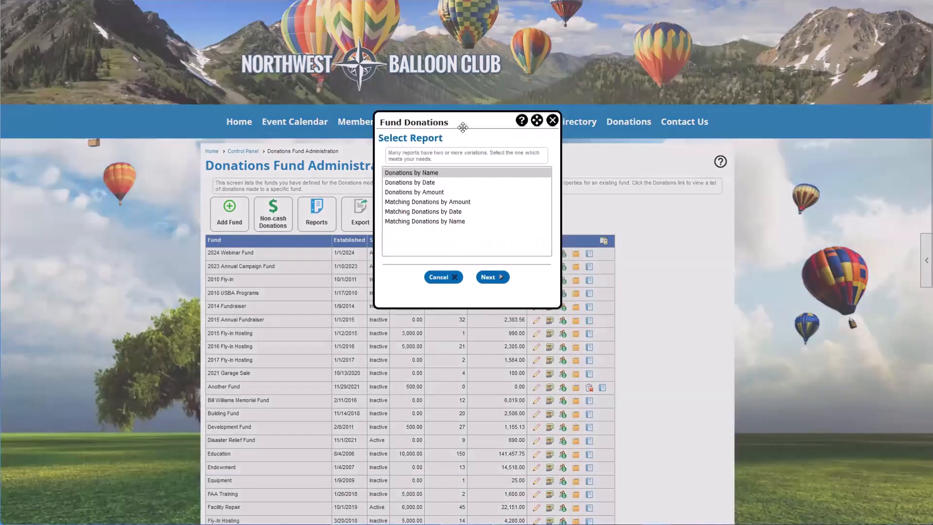
{"action": "left_click_drag", "start_coordinate": [463, 127], "coordinate": [731, 194]}
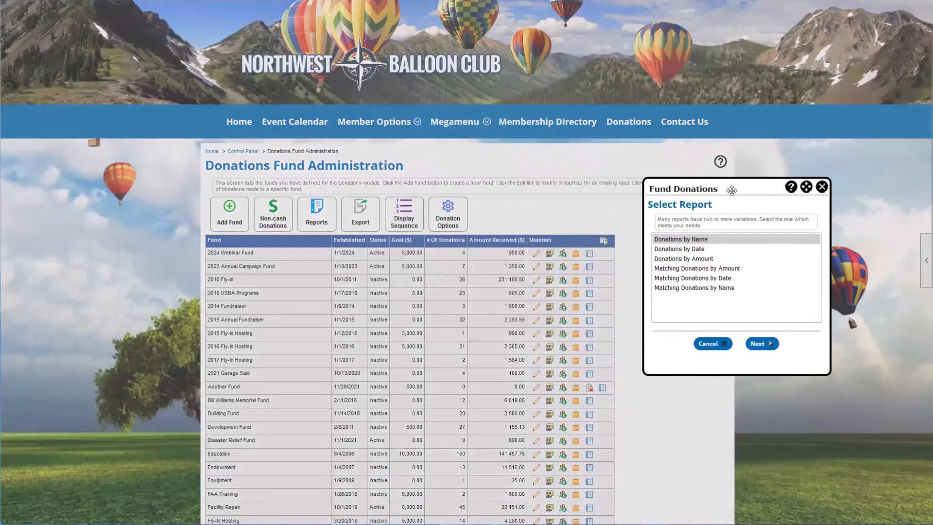
{"action": "left_click", "coordinate": [821, 187]}
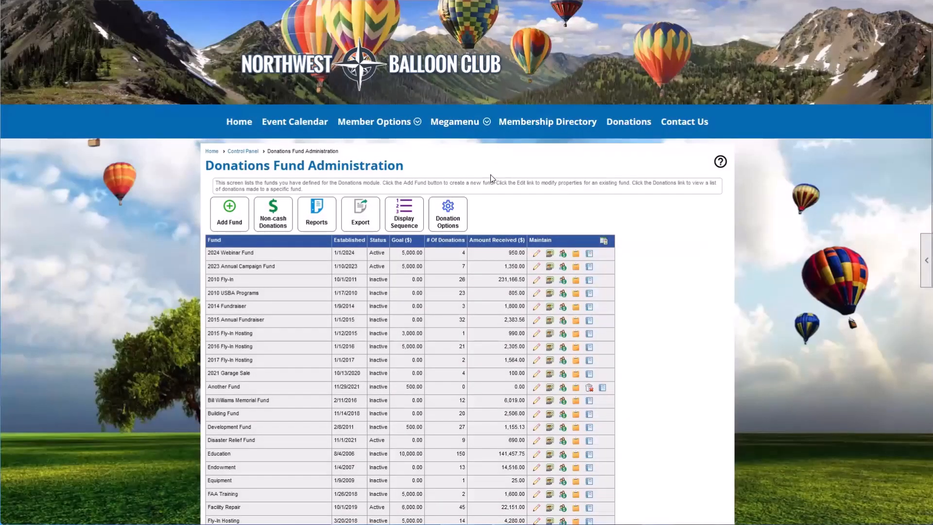
{"action": "scroll", "coordinate": [493, 168], "scroll_direction": "up", "scroll_amount": 1}
{"action": "mouse_move", "coordinate": [487, 174]}
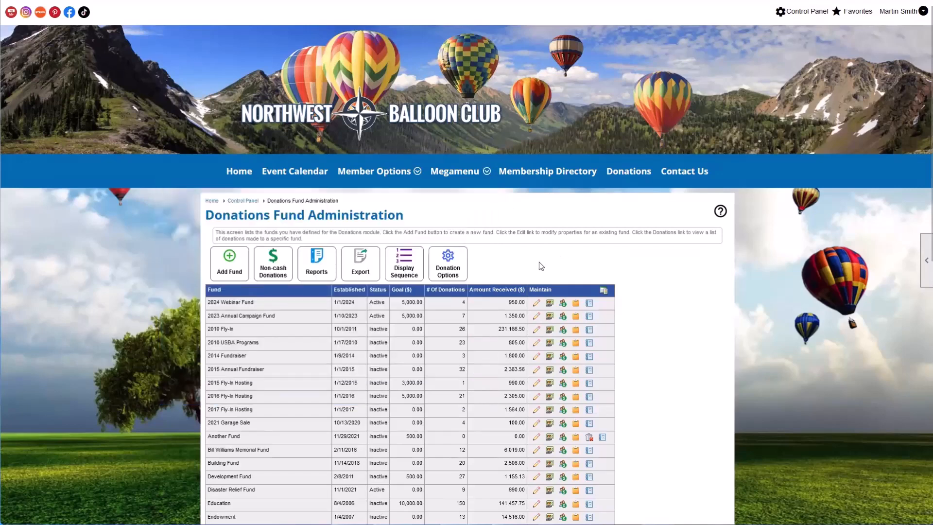
Open a new recurring donation for the 2024 Webinar Fund and examine its form, including the number of occurrences.
{"action": "scroll", "coordinate": [547, 262], "scroll_direction": "down", "scroll_amount": 1}
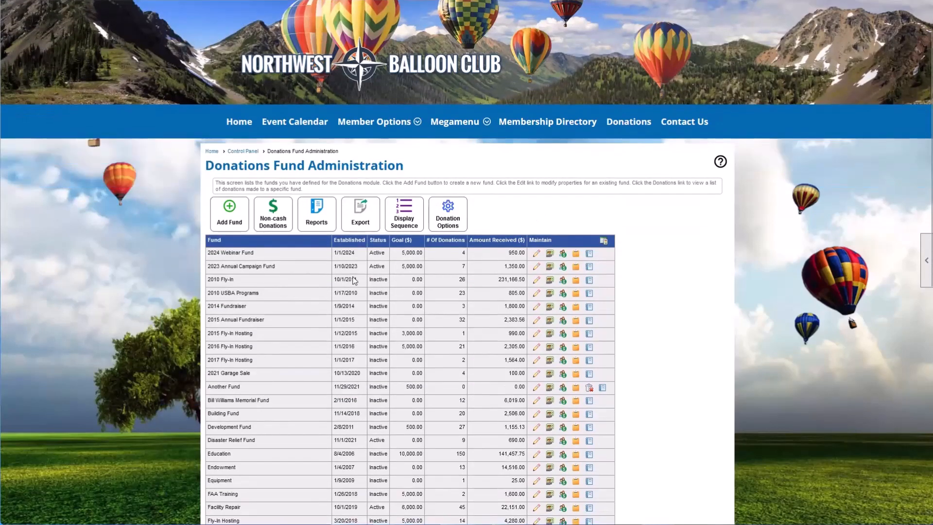
{"action": "left_click", "coordinate": [550, 253]}
{"action": "left_click", "coordinate": [301, 252]}
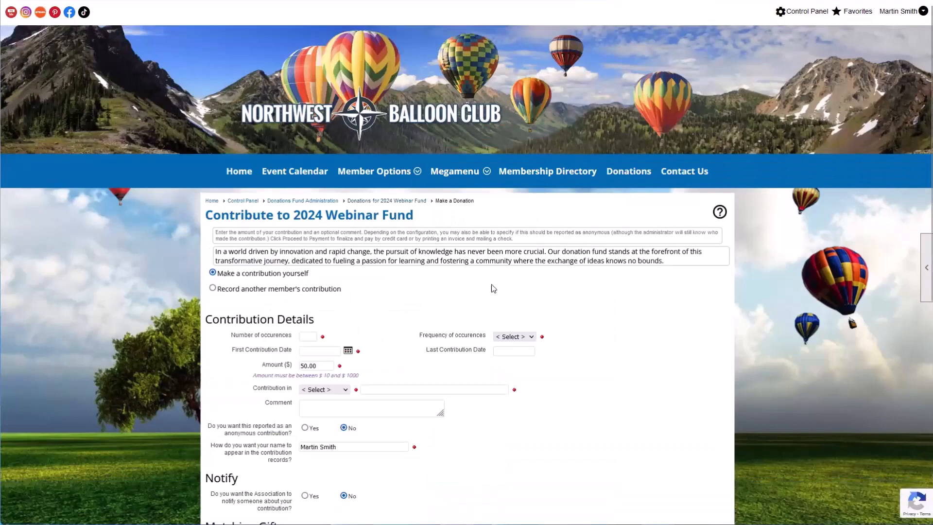
{"action": "scroll", "coordinate": [534, 288], "scroll_direction": "down", "scroll_amount": 4}
{"action": "scroll", "coordinate": [586, 285], "scroll_direction": "down", "scroll_amount": 1}
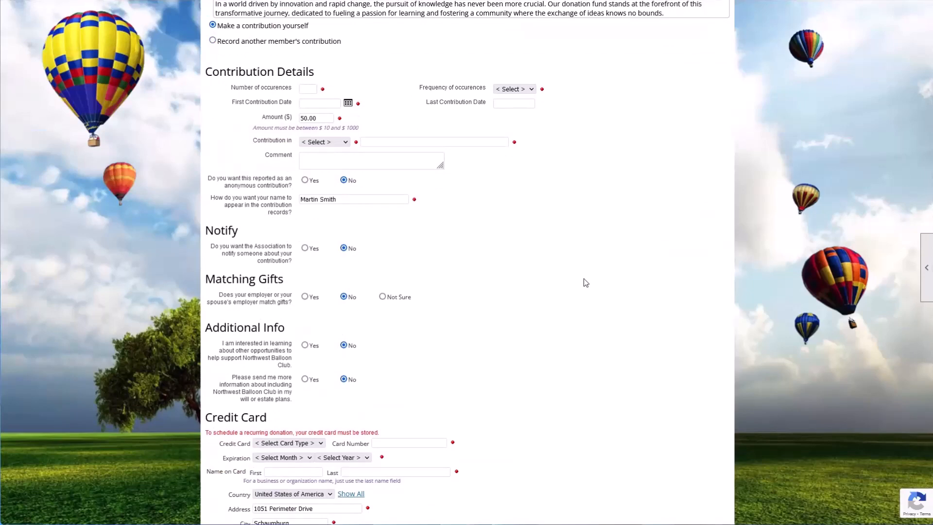
{"action": "scroll", "coordinate": [585, 278], "scroll_direction": "up", "scroll_amount": 4}
{"action": "scroll", "coordinate": [585, 279], "scroll_direction": "down", "scroll_amount": 1}
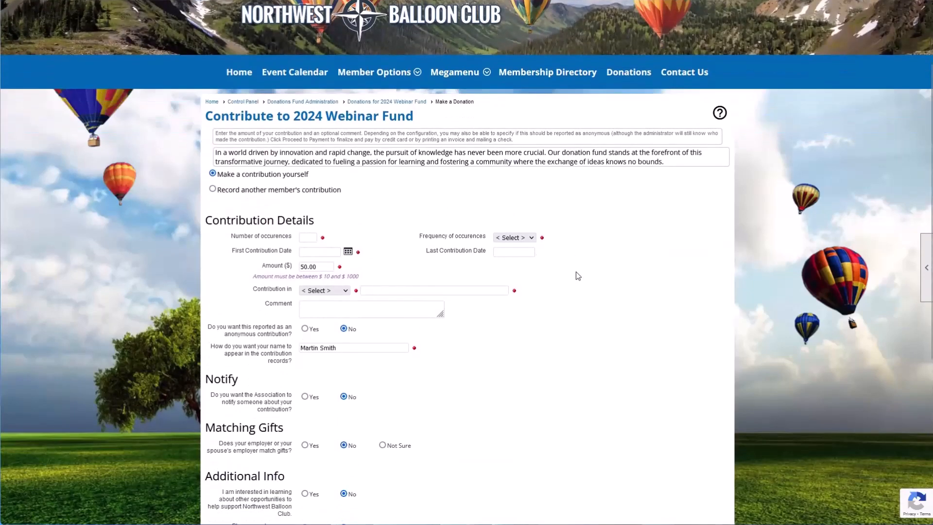
{"action": "left_click_drag", "start_coordinate": [224, 239], "coordinate": [293, 239]}
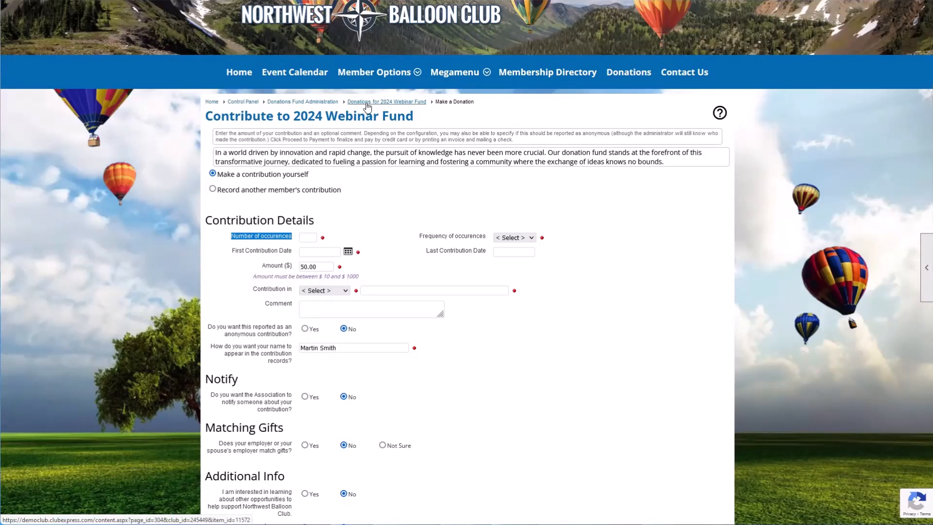
Switch the recurring donation to recording another member's contribution and examine its Credit Card section.
{"action": "left_click", "coordinate": [356, 191]}
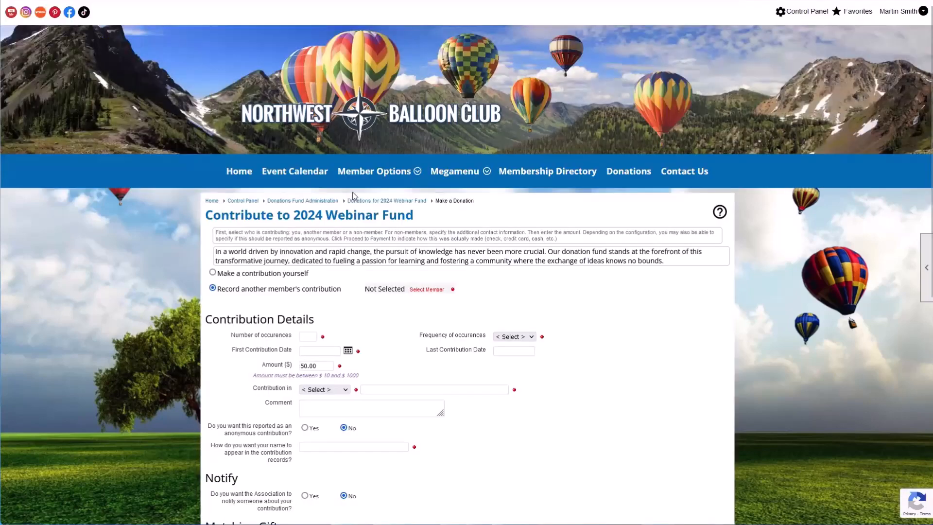
{"action": "scroll", "coordinate": [329, 273], "scroll_direction": "down", "scroll_amount": 2}
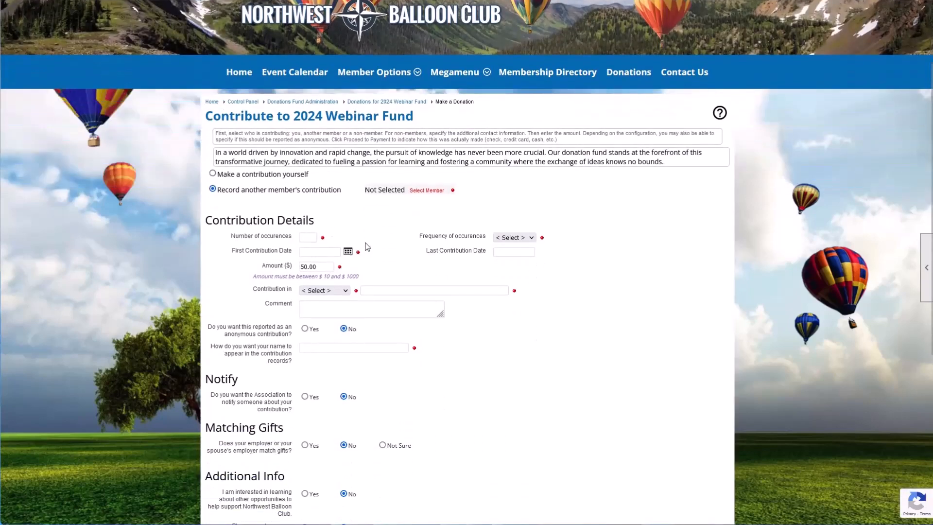
{"action": "scroll", "coordinate": [368, 248], "scroll_direction": "down", "scroll_amount": 6}
{"action": "left_click_drag", "start_coordinate": [211, 295], "coordinate": [371, 446]}
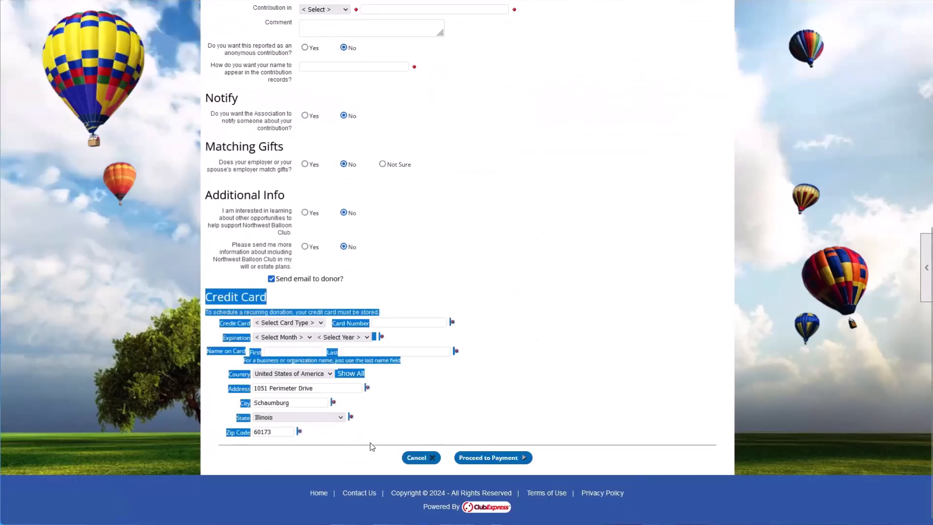
{"action": "left_click", "coordinate": [368, 448]}
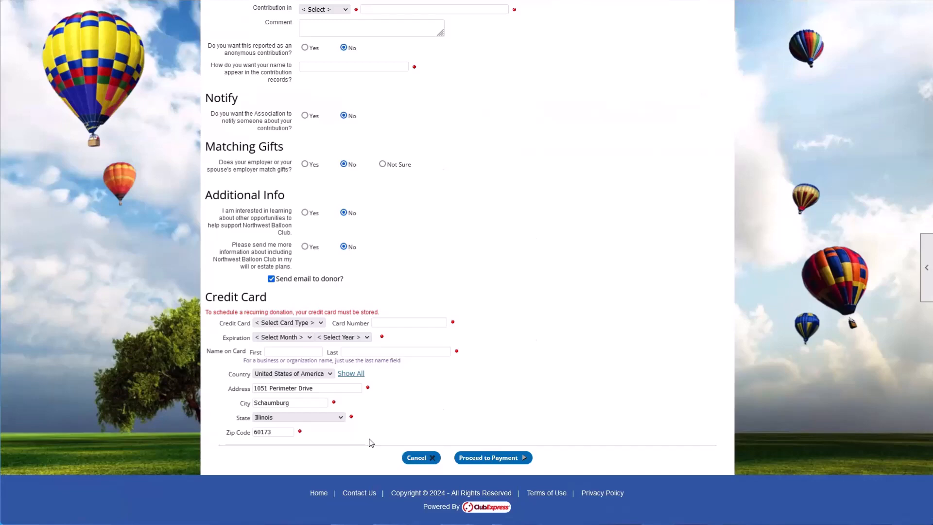
Compare the options for contributing oneself or recording another member's contribution, and return to the 2024 Webinar Fund's donations without saving.
{"action": "scroll", "coordinate": [381, 400], "scroll_direction": "up", "scroll_amount": 6}
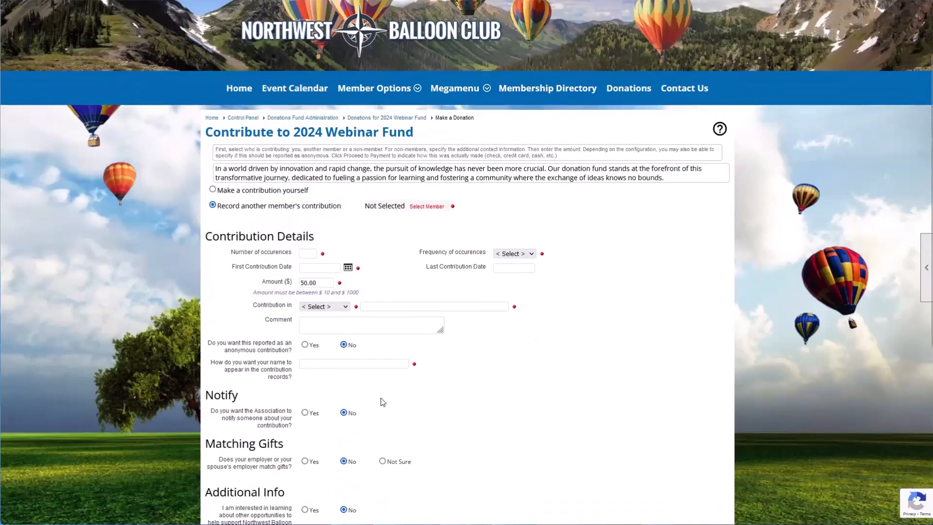
{"action": "left_click_drag", "start_coordinate": [217, 191], "coordinate": [315, 221]}
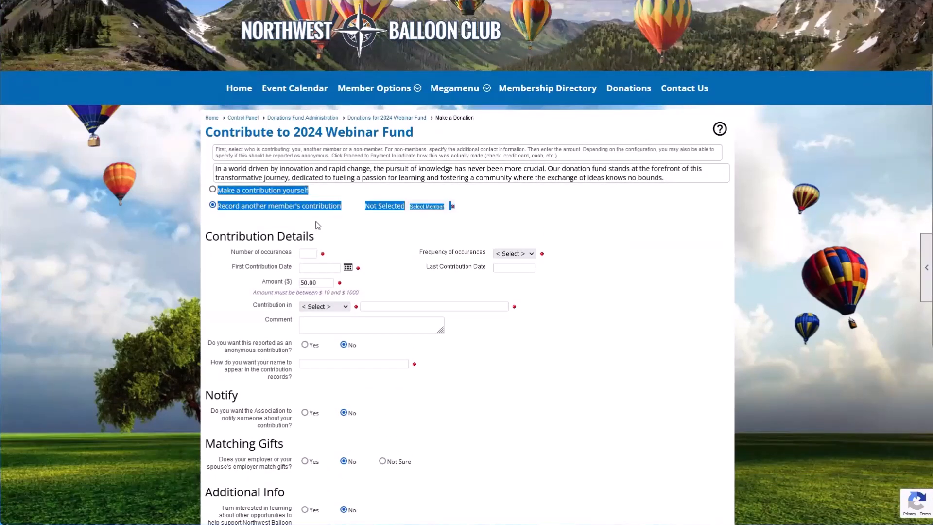
{"action": "left_click", "coordinate": [316, 222]}
{"action": "left_click_drag", "start_coordinate": [253, 190], "coordinate": [348, 190]}
{"action": "left_click_drag", "start_coordinate": [264, 207], "coordinate": [309, 207]}
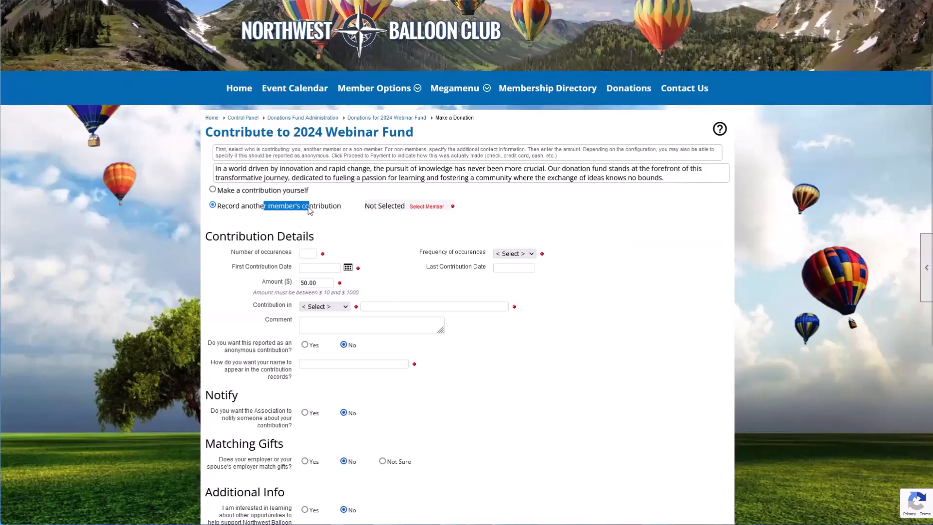
{"action": "left_click", "coordinate": [251, 208]}
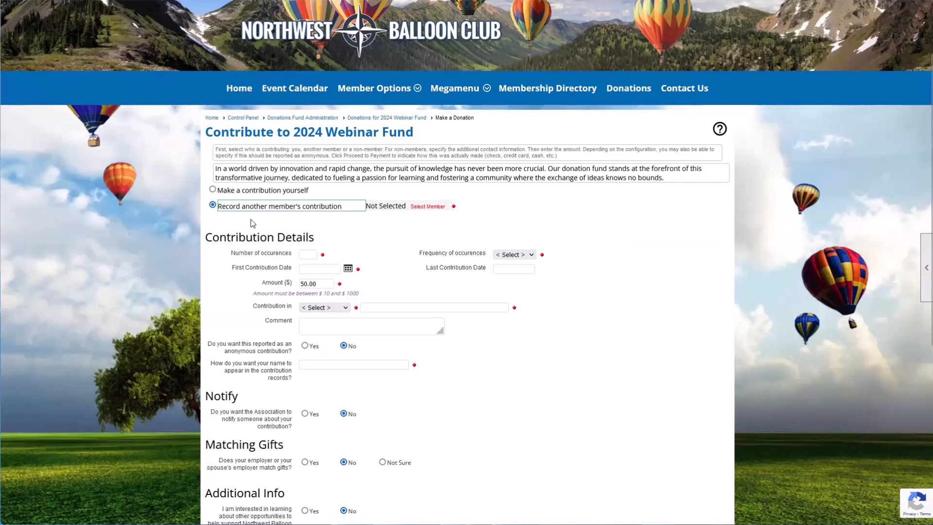
{"action": "scroll", "coordinate": [252, 221], "scroll_direction": "down", "scroll_amount": 1}
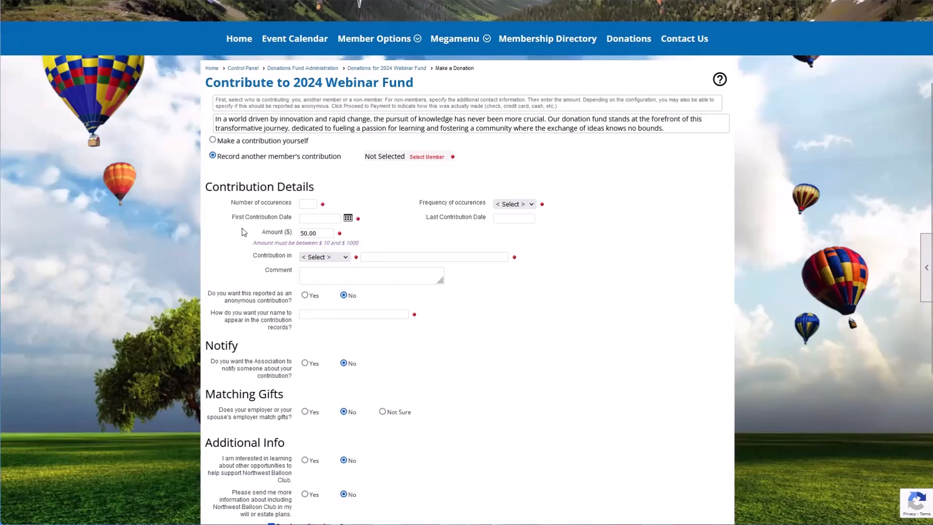
{"action": "left_click", "coordinate": [380, 69]}
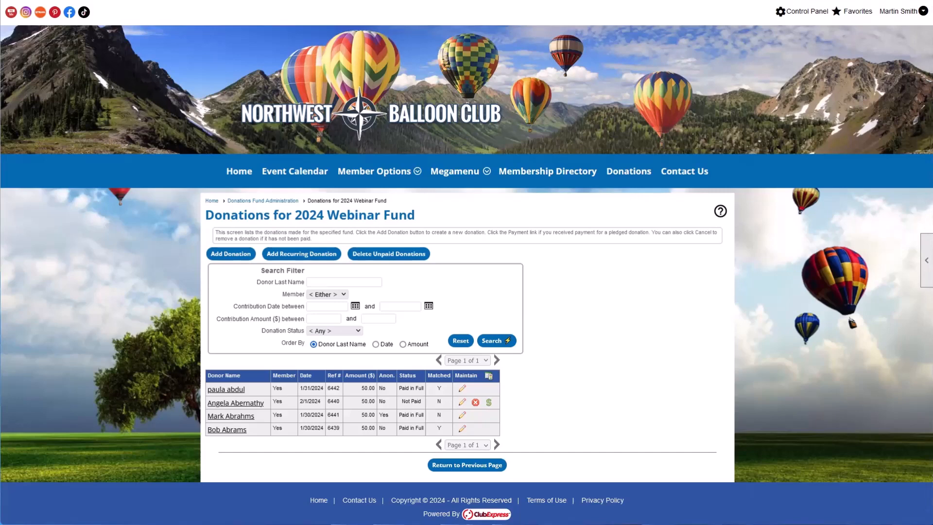
Go to the club's home page and view the link options of the Donate to 2024 Webinar Fund button.
{"action": "left_click", "coordinate": [233, 175]}
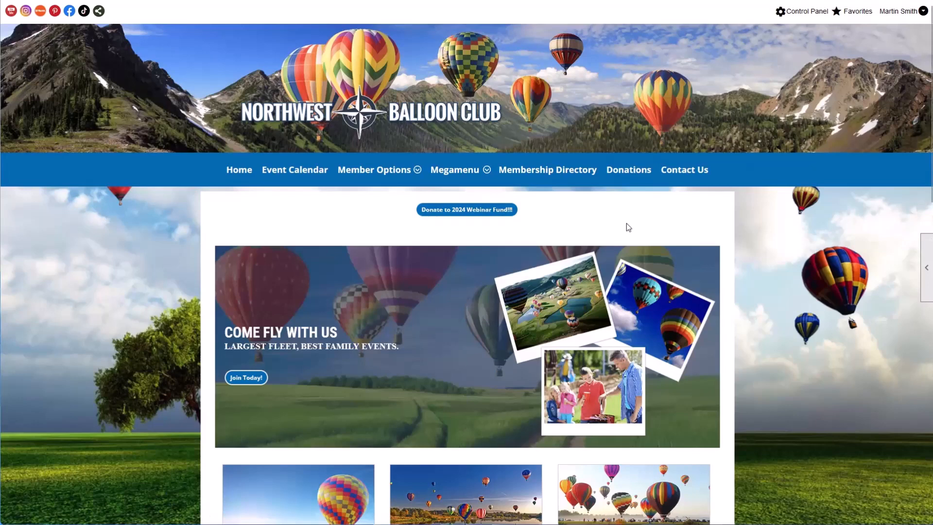
{"action": "right_click", "coordinate": [469, 210]}
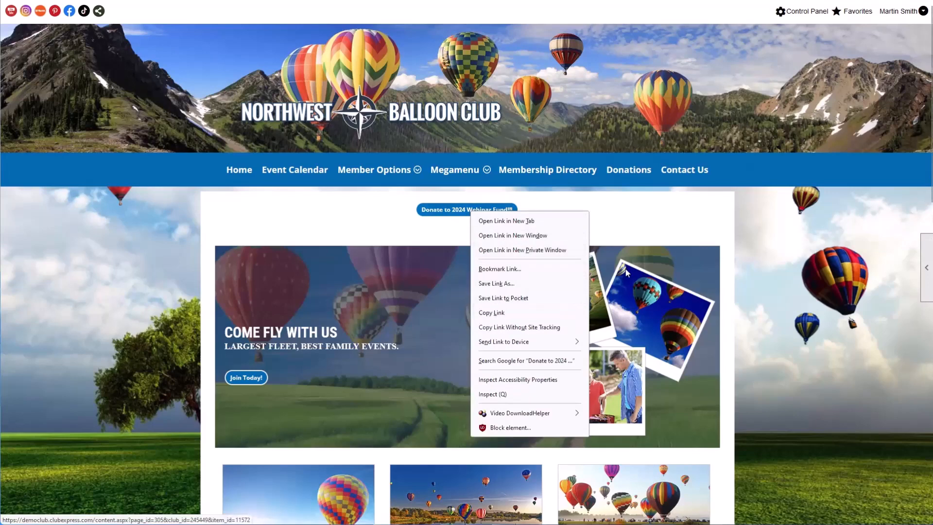
{"action": "left_click", "coordinate": [650, 219]}
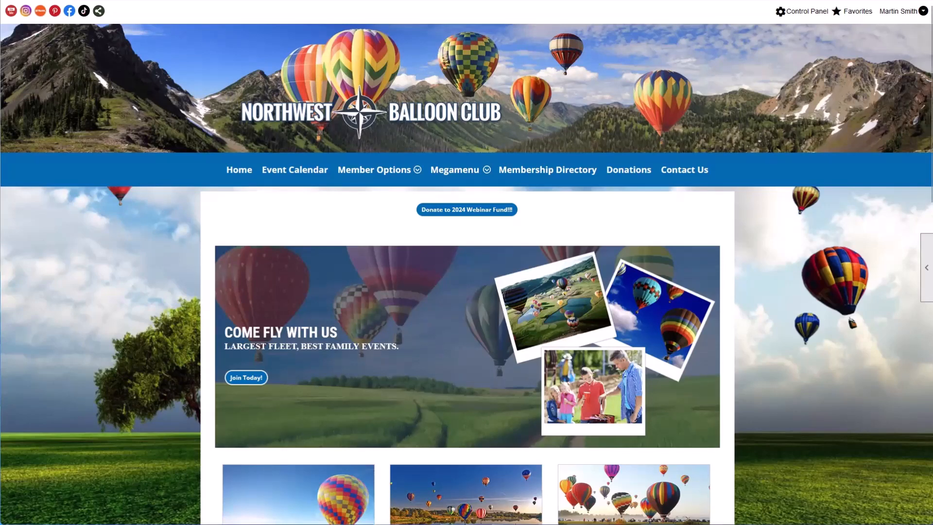
Open the club's Additional Charges setup and locate the 2024 Webinar Fund charge.
{"action": "left_click", "coordinate": [787, 15]}
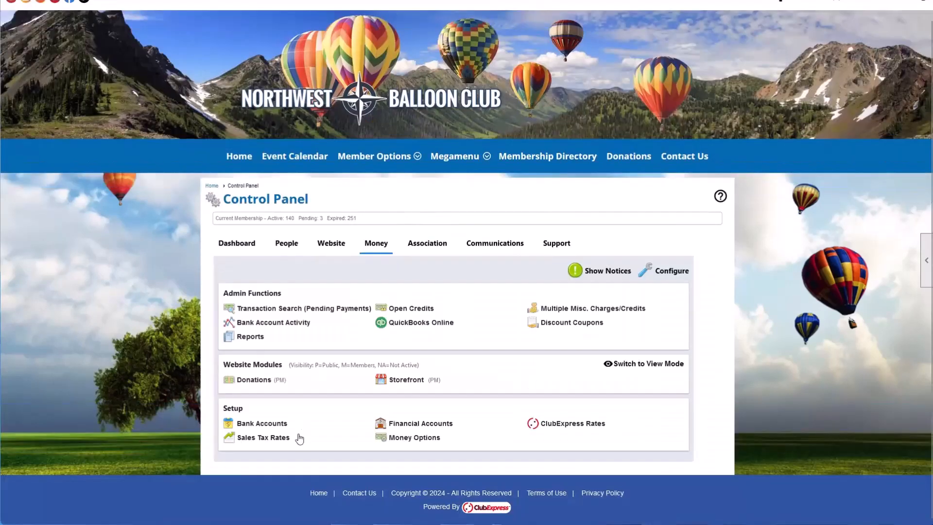
{"action": "left_click", "coordinate": [286, 243]}
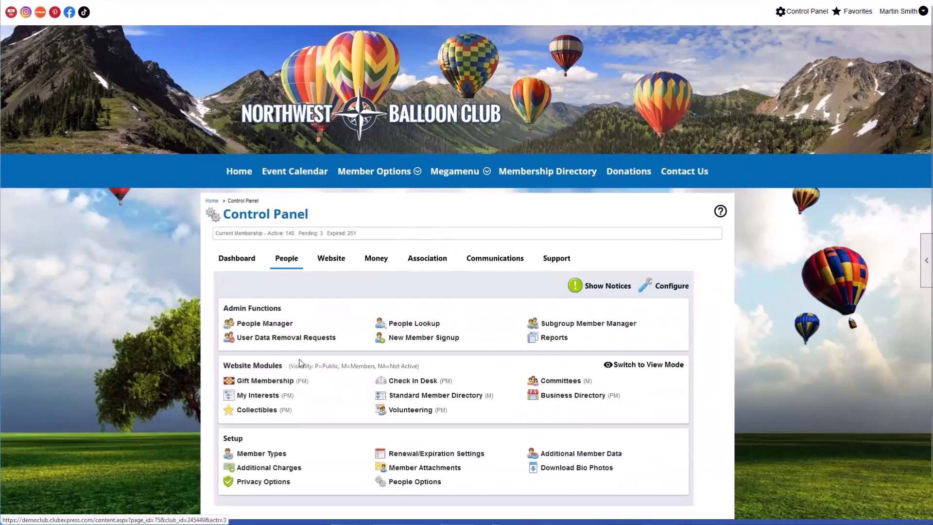
{"action": "left_click", "coordinate": [263, 466]}
{"action": "scroll", "coordinate": [286, 444], "scroll_direction": "down", "scroll_amount": 10}
{"action": "scroll", "coordinate": [288, 447], "scroll_direction": "up", "scroll_amount": 1}
{"action": "left_click_drag", "start_coordinate": [278, 480], "coordinate": [233, 489]}
{"action": "left_click", "coordinate": [209, 490]}
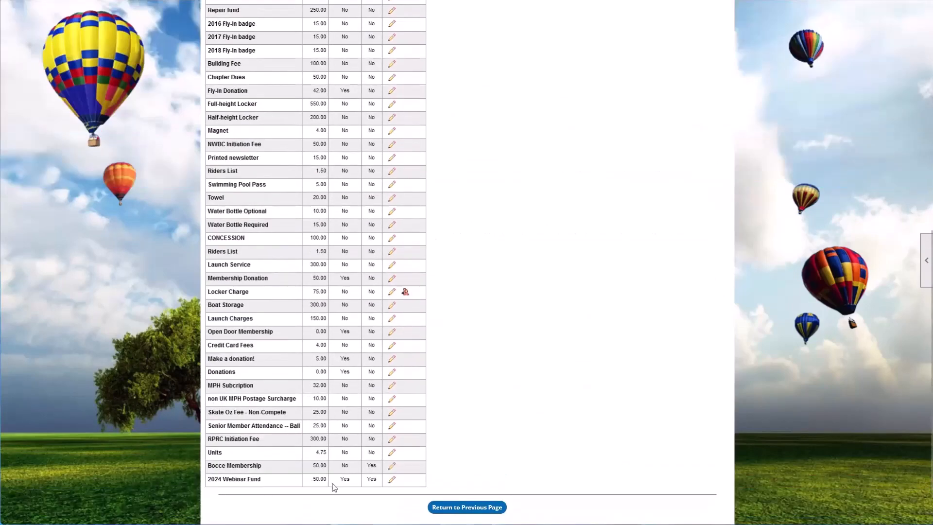
Examine the donation and fund settings of the 2024 Webinar Fund charge, and close it without saving.
{"action": "left_click", "coordinate": [391, 479]}
{"action": "scroll", "coordinate": [451, 309], "scroll_direction": "down", "scroll_amount": 1}
{"action": "left_click_drag", "start_coordinate": [339, 270], "coordinate": [429, 276]}
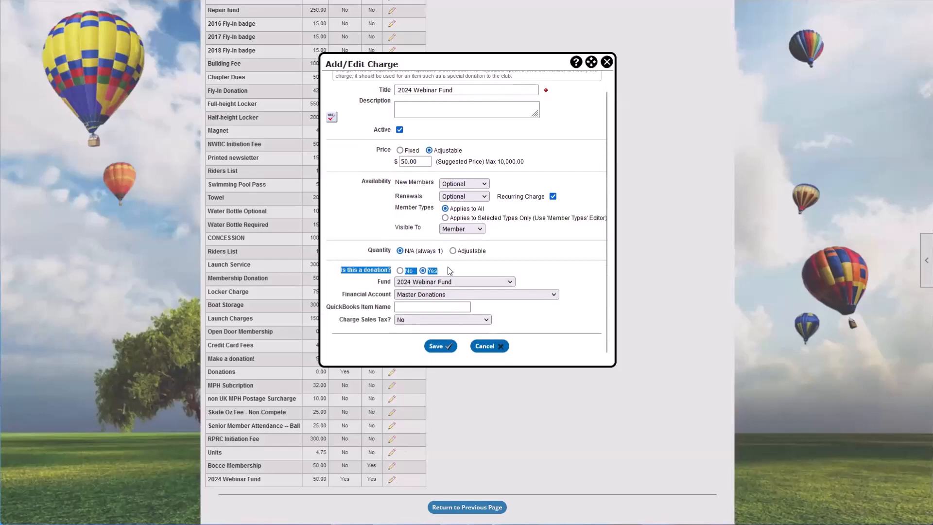
{"action": "left_click_drag", "start_coordinate": [363, 283], "coordinate": [415, 286]}
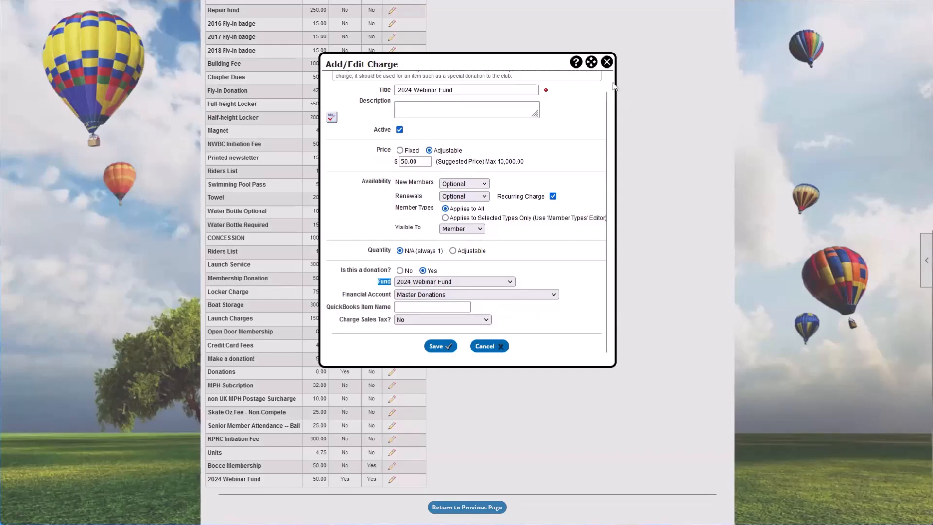
{"action": "left_click", "coordinate": [607, 63]}
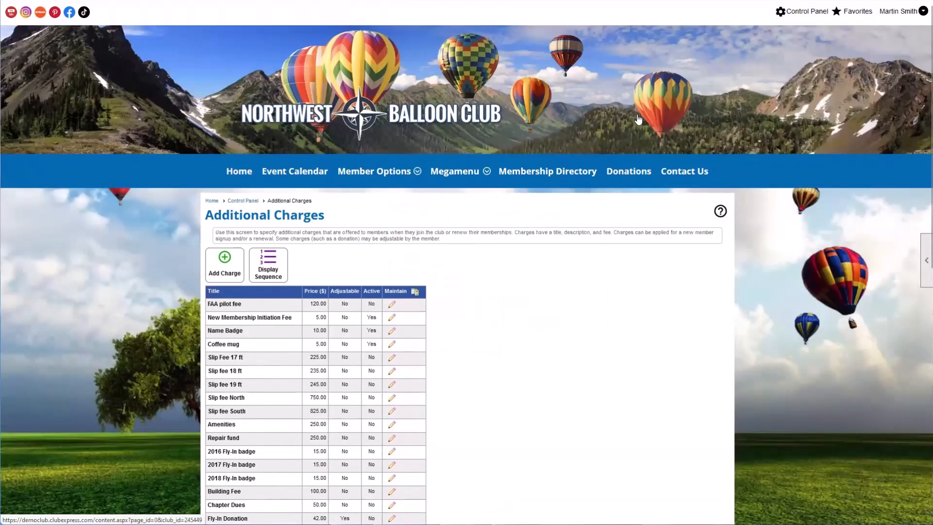
Enable the Additional Charges page for members and admins in both the new member signup and membership renewal wizards, and save the setup.
{"action": "left_click", "coordinate": [804, 11]}
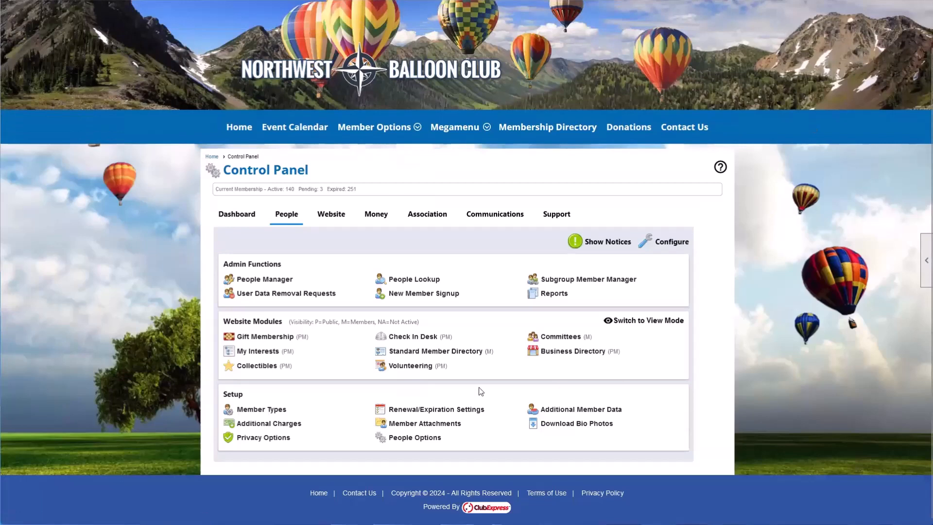
{"action": "left_click", "coordinate": [414, 295]}
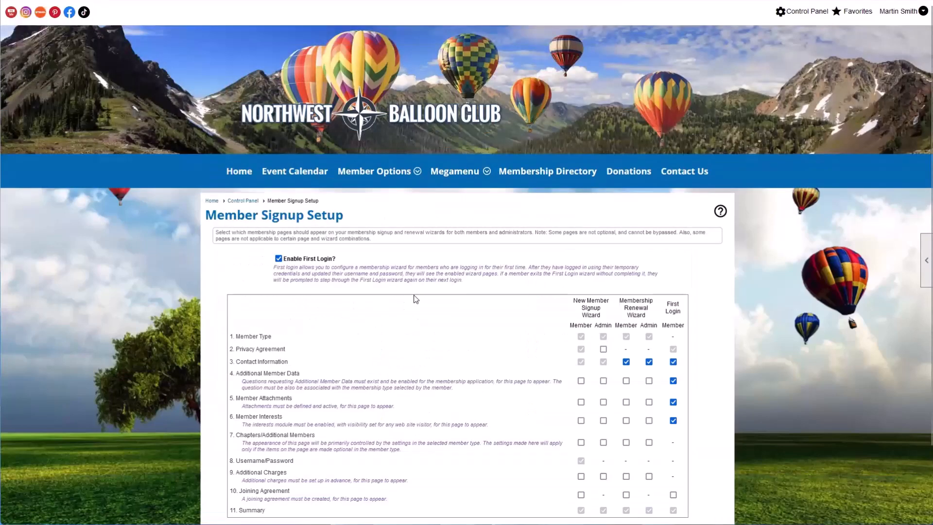
{"action": "scroll", "coordinate": [239, 413], "scroll_direction": "down", "scroll_amount": 1}
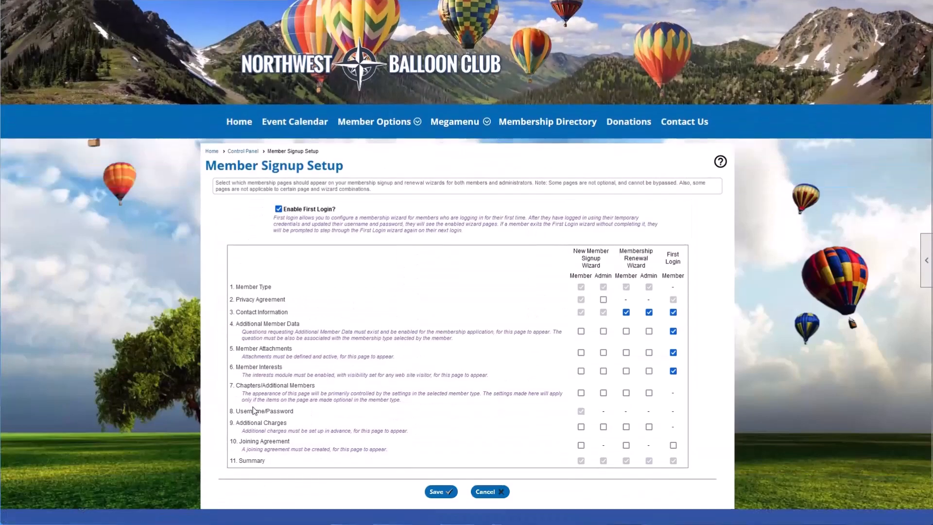
{"action": "left_click_drag", "start_coordinate": [232, 423], "coordinate": [576, 419]}
{"action": "left_click", "coordinate": [581, 427]}
{"action": "left_click", "coordinate": [603, 427]}
{"action": "left_click", "coordinate": [625, 427]}
{"action": "left_click", "coordinate": [648, 426]}
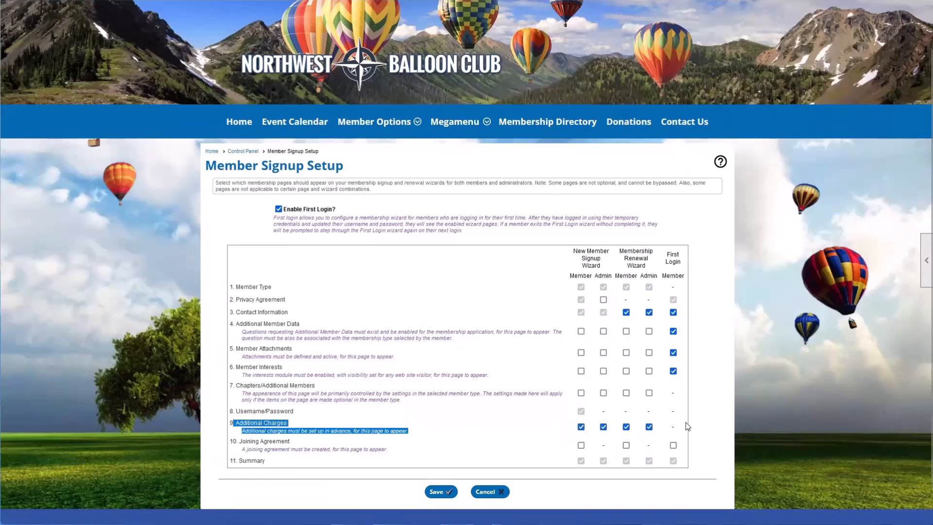
{"action": "left_click", "coordinate": [440, 491]}
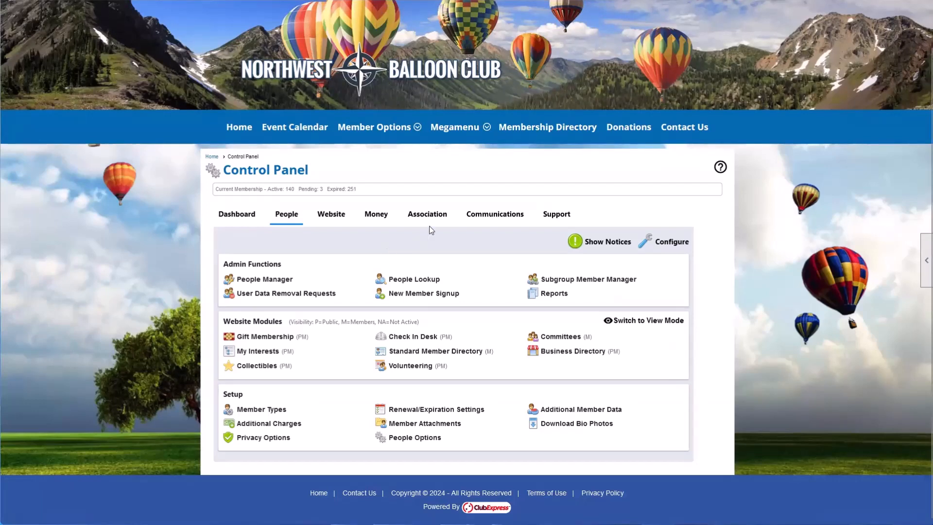
Open the System Email Manager from the communications setup and look through the list of emails.
{"action": "left_click", "coordinate": [501, 217]}
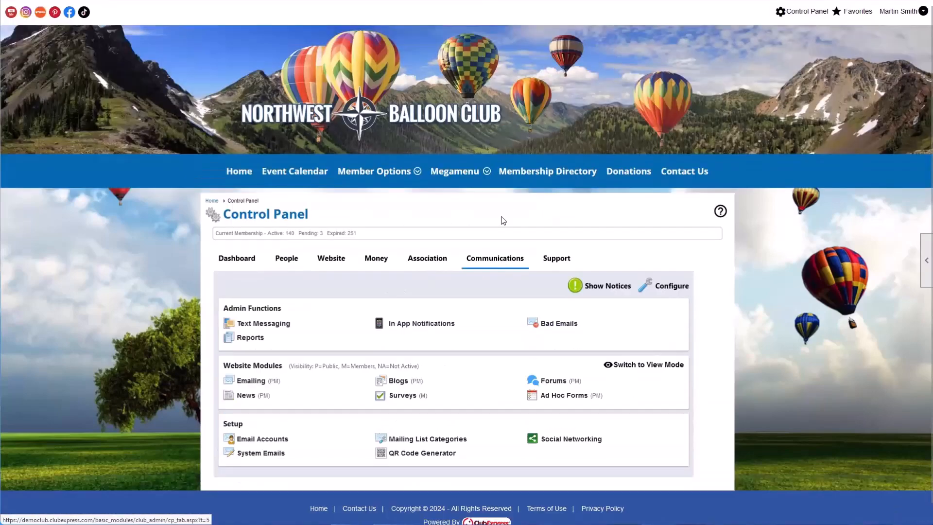
{"action": "scroll", "coordinate": [468, 282], "scroll_direction": "down", "scroll_amount": 1}
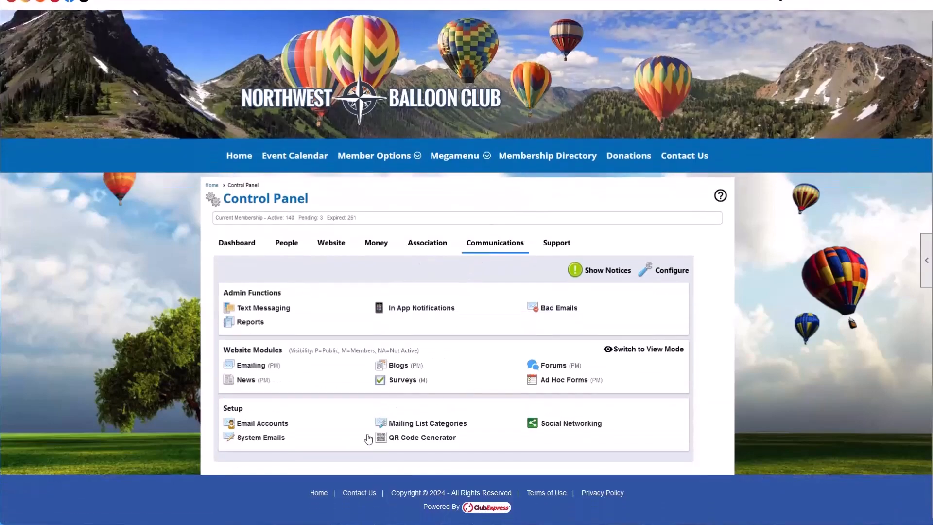
{"action": "left_click", "coordinate": [256, 439]}
{"action": "scroll", "coordinate": [393, 361], "scroll_direction": "down", "scroll_amount": 5}
{"action": "scroll", "coordinate": [394, 360], "scroll_direction": "down", "scroll_amount": 15}
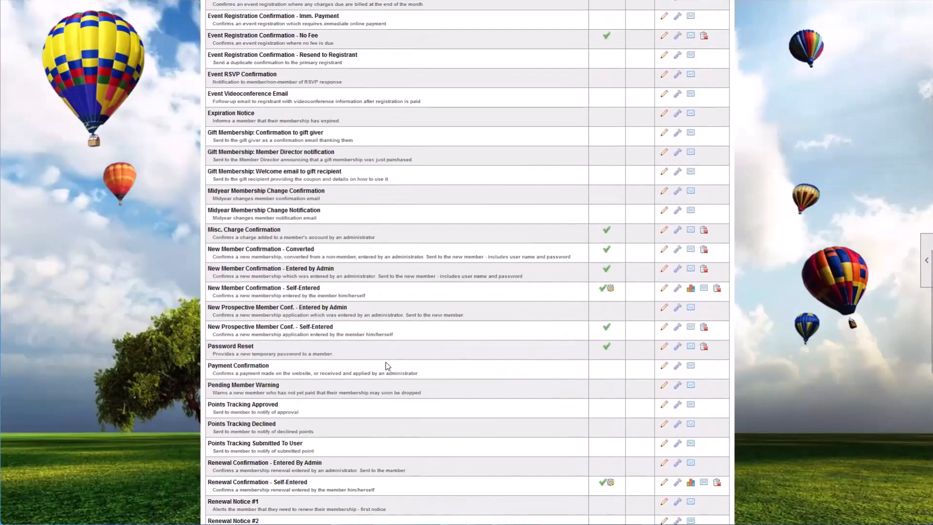
Search the system emails page for "donation" and examine the Donation Confirmation entry.
{"action": "key", "text": "ctrl+f"}
{"action": "type", "text": "don"}
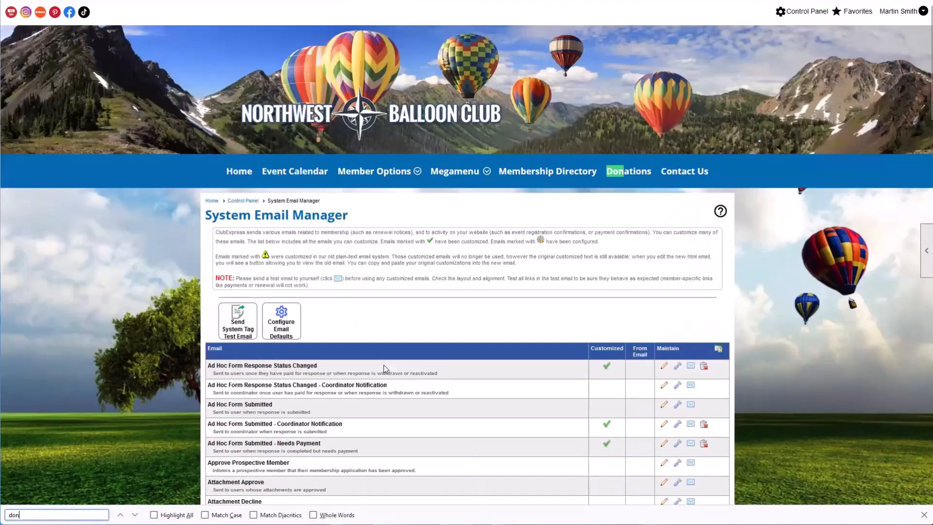
{"action": "type", "text": "ation"}
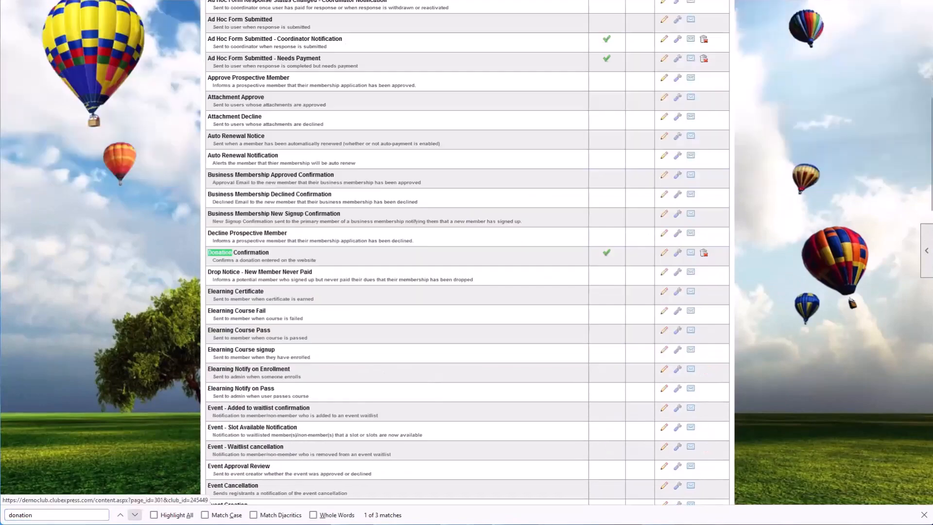
{"action": "left_click", "coordinate": [134, 514]}
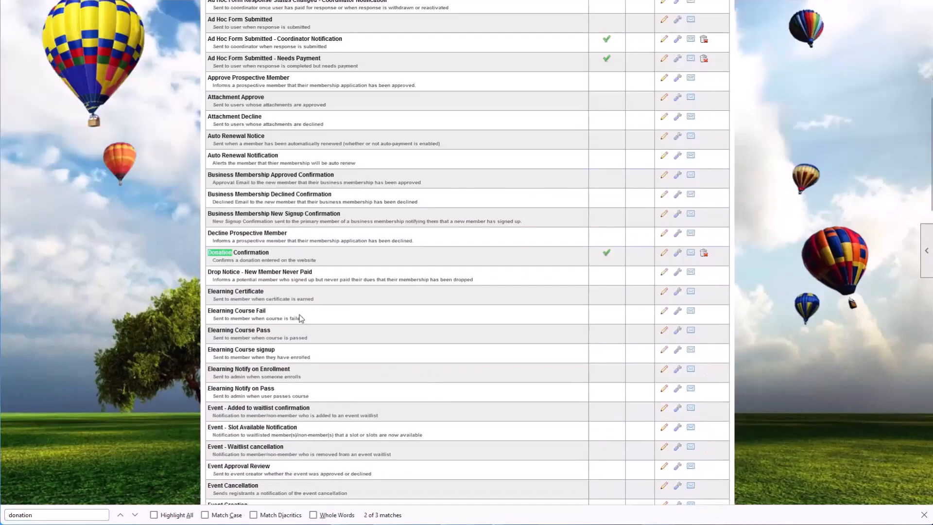
{"action": "left_click_drag", "start_coordinate": [318, 261], "coordinate": [204, 256]}
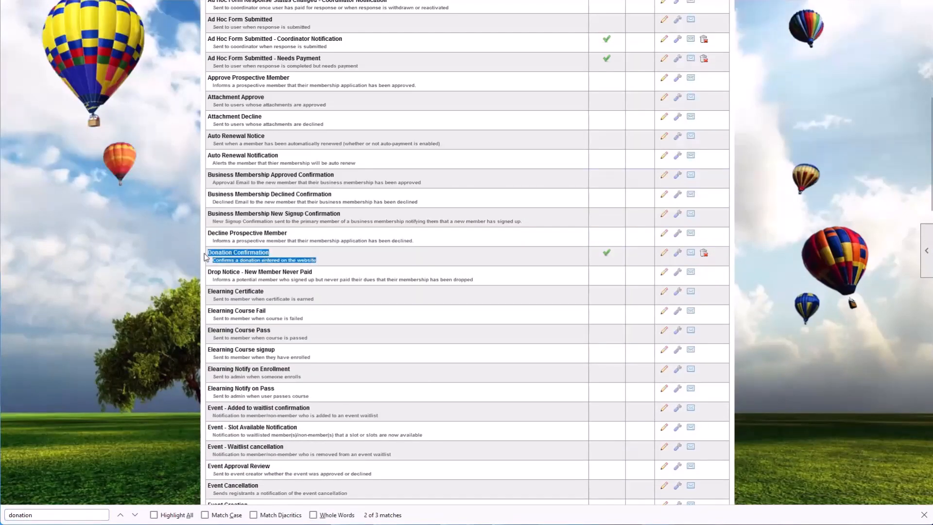
Search the system emails page for "payment" and examine the Payment Confirmation entry.
{"action": "key", "text": "ctrl+f"}
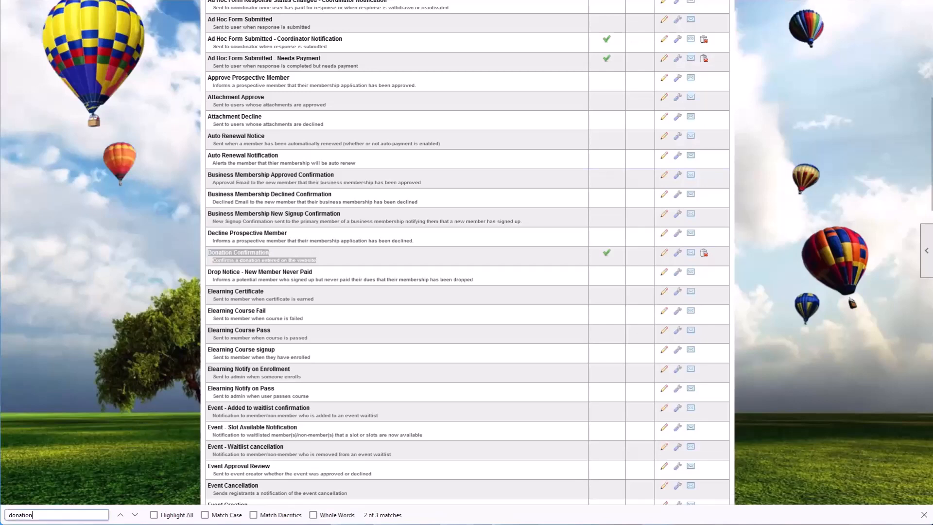
{"action": "type", "text": "payment"}
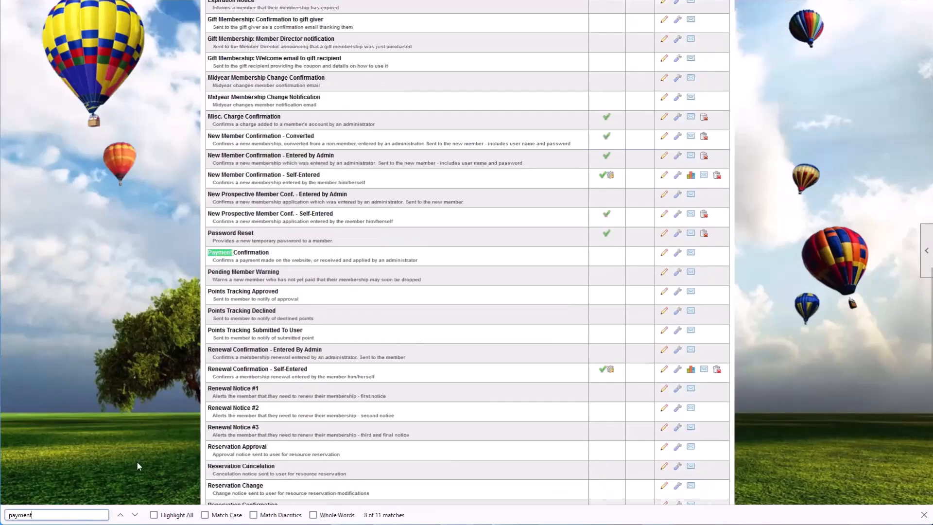
{"action": "triple_click", "coordinate": [293, 258]}
{"action": "left_click_drag", "start_coordinate": [293, 258], "coordinate": [208, 250]}
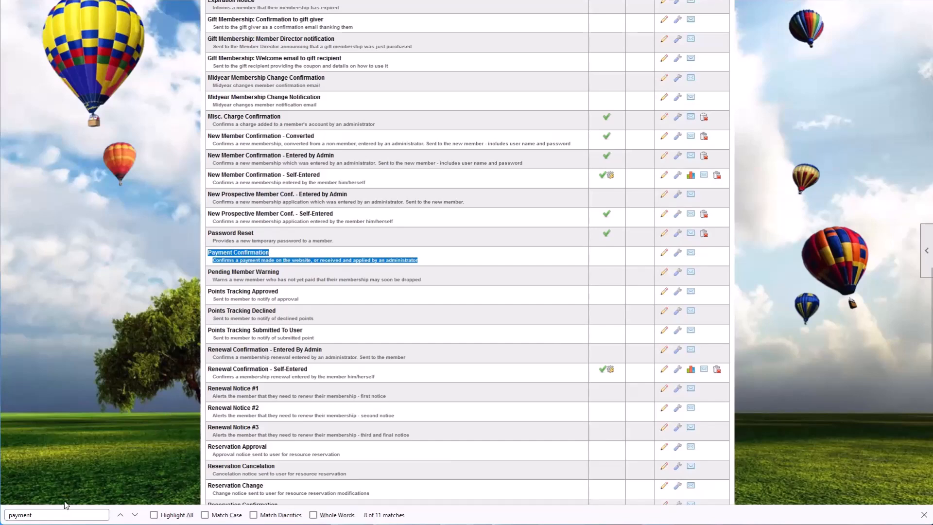
Search the page for "donation" again and return to the Donation Confirmation email through the matches.
{"action": "double_click", "coordinate": [45, 515]}
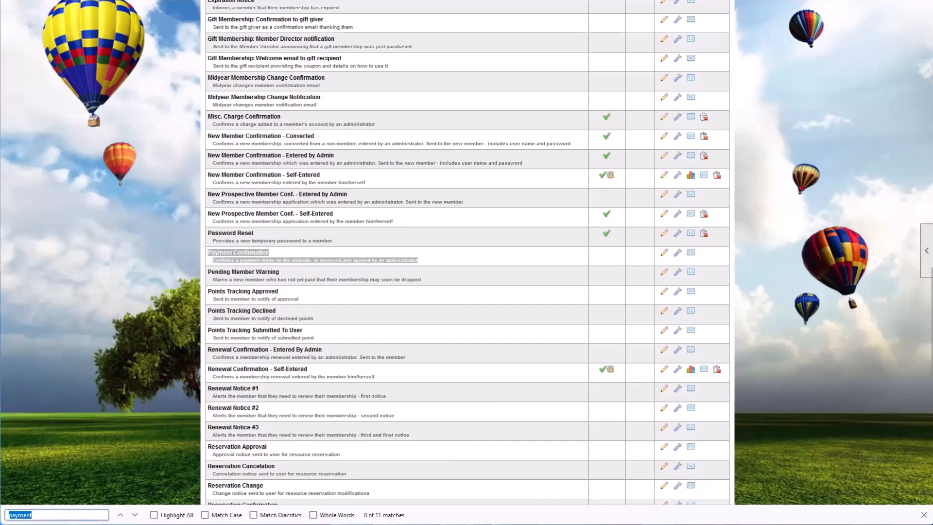
{"action": "type", "text": "donation"}
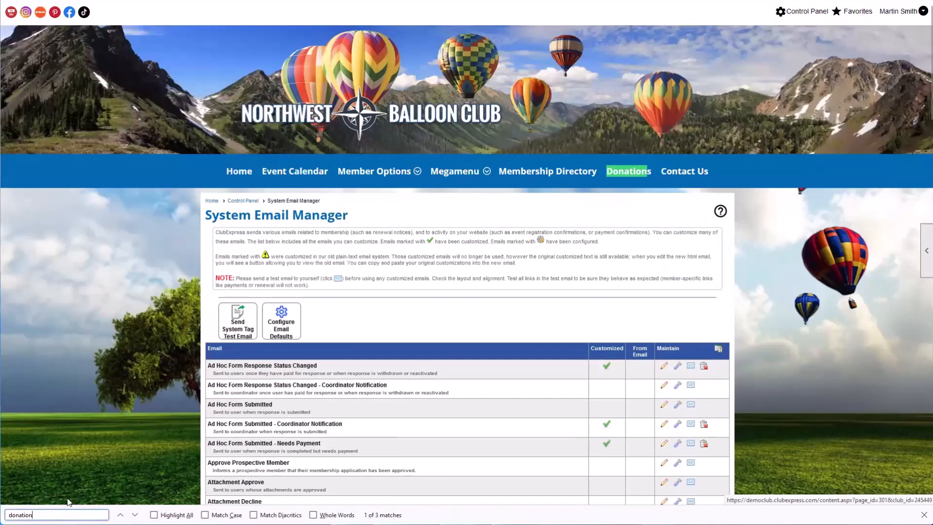
{"action": "left_click", "coordinate": [134, 514]}
{"action": "left_click", "coordinate": [135, 515]}
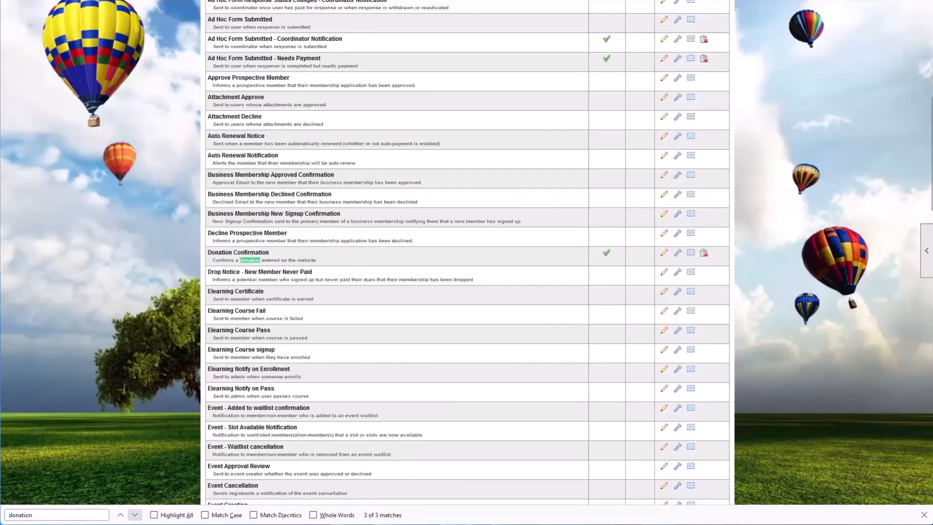
{"action": "left_click", "coordinate": [135, 514]}
{"action": "left_click", "coordinate": [135, 514]}
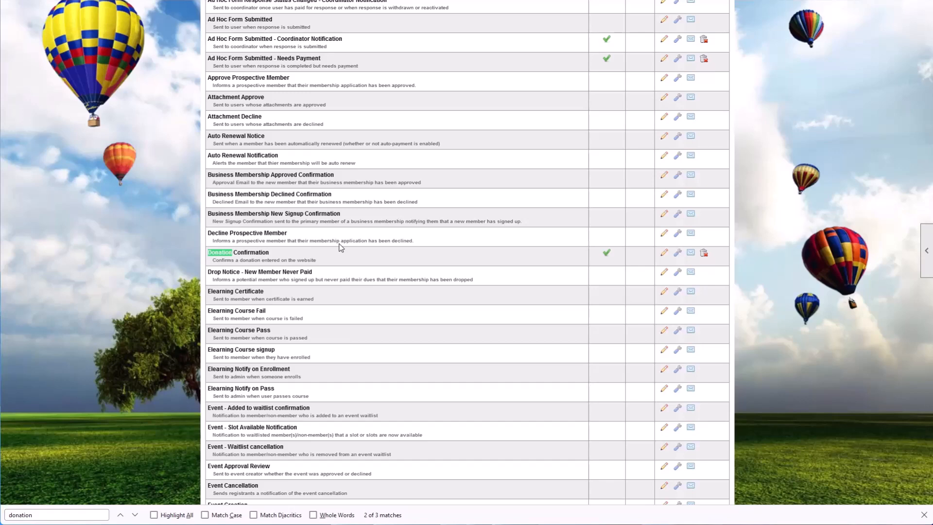
Return to the Control Panel and start a new emailing in the Emailing module.
{"action": "scroll", "coordinate": [454, 277], "scroll_direction": "up", "scroll_amount": 8}
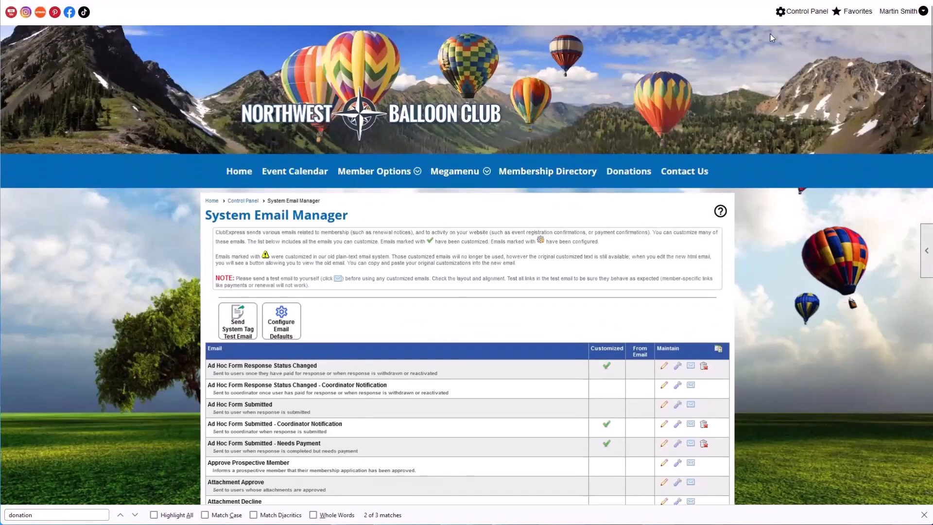
{"action": "left_click", "coordinate": [804, 11]}
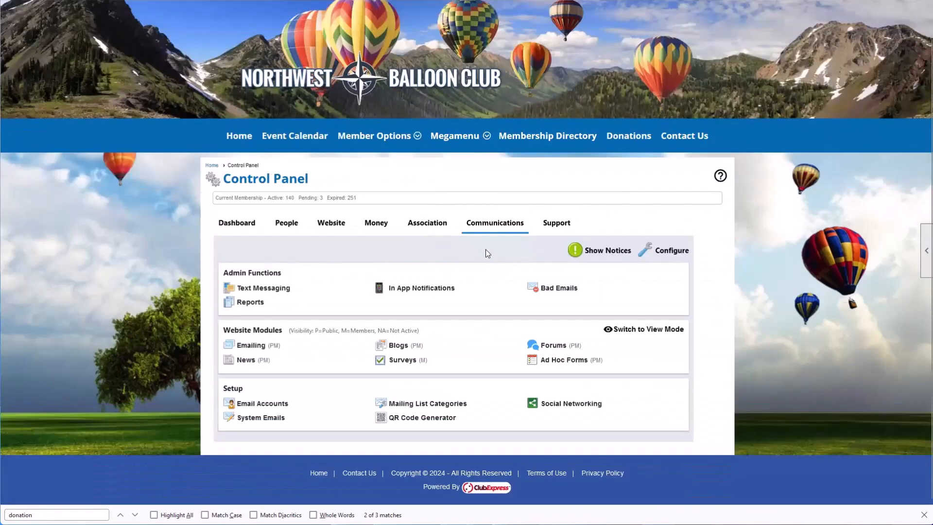
{"action": "left_click", "coordinate": [260, 346]}
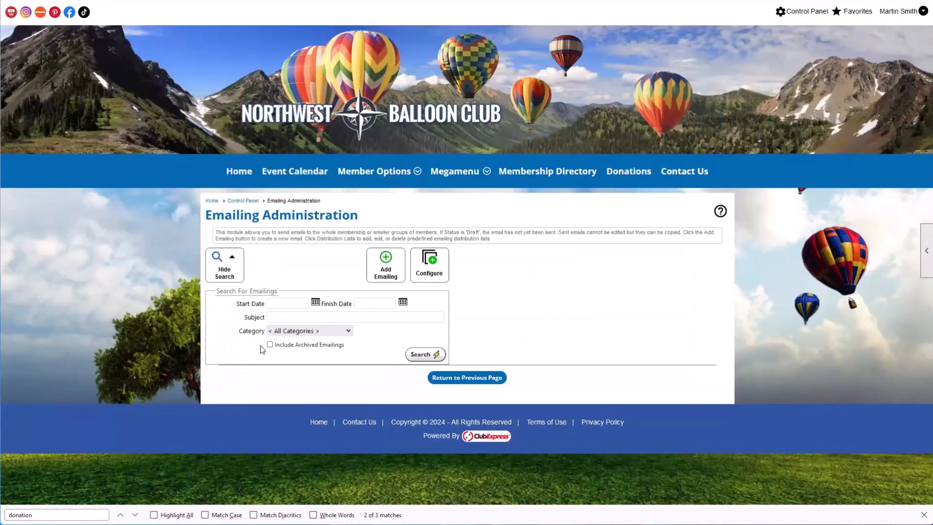
{"action": "left_click", "coordinate": [395, 284]}
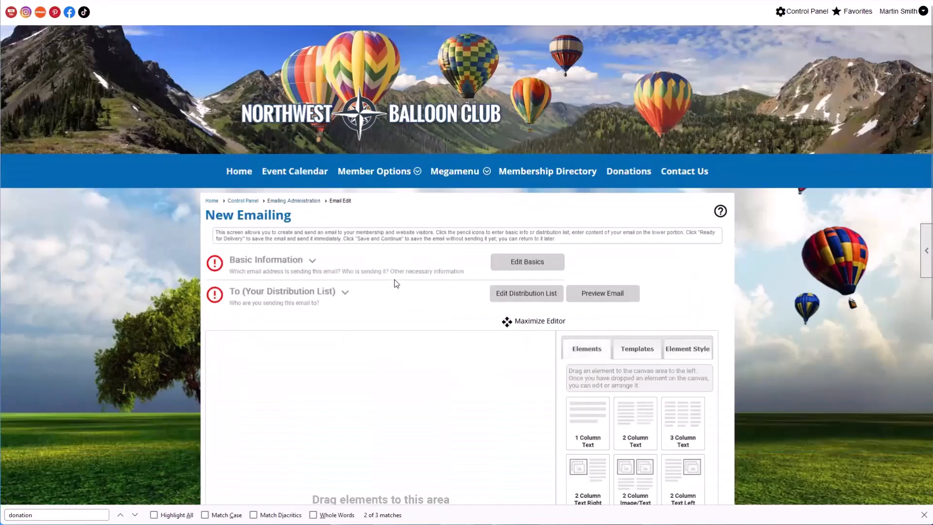
Try scheduling the new emailing's delivery for 02/03/2024 in its basic information, and close the dialog without saving.
{"action": "left_click", "coordinate": [553, 271]}
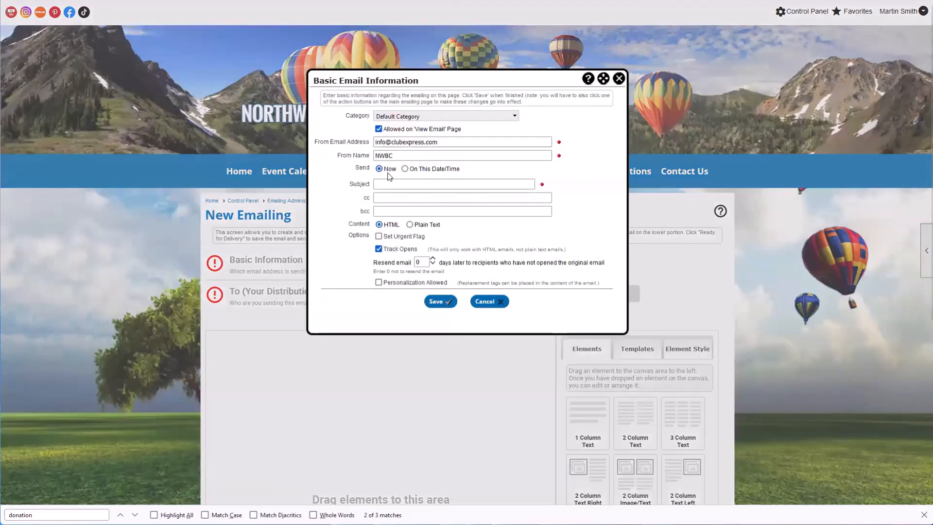
{"action": "left_click", "coordinate": [405, 169]}
{"action": "left_click_drag", "start_coordinate": [408, 170], "coordinate": [476, 172]}
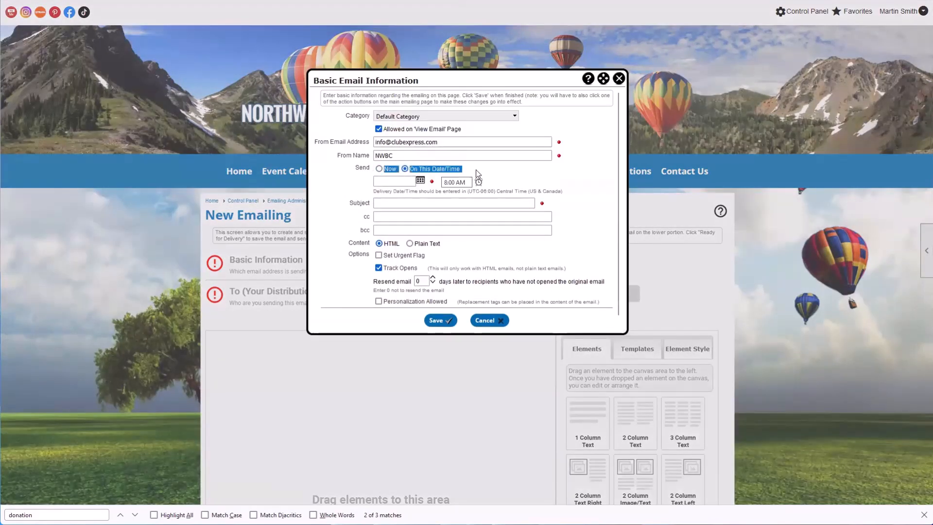
{"action": "left_click", "coordinate": [420, 181]}
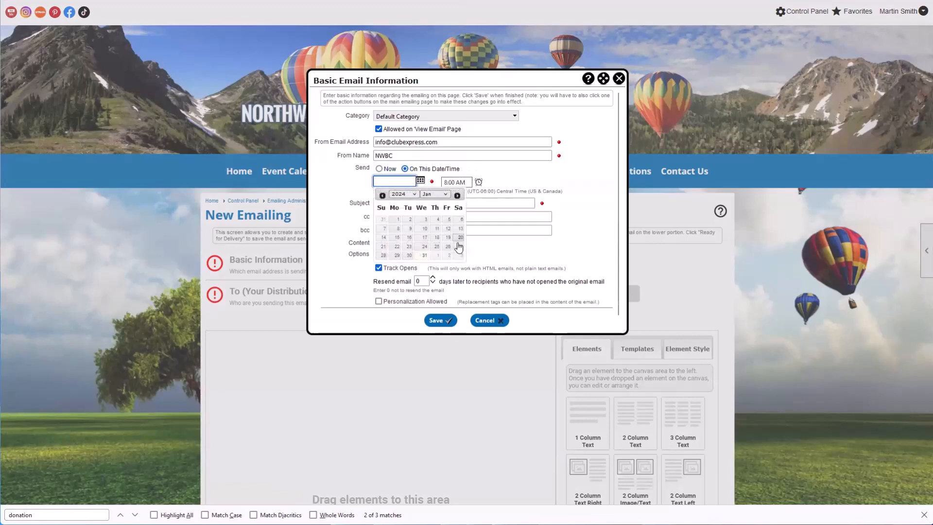
{"action": "left_click", "coordinate": [461, 255]}
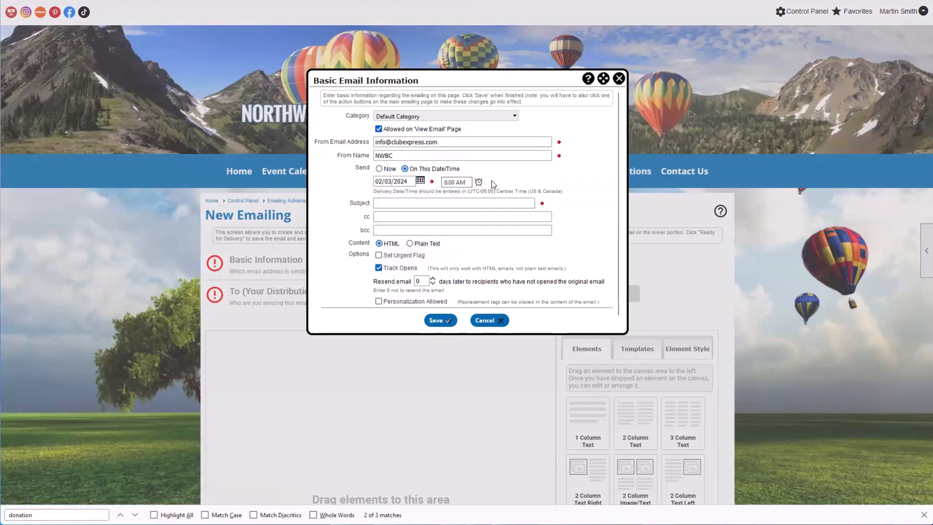
{"action": "left_click", "coordinate": [618, 83]}
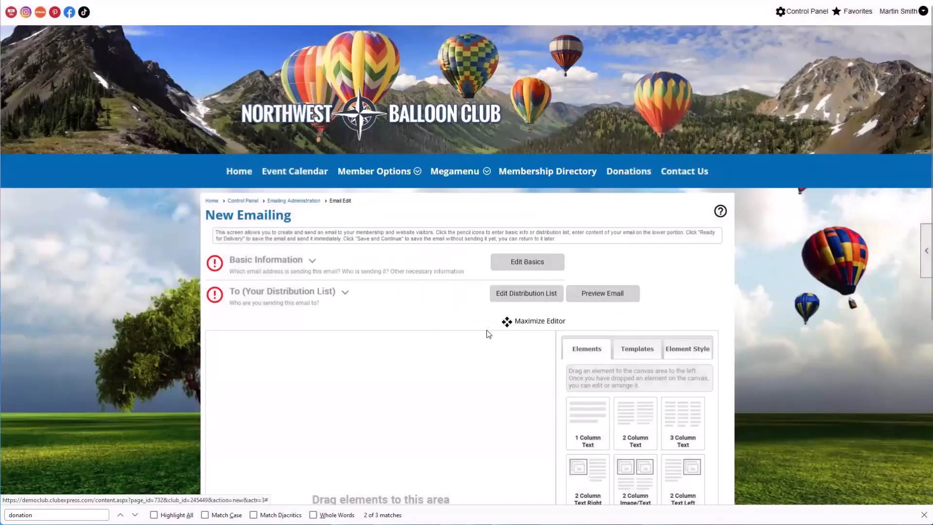
Try creating a new distribution list for the emailing, addressed to everyone who donated into a specific Donation Fund.
{"action": "left_click", "coordinate": [498, 295]}
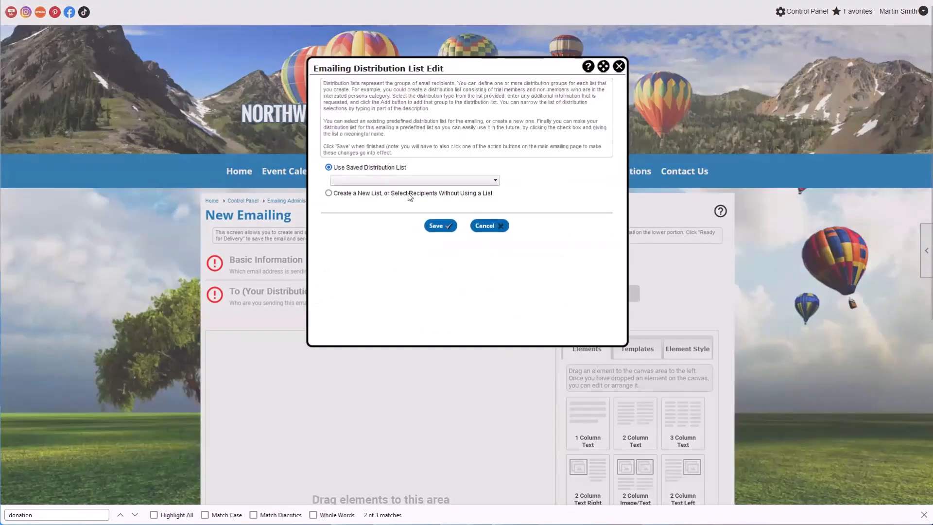
{"action": "left_click", "coordinate": [365, 181]}
{"action": "left_click", "coordinate": [328, 194]}
{"action": "left_click", "coordinate": [328, 194]}
{"action": "left_click", "coordinate": [407, 201]}
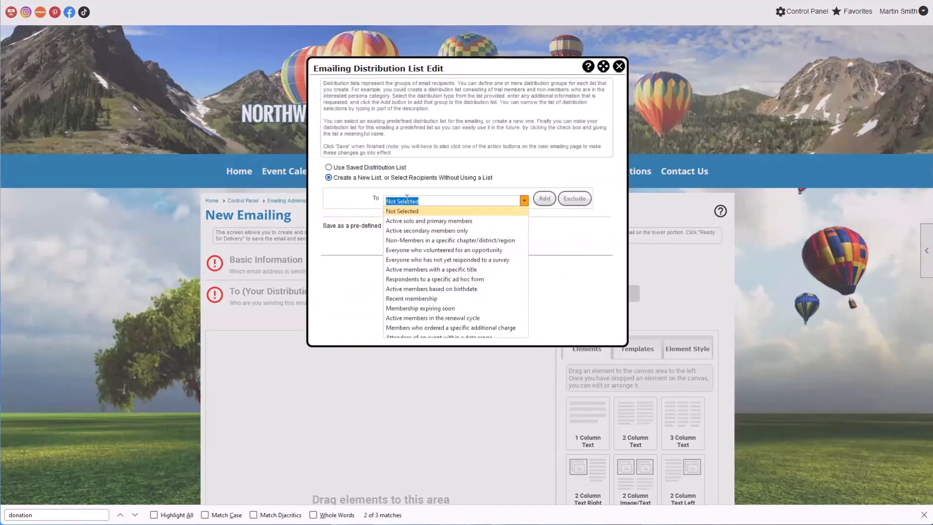
{"action": "type", "text": "dona"}
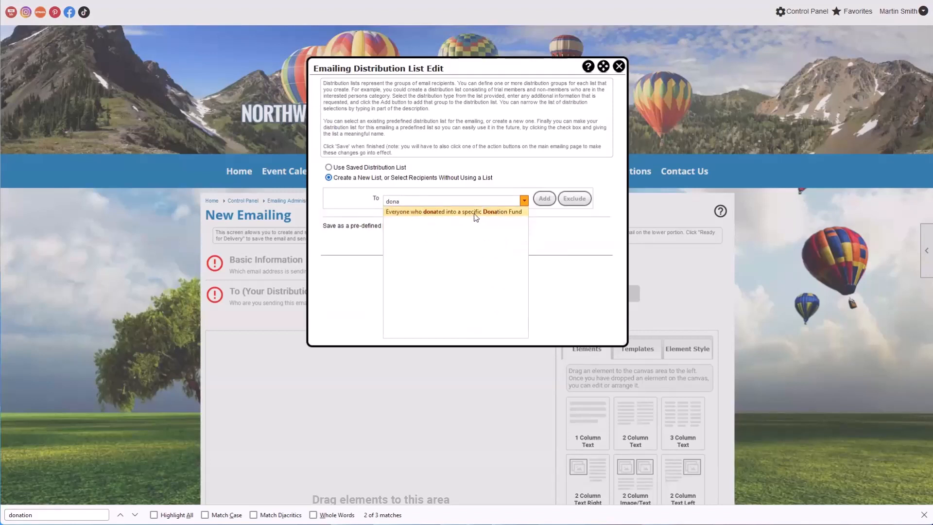
{"action": "left_click", "coordinate": [412, 212]}
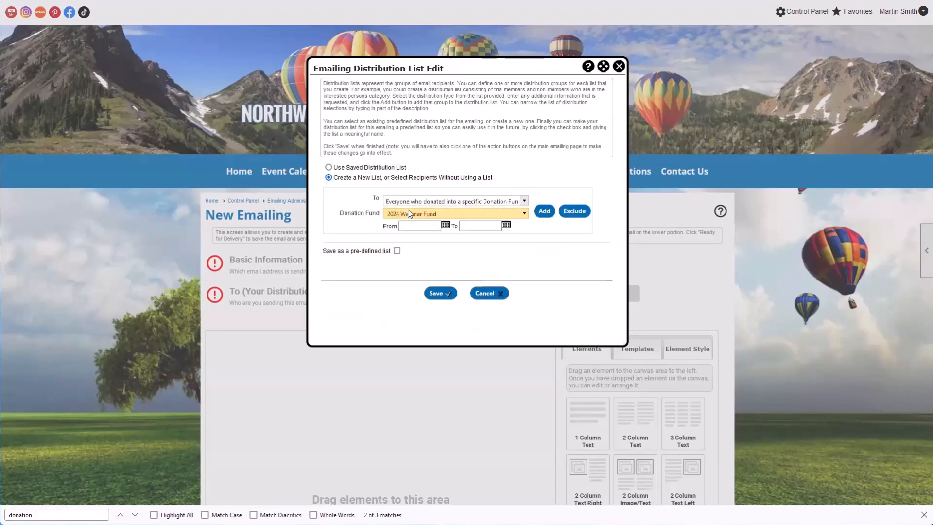
Examine the From and To date range for donors to the 2024 Webinar Fund, and close the distribution list without saving.
{"action": "left_click", "coordinate": [422, 223]}
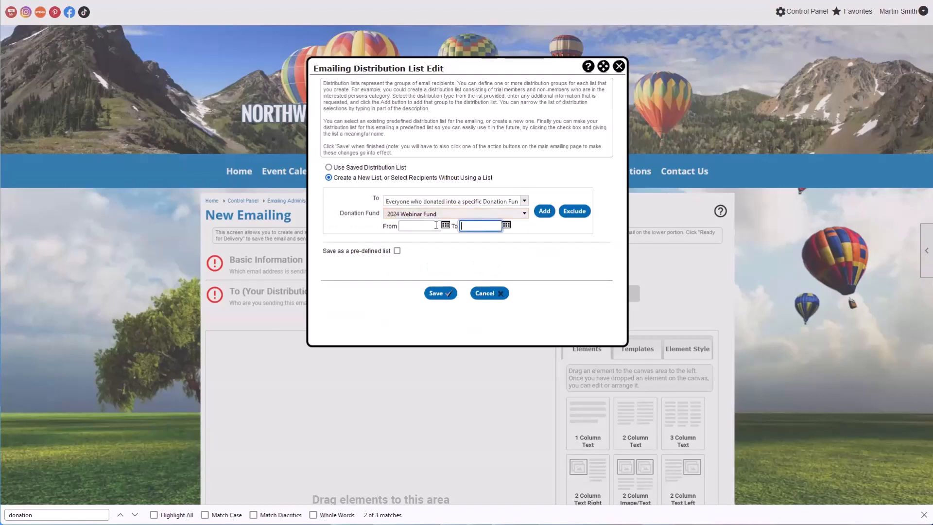
{"action": "left_click", "coordinate": [338, 225]}
{"action": "left_click_drag", "start_coordinate": [382, 234], "coordinate": [522, 234]}
{"action": "left_click", "coordinate": [526, 230]}
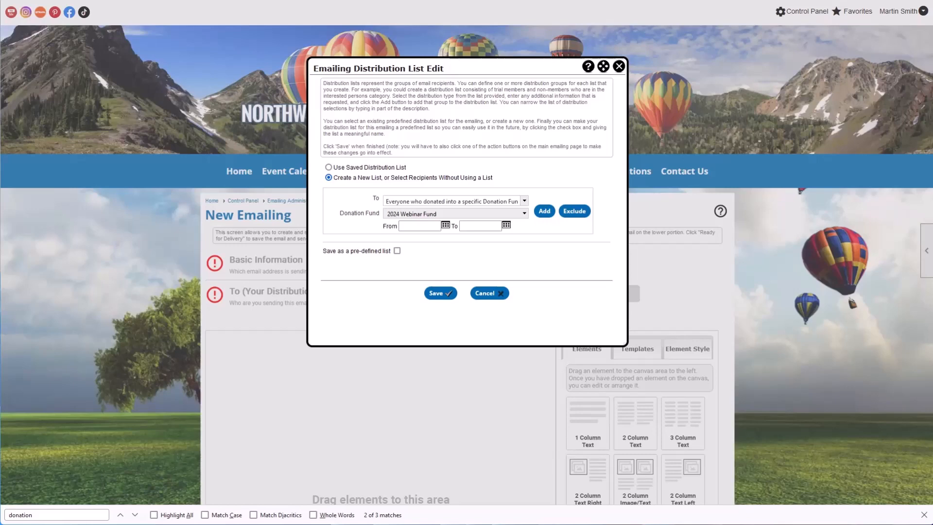
{"action": "left_click", "coordinate": [619, 66]}
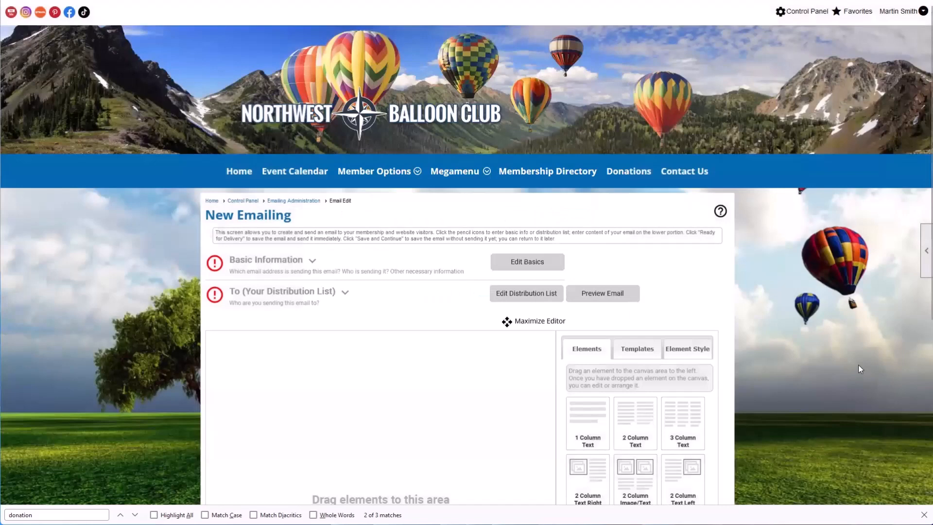
Return to the Control Panel, dismiss the page search, and open Money Options.
{"action": "left_click", "coordinate": [791, 16]}
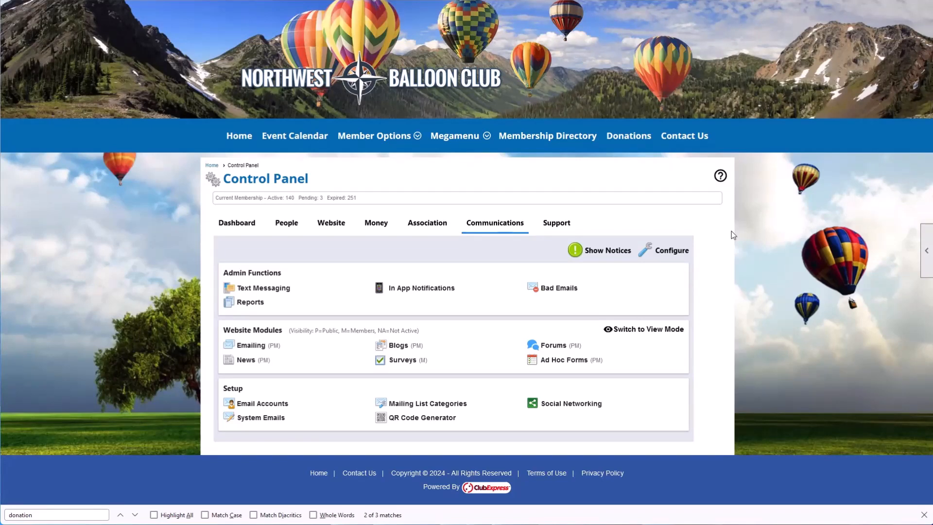
{"action": "left_click", "coordinate": [923, 514]}
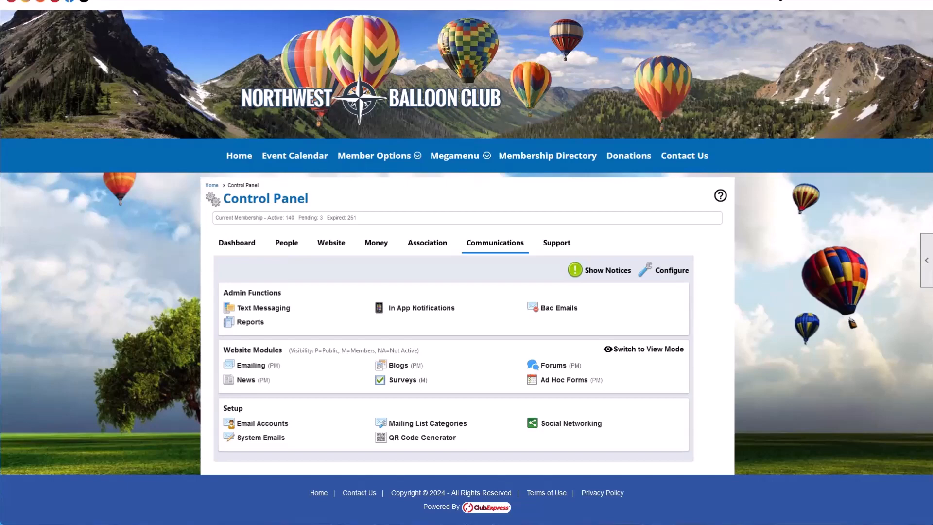
{"action": "left_click", "coordinate": [386, 250]}
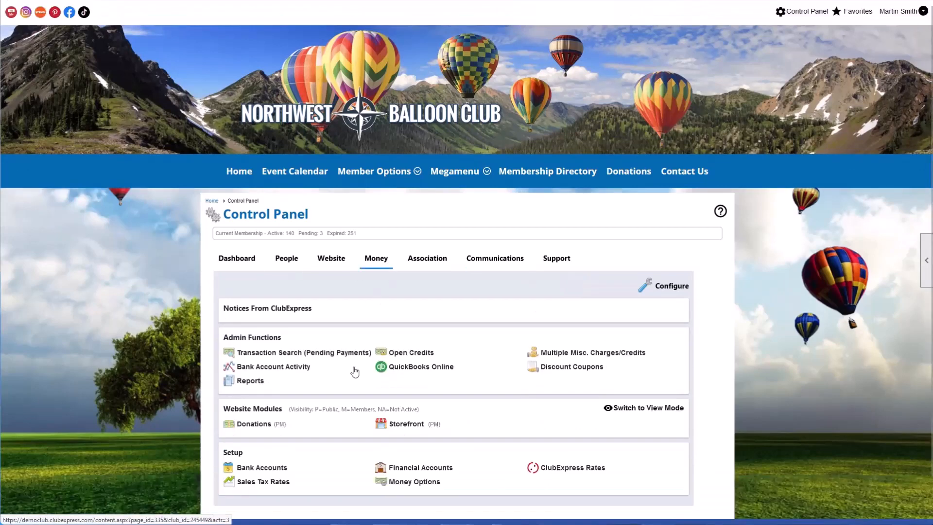
{"action": "left_click", "coordinate": [407, 453]}
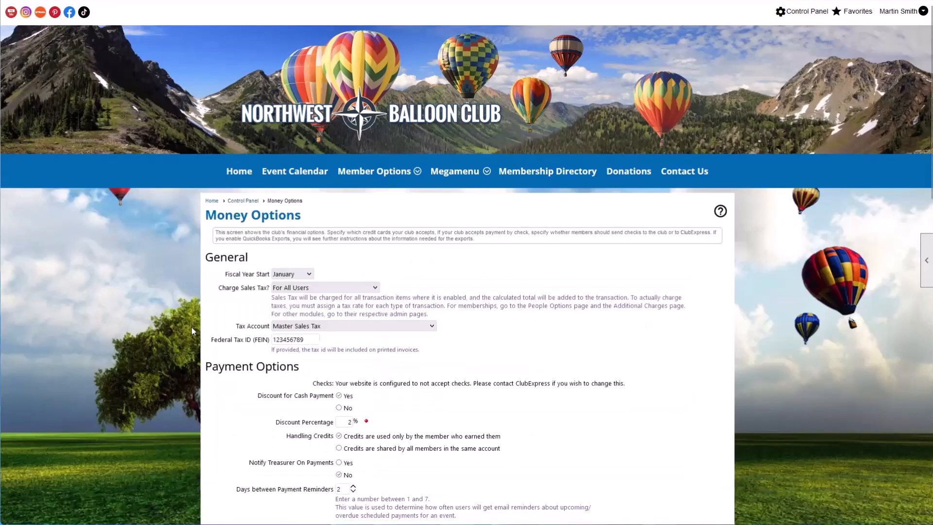
Examine the Credit Card Merchant Account and PayPal Info sections of Money Options.
{"action": "scroll", "coordinate": [193, 328], "scroll_direction": "down", "scroll_amount": 7}
{"action": "scroll", "coordinate": [193, 325], "scroll_direction": "down", "scroll_amount": 3}
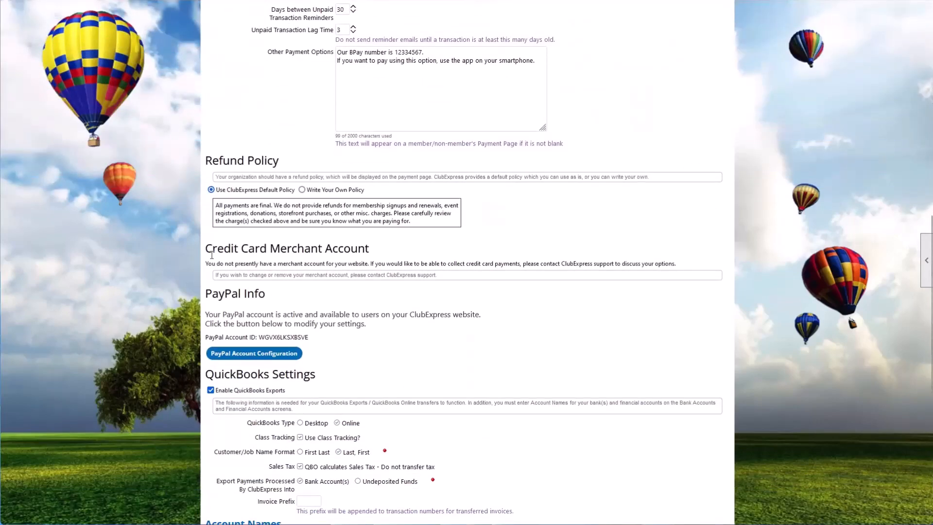
{"action": "left_click_drag", "start_coordinate": [204, 248], "coordinate": [380, 256]}
{"action": "left_click", "coordinate": [380, 256]}
{"action": "left_click_drag", "start_coordinate": [209, 294], "coordinate": [270, 295]}
{"action": "left_click", "coordinate": [291, 299]}
{"action": "scroll", "coordinate": [367, 350], "scroll_direction": "up", "scroll_amount": 1}
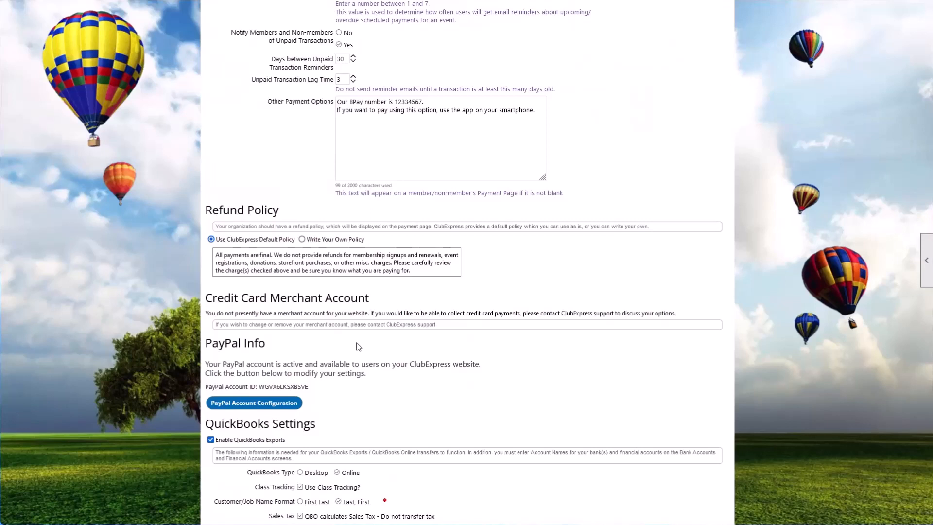
{"action": "scroll", "coordinate": [359, 346], "scroll_direction": "up", "scroll_amount": 10}
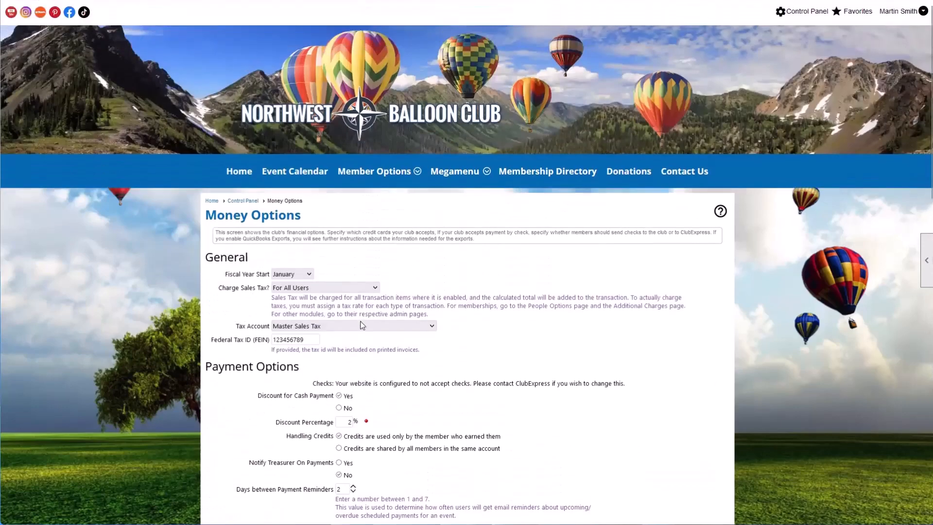
Open Financial Accounts from the Control Panel, examine the Bank Account choices for a new account, and close the form without saving.
{"action": "left_click", "coordinate": [794, 10]}
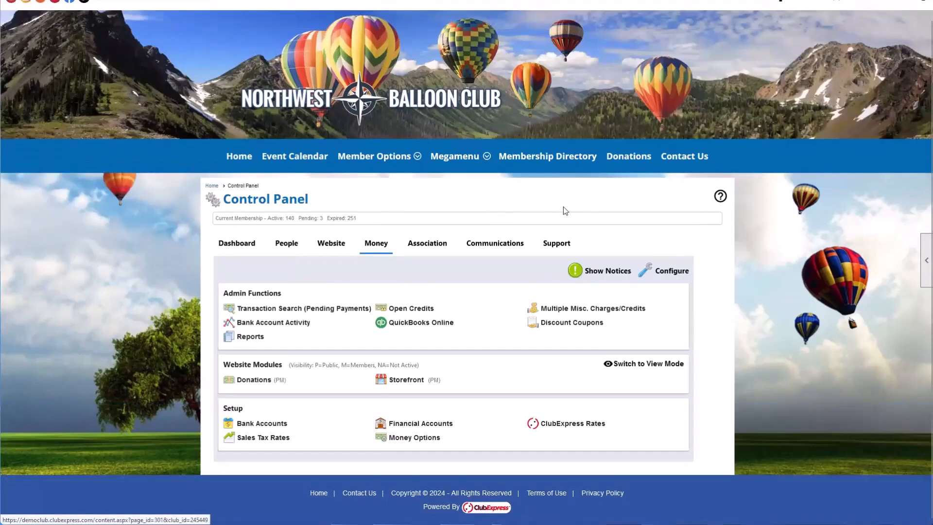
{"action": "left_click", "coordinate": [419, 423]}
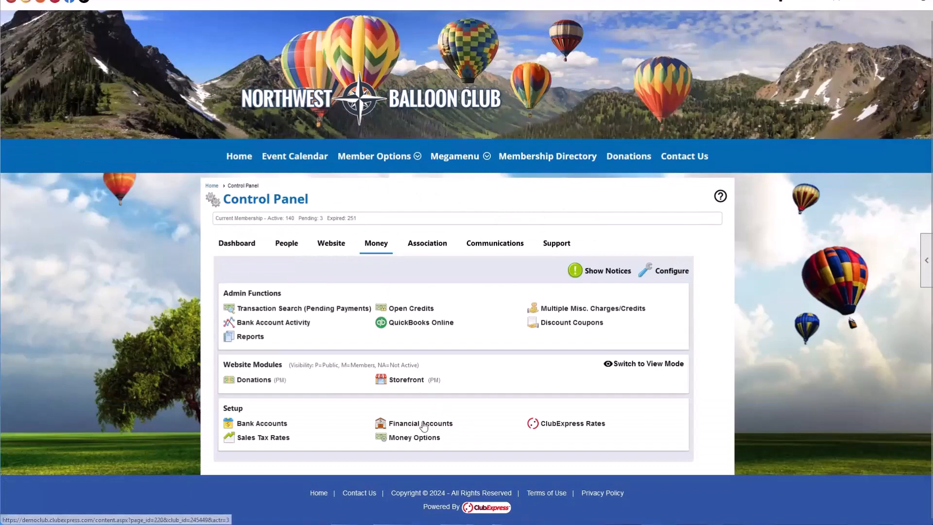
{"action": "scroll", "coordinate": [411, 403], "scroll_direction": "down", "scroll_amount": 1}
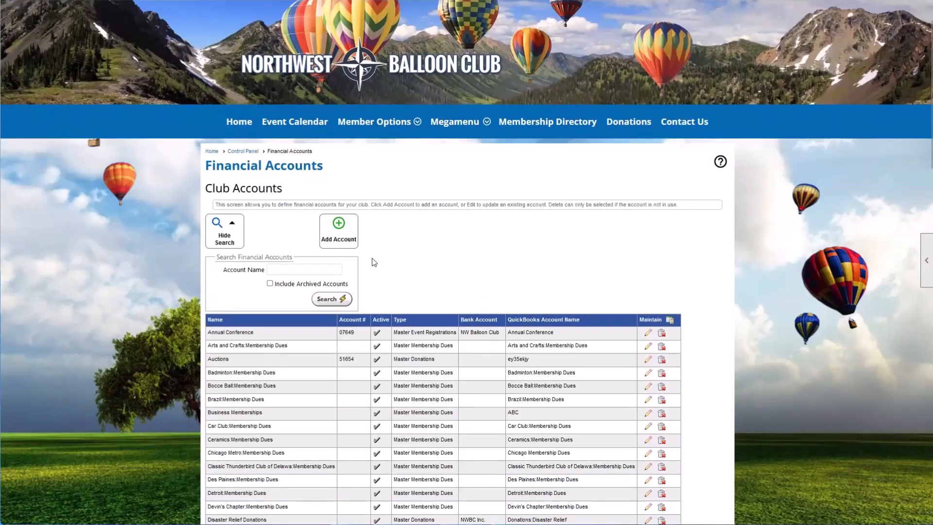
{"action": "left_click", "coordinate": [347, 236]}
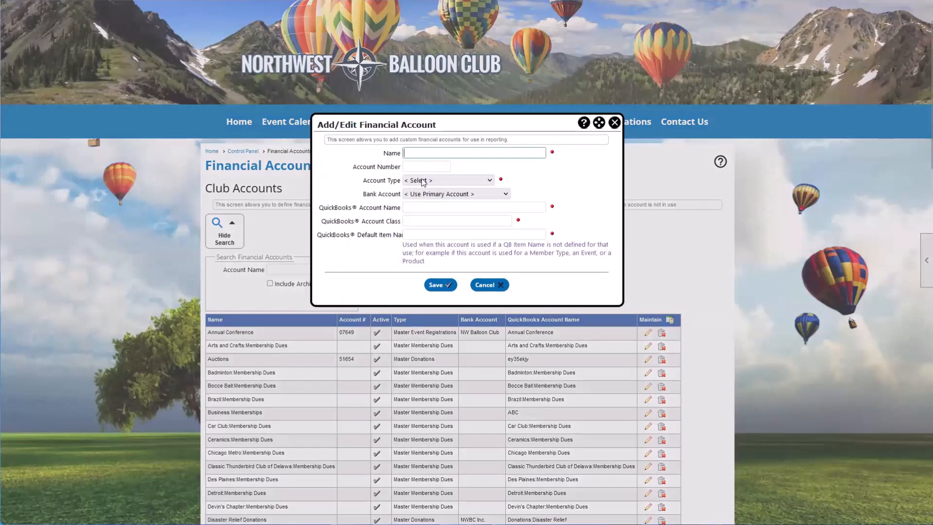
{"action": "left_click", "coordinate": [414, 194]}
{"action": "left_click_drag", "start_coordinate": [356, 195], "coordinate": [403, 195]}
{"action": "left_click", "coordinate": [418, 195]}
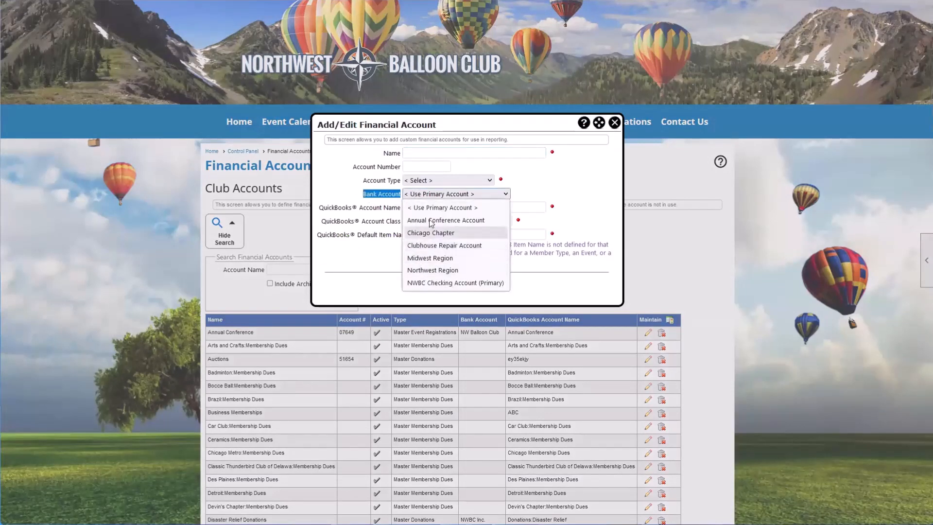
{"action": "left_click", "coordinate": [532, 191]}
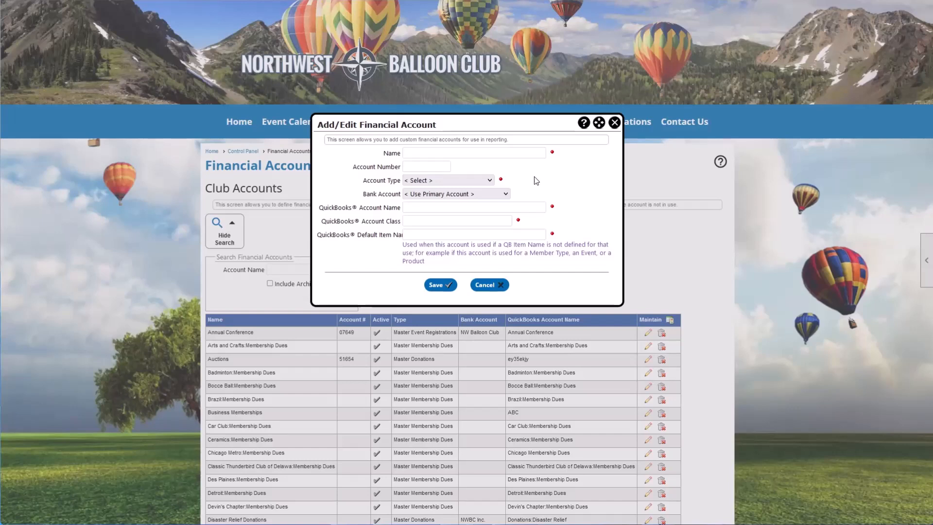
{"action": "left_click", "coordinate": [614, 122]}
Return to the Control Panel, visit the ClubExpress website, and open the Payment Processing section of its pricing page.
{"action": "left_click", "coordinate": [242, 151]}
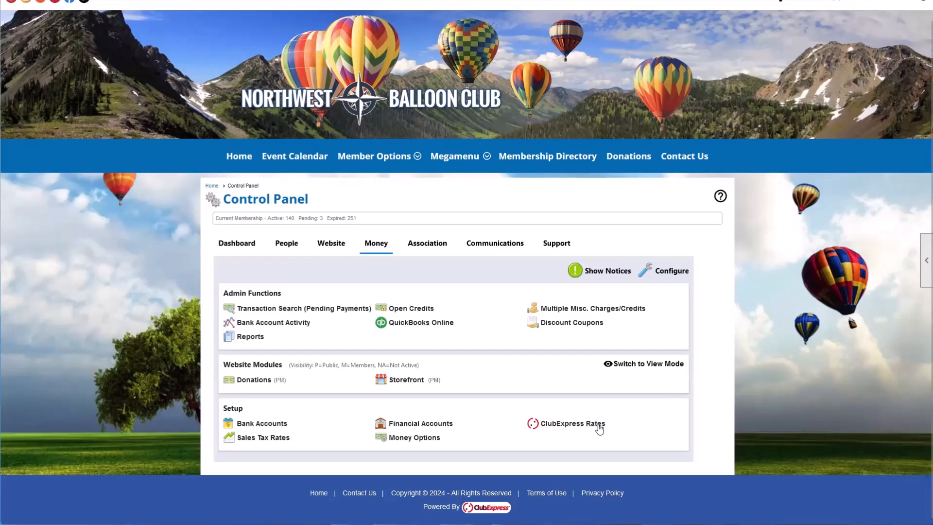
{"action": "left_click", "coordinate": [441, 506]}
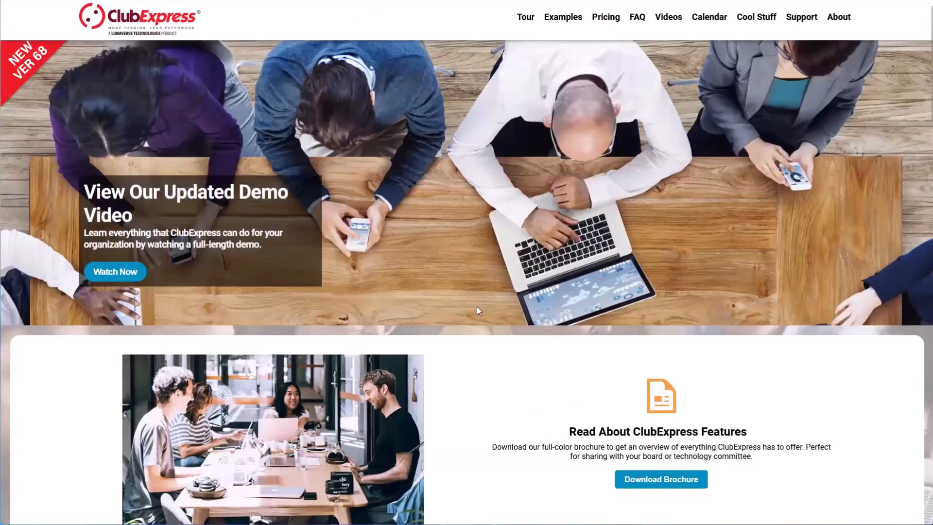
{"action": "left_click", "coordinate": [605, 18]}
{"action": "left_click", "coordinate": [775, 352]}
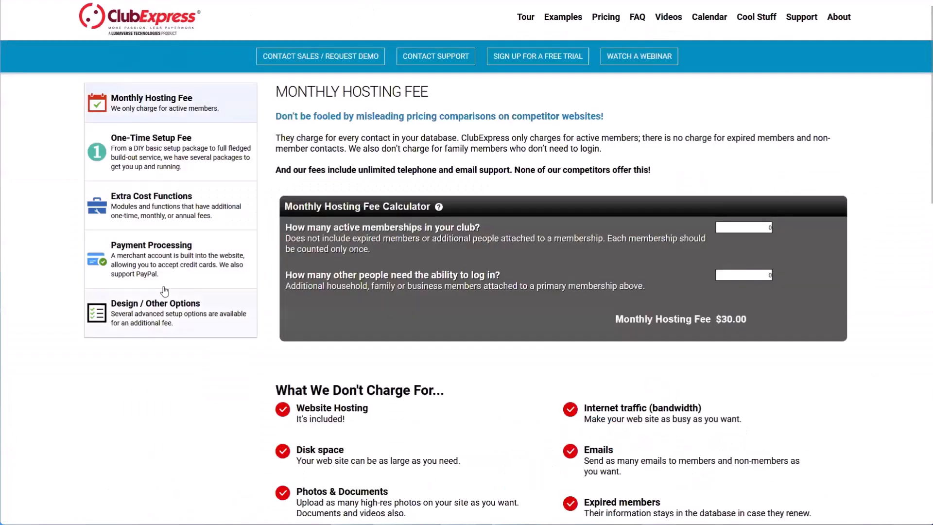
{"action": "left_click", "coordinate": [176, 257]}
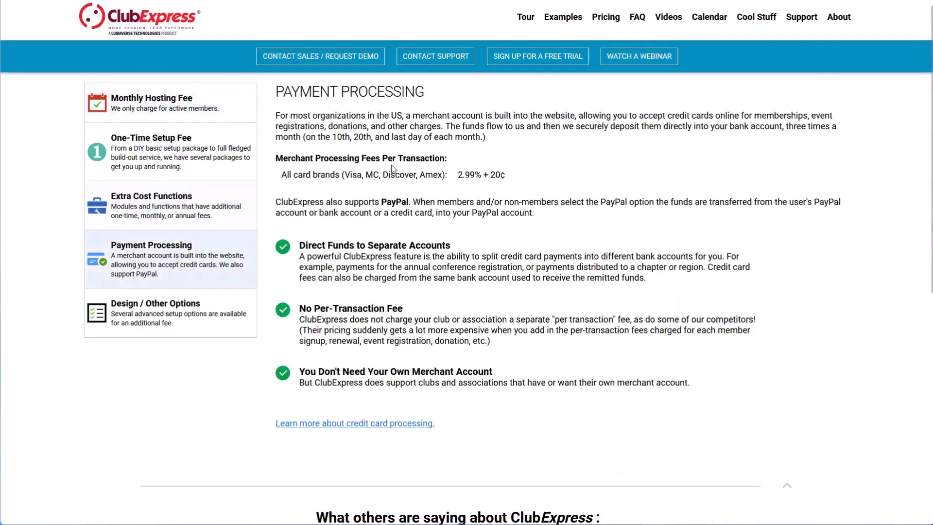
Examine the merchant processing fee per transaction for all card brands.
{"action": "left_click_drag", "start_coordinate": [287, 175], "coordinate": [446, 176]}
{"action": "left_click", "coordinate": [447, 177]}
{"action": "left_click_drag", "start_coordinate": [456, 176], "coordinate": [512, 180]}
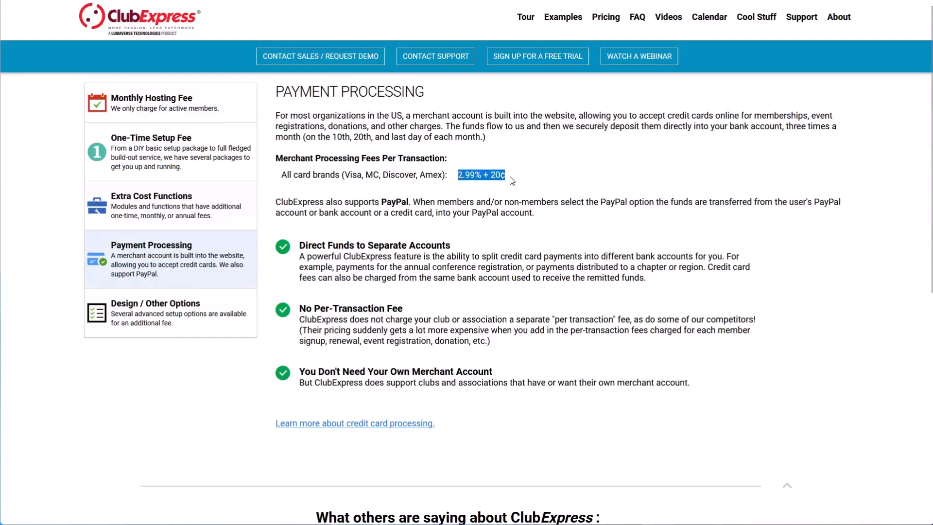
{"action": "left_click", "coordinate": [512, 177]}
{"action": "left_click_drag", "start_coordinate": [445, 176], "coordinate": [512, 177]}
{"action": "left_click", "coordinate": [507, 207]}
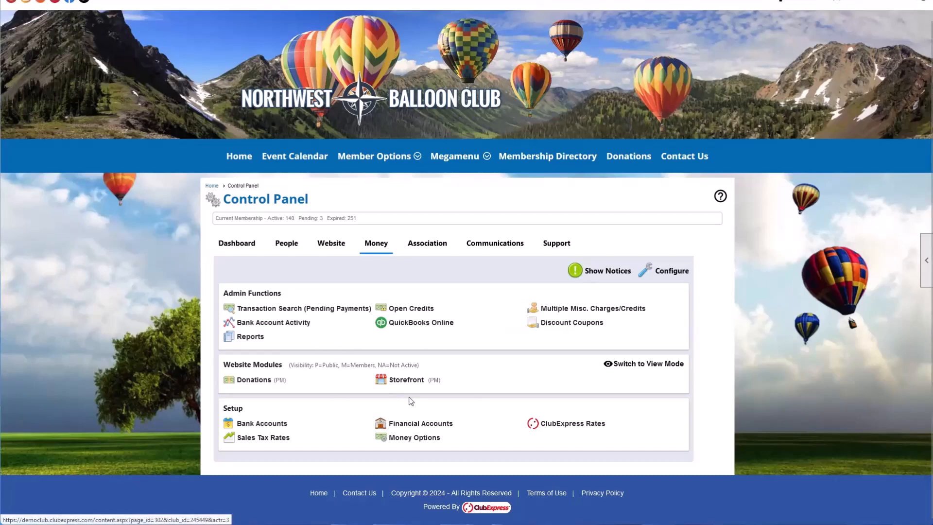
Open the Donations module's Donation Options, examine the Donation Preamble text, and leave without saving.
{"action": "left_click", "coordinate": [247, 381]}
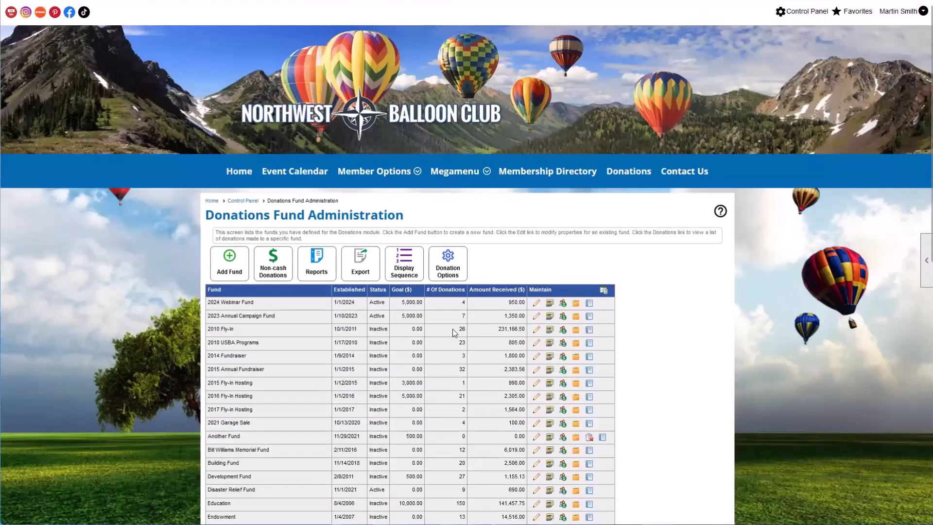
{"action": "left_click", "coordinate": [443, 265]}
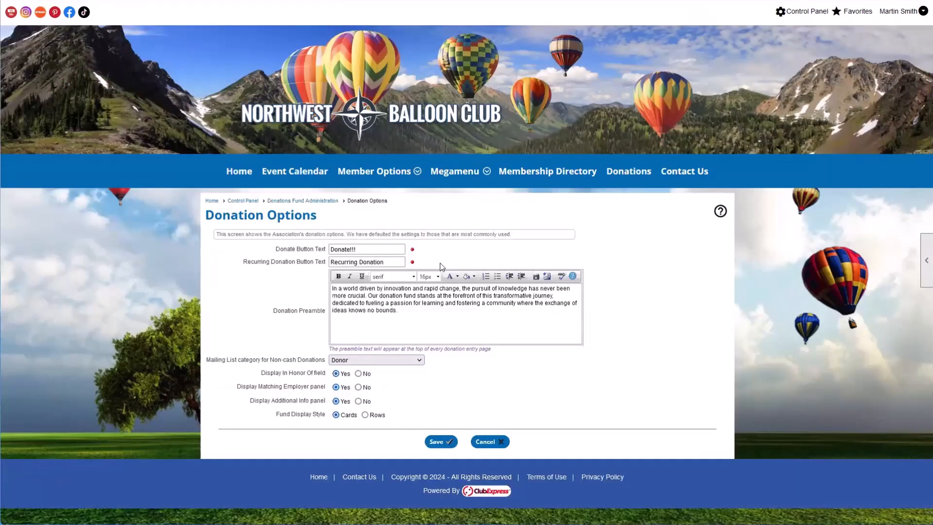
{"action": "left_click_drag", "start_coordinate": [559, 318], "coordinate": [319, 297]}
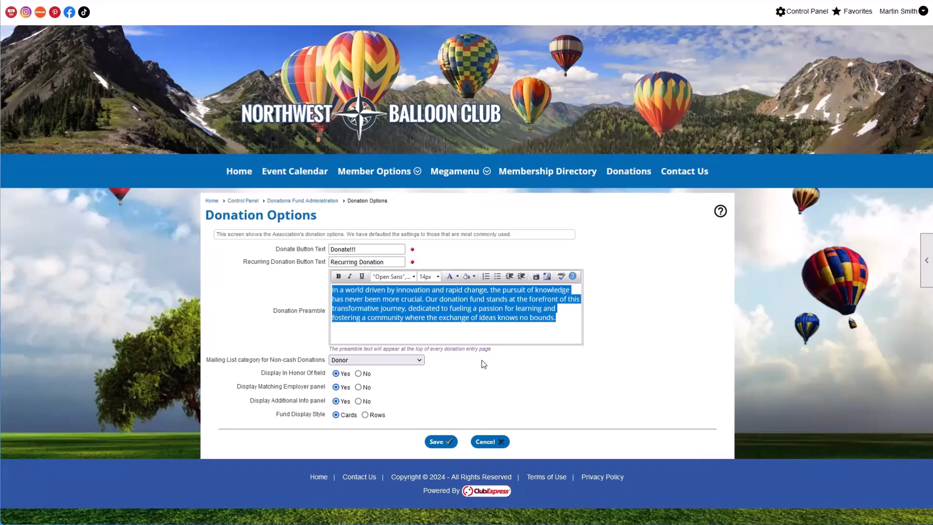
{"action": "left_click_drag", "start_coordinate": [273, 311], "coordinate": [326, 310]}
{"action": "left_click", "coordinate": [326, 311]}
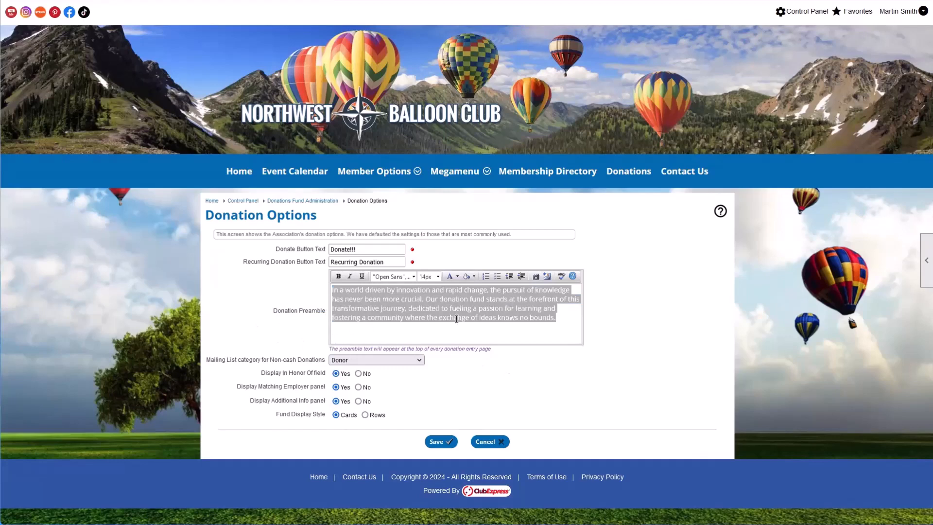
{"action": "left_click", "coordinate": [499, 443]}
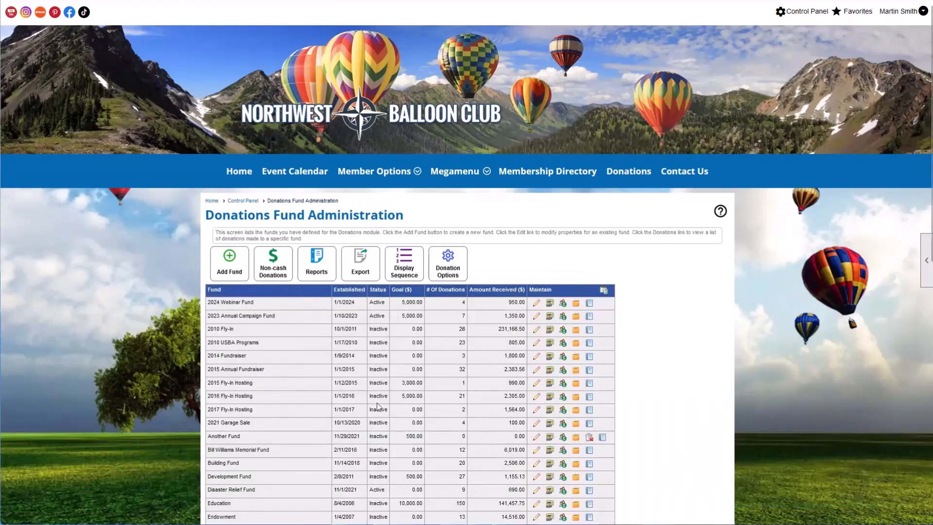
Edit the 2024 Webinar Fund, set its minimum and maximum amounts to $100, and turn off the suggested amount.
{"action": "left_click", "coordinate": [538, 304]}
{"action": "scroll", "coordinate": [447, 396], "scroll_direction": "down", "scroll_amount": 2}
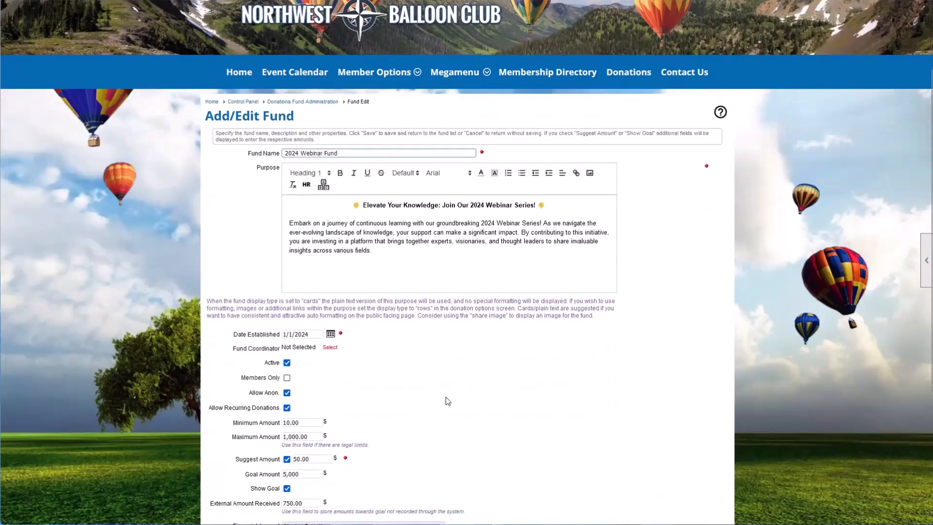
{"action": "scroll", "coordinate": [328, 434], "scroll_direction": "down", "scroll_amount": 1}
{"action": "double_click", "coordinate": [311, 374]}
{"action": "type", "text": "100"}
{"action": "left_click", "coordinate": [312, 387]}
{"action": "type", "text": "100"}
{"action": "left_click", "coordinate": [442, 365]}
{"action": "left_click", "coordinate": [288, 410]}
Set the 2024 Webinar Fund's maximum amount to $1,000 and review both donation limits.
{"action": "double_click", "coordinate": [303, 373]}
{"action": "left_click", "coordinate": [261, 387]}
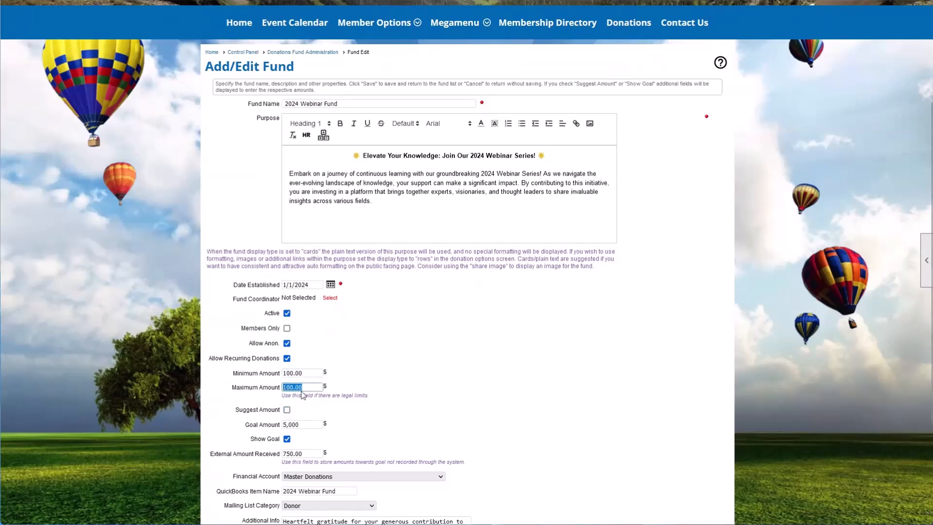
{"action": "type", "text": "1,00"}
{"action": "type", "text": "0"}
{"action": "left_click", "coordinate": [410, 361]}
{"action": "left_click_drag", "start_coordinate": [305, 372], "coordinate": [273, 391]}
{"action": "left_click", "coordinate": [361, 391]}
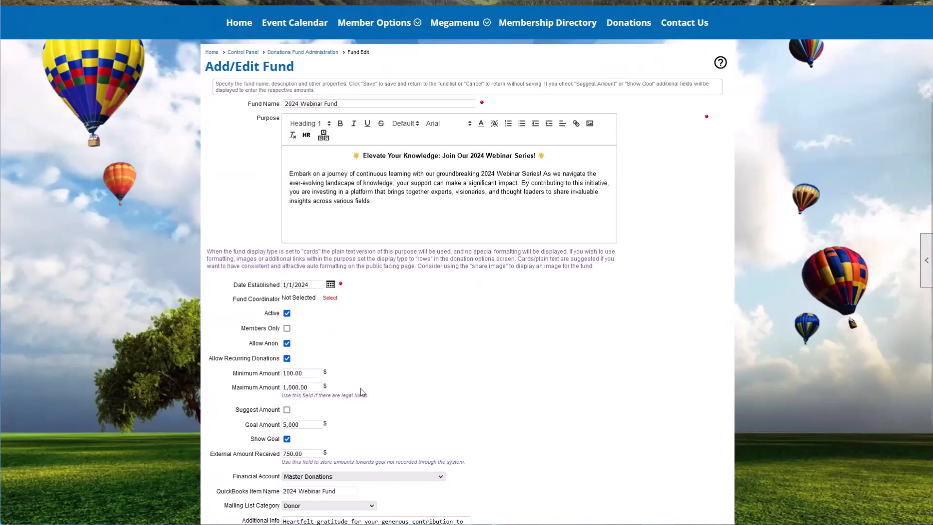